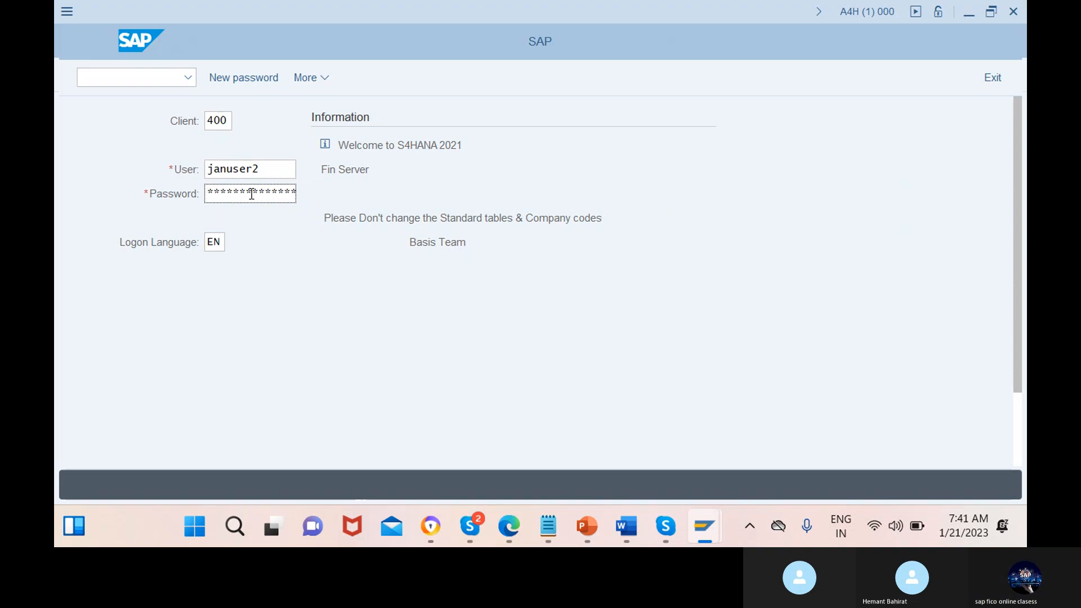
Enter the account password and log on to SAP client 400
text(*******)
key(Return)
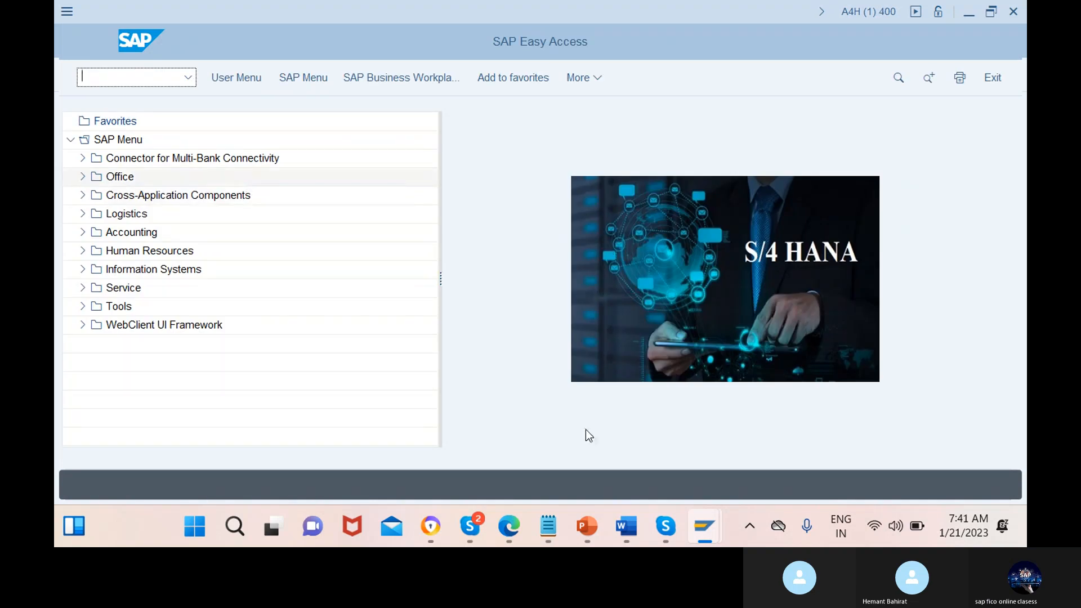
Switch to PowerPoint and bring up the SAP FICO-GLOBAL SETTINGS (1) slide show
mouse_move(597, 524)
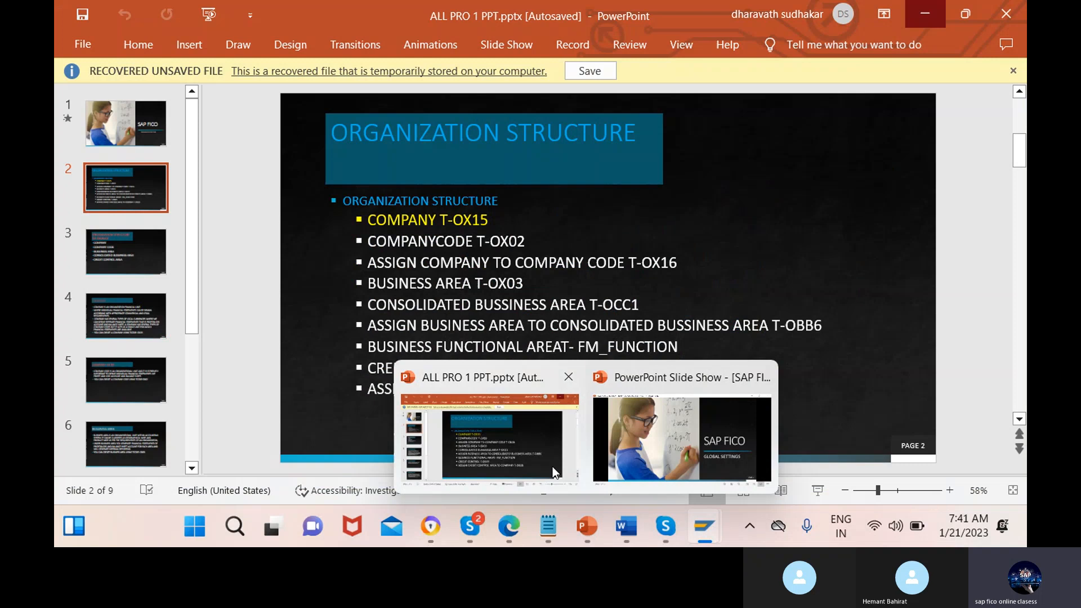
click(553, 473)
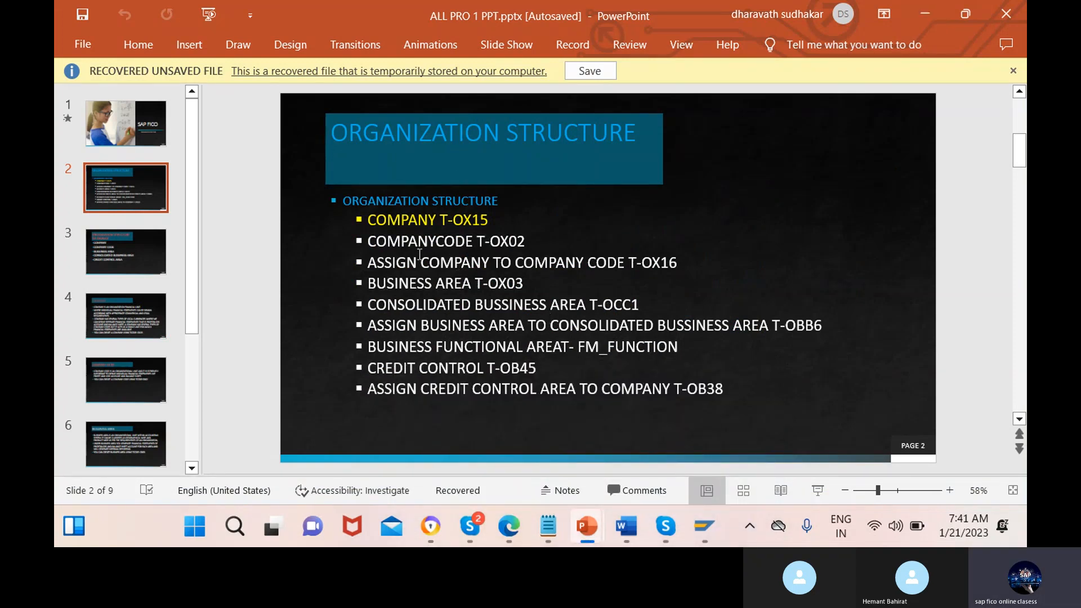
click(85, 45)
scroll(423, 407, down, 2)
key(Escape)
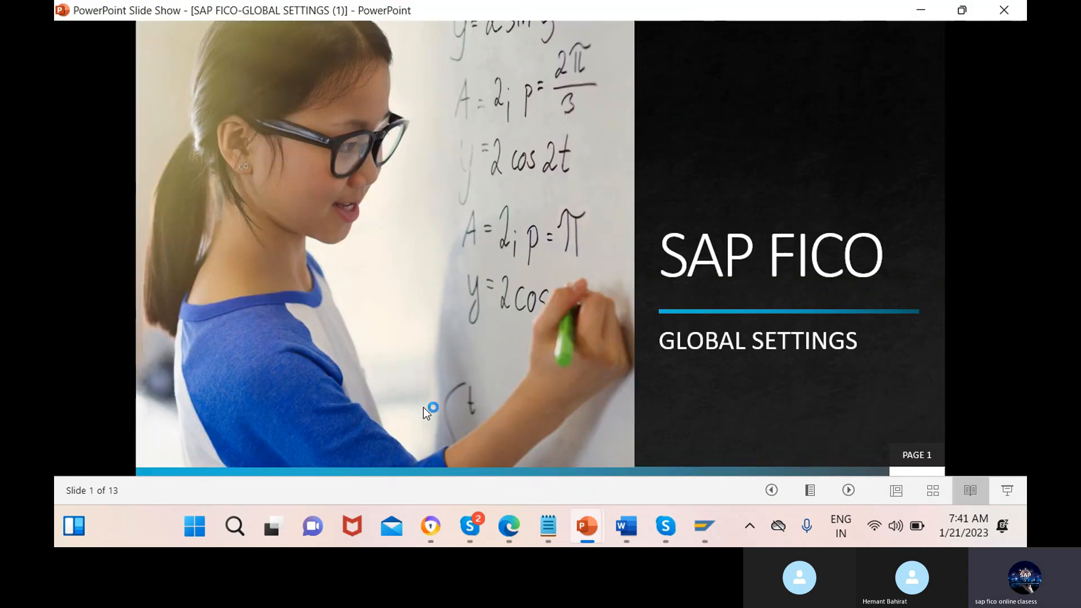
Browse the slides on fiscal year variants through the dependent variant slide and return to the Fiscal Year Variant slide
click(843, 500)
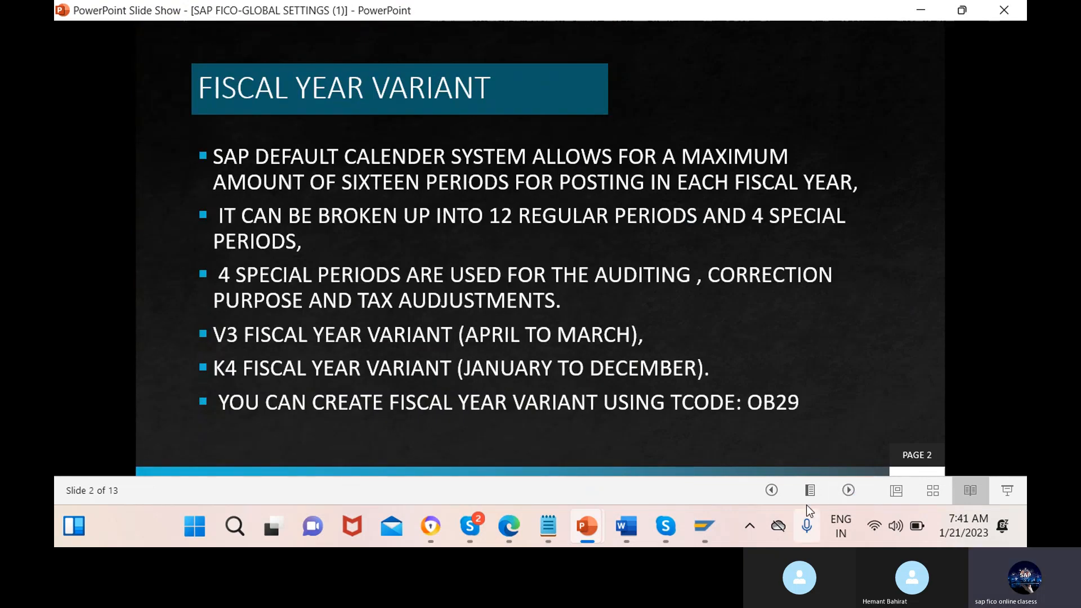
click(801, 403)
click(800, 402)
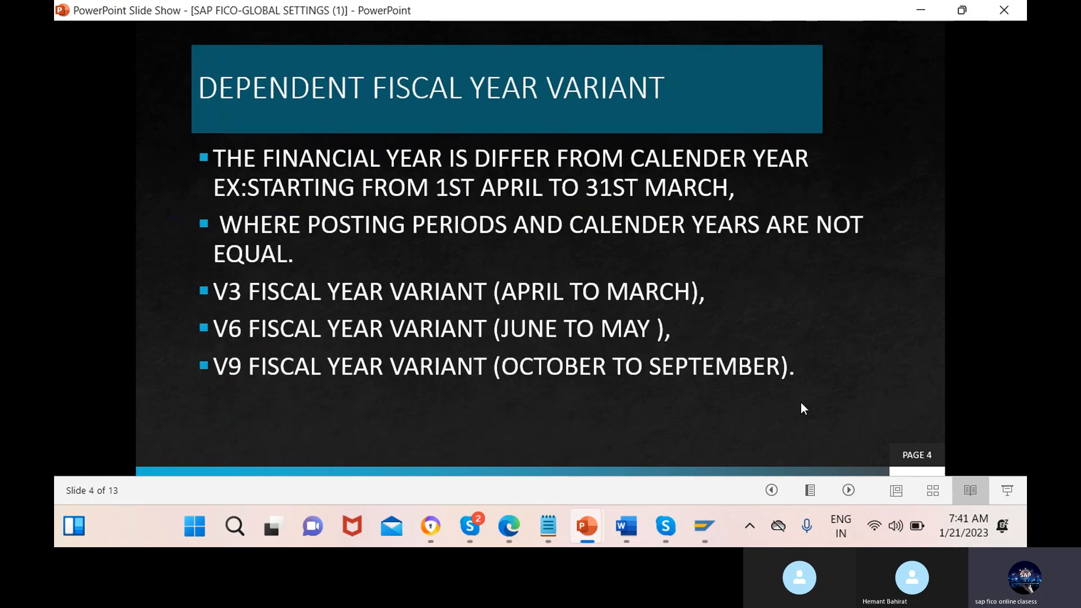
click(772, 489)
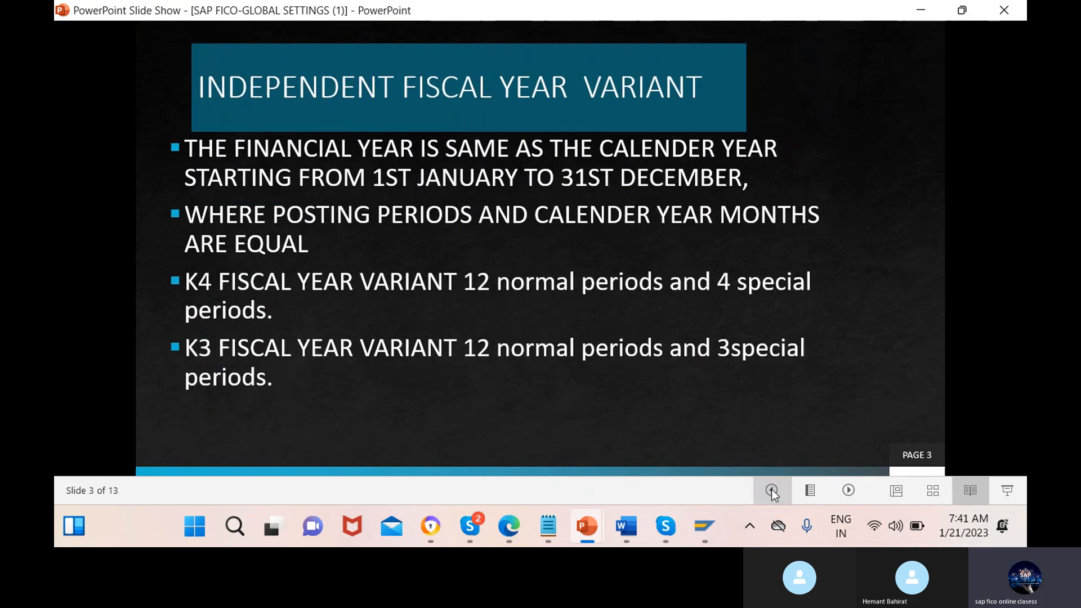
click(772, 490)
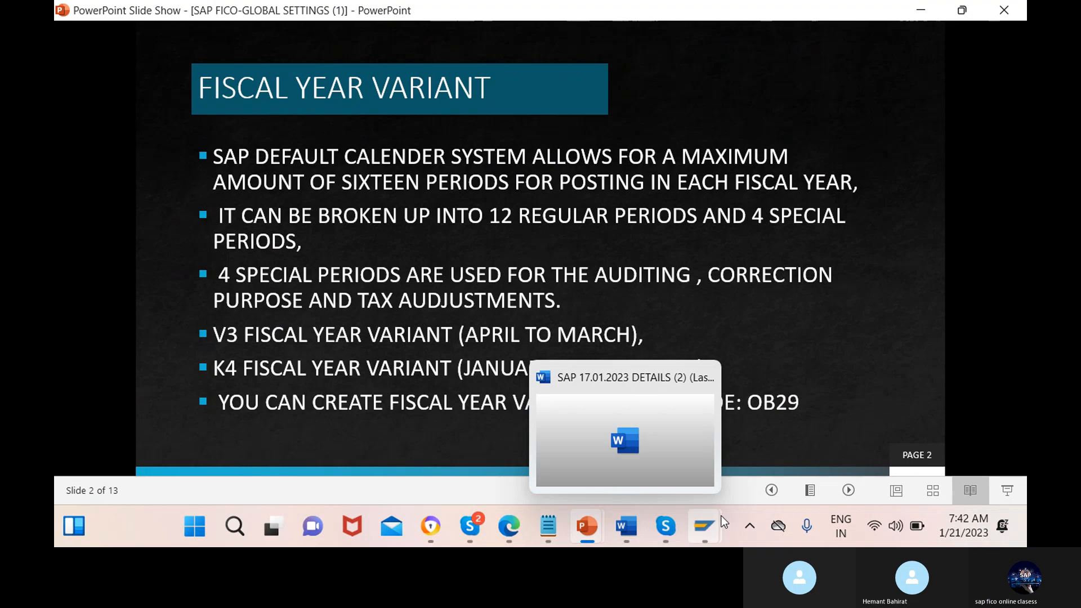
Switch back to SAP and run transaction OB29 with /nob29 to open the fiscal year variants
mouse_move(704, 526)
click(702, 436)
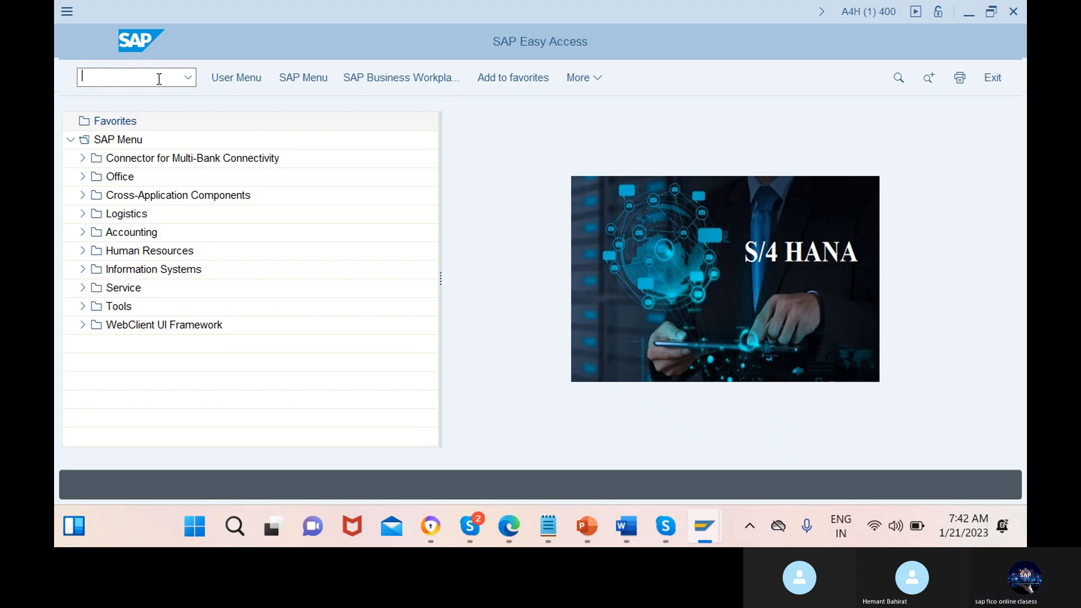
text(/)
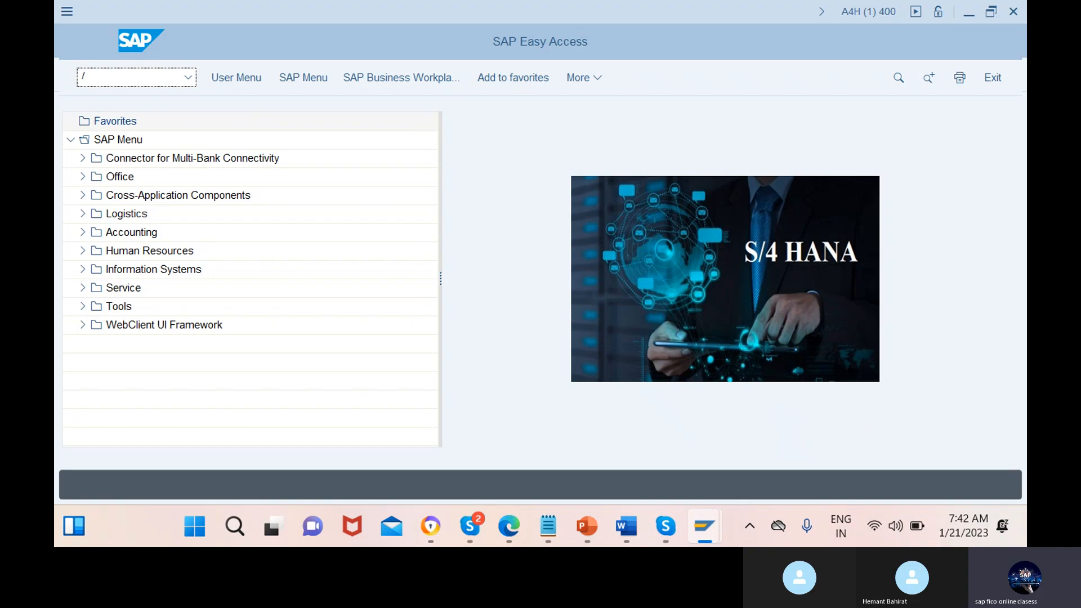
text(nob29)
key(Return)
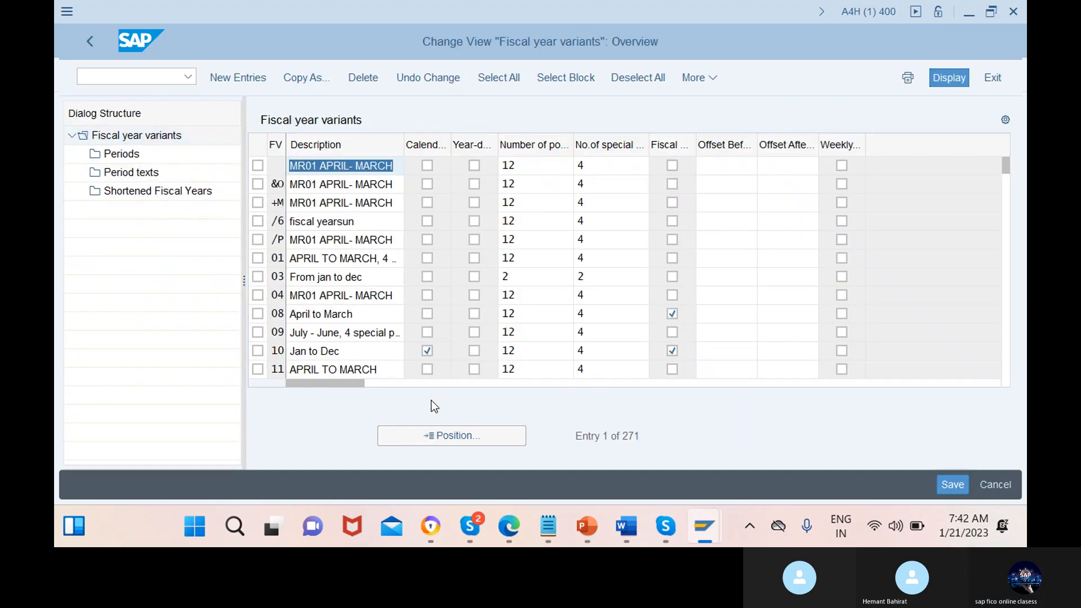
Position the fiscal year variants list on V3, select that variant and display its periods
click(445, 434)
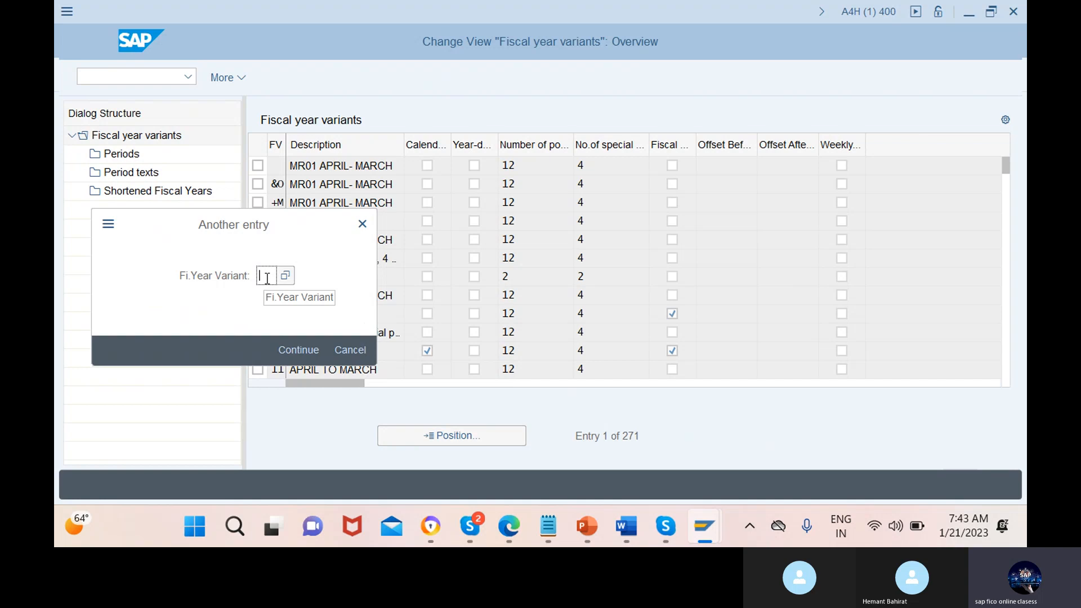
text(M3)
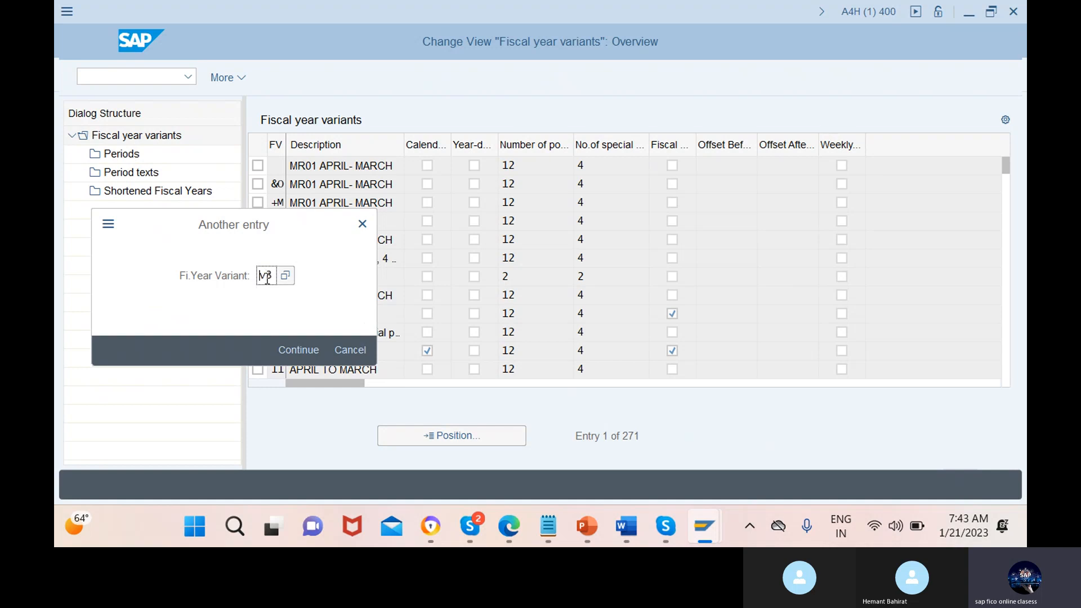
click(298, 351)
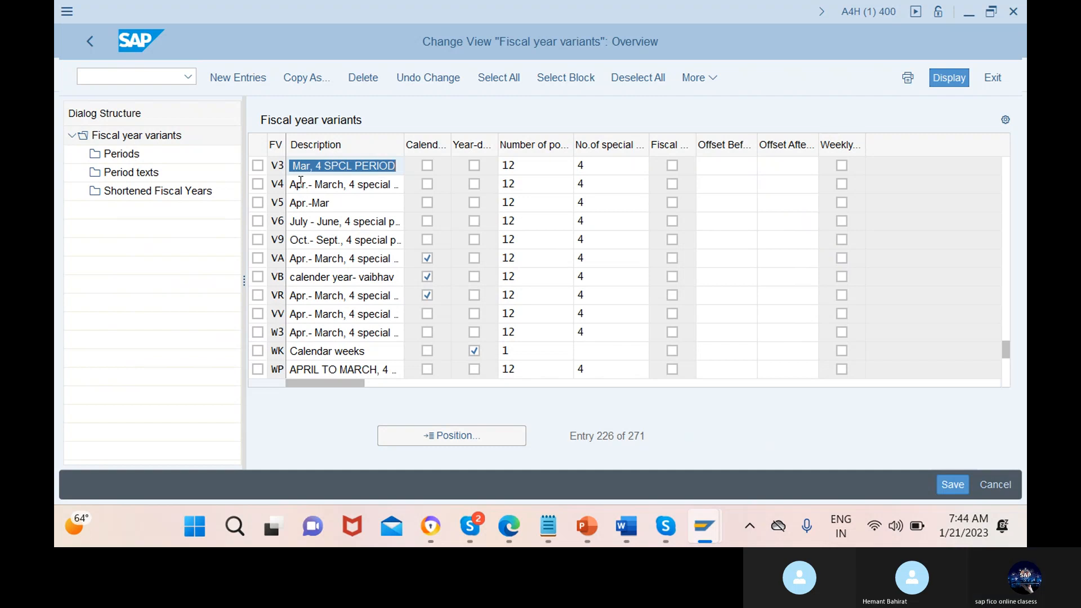
click(294, 166)
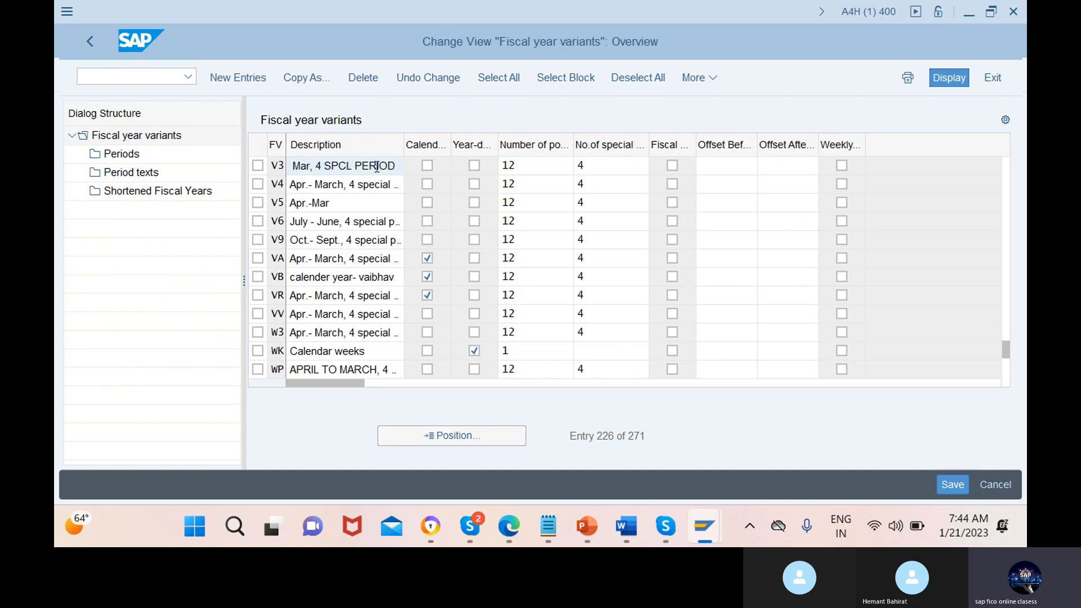
text(Apr to)
click(257, 166)
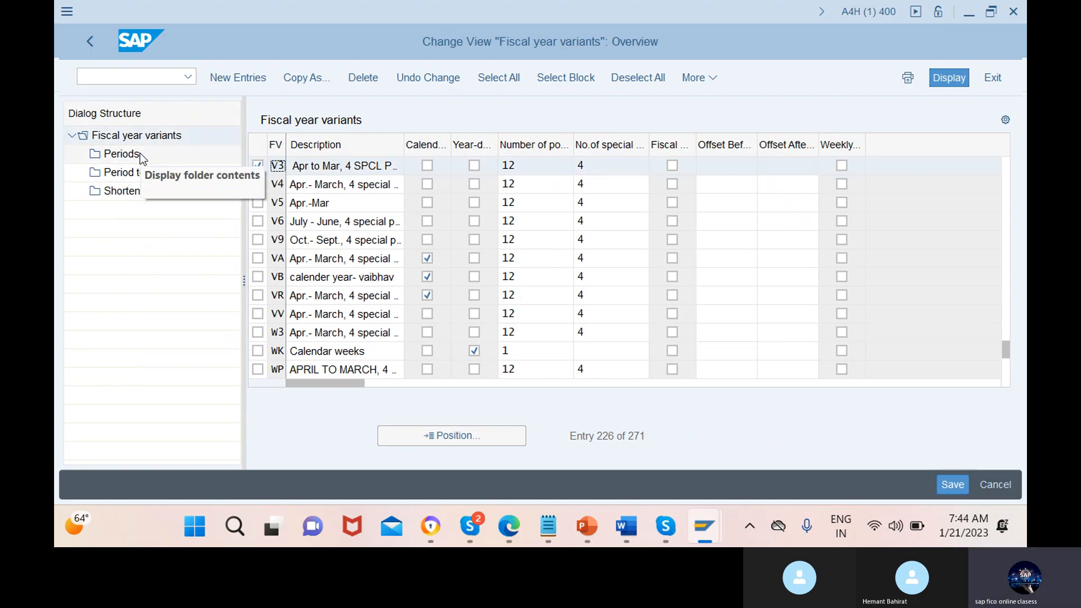
click(123, 156)
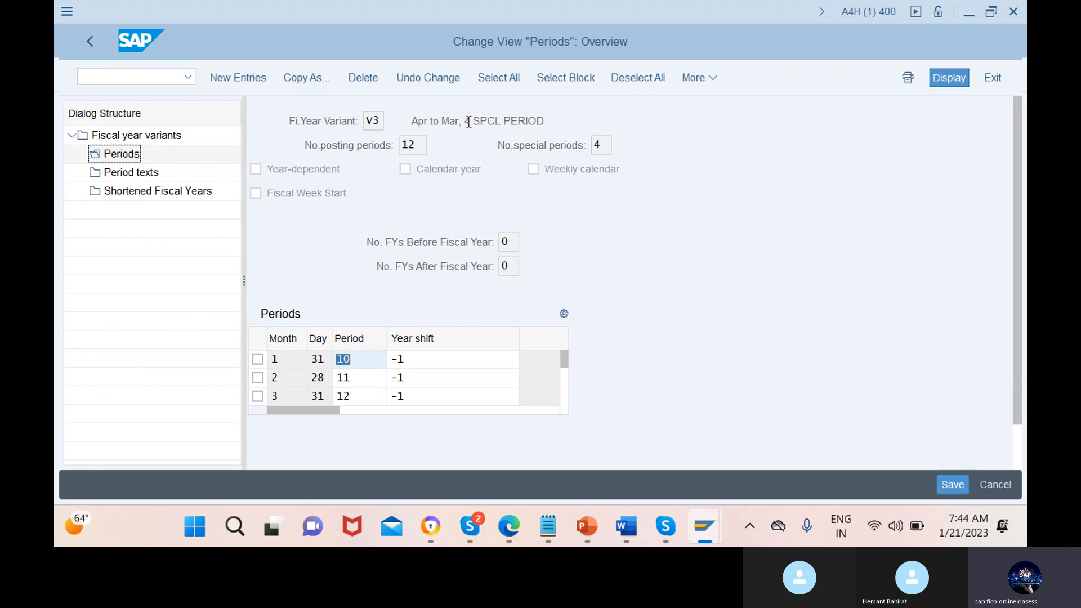
Examine V3's description and its month, period and year shift assignments, and return to the variants list
drag(466, 122, 553, 123)
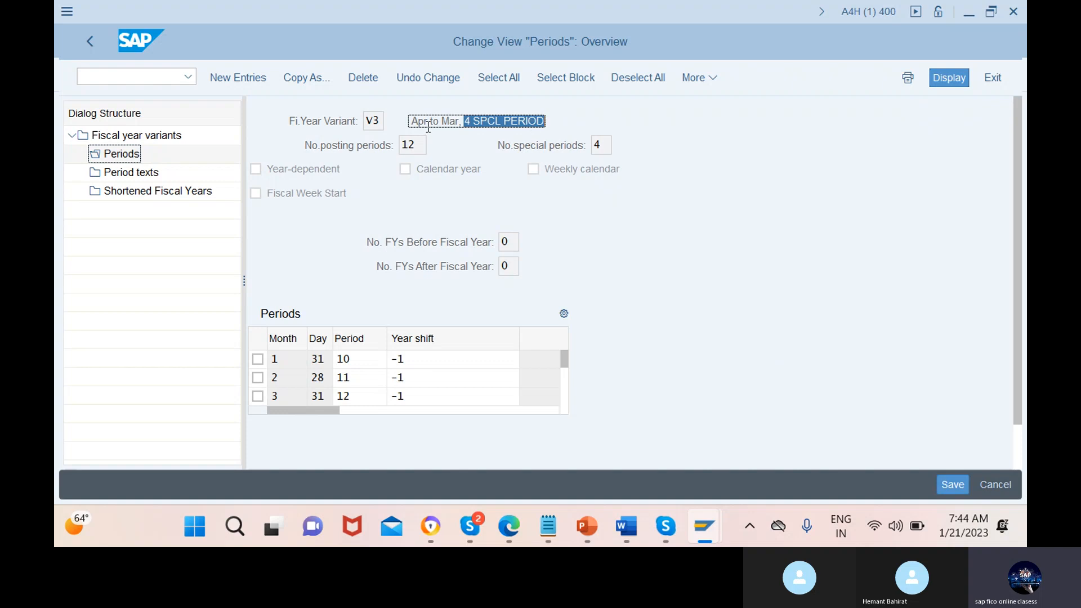
click(412, 121)
drag(412, 120, 461, 123)
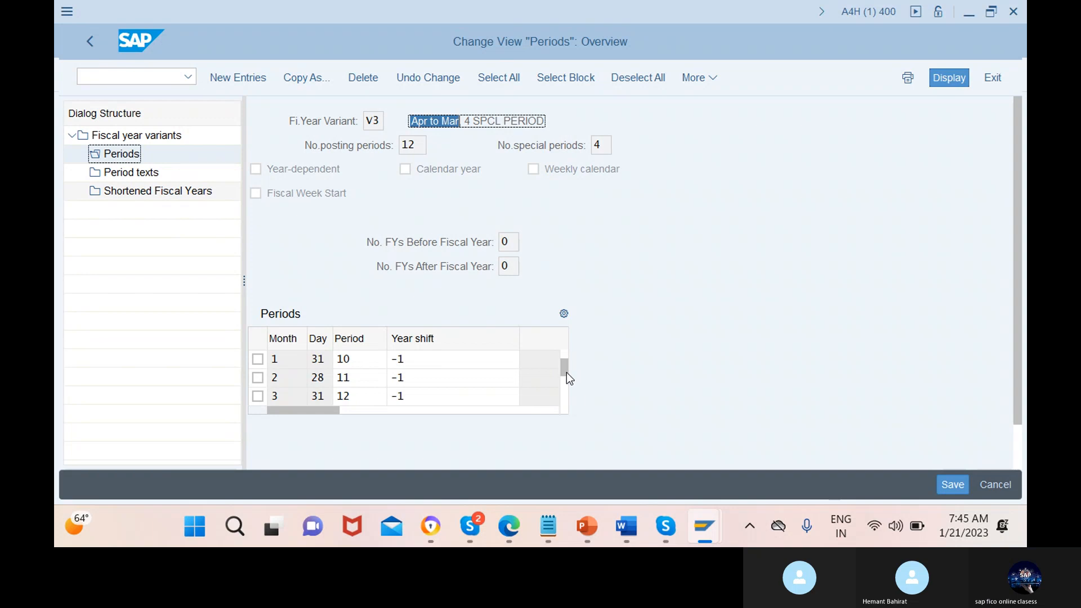
scroll(567, 373, down, 1)
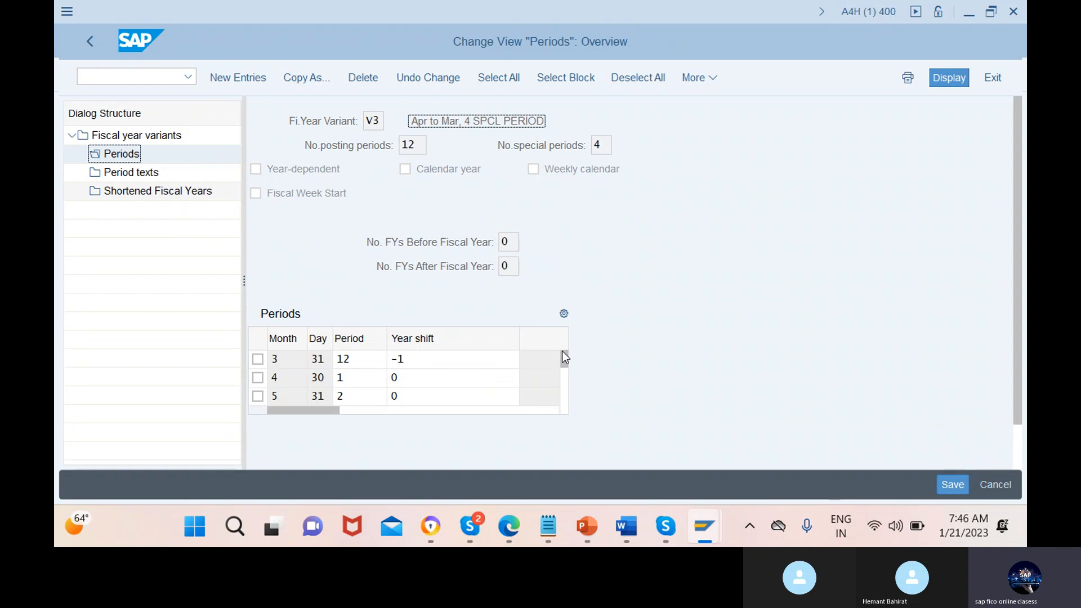
scroll(564, 358, up, 1)
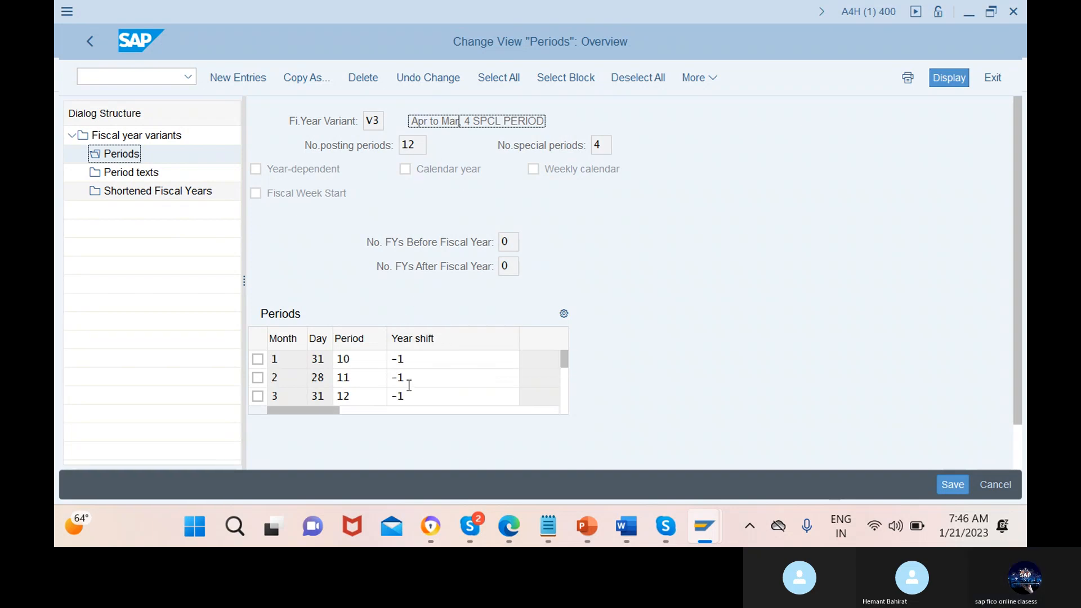
drag(564, 361, 565, 392)
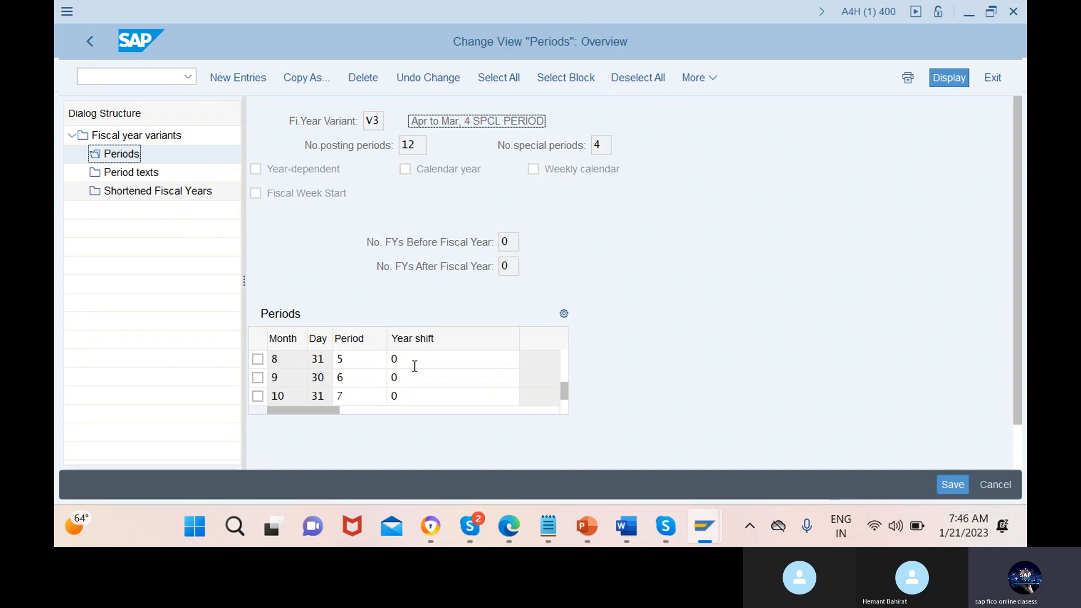
drag(563, 384, 559, 347)
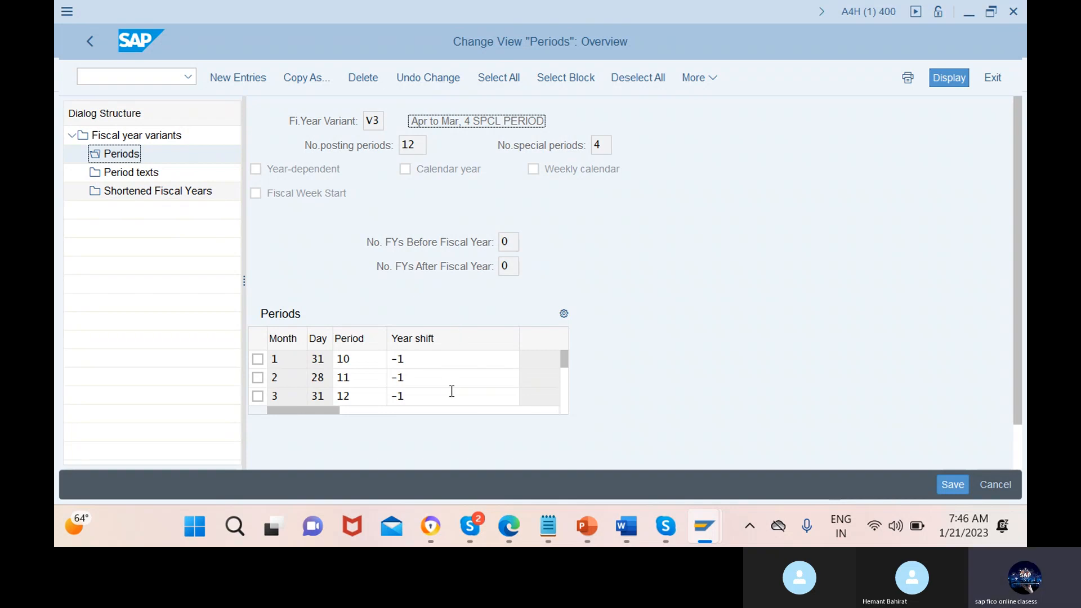
click(90, 44)
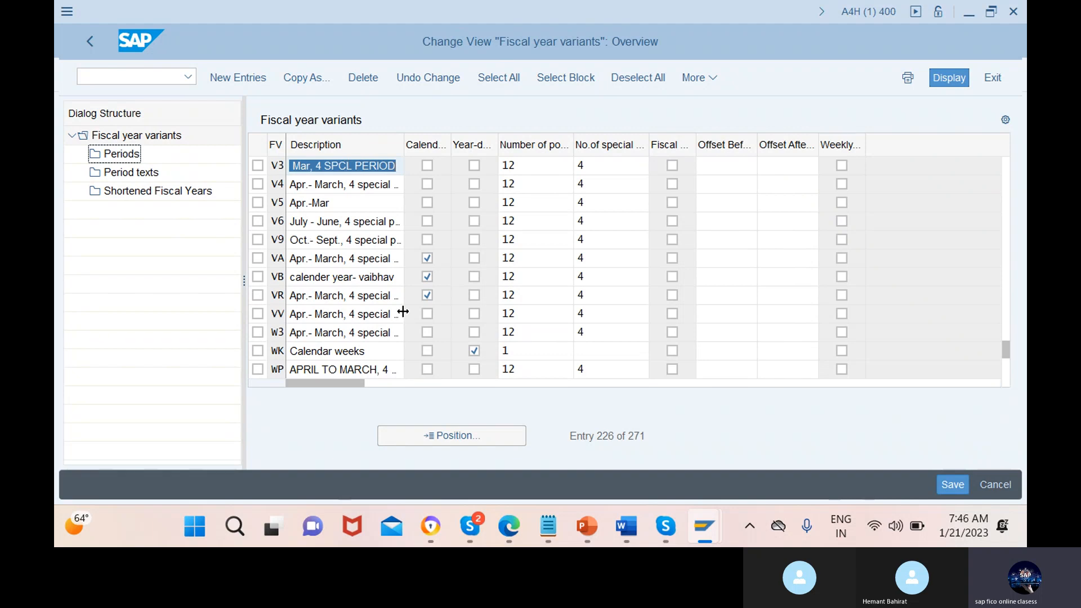
Position the list on fiscal year variant V6, select it and display its period texts and periods
click(452, 437)
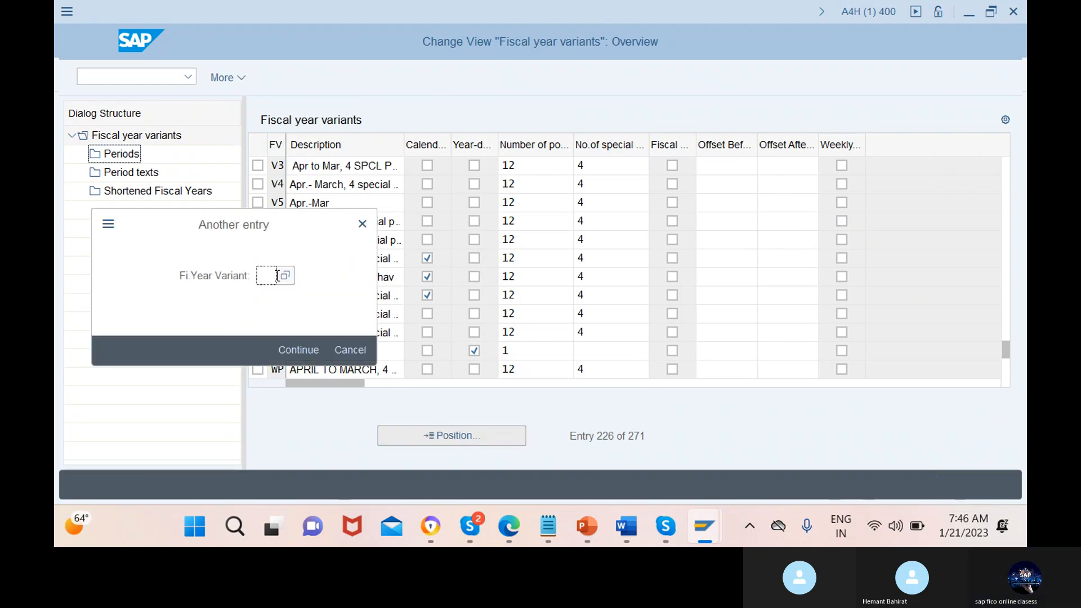
text(V6)
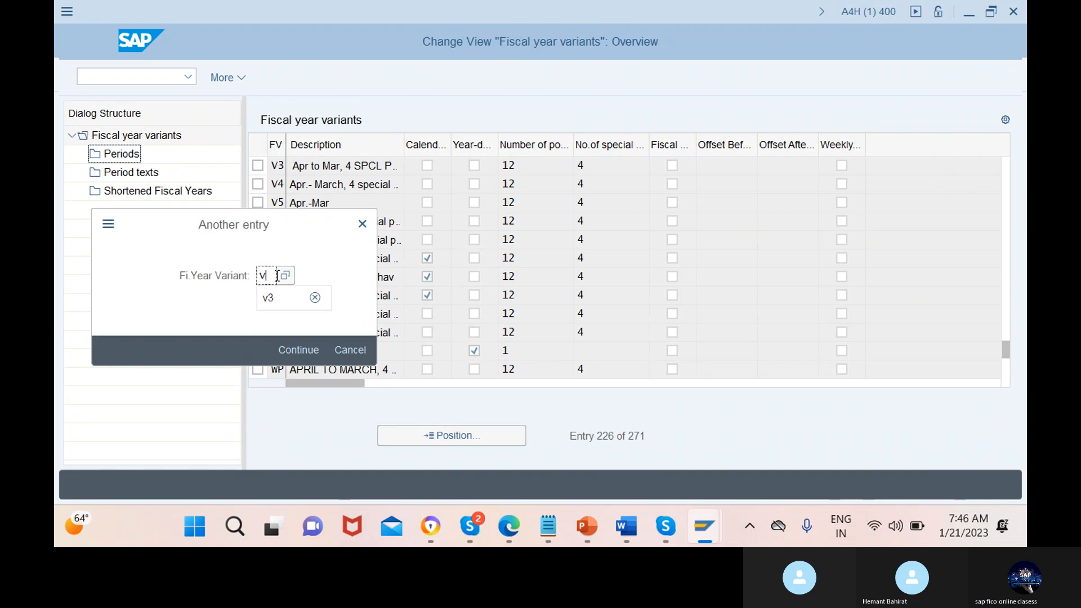
click(297, 350)
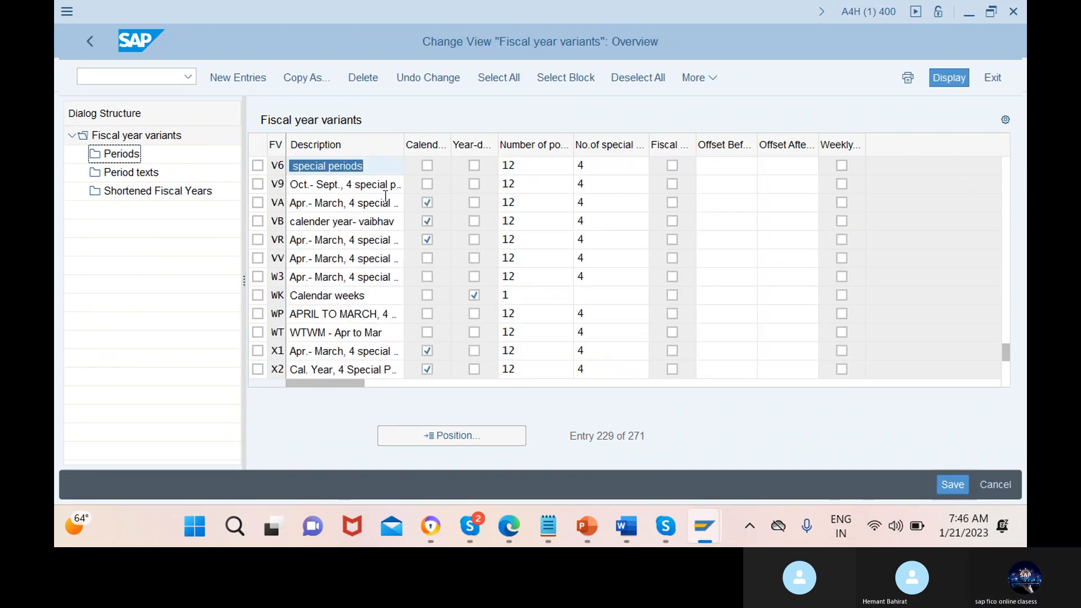
click(257, 166)
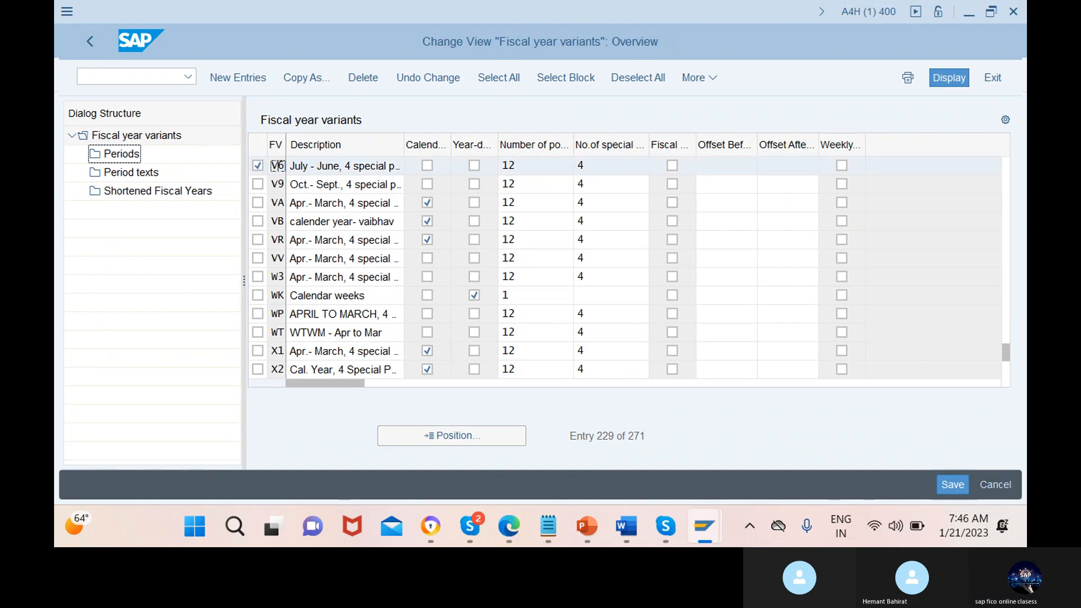
double_click(145, 176)
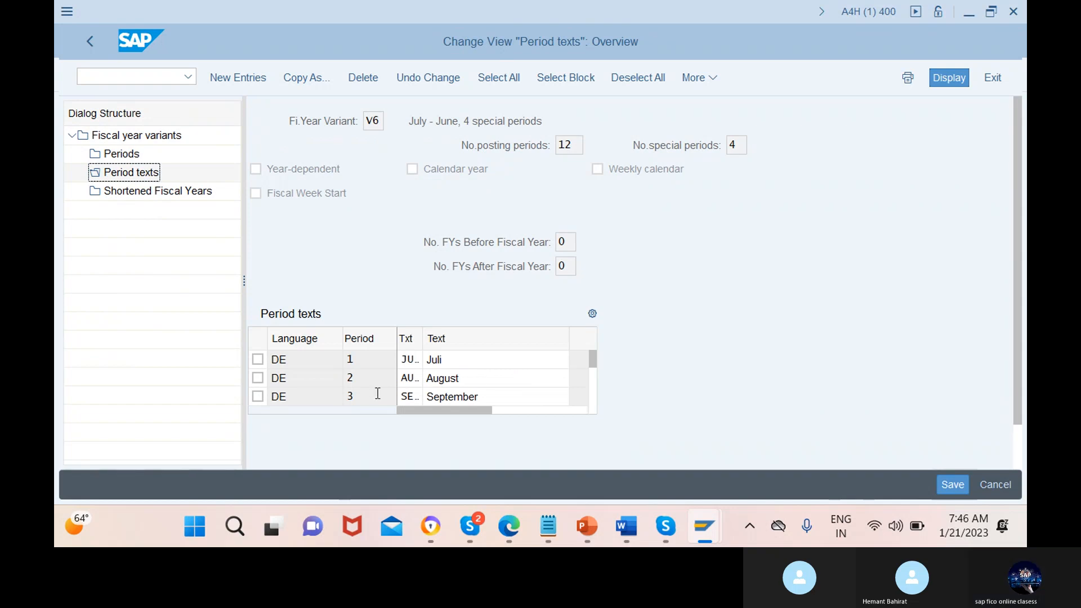
click(127, 154)
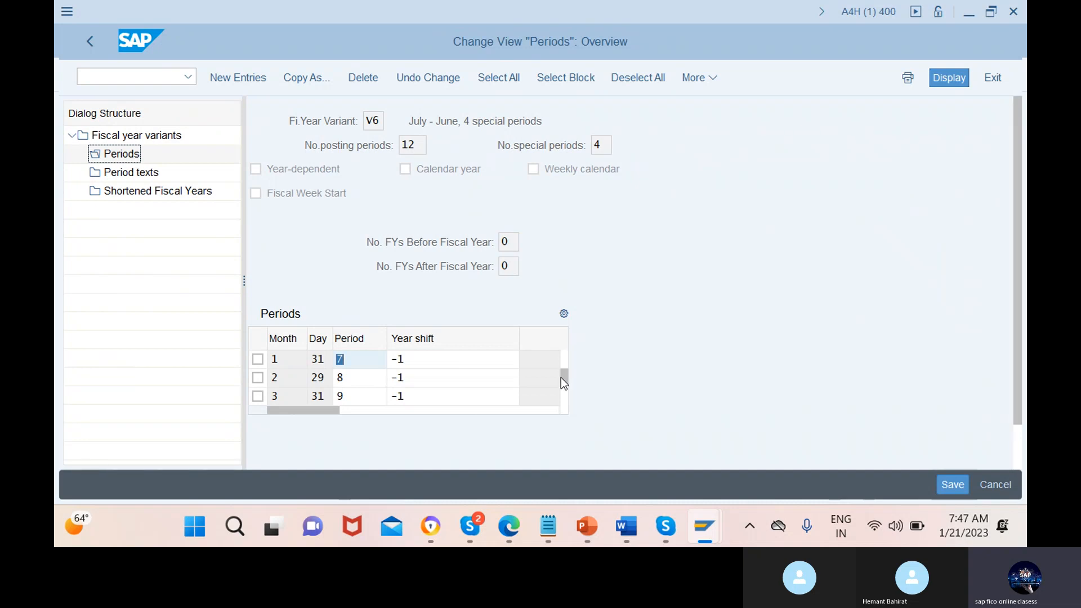
Examine V6's period and year shift assignments around month 7 and its description, and return to the variants list
scroll(563, 382, down, 4)
click(277, 393)
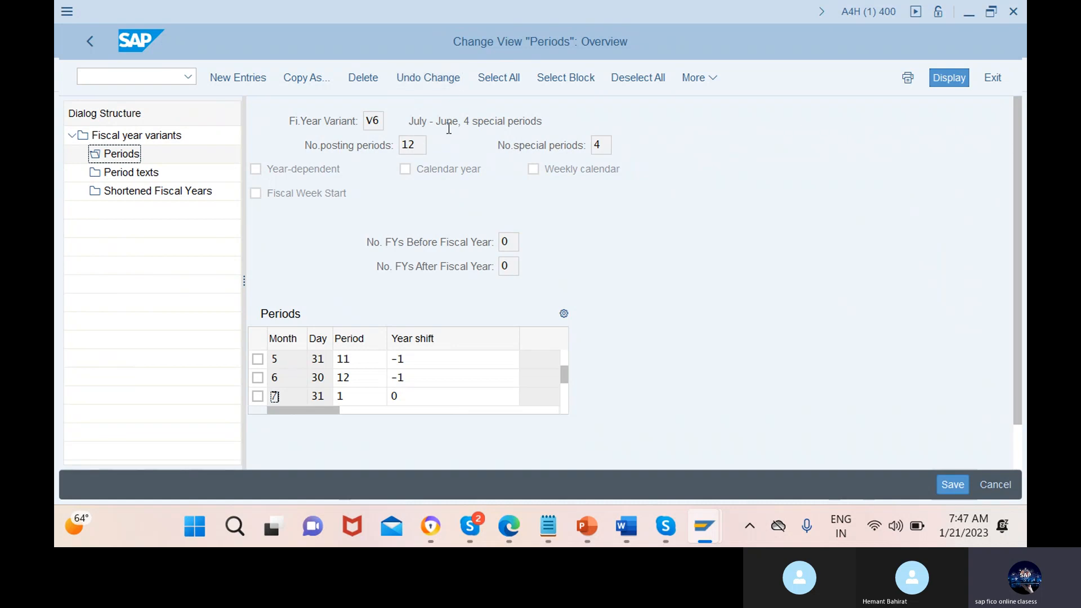
drag(409, 121, 527, 121)
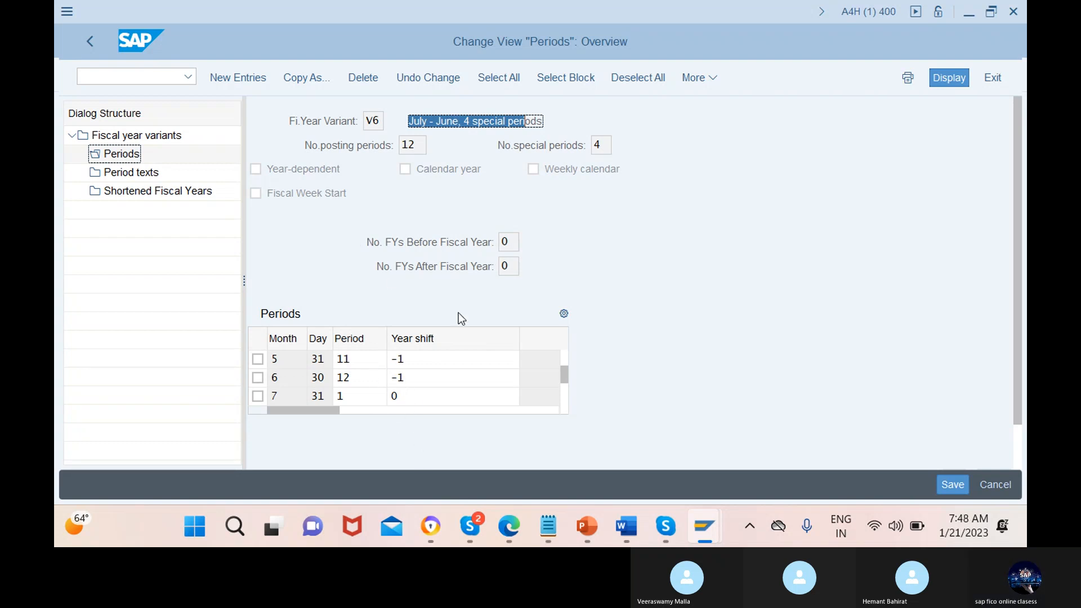
click(90, 41)
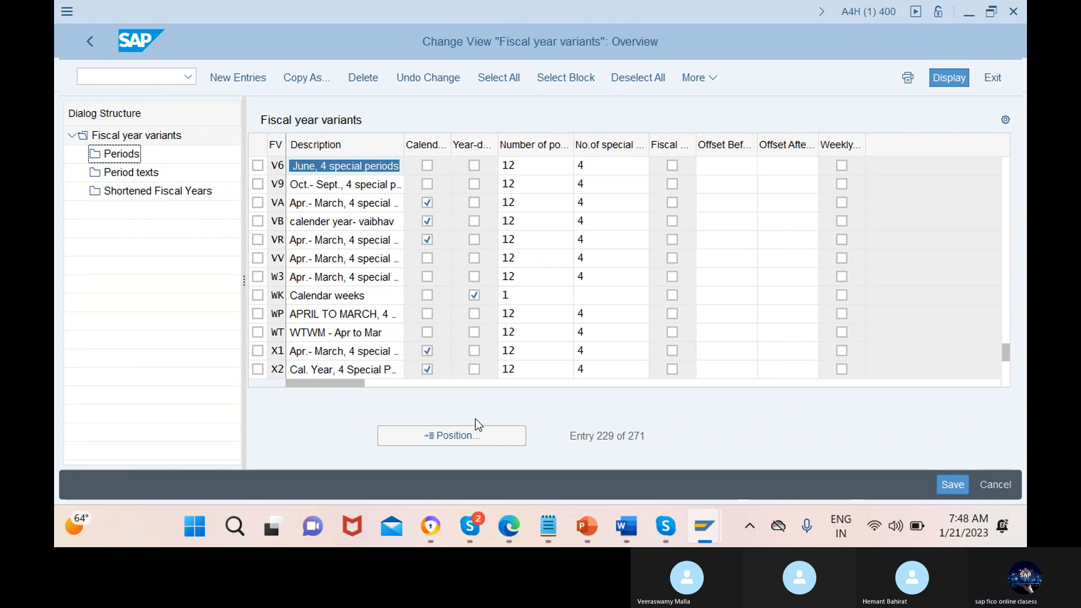
Position the fiscal year variants list on V9, select that variant and display its periods
click(452, 437)
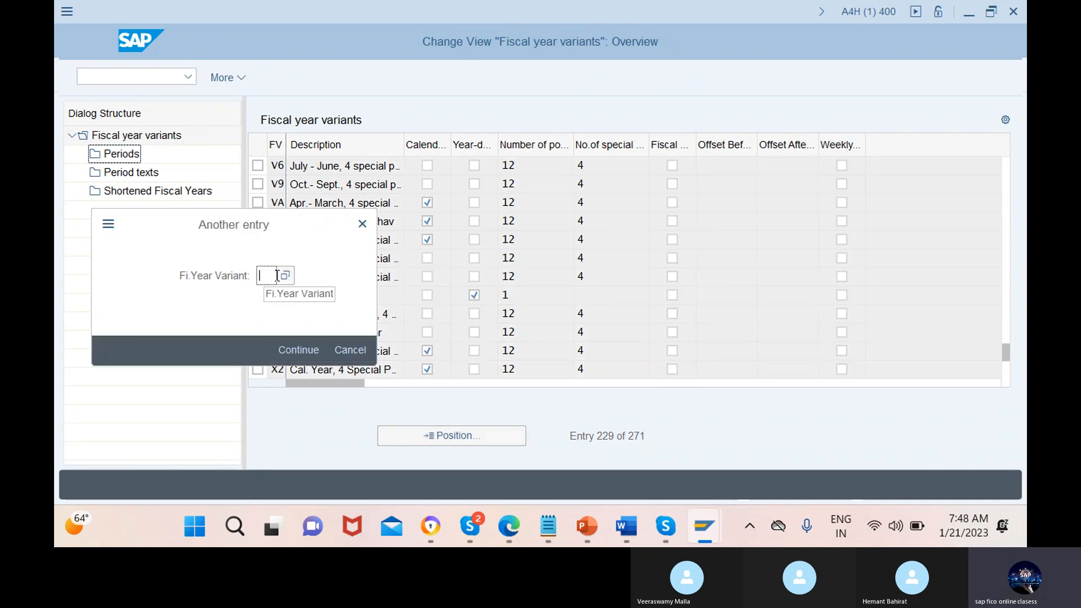
text(v9)
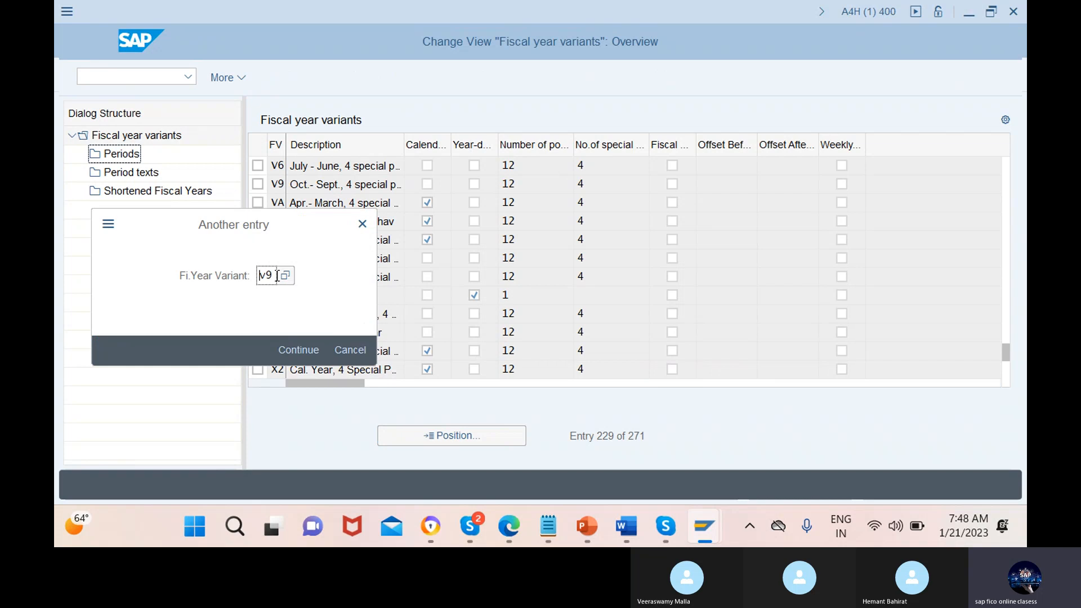
key(Return)
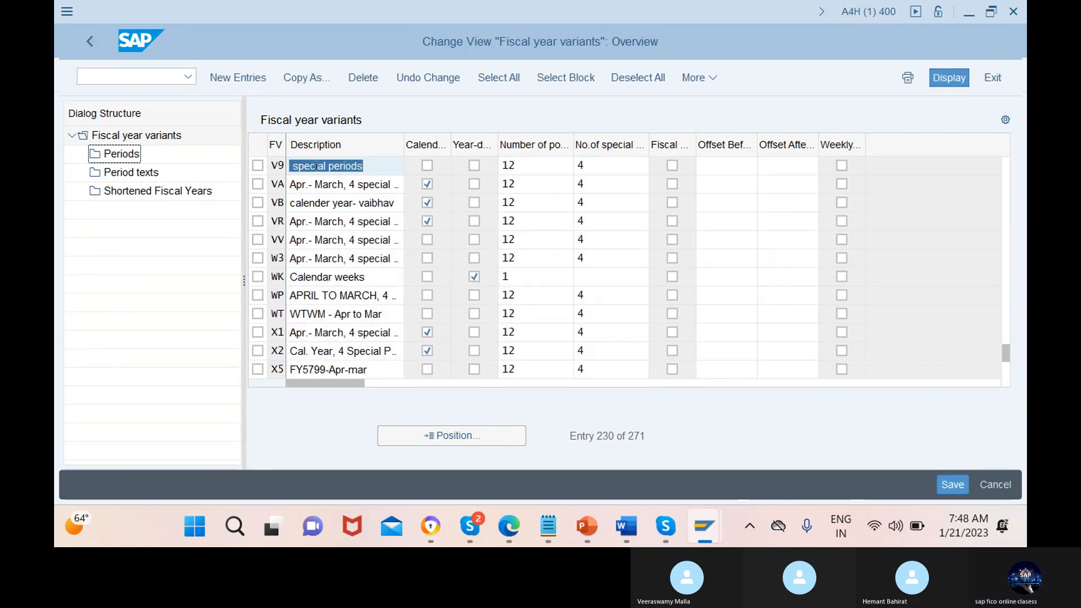
click(257, 165)
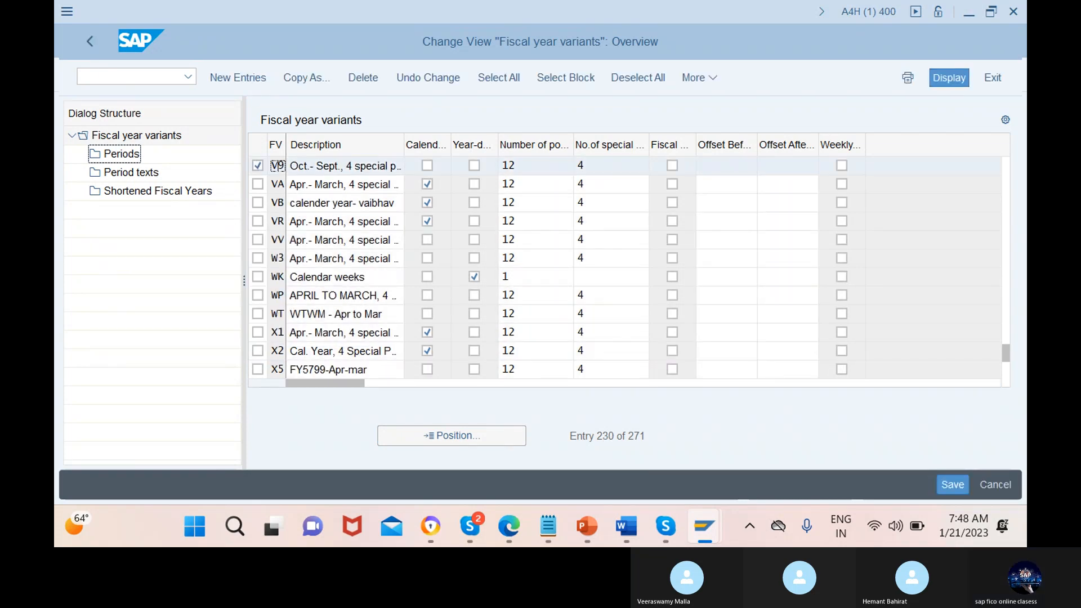
double_click(136, 156)
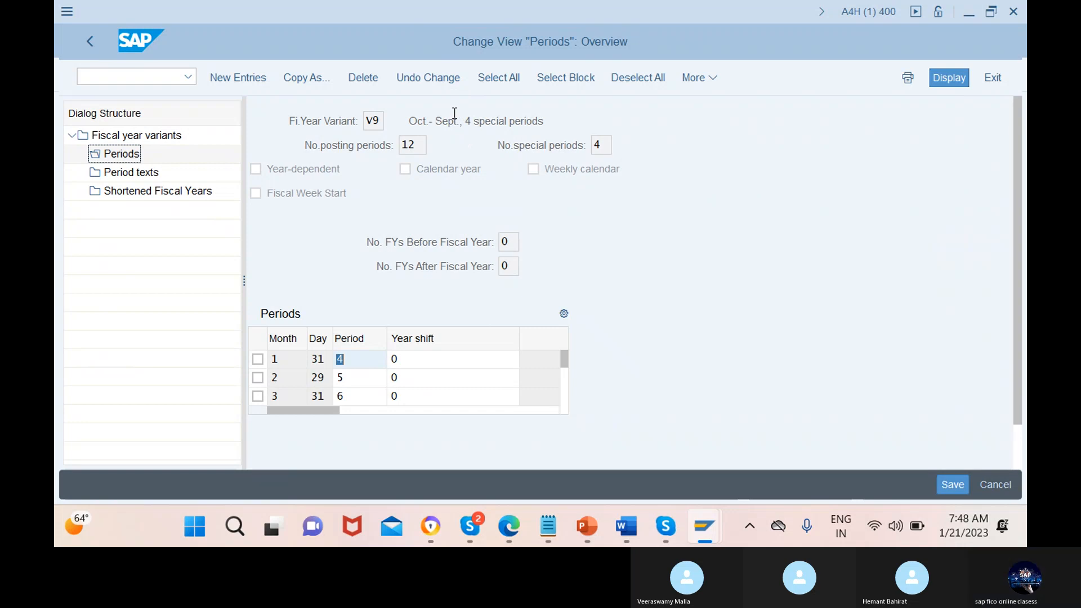
Examine V9's description and its period and year shift assignments through month 12
drag(423, 121, 516, 121)
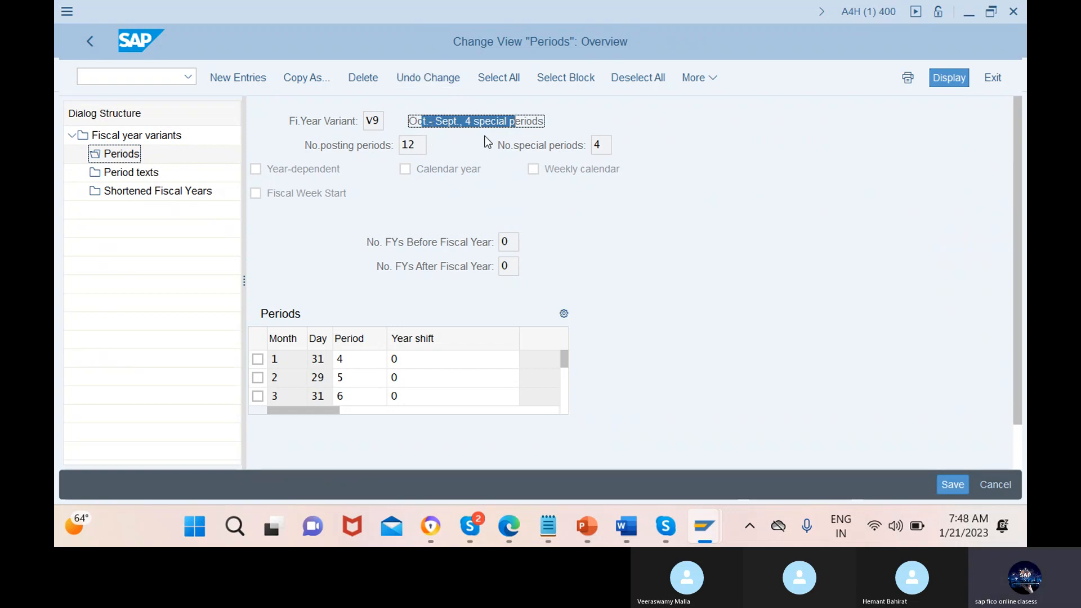
drag(565, 353, 582, 454)
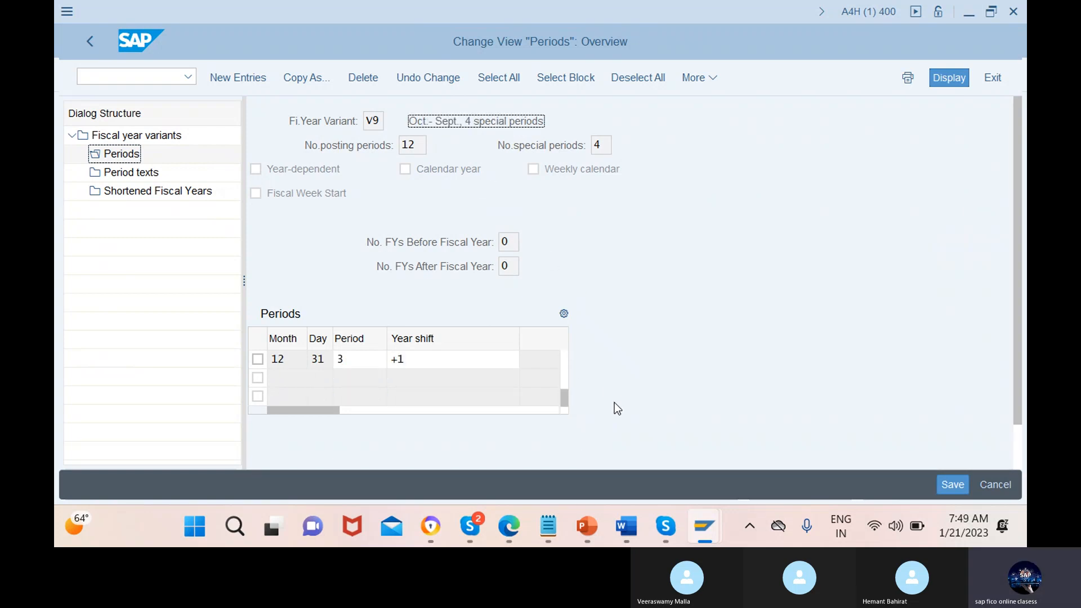
drag(563, 393, 564, 397)
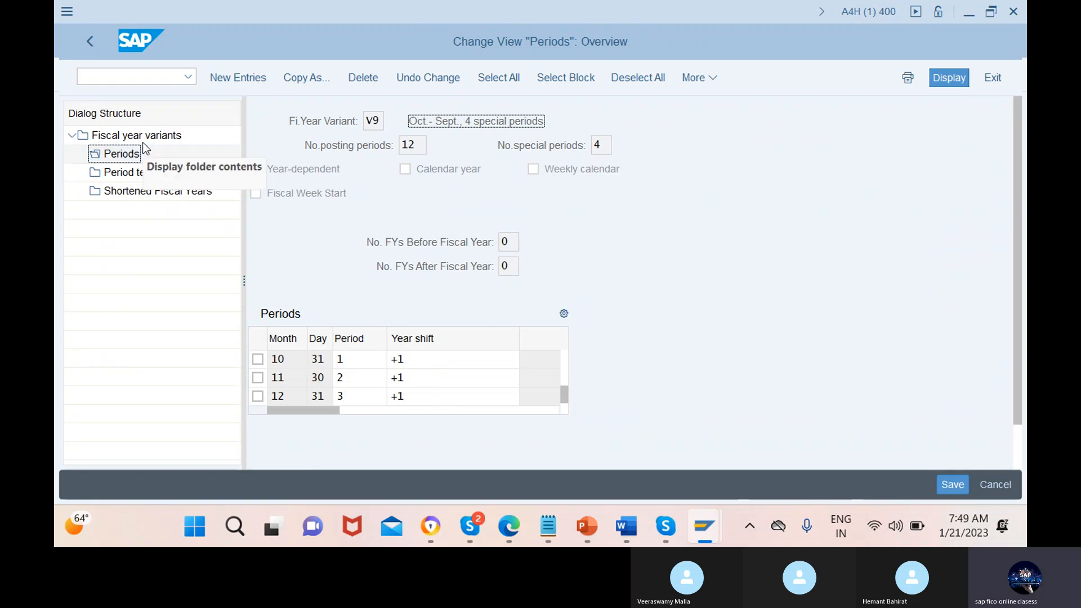
Display the period texts of variant V9, check their language, and return to the variants list
double_click(144, 171)
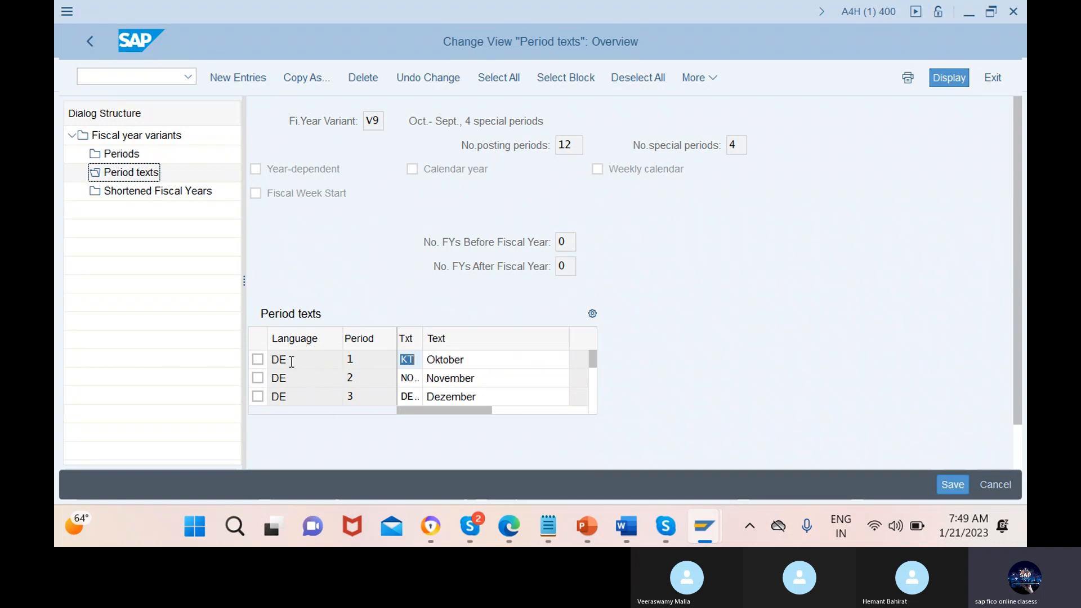
click(316, 360)
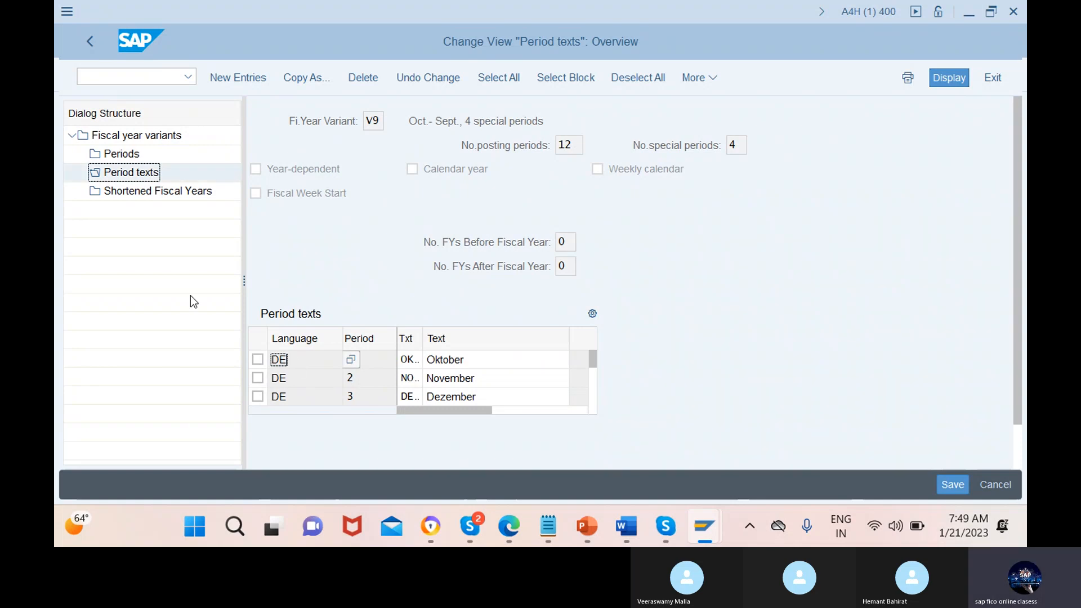
click(90, 41)
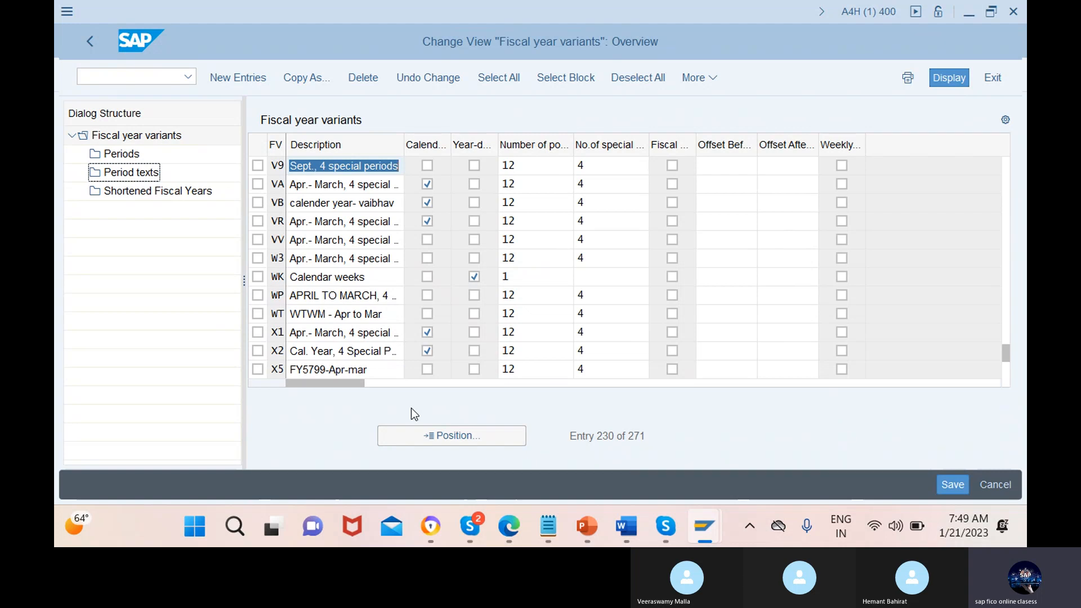
Position the list on fiscal year variant K4, select it and try to display its periods
click(452, 436)
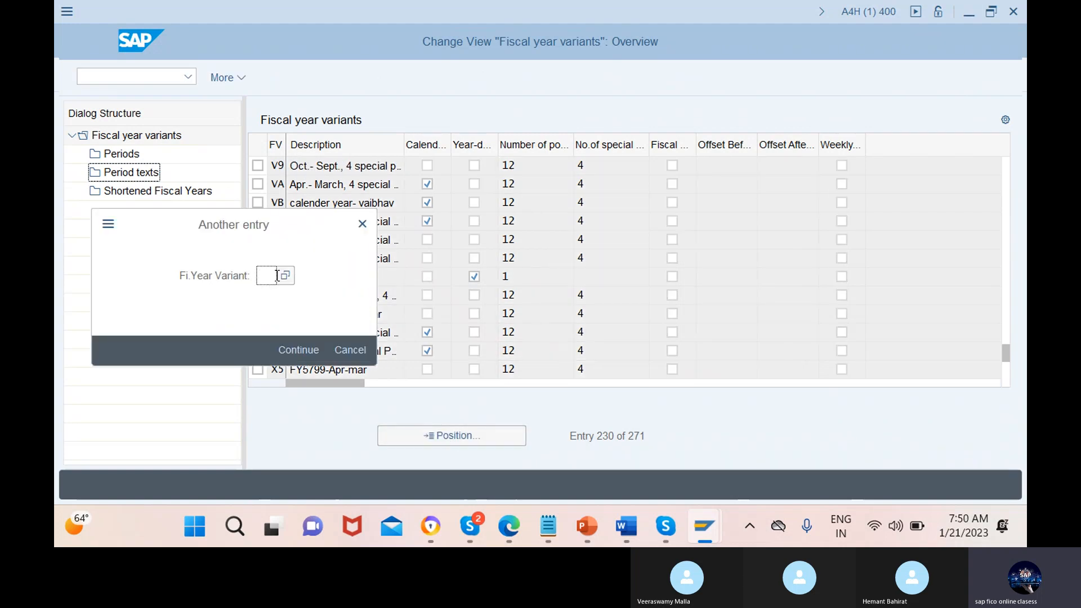
text(k4)
click(300, 351)
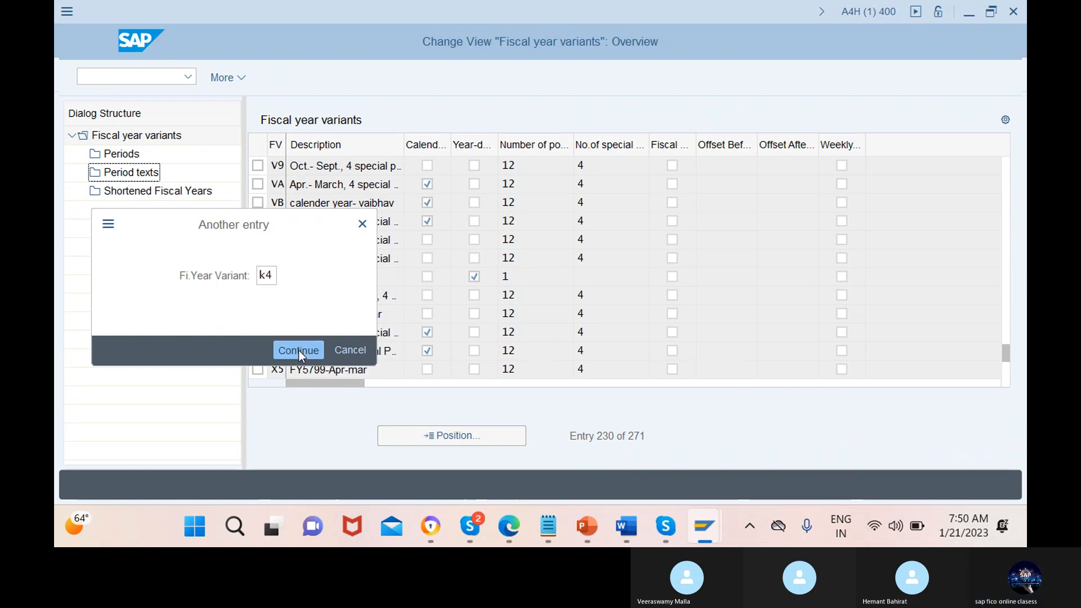
click(258, 166)
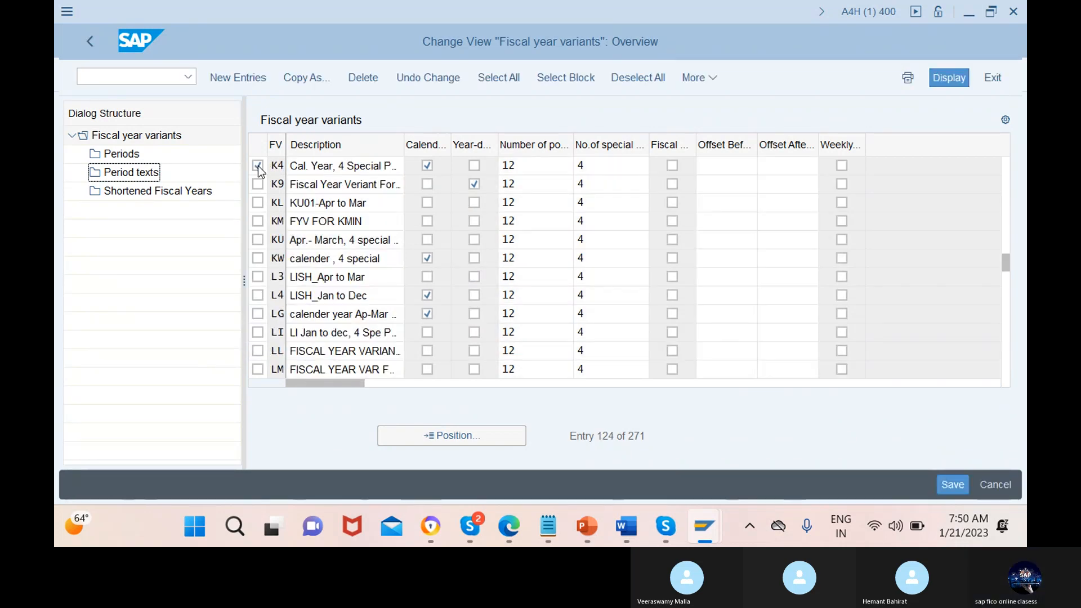
click(123, 156)
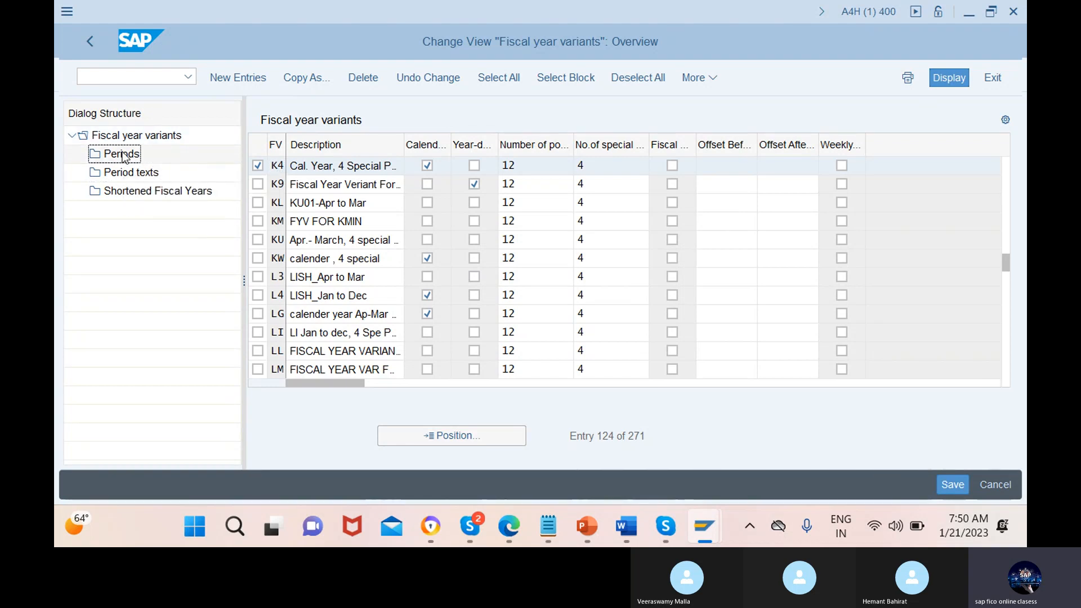
double_click(122, 156)
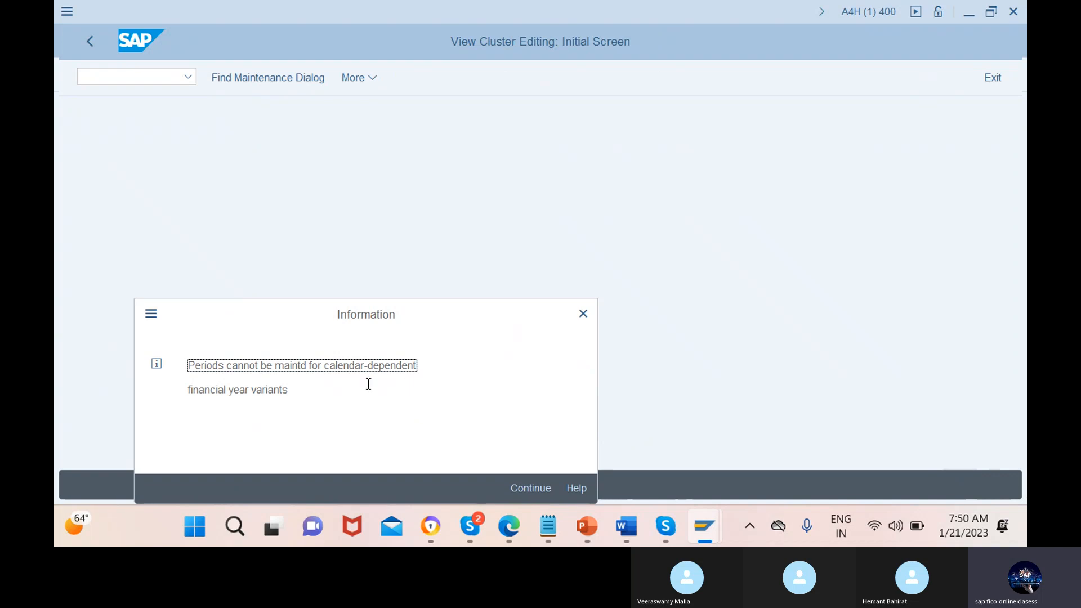
click(584, 315)
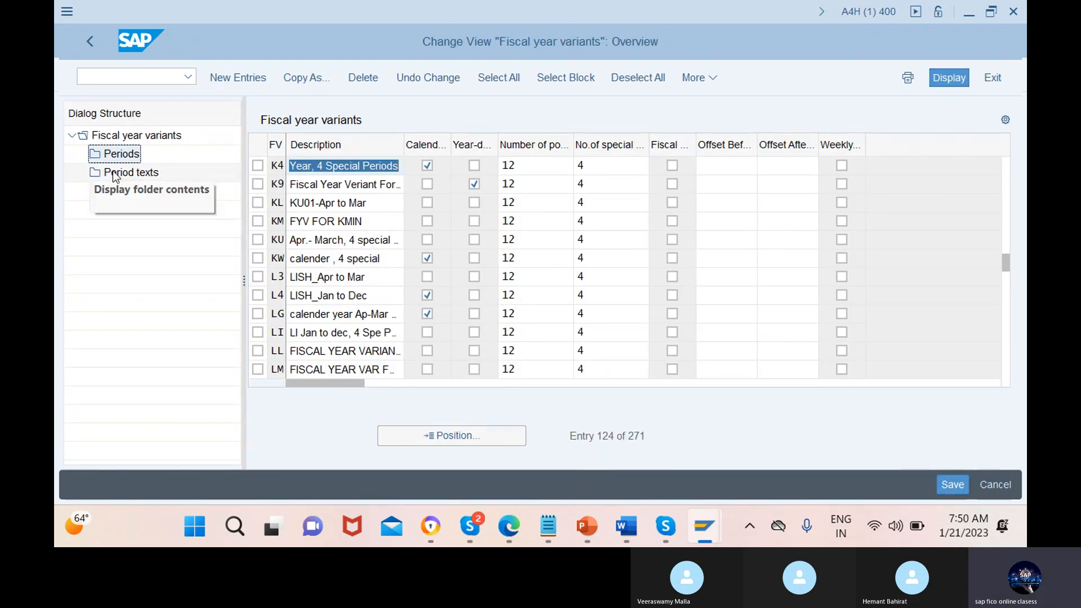
Select variant K4, display its period texts and return to the variants list
click(115, 174)
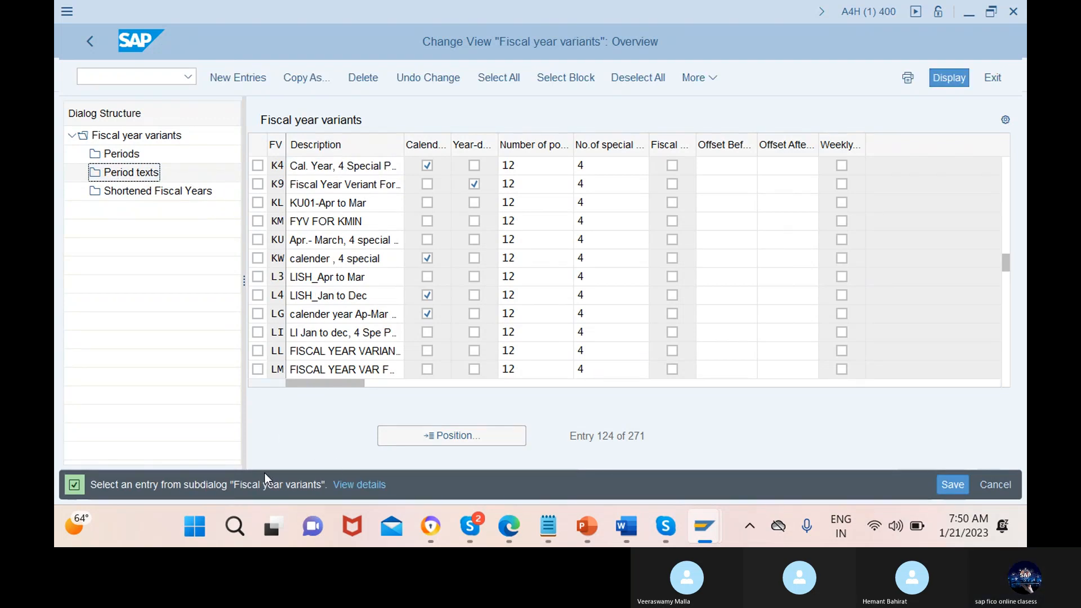
click(258, 166)
double_click(120, 174)
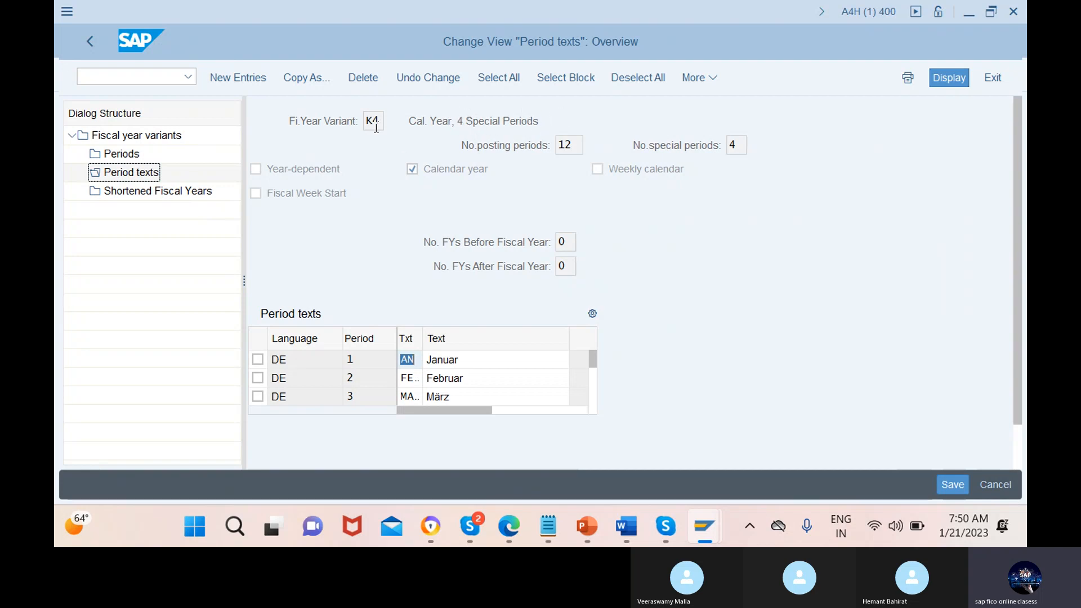
click(89, 41)
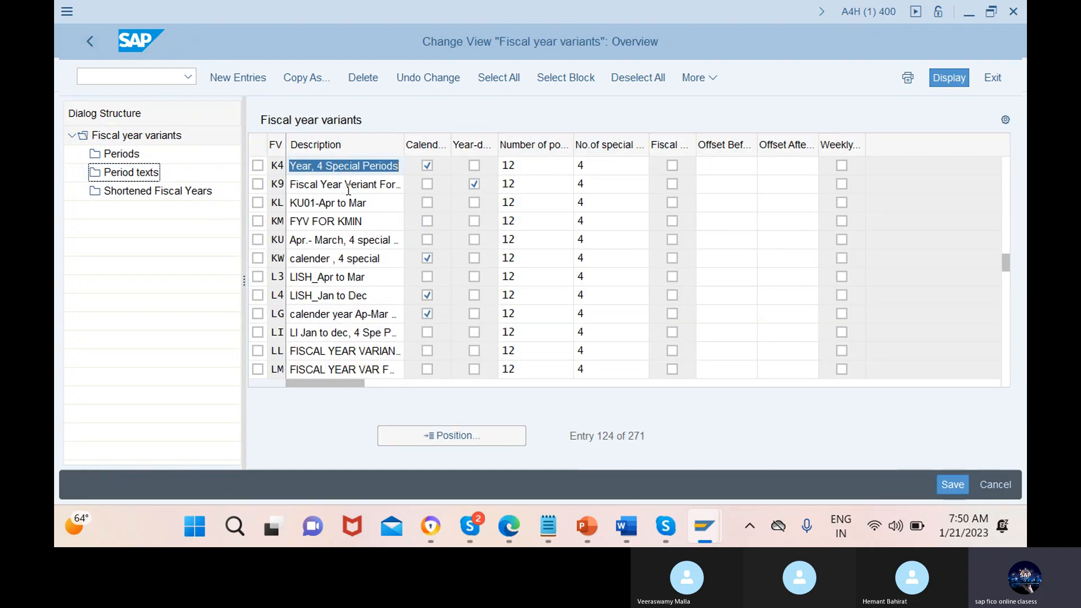
Position the list on fiscal year variant K3, view its period texts and return to the variants list
click(476, 441)
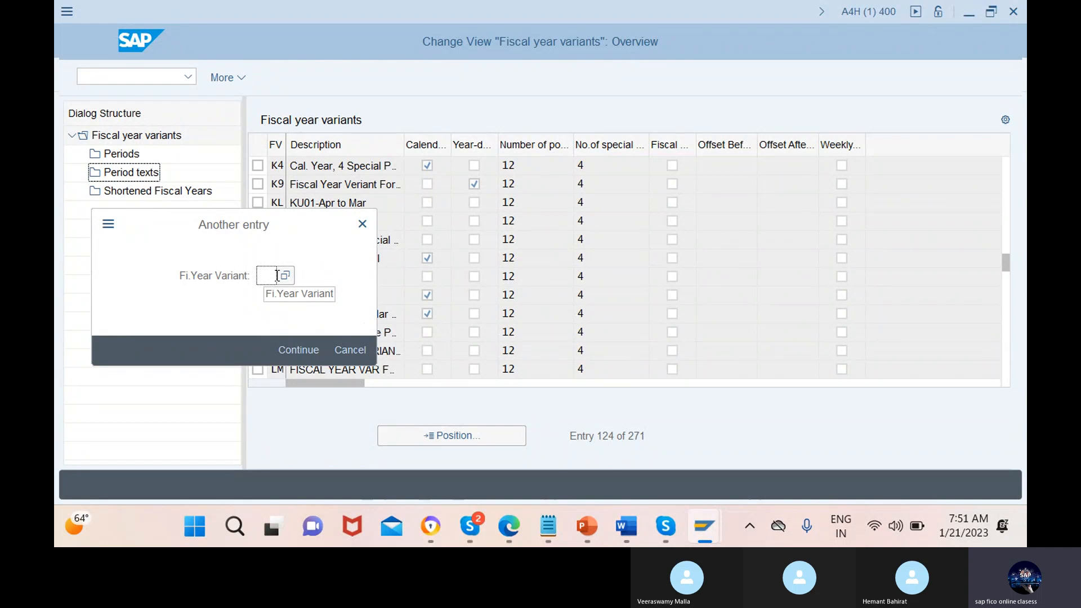
text(k3)
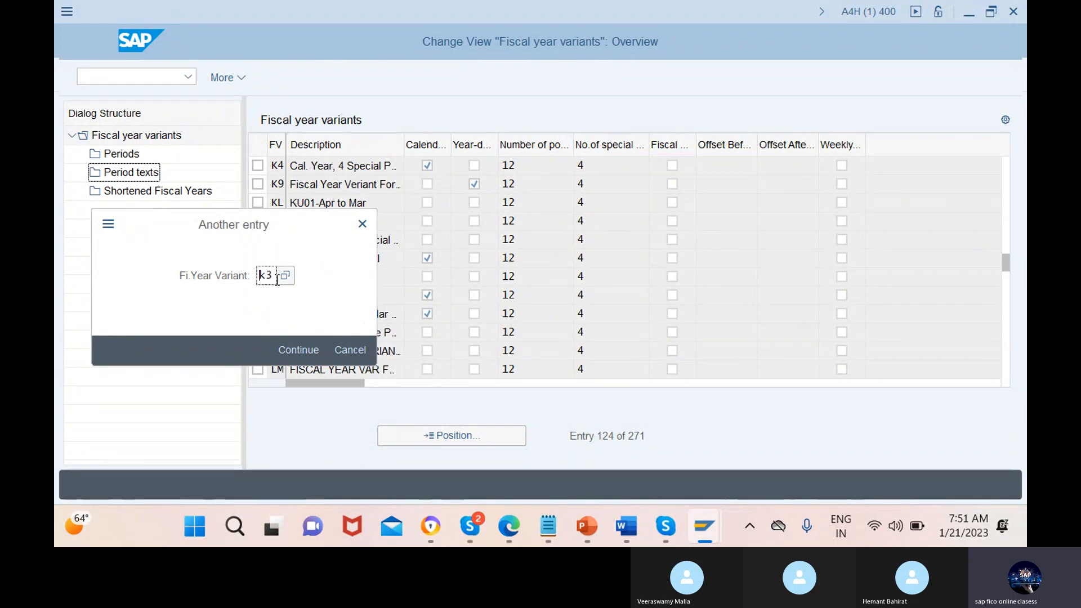
click(299, 349)
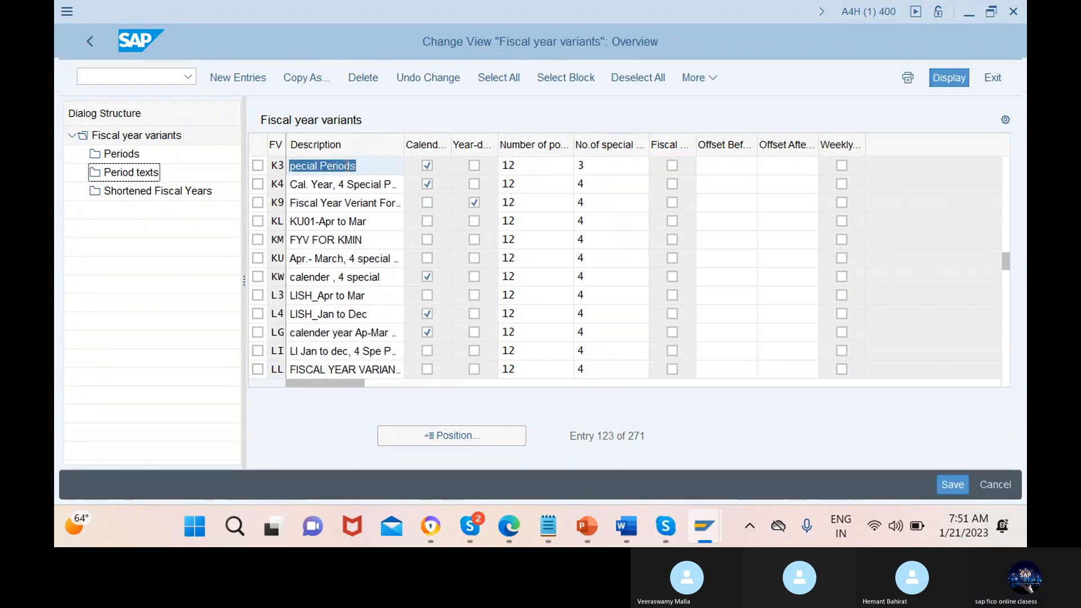
click(258, 165)
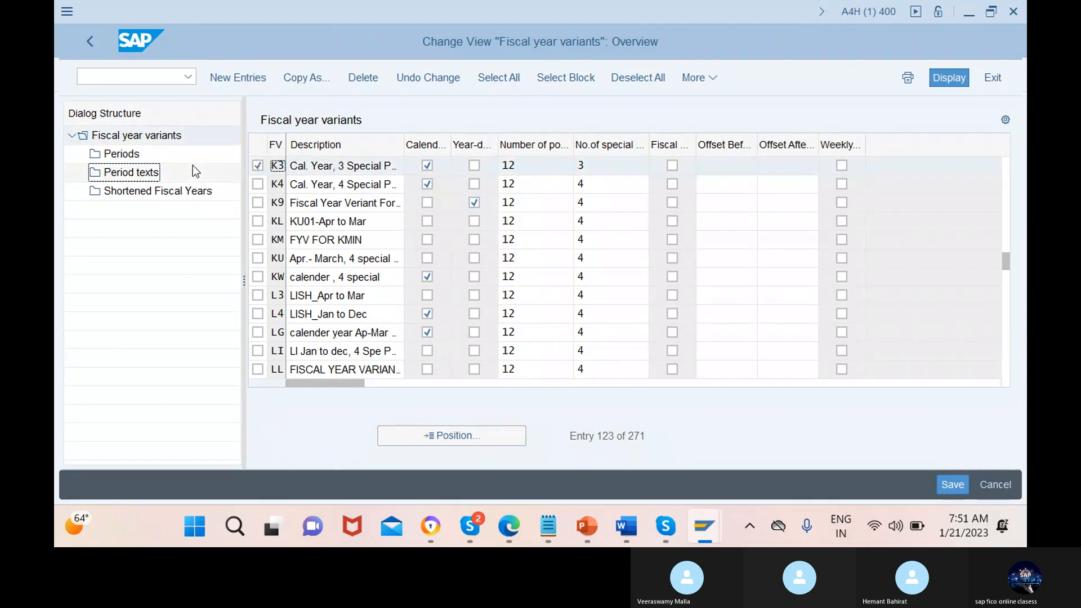
double_click(141, 173)
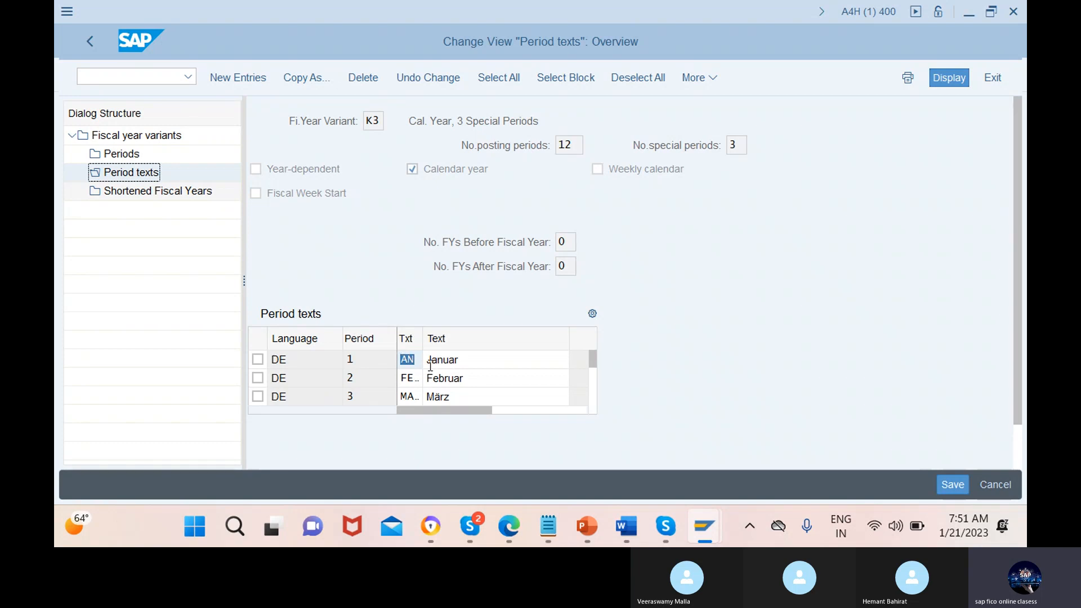
click(90, 41)
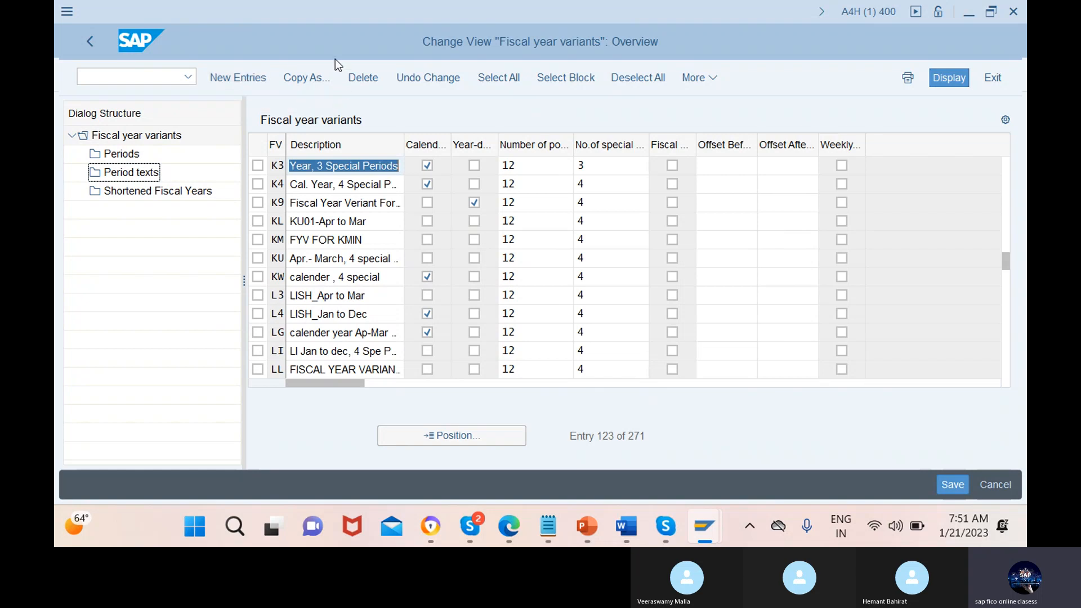
Add a fiscal year variant 1m described "APRIL-MARCH, 4 SPECIAL PERIODS" with 12 posting periods and 4 special periods
click(238, 81)
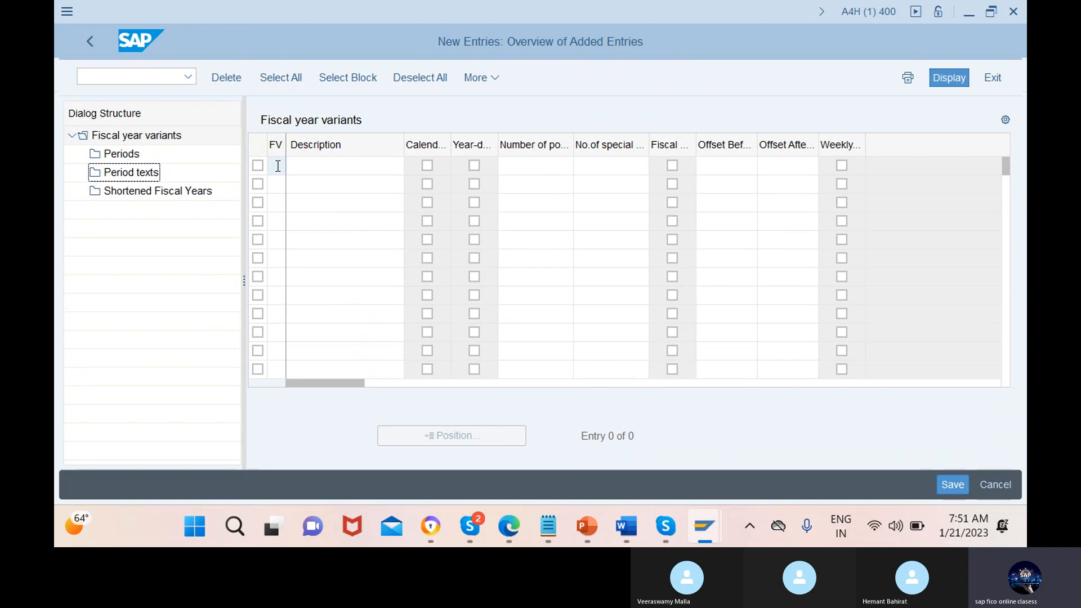
text(1m)
click(346, 165)
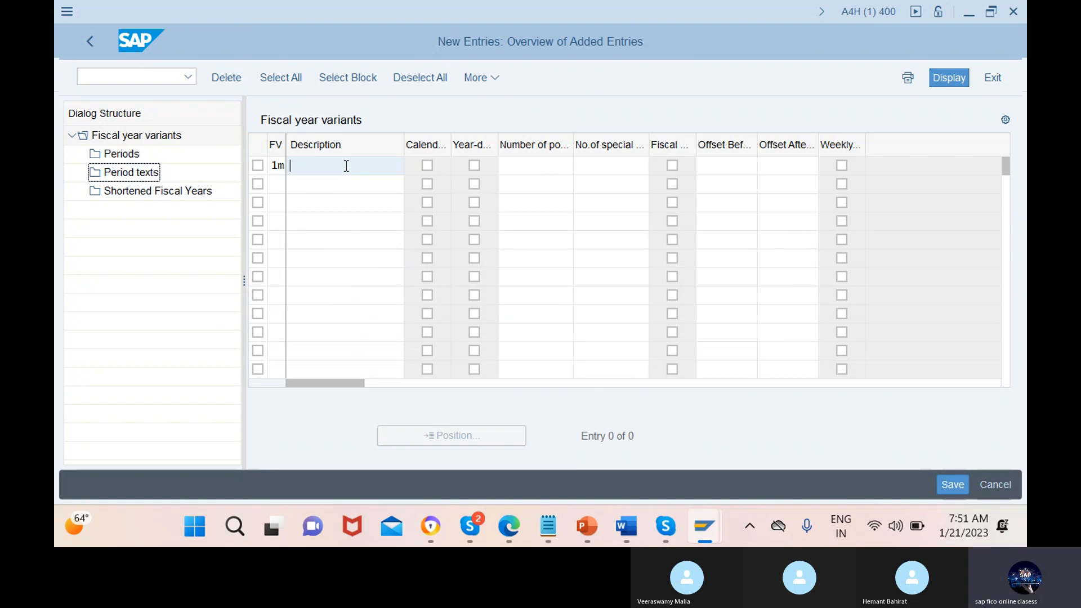
text(ap)
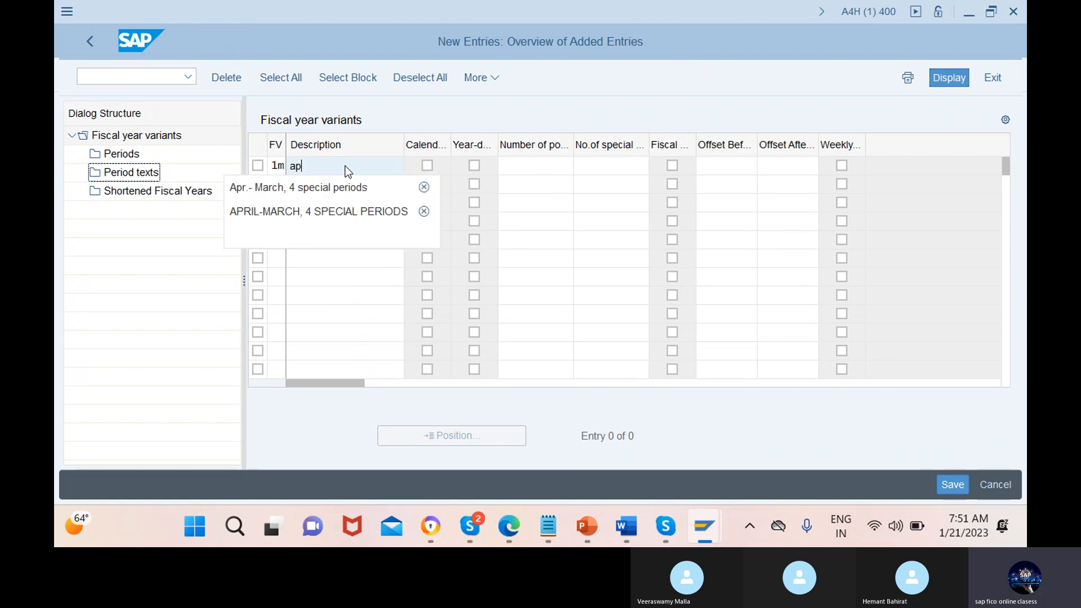
click(349, 206)
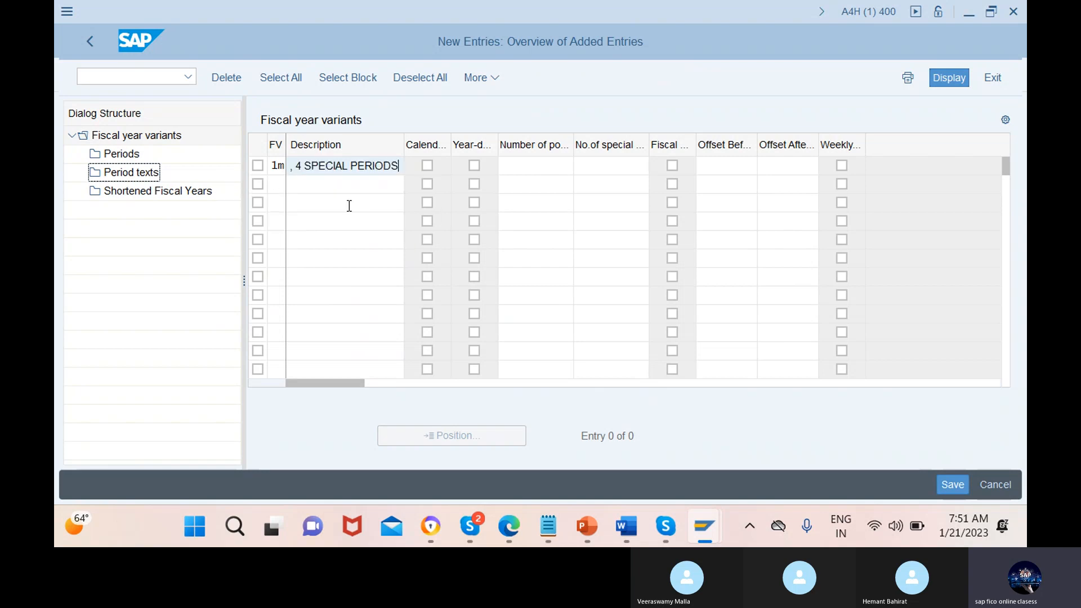
click(548, 167)
text(12)
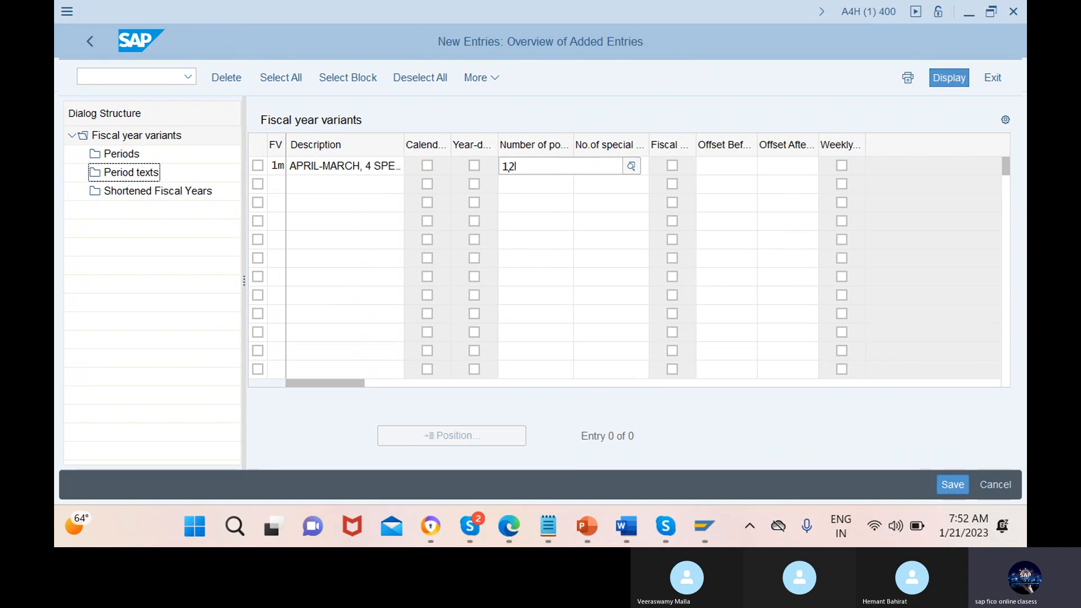
click(620, 113)
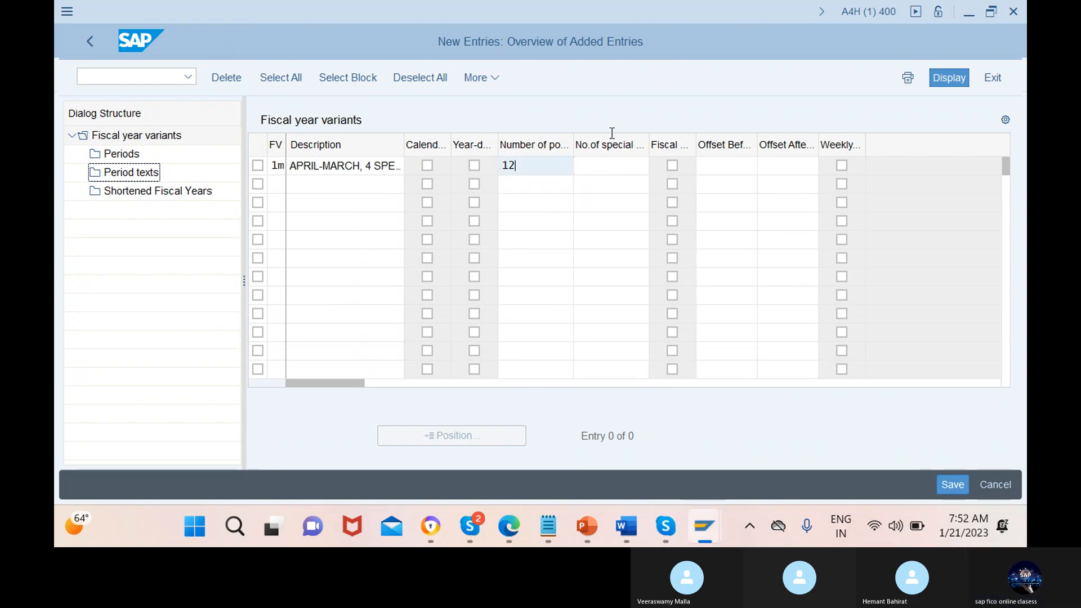
click(612, 165)
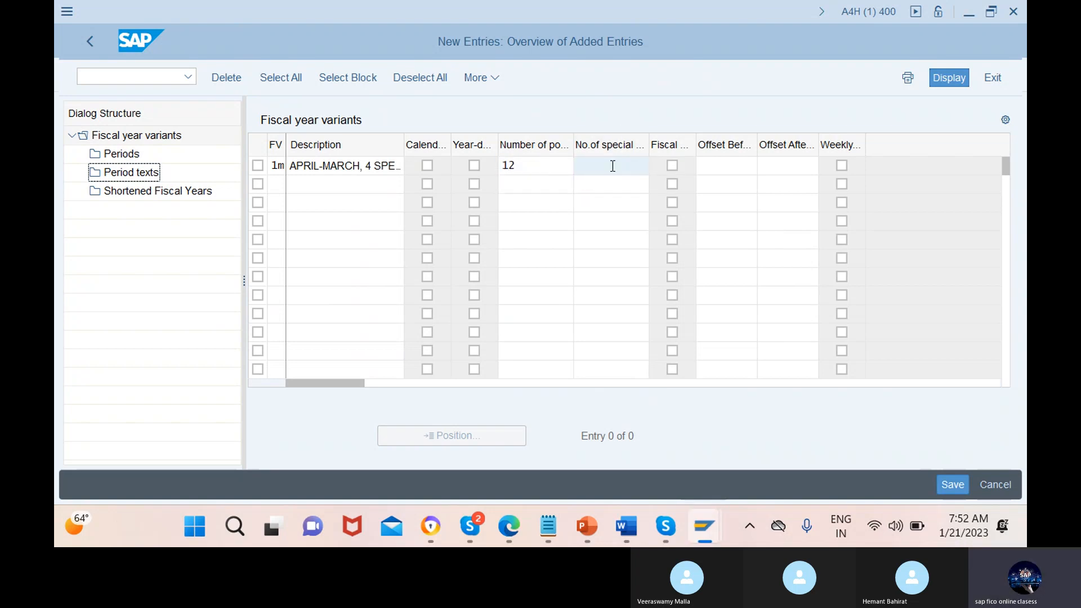
text(4)
Save the new fiscal year variant to a newly created customizing request with the short description "fyv for phoneix"
click(954, 486)
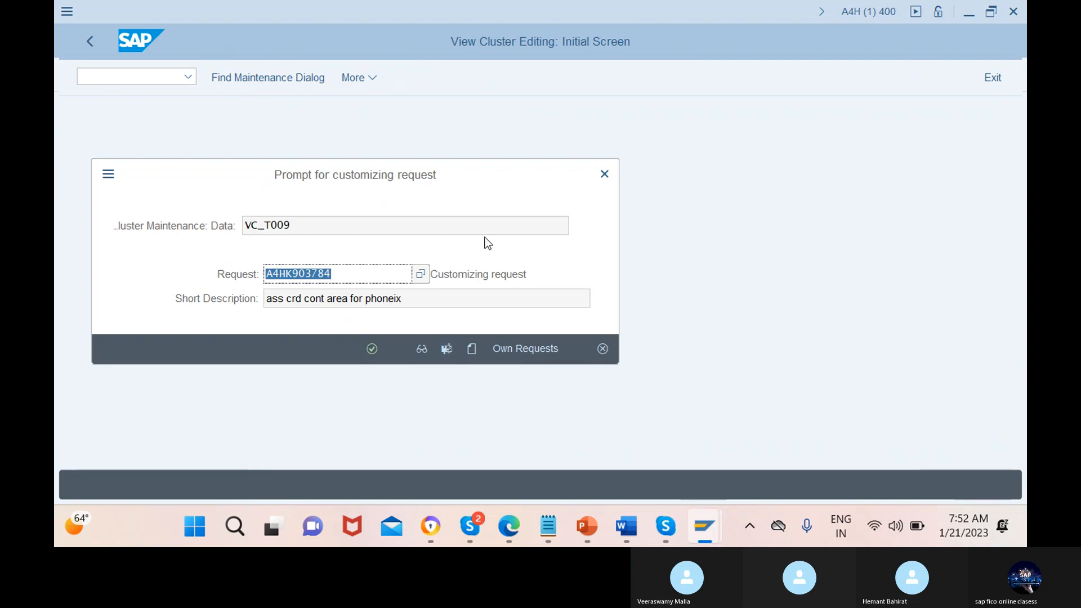
click(472, 349)
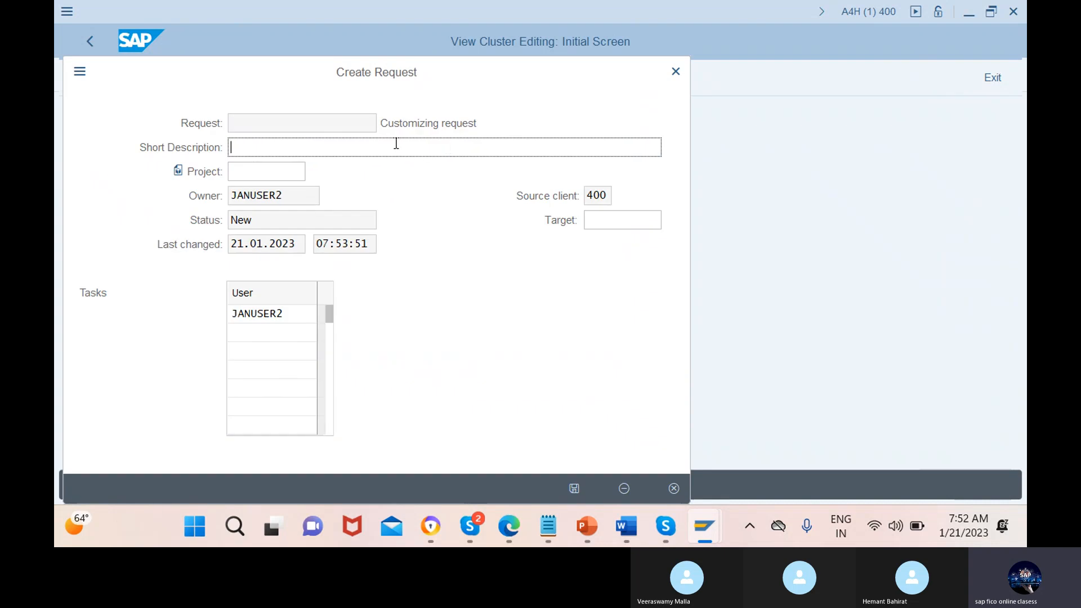
text(fyv for phoneix)
click(575, 488)
click(371, 348)
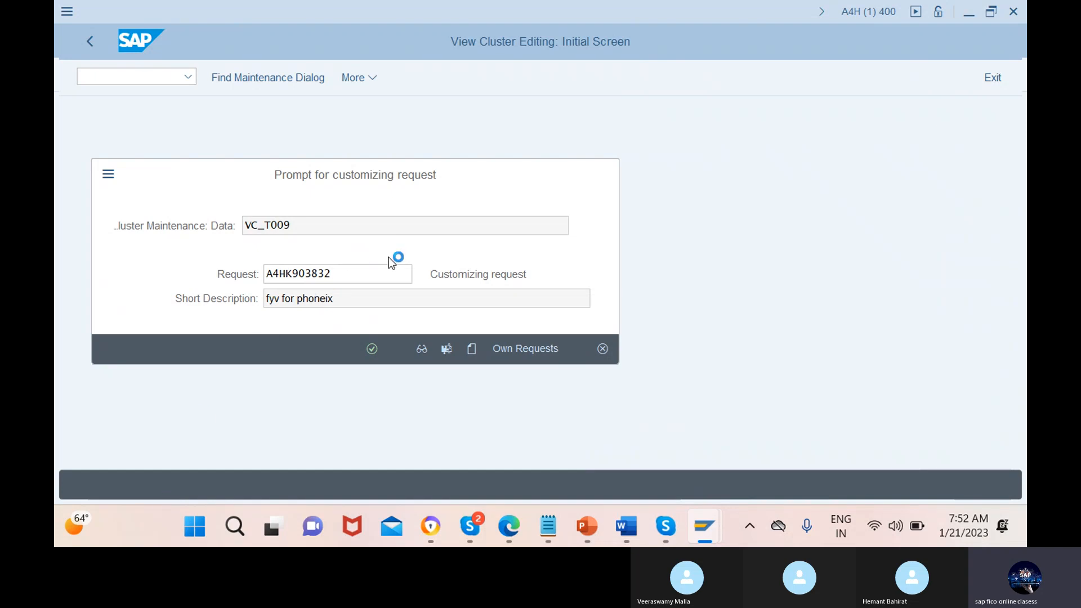
mouse_move(667, 528)
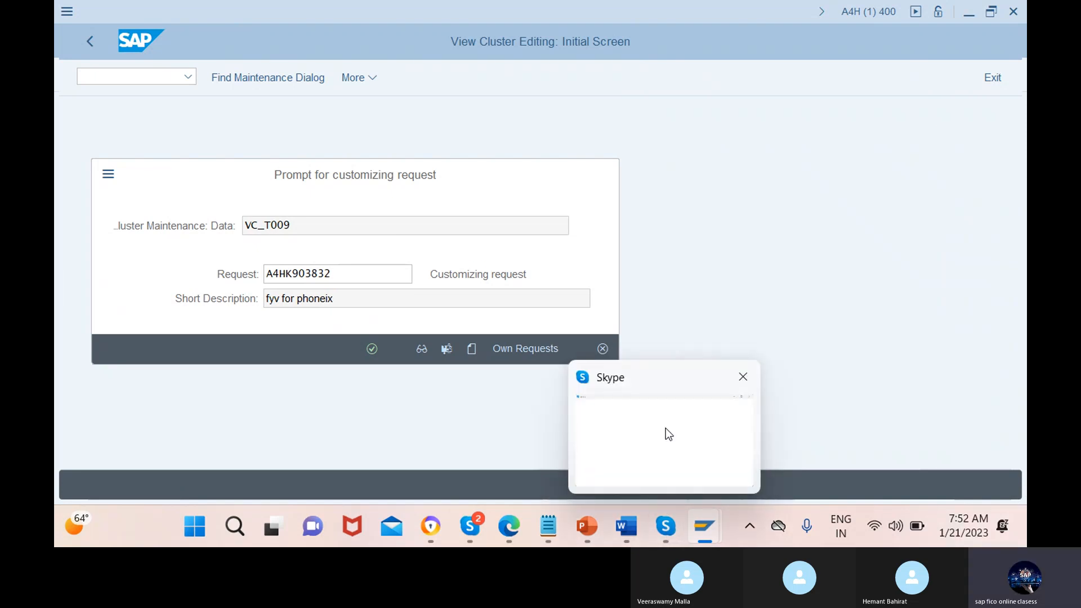
mouse_move(665, 428)
mouse_move(704, 527)
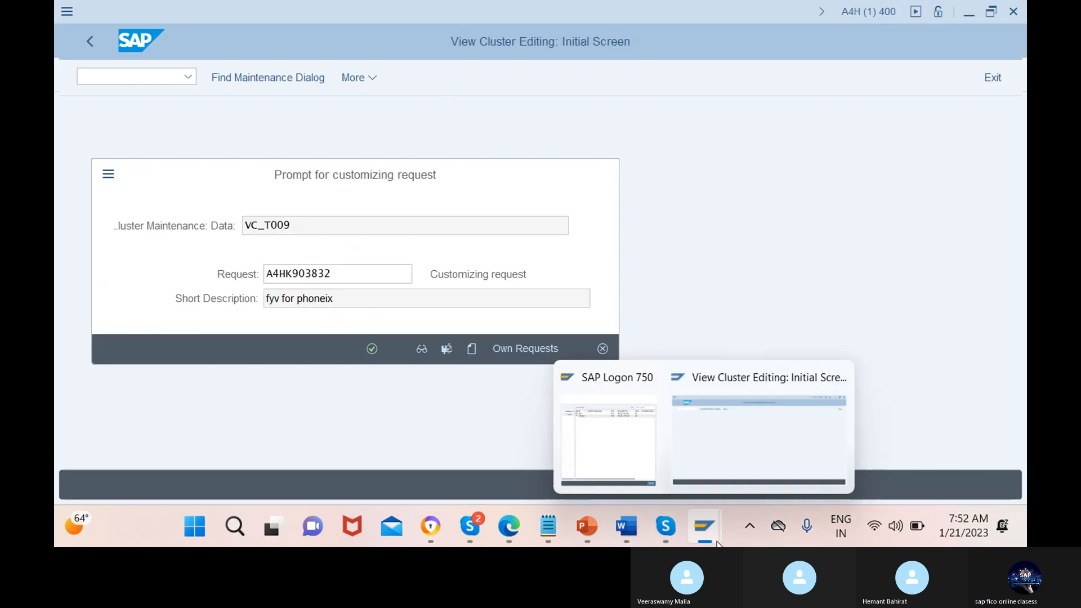
click(729, 428)
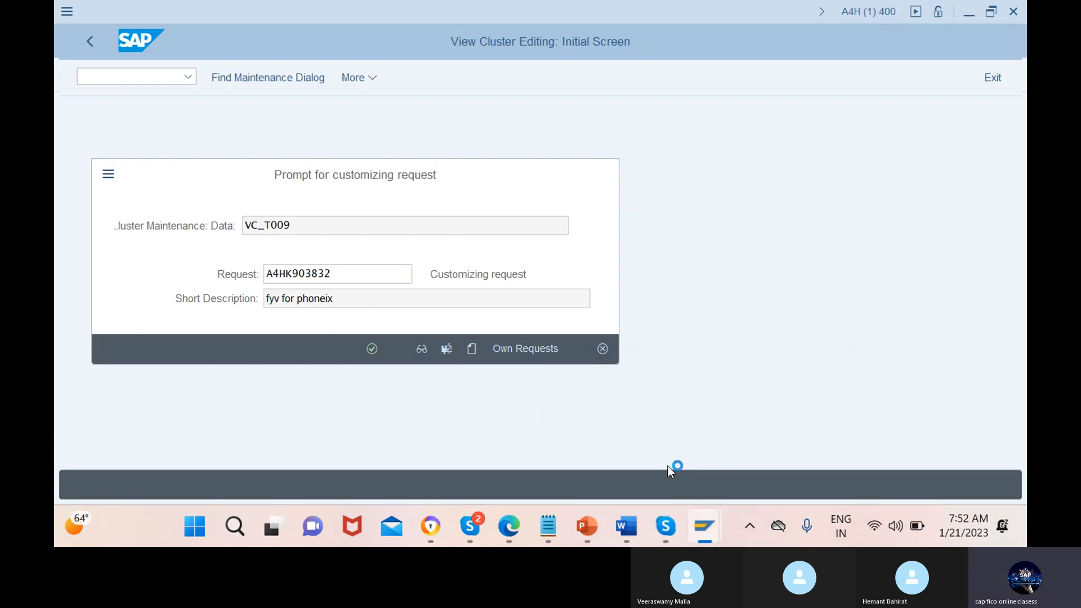
mouse_move(483, 542)
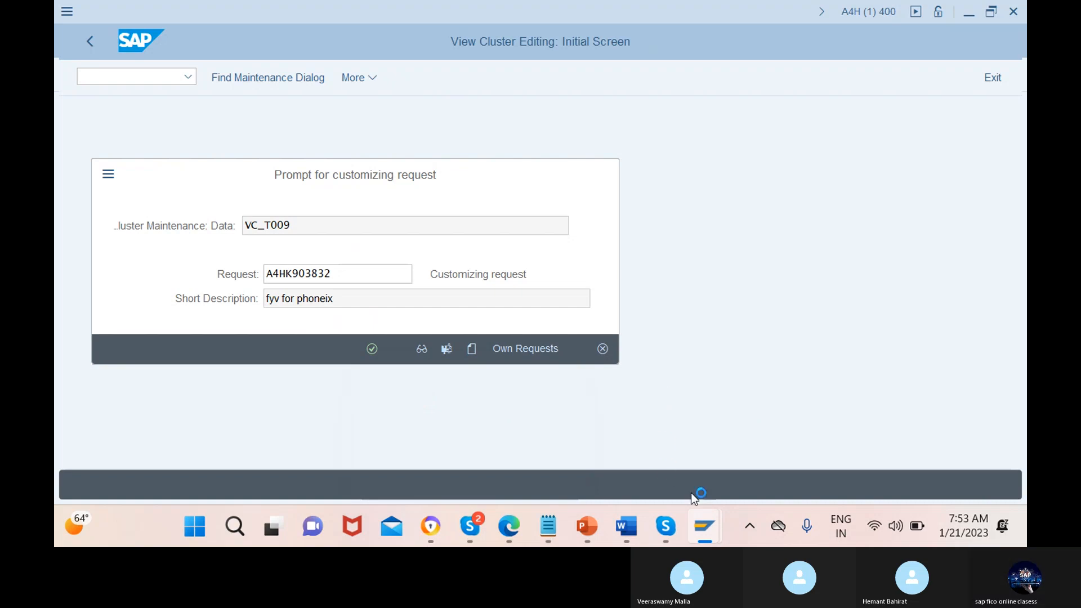
mouse_move(704, 519)
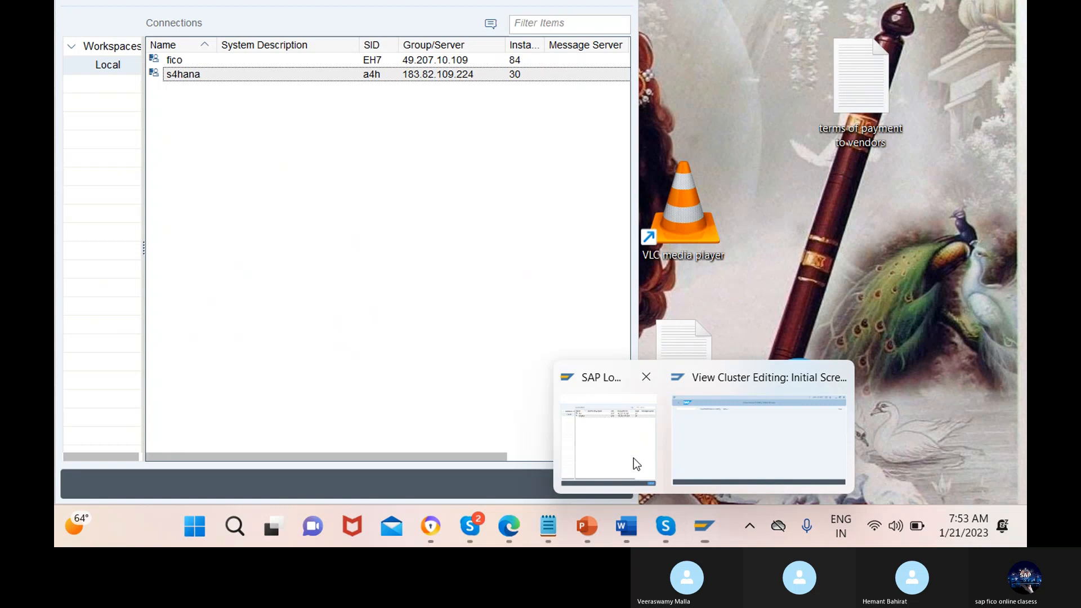
Open another session on the s4hana connection in SAP Logon and log on with the user name and account password
click(636, 464)
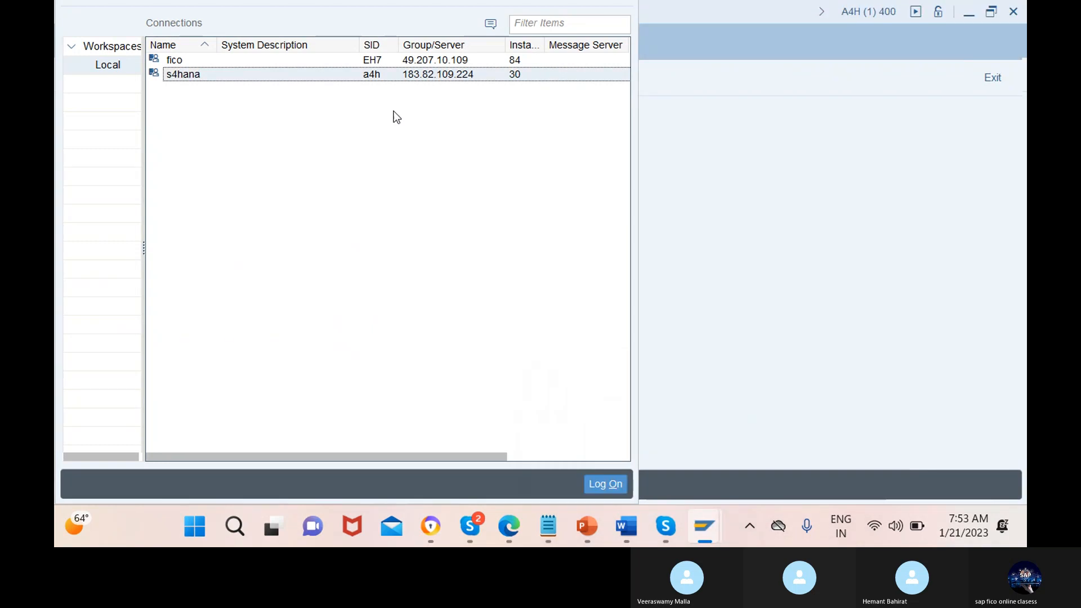
double_click(414, 76)
text(jan)
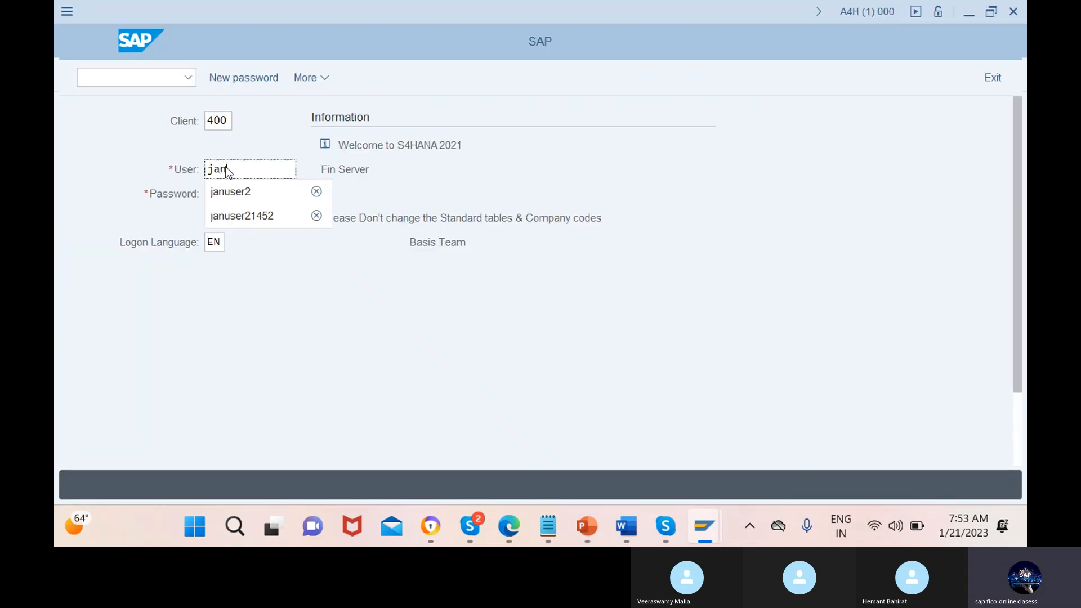
click(232, 188)
click(237, 187)
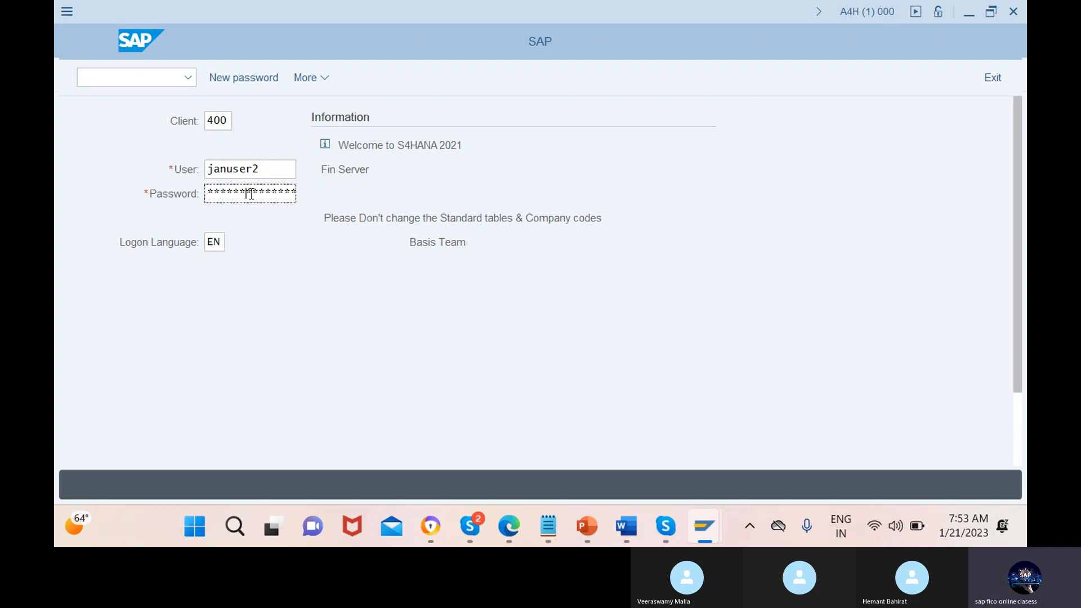
key(Return)
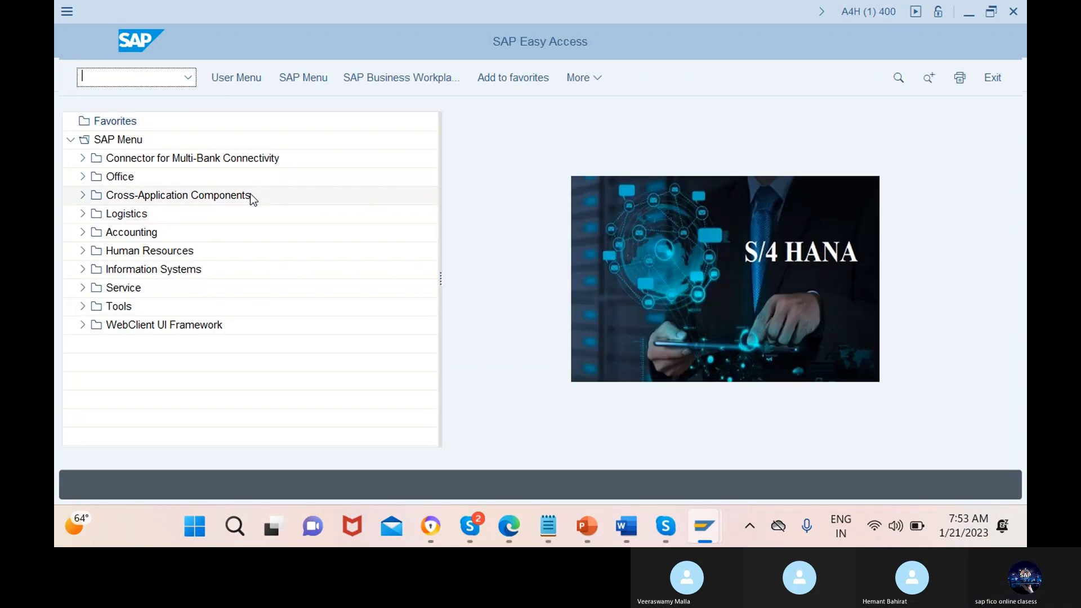
Return to the session with the new fiscal year variant entries, select variant 1M and open its periods
mouse_move(720, 534)
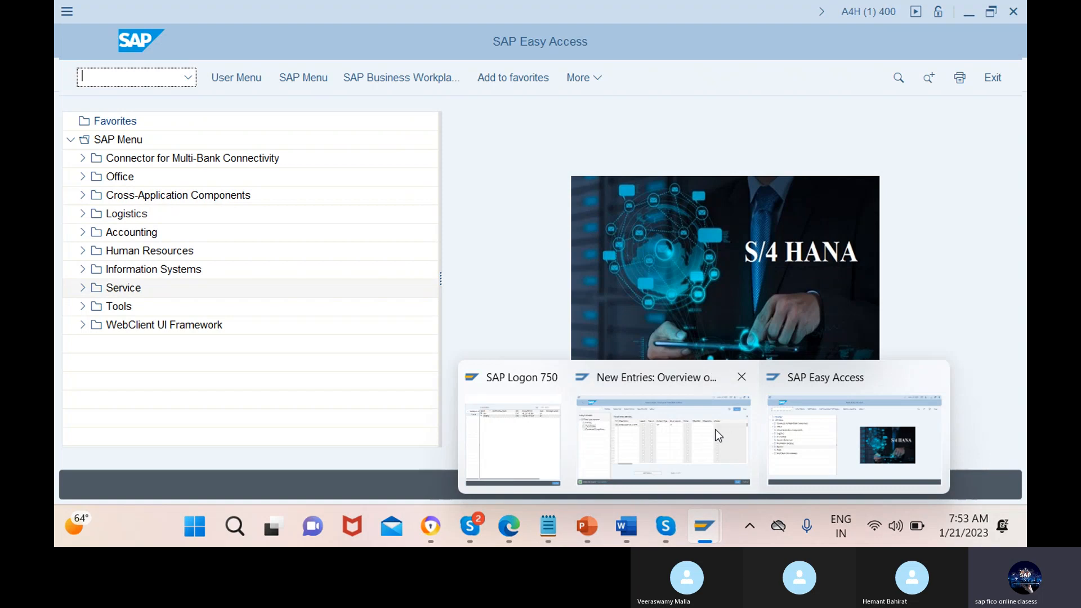
click(685, 445)
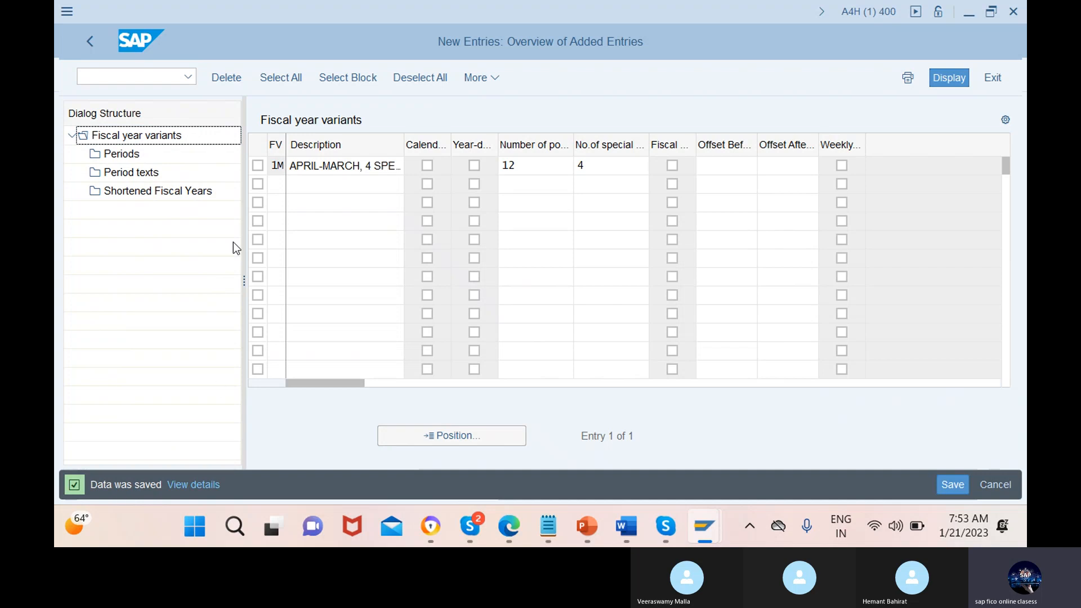
click(258, 166)
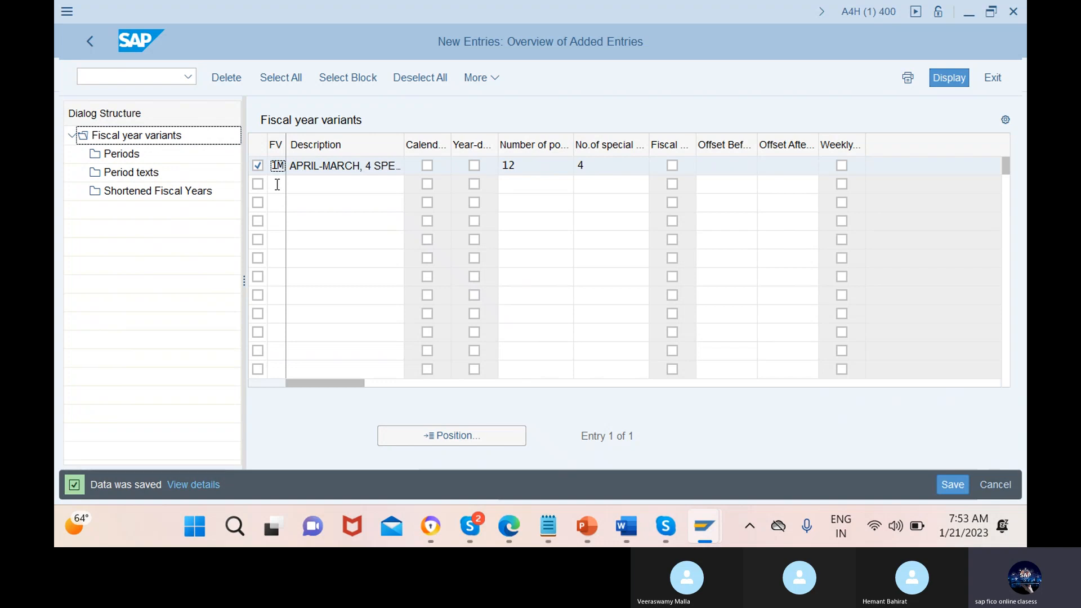
double_click(121, 157)
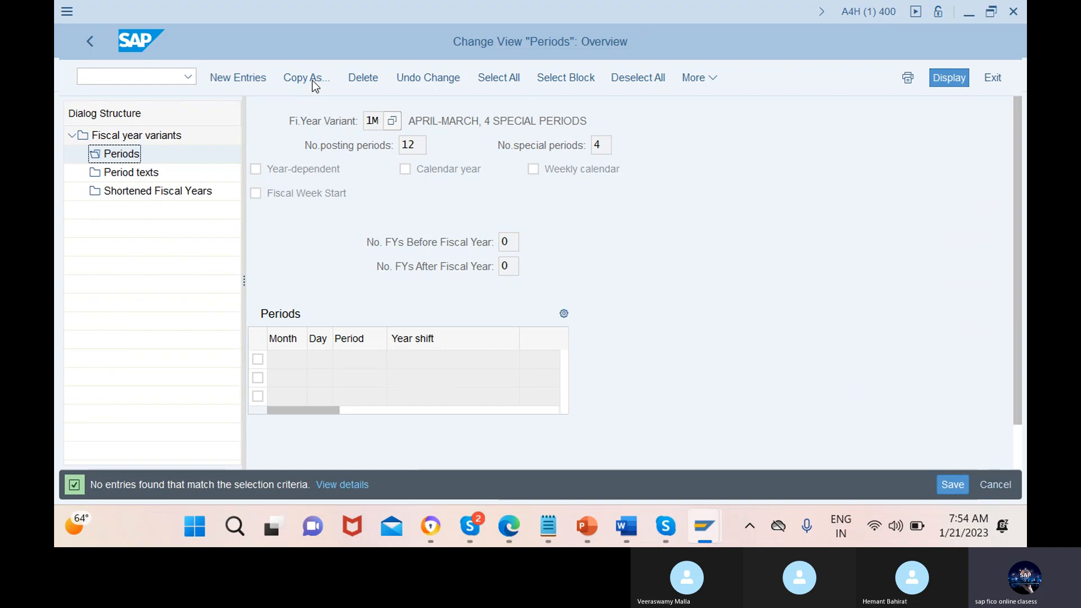
Start new period entries for variant 1M and fill the first row with month 4, day 30 and period 1
click(241, 79)
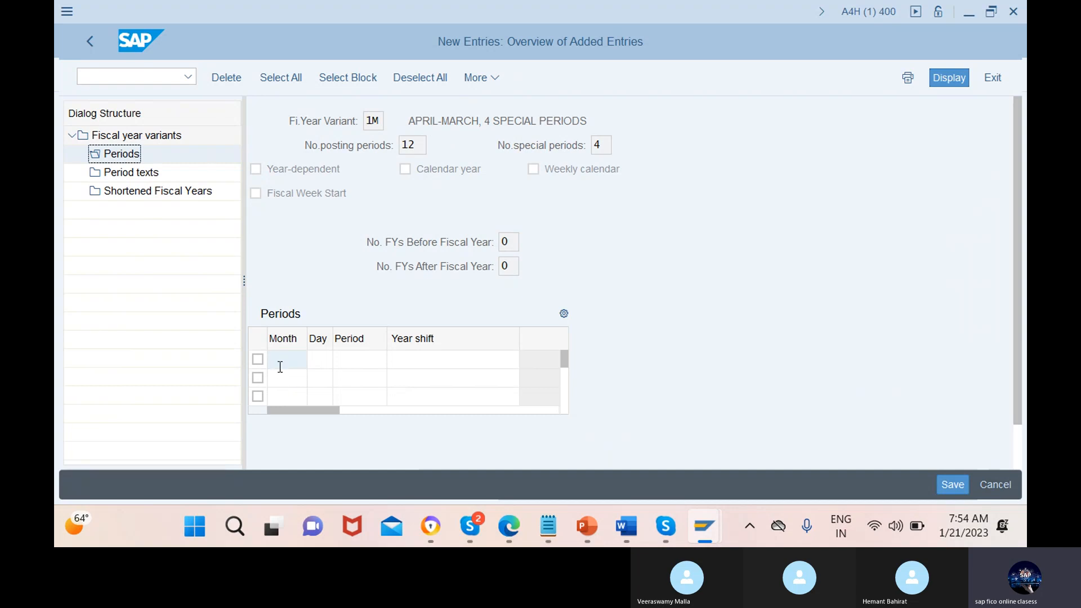
text(4)
click(320, 361)
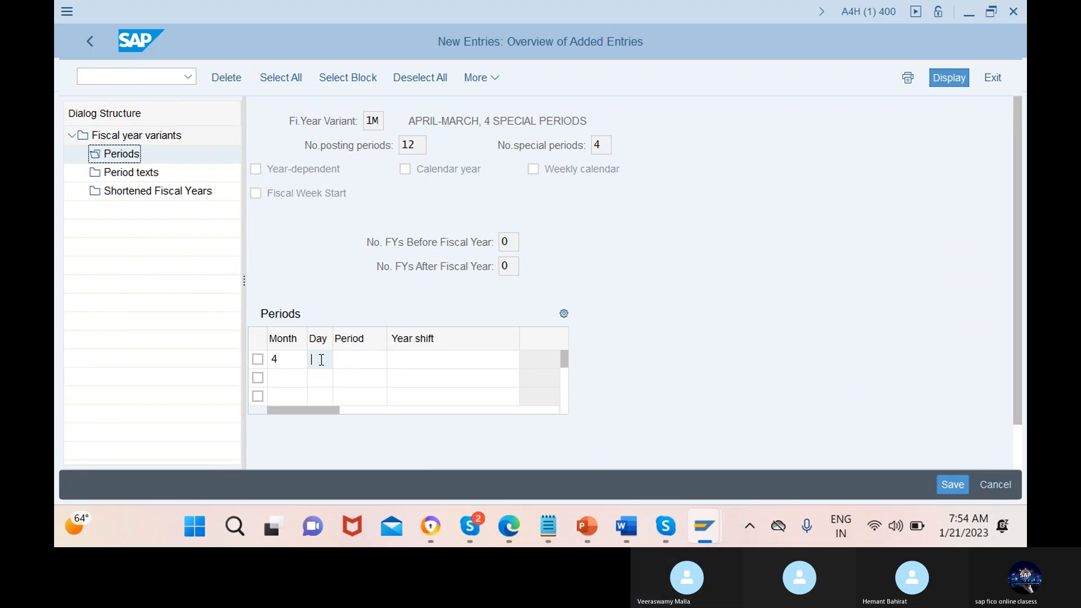
text(30)
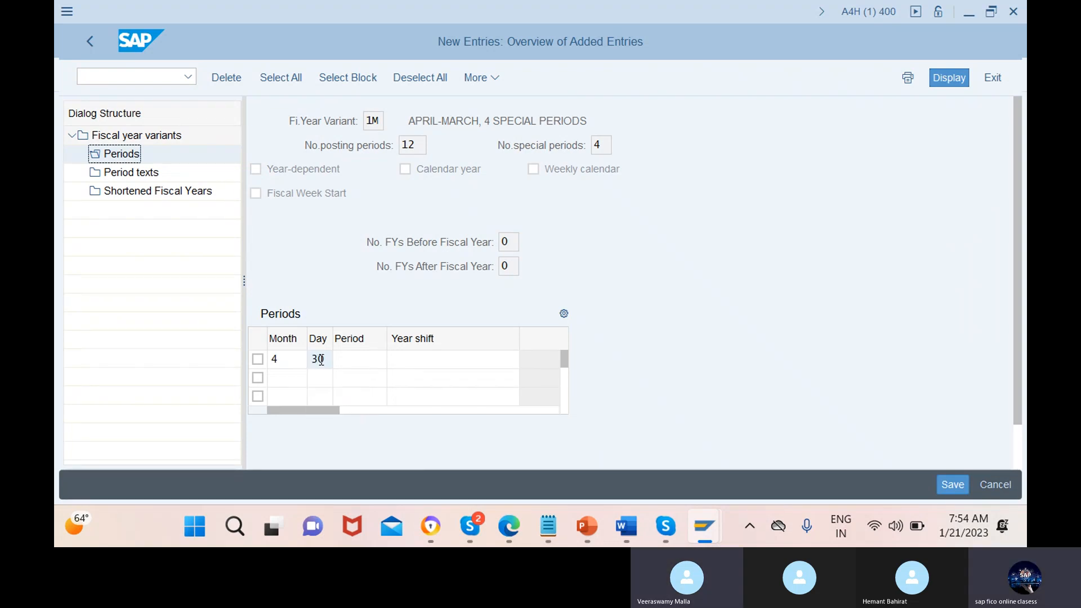
click(349, 360)
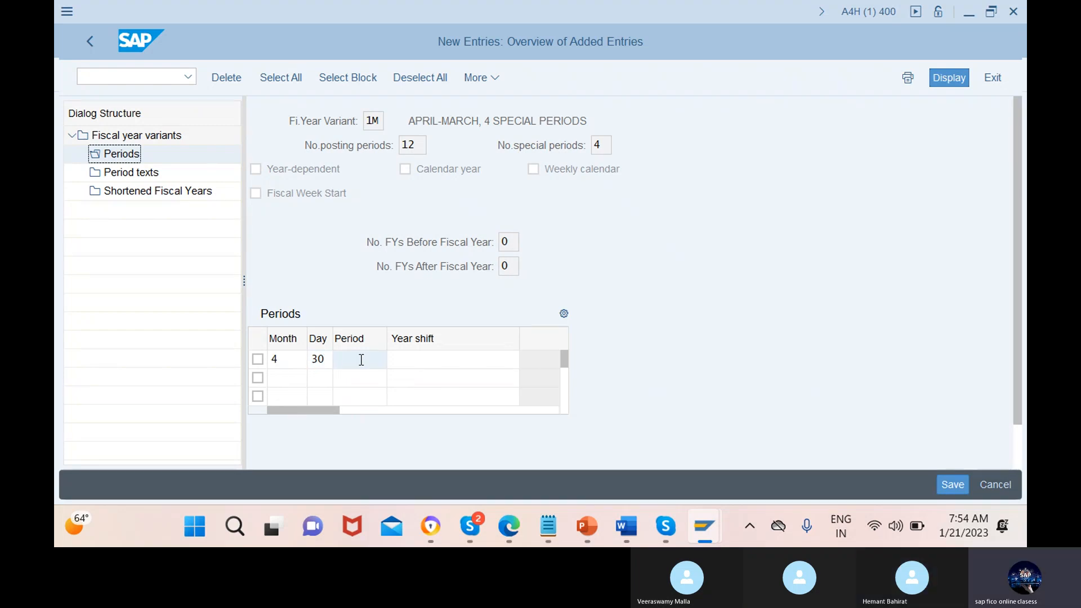
text(1)
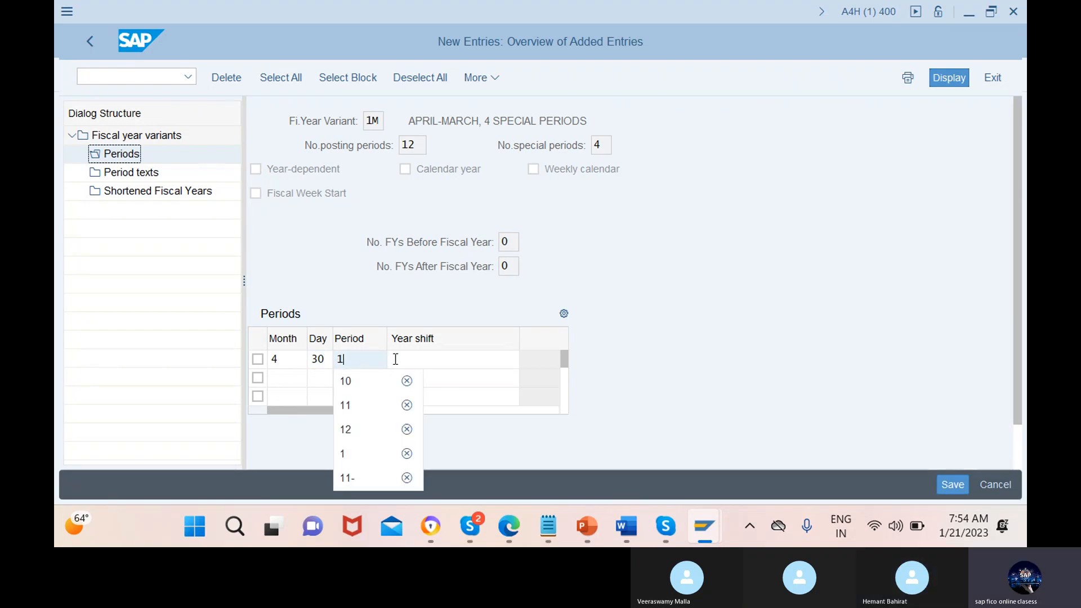
click(455, 360)
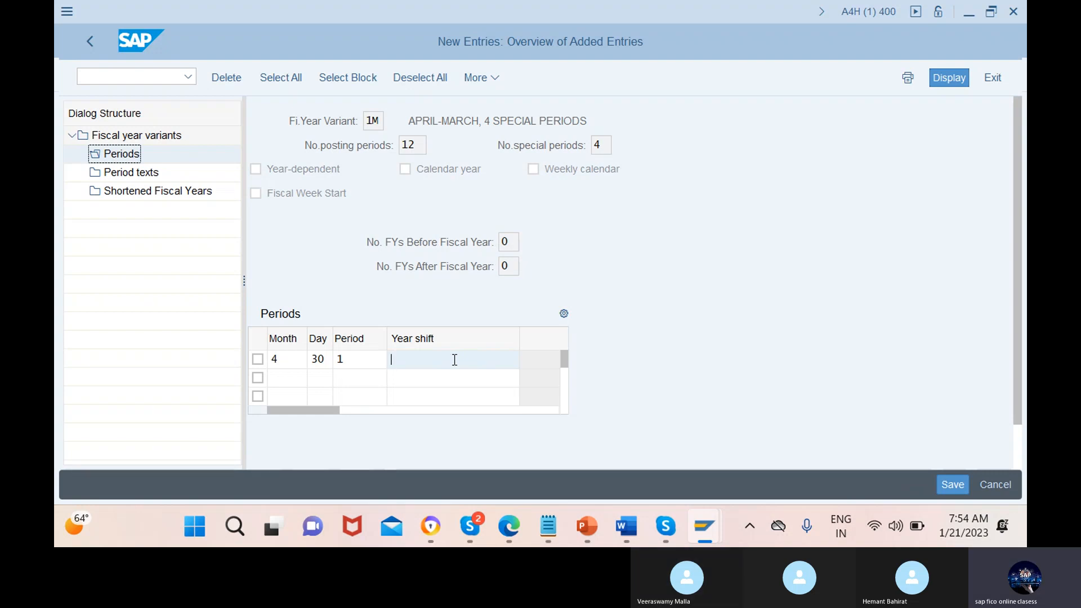
Switch to Notepad and write "april-dec-2022" on the first line and "march" on the second
mouse_move(629, 533)
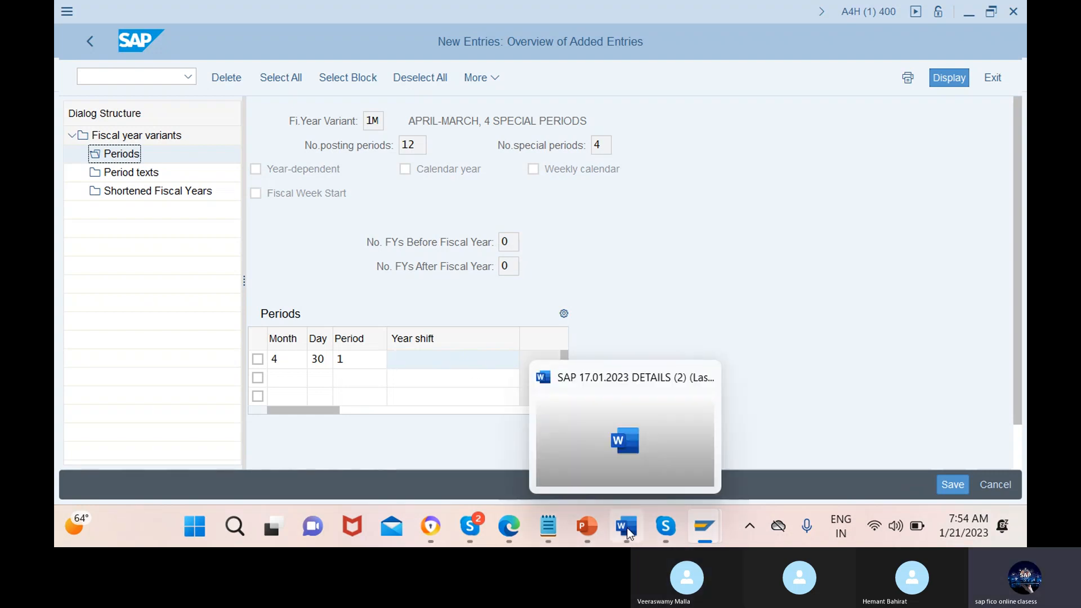
mouse_move(548, 530)
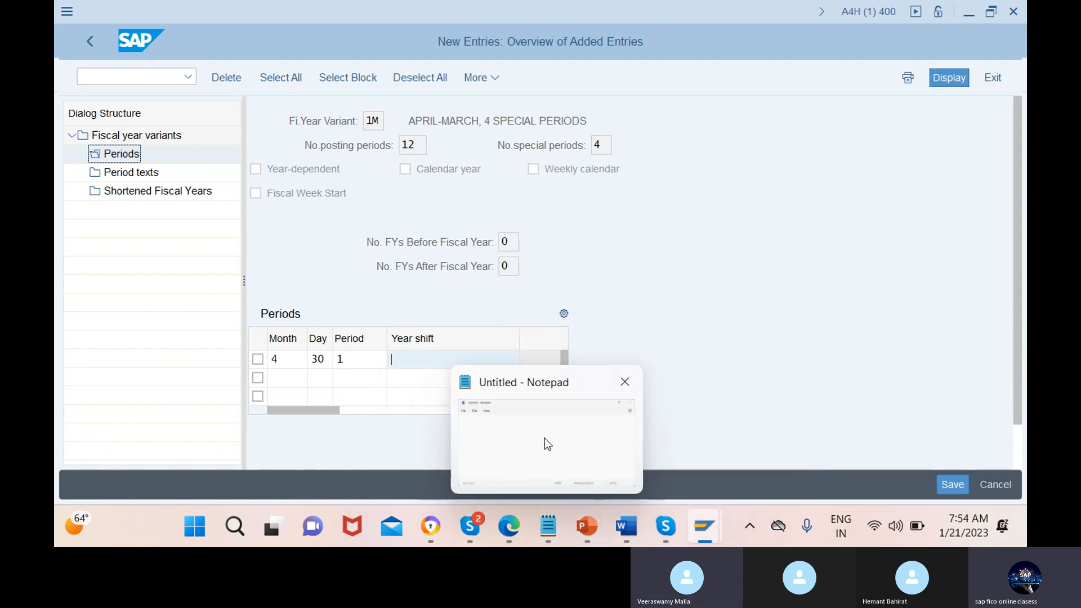
click(550, 445)
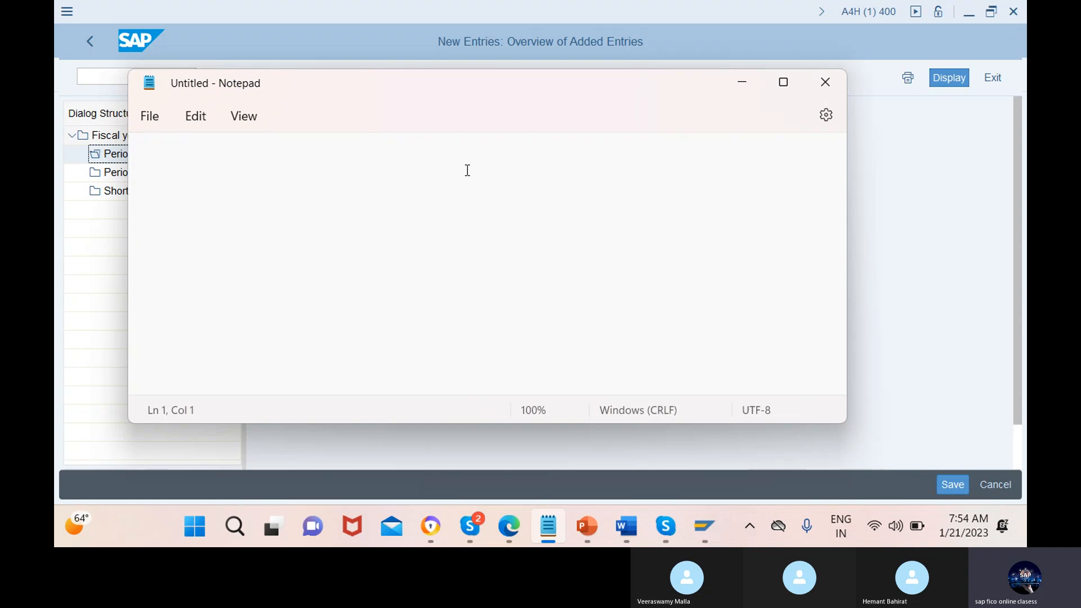
text(april)
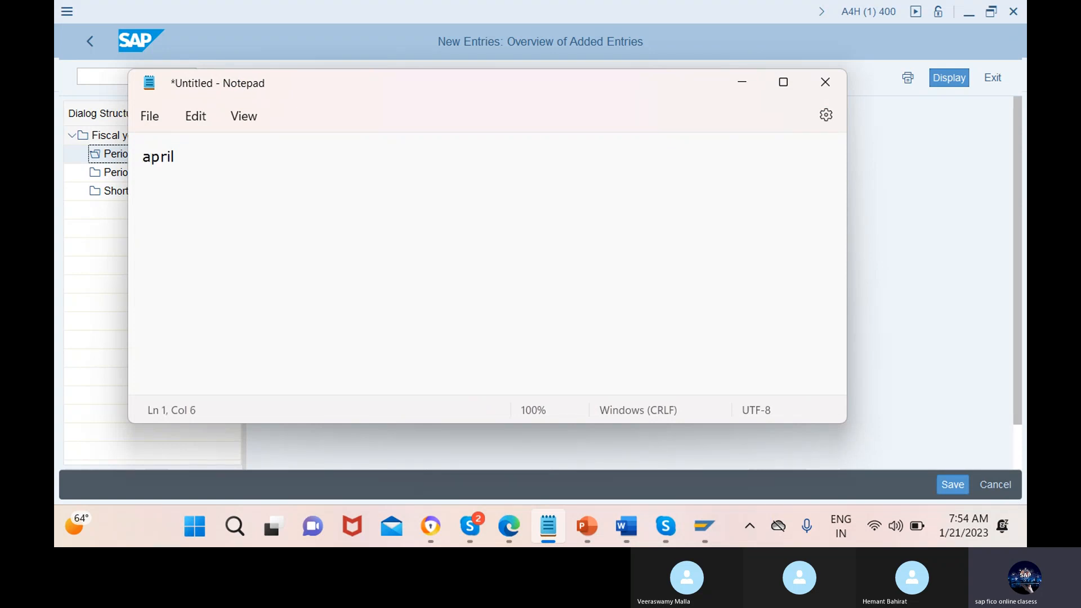
key(Return)
text(march)
click(172, 156)
text(-dec)
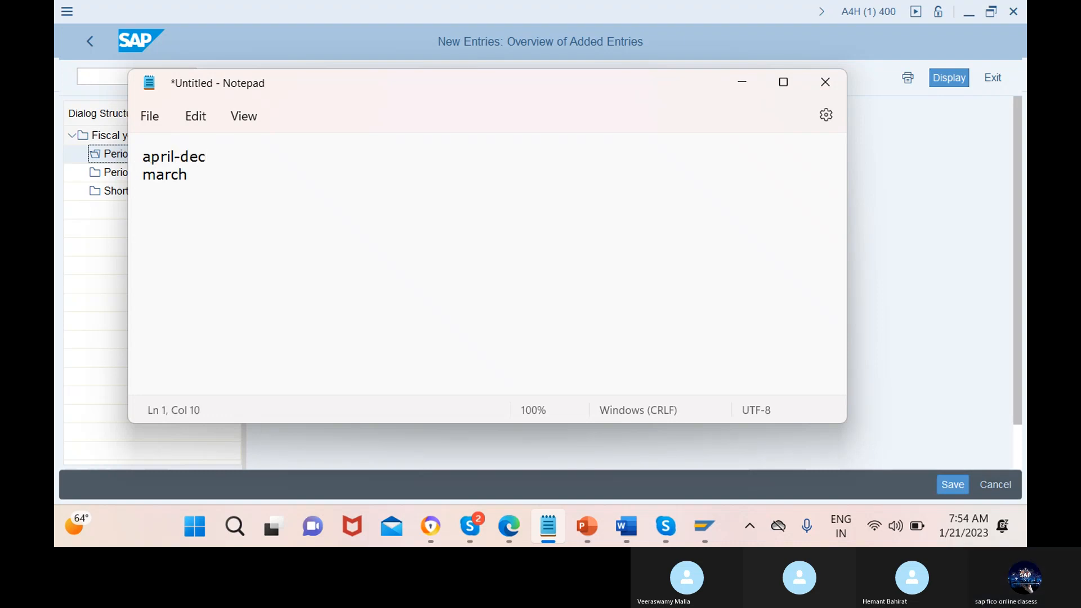
text(-)
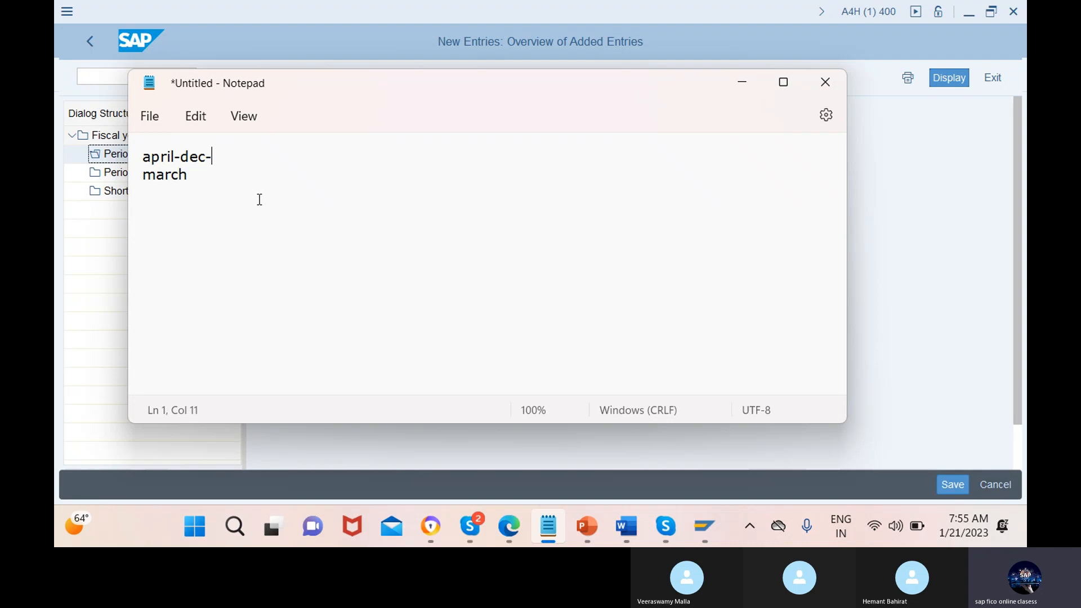
text(2022)
Extend the "march" line of the note to read "jan-march-2023"
click(196, 174)
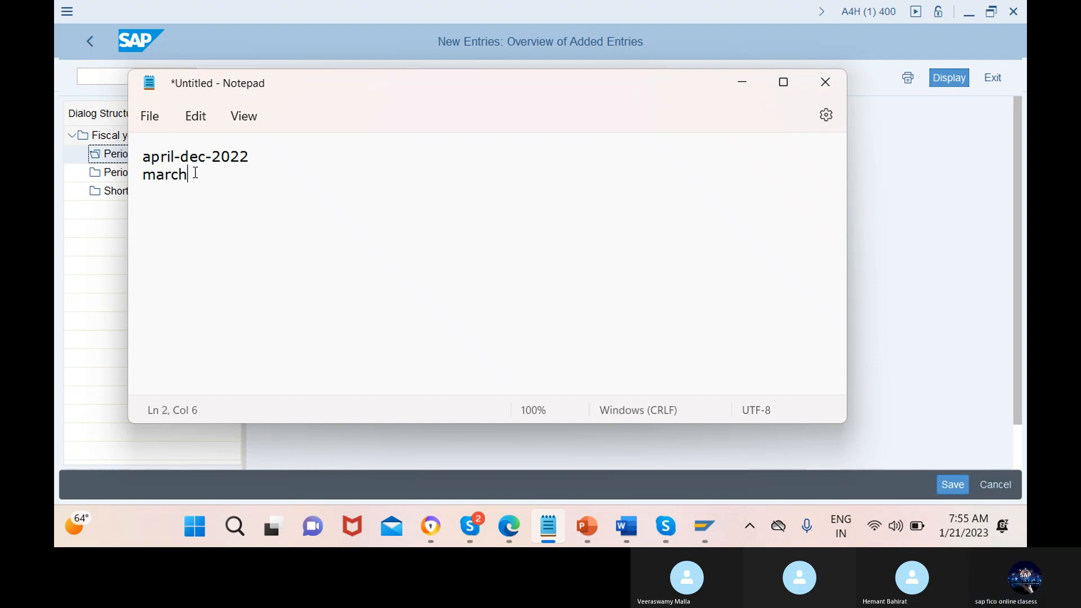
click(138, 181)
click(145, 175)
text(jan-)
click(220, 176)
text(-2023)
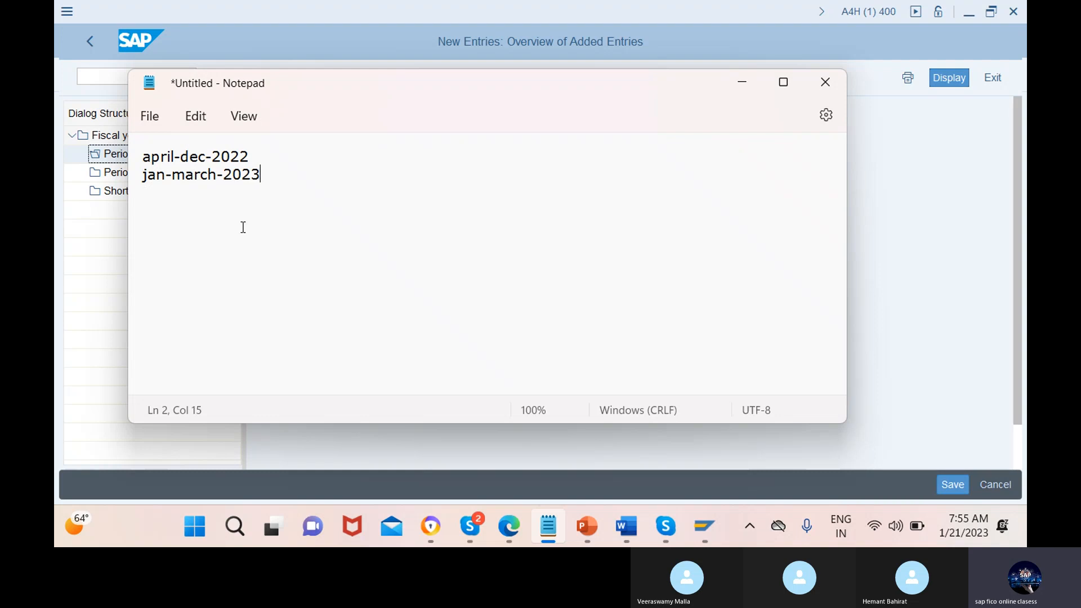
Add a third line reading "2022-2023=" to the note
key(Return)
text(2022-2023)
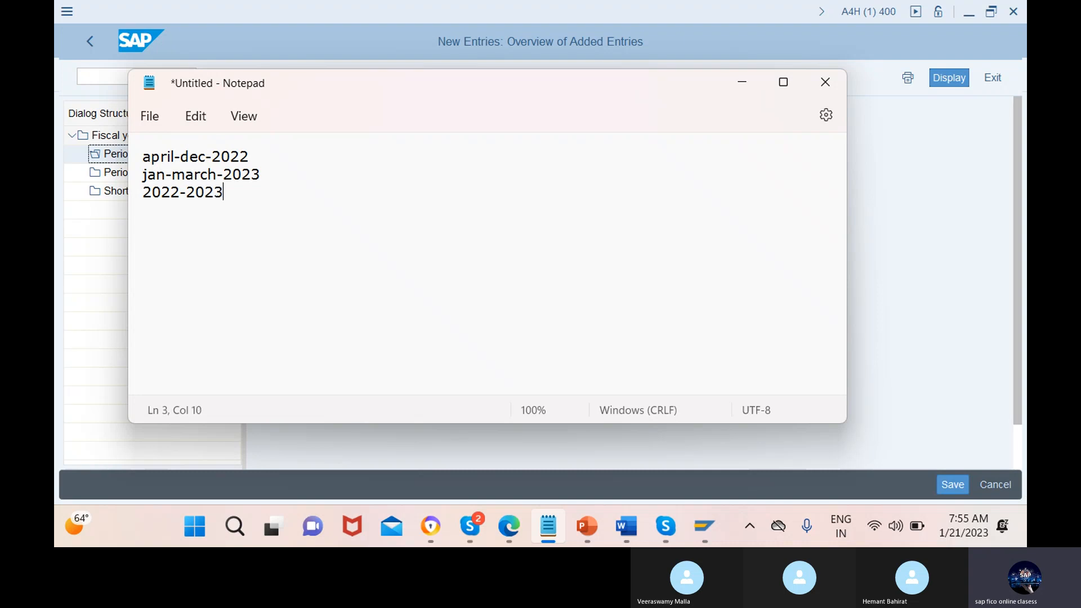
text(+)
key(BackSpace)
text(=2)
key(BackSpace)
Add the year shift options "+1/-1" on a fourth line of the note
key(Return)
text(+)
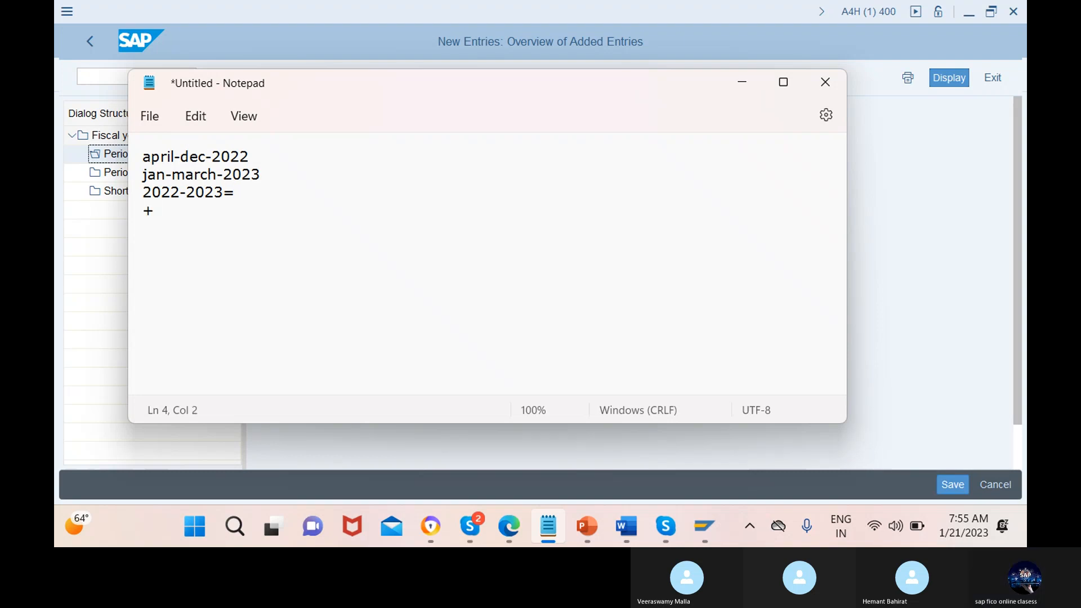
text(1/-1)
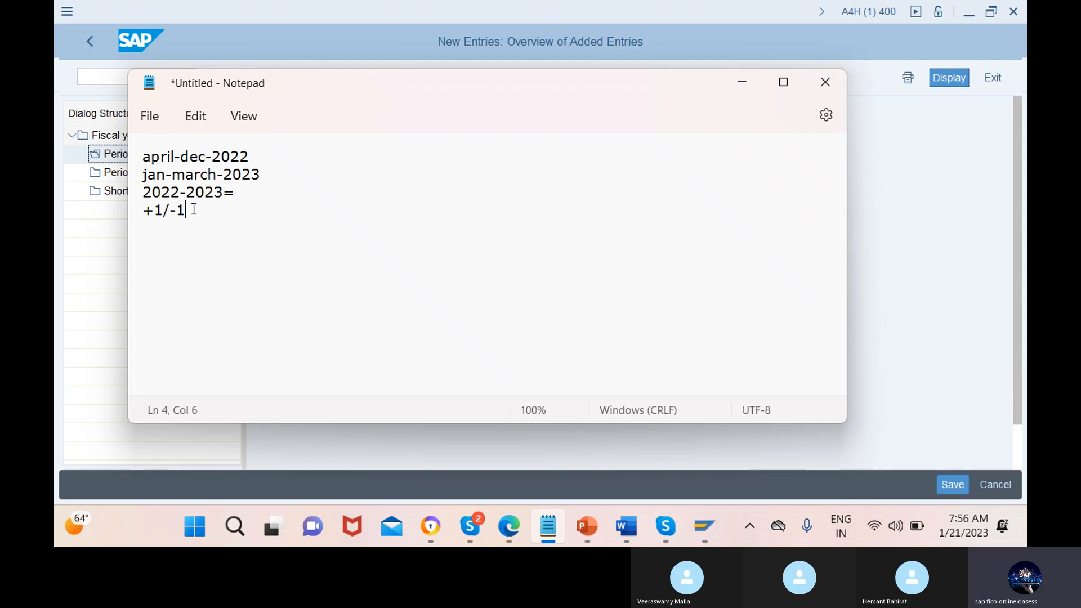
Append the month counts "-9" to the april-dec line and "-3" to the jan-march line of the note
drag(189, 209, 147, 213)
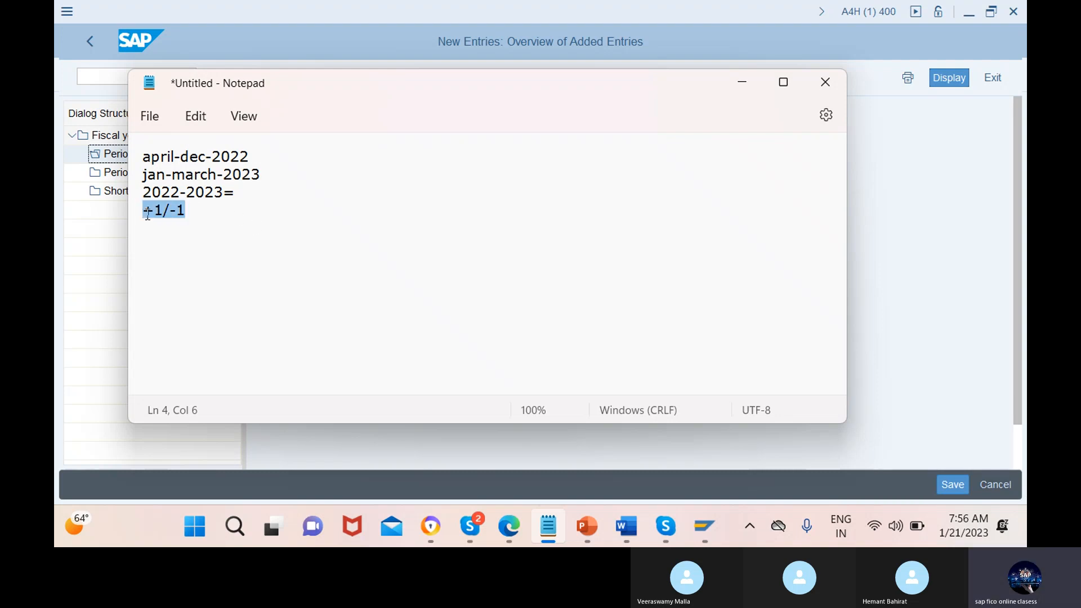
click(193, 213)
click(265, 156)
text(-9)
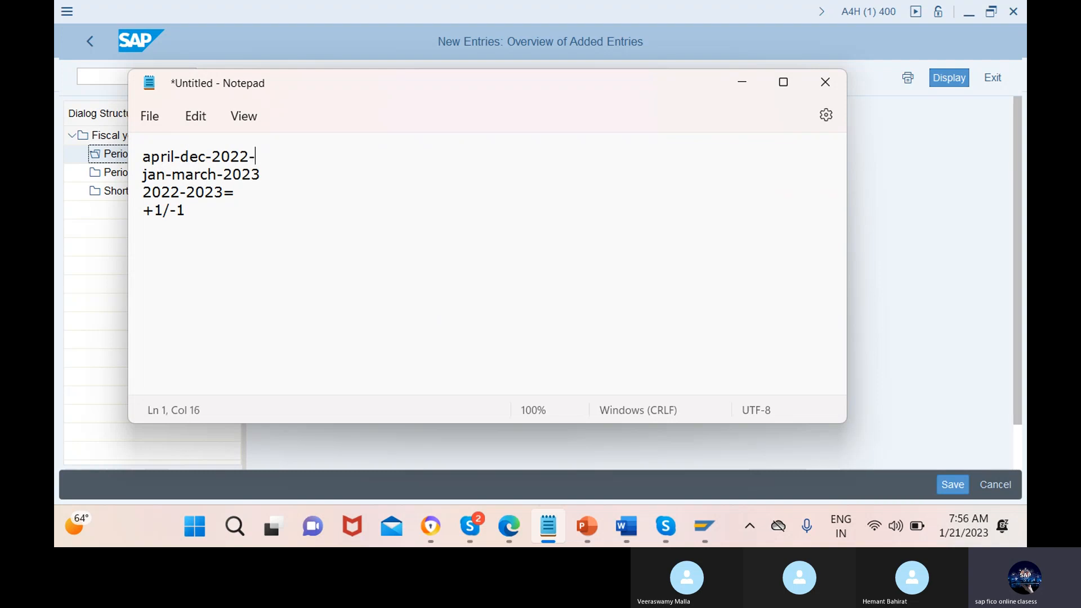
click(278, 173)
text(-3)
Switch to the second SAP session, open transaction FB03 with /nfb03, and go to the Fiscal Year field
mouse_move(704, 526)
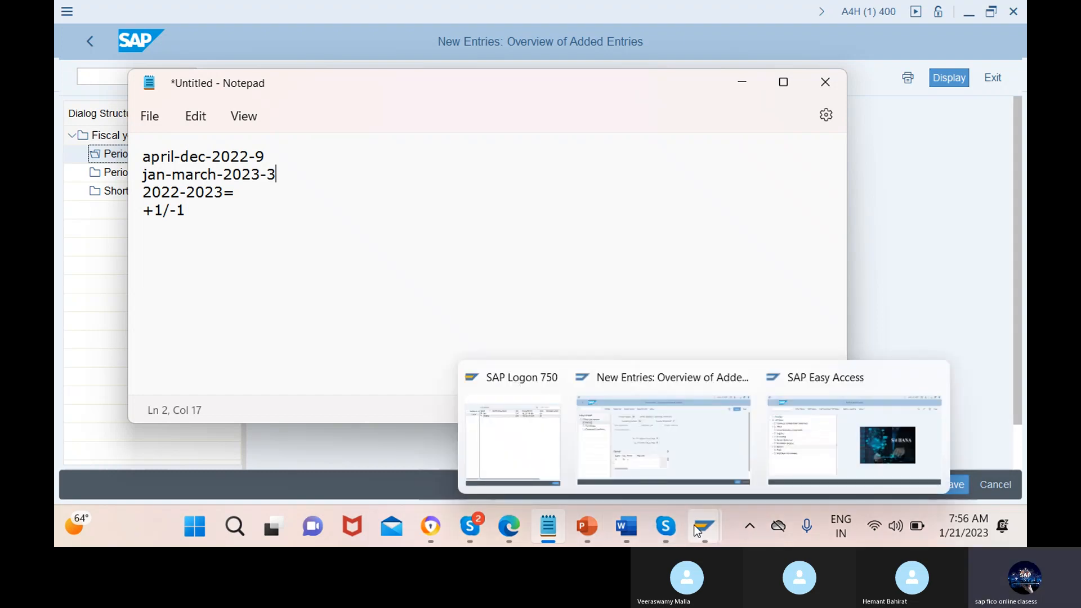
click(677, 431)
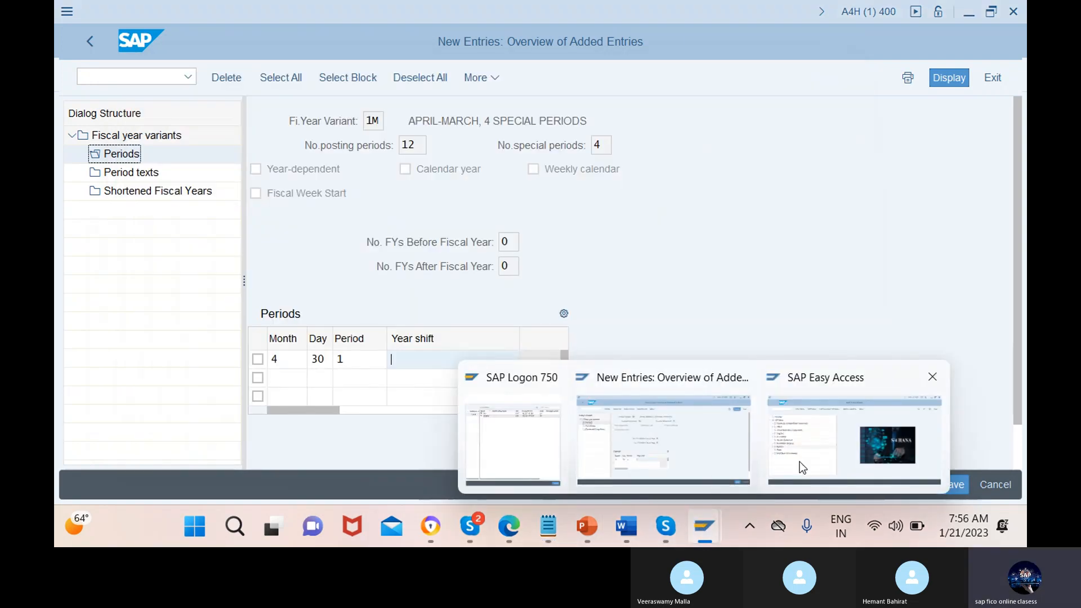
click(799, 462)
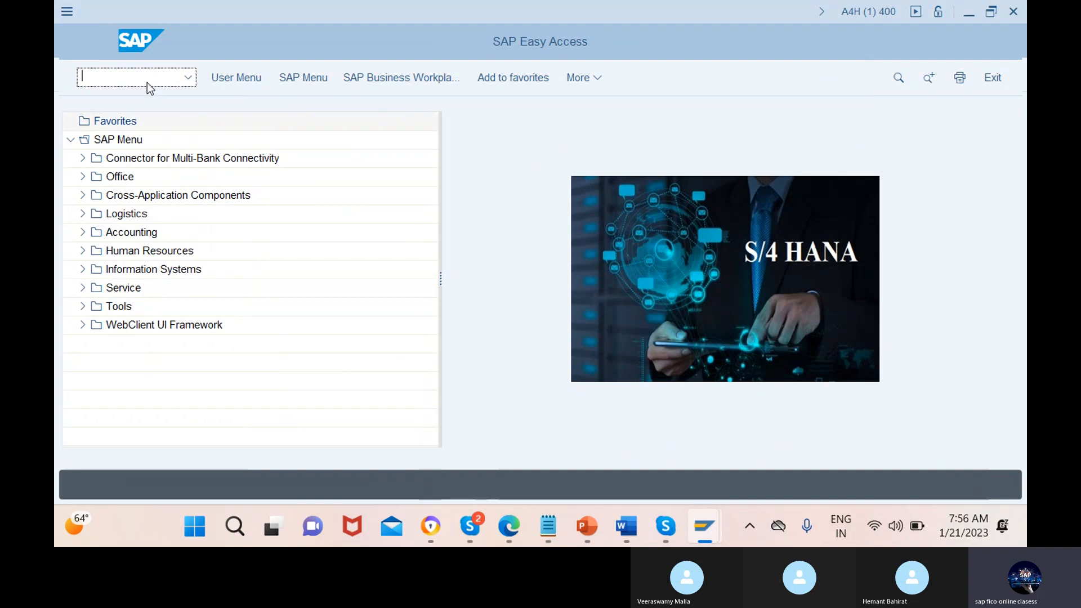
text(/nfb03)
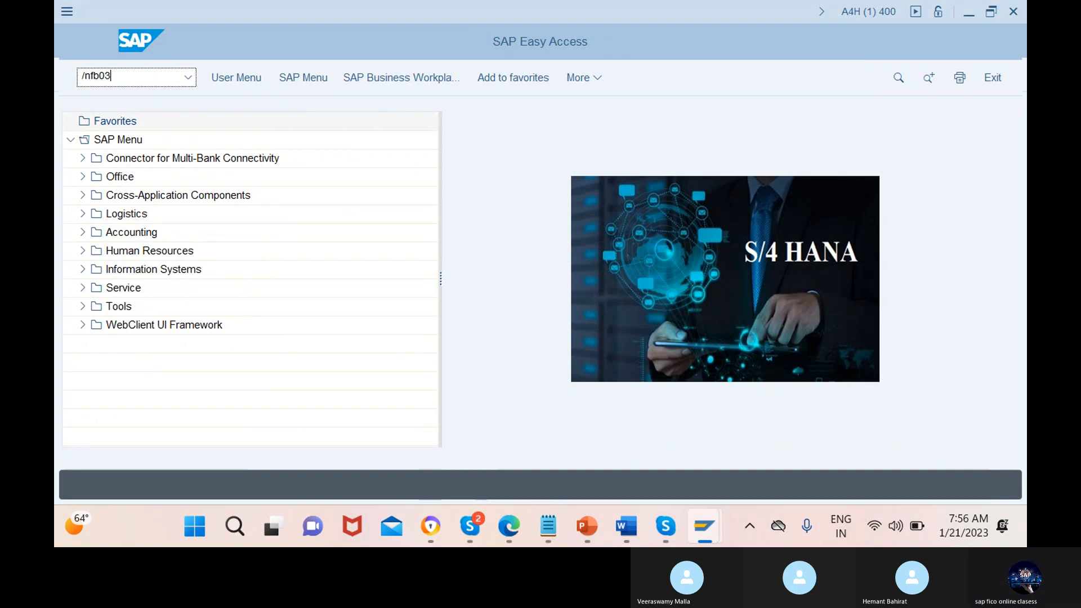
key(Return)
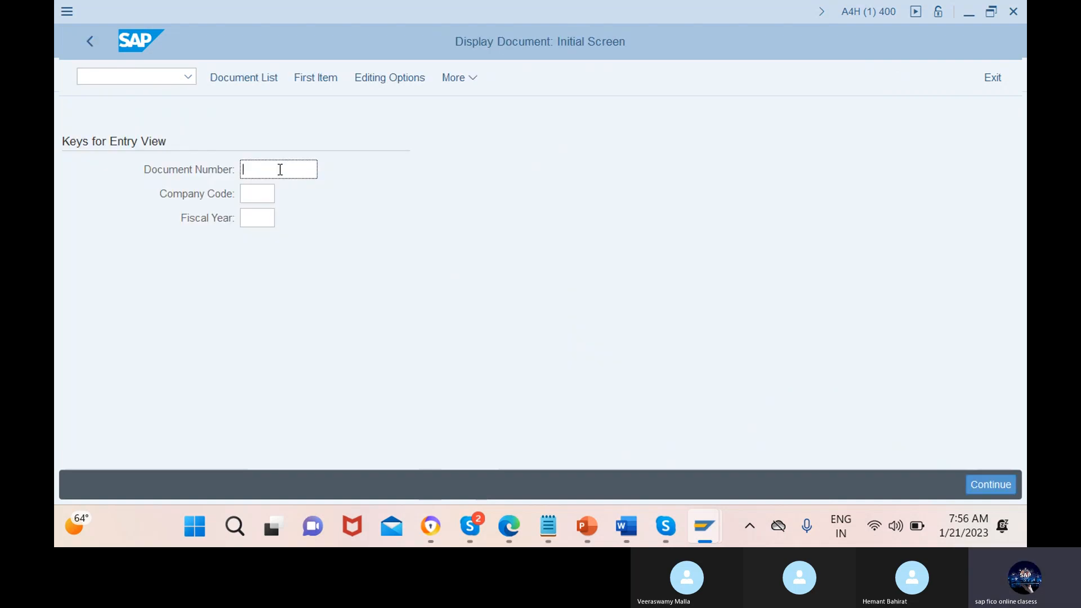
click(259, 218)
Return to the Notepad note and complete its third line to read "2022-2023=2022"
mouse_move(665, 516)
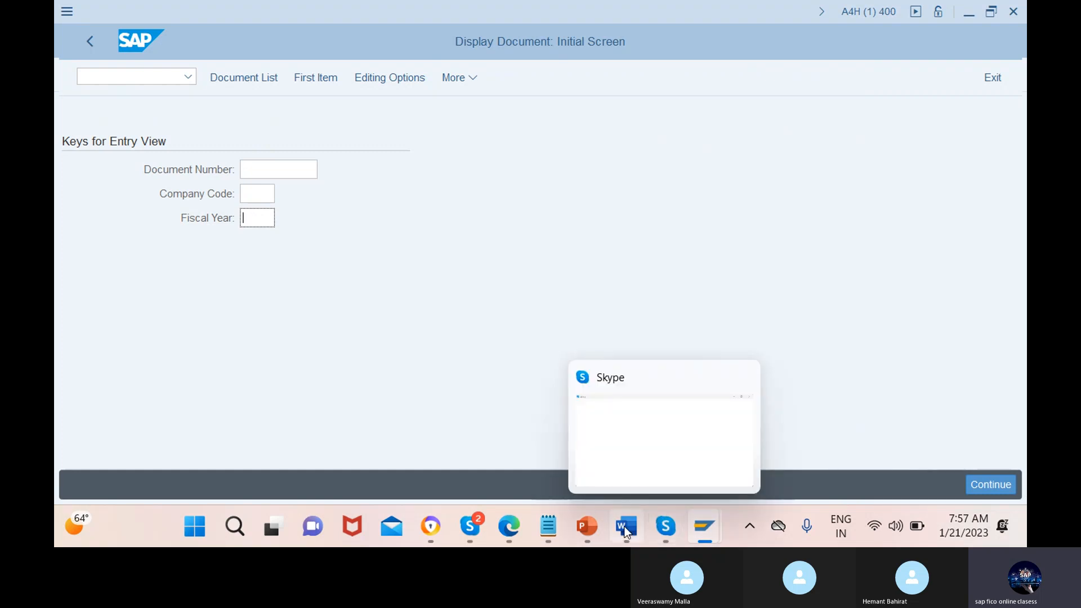
mouse_move(588, 528)
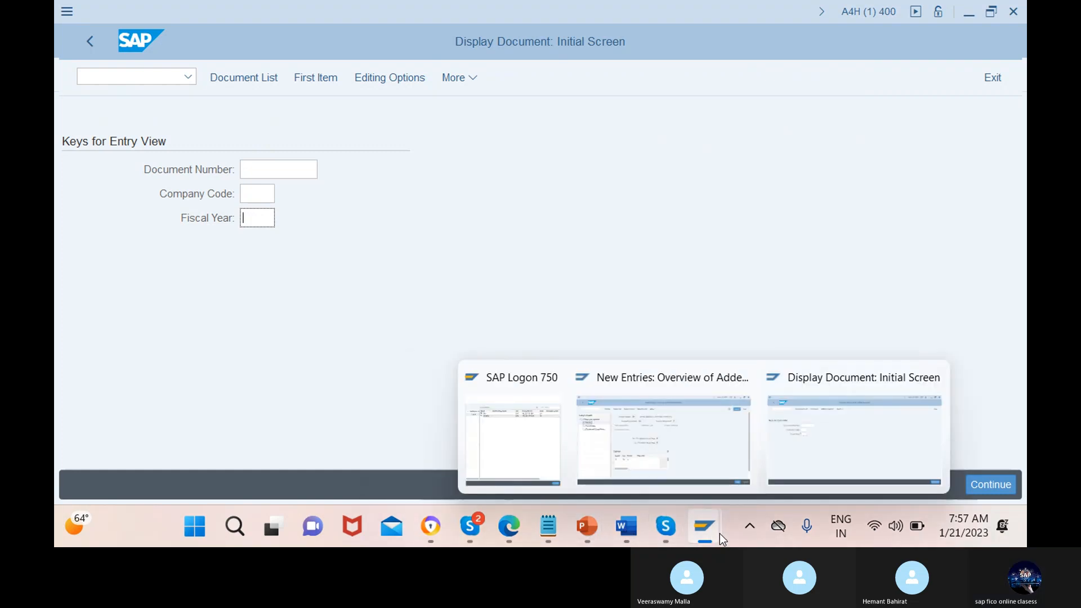
mouse_move(538, 518)
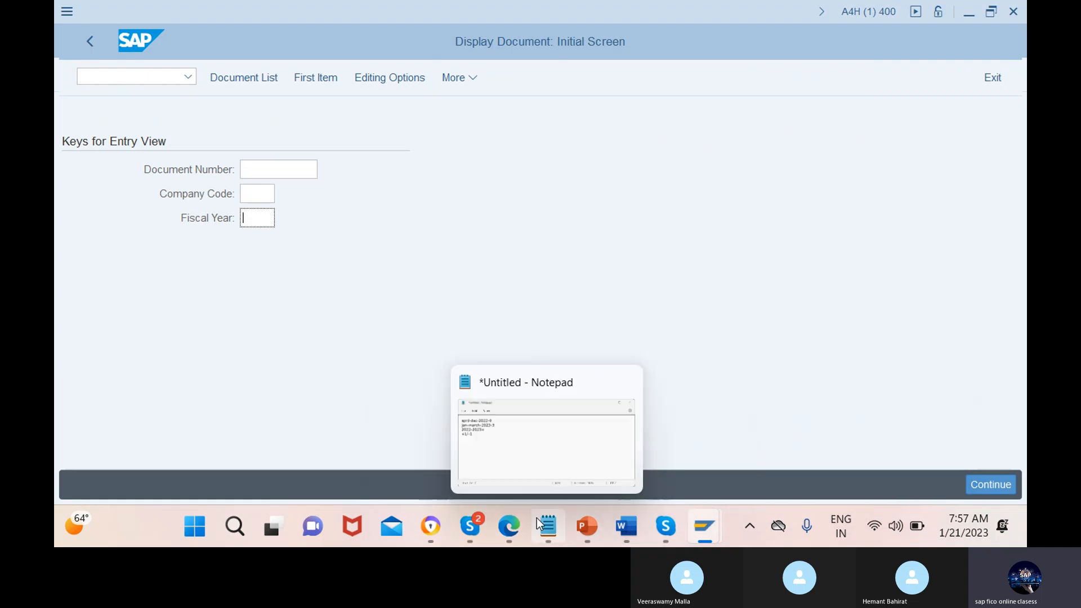
click(545, 438)
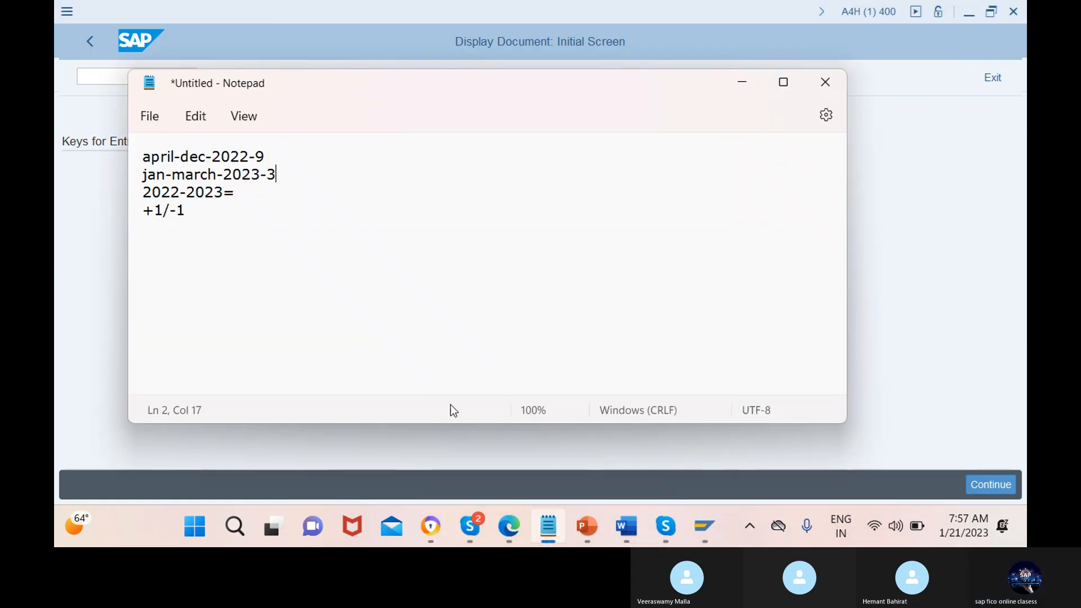
click(241, 195)
text(20)
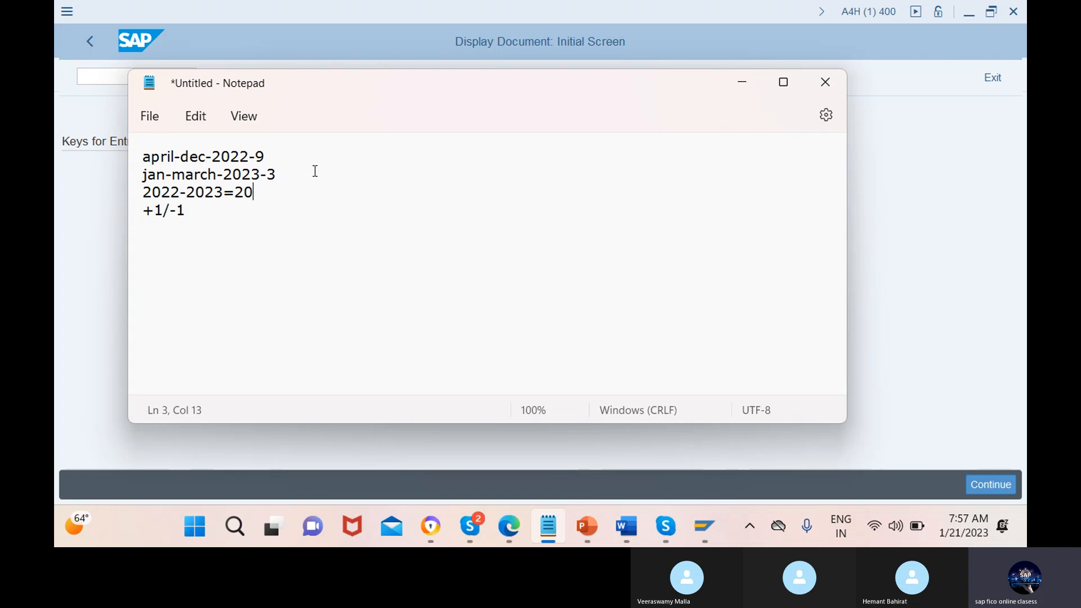
drag(260, 174, 223, 178)
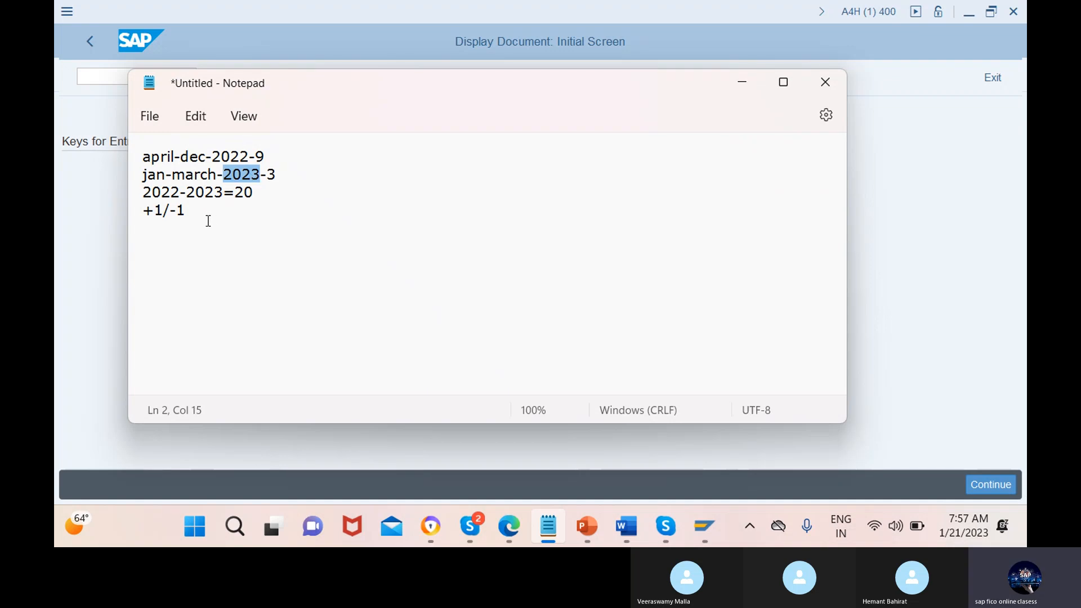
click(263, 205)
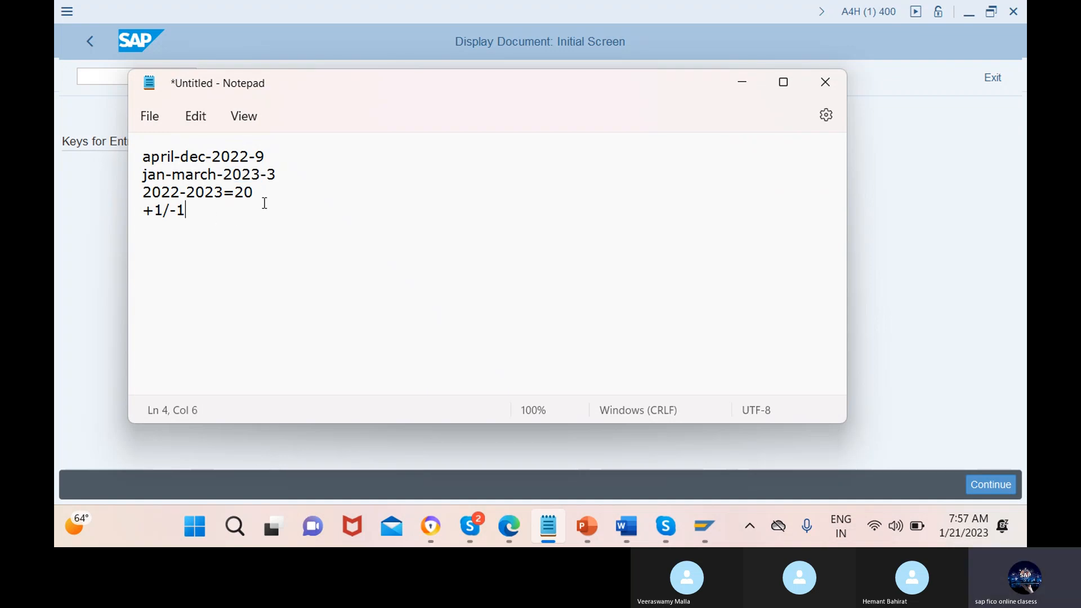
click(262, 194)
text(22)
Add the line "2023-1=2022" to the note, directly above the "+1/-1" line
key(Return)
text(202)
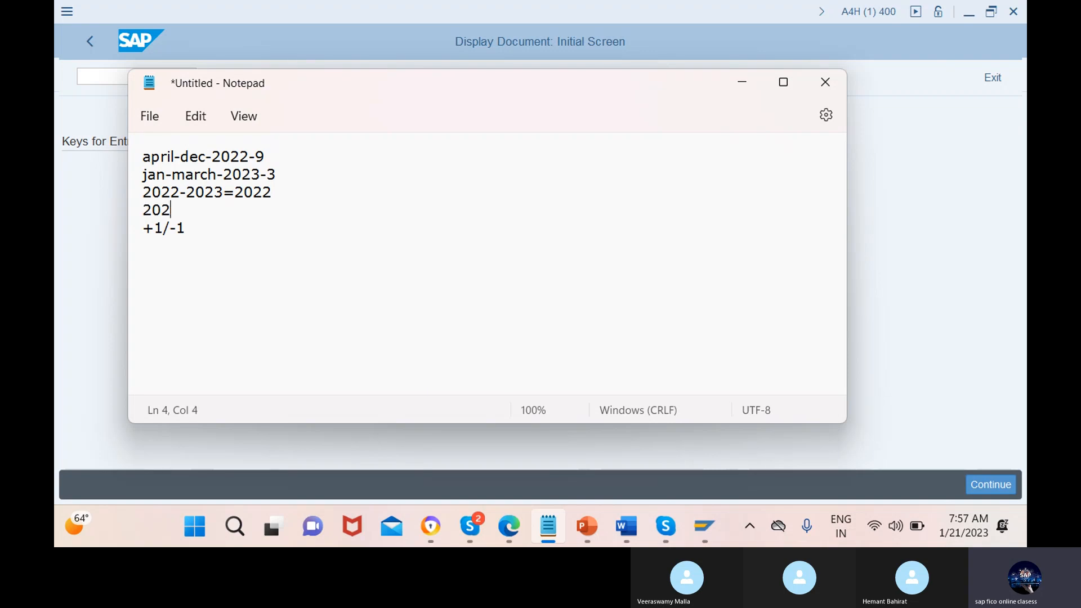
text(3-1=)
text(2022)
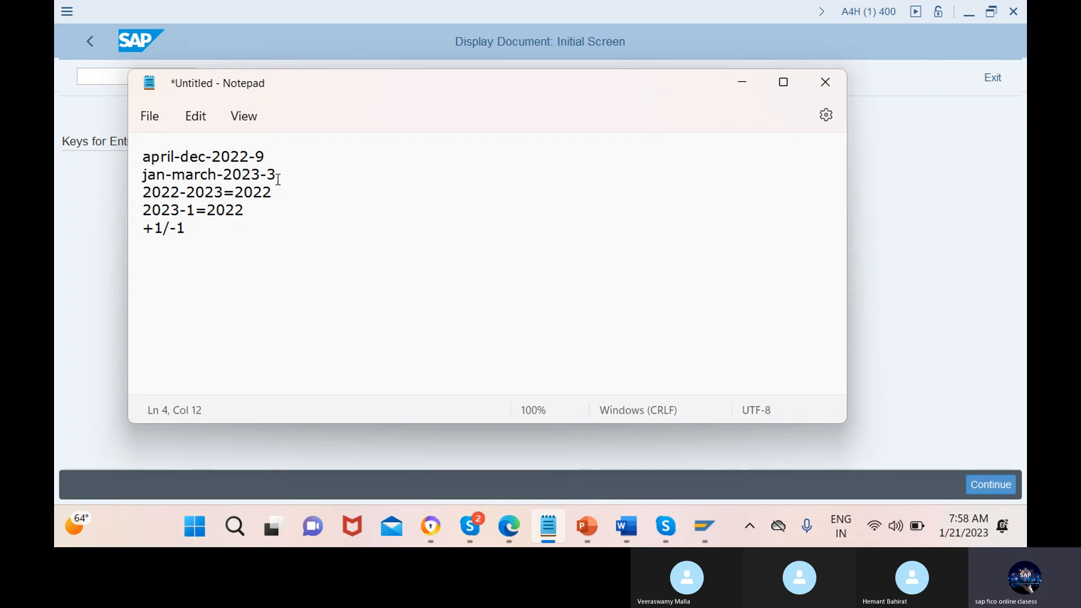
Insert a dashed separator line below the jan-march line and add an indented "12months" beneath it
click(278, 179)
key(Return)
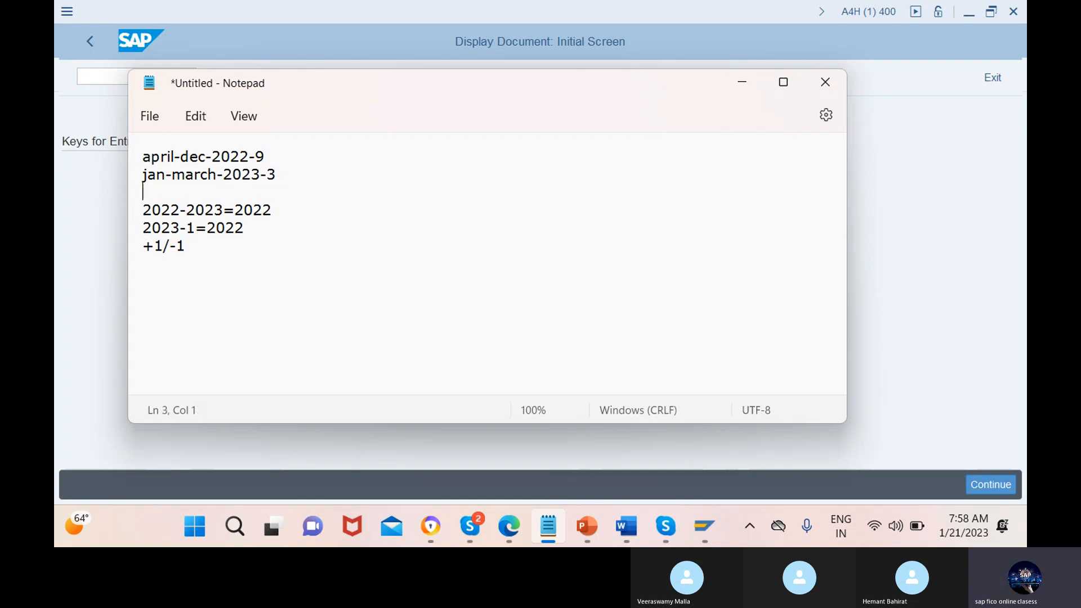
text(----------------------)
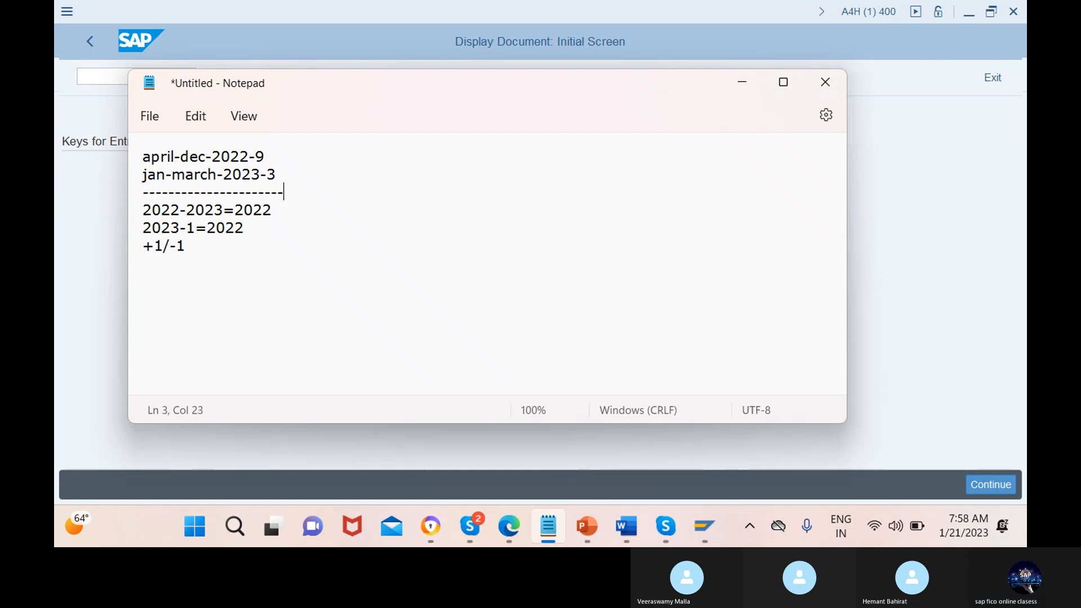
key(Return)
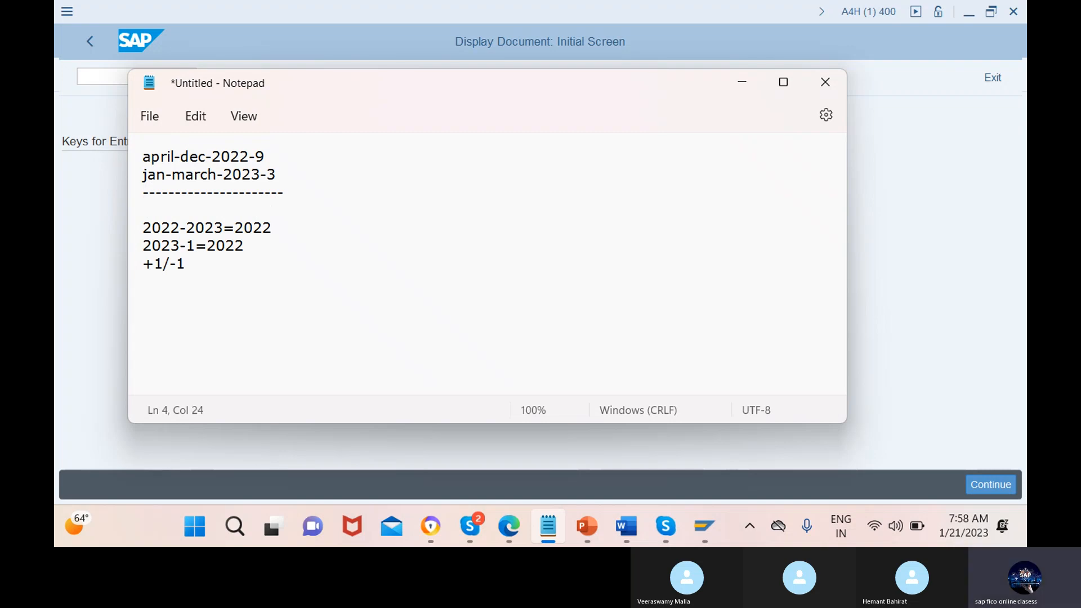
text(12months)
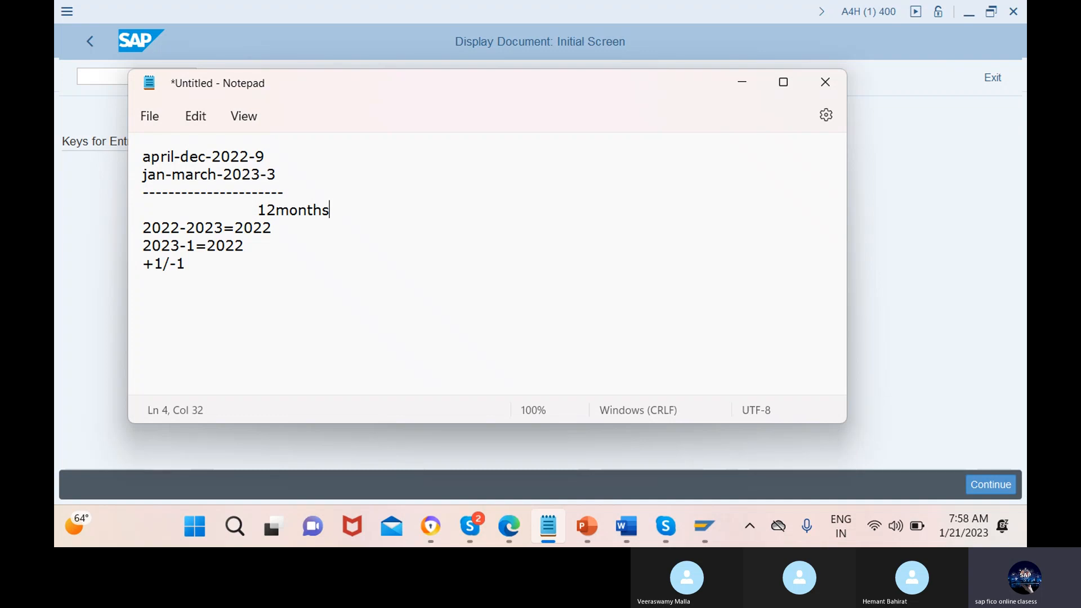
text(= ck)
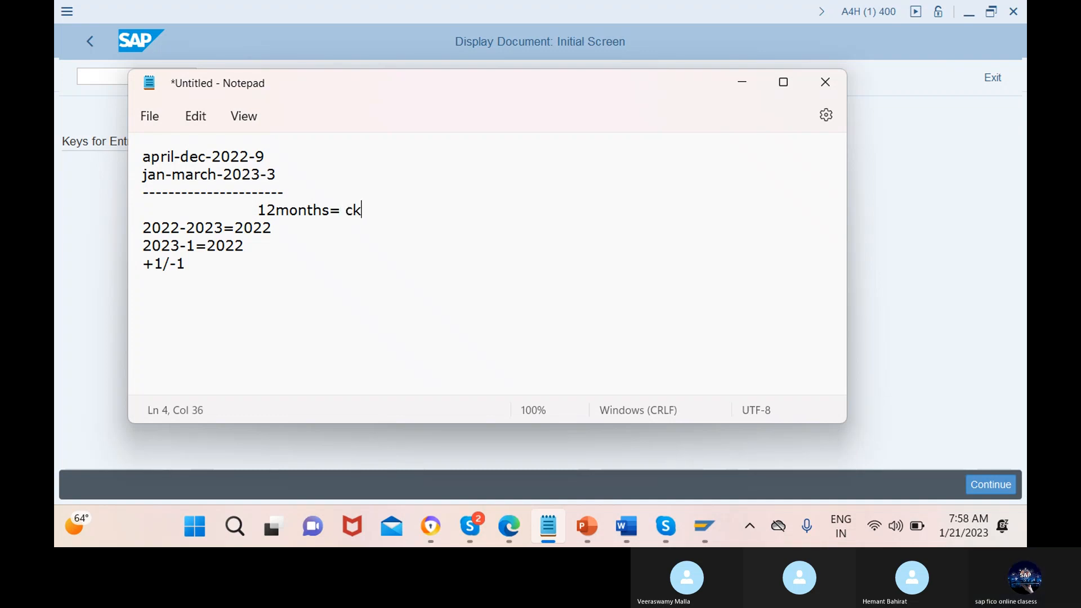
Extend the "12months" line of the note to read "12months= calander year"
key(BackSpace)
text(alan)
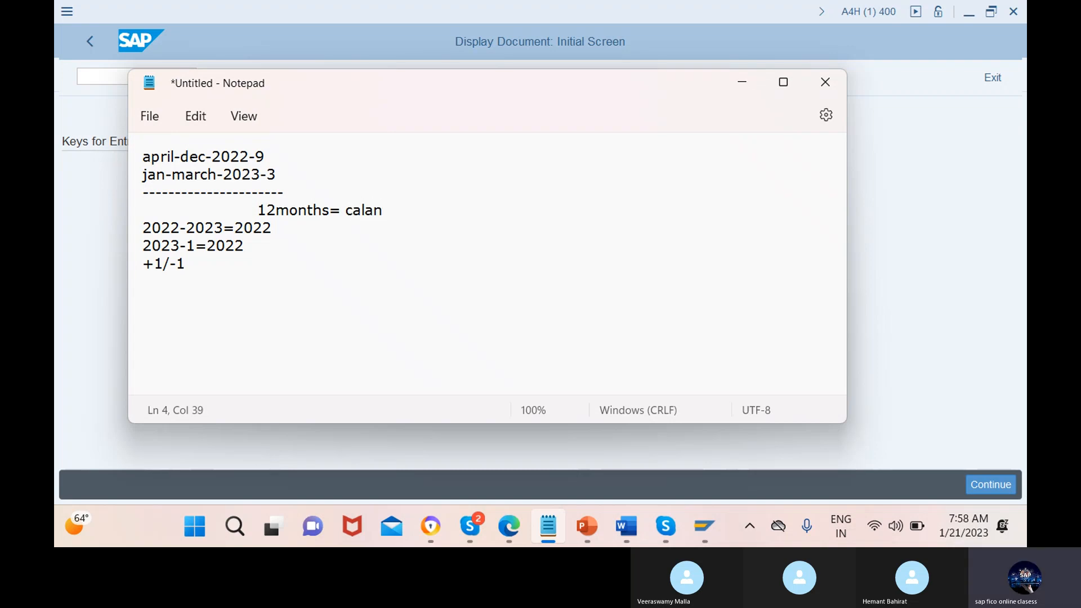
text(der yes)
key(BackSpace)
text(ar)
Return to the SAP new entries for variant 1M and set the year shift of period 1 to 0
click(748, 90)
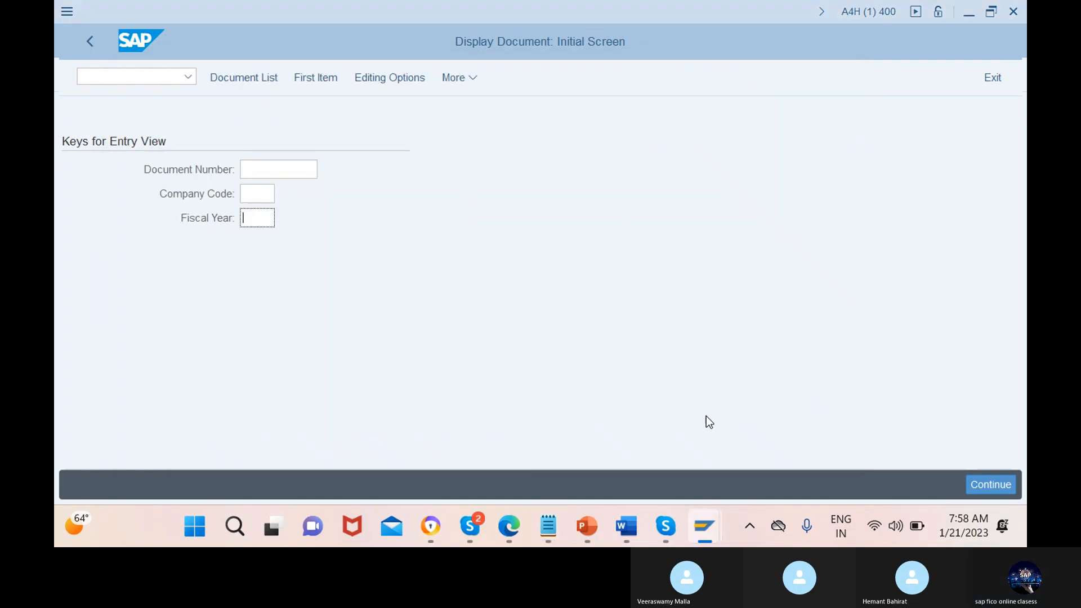
mouse_move(704, 527)
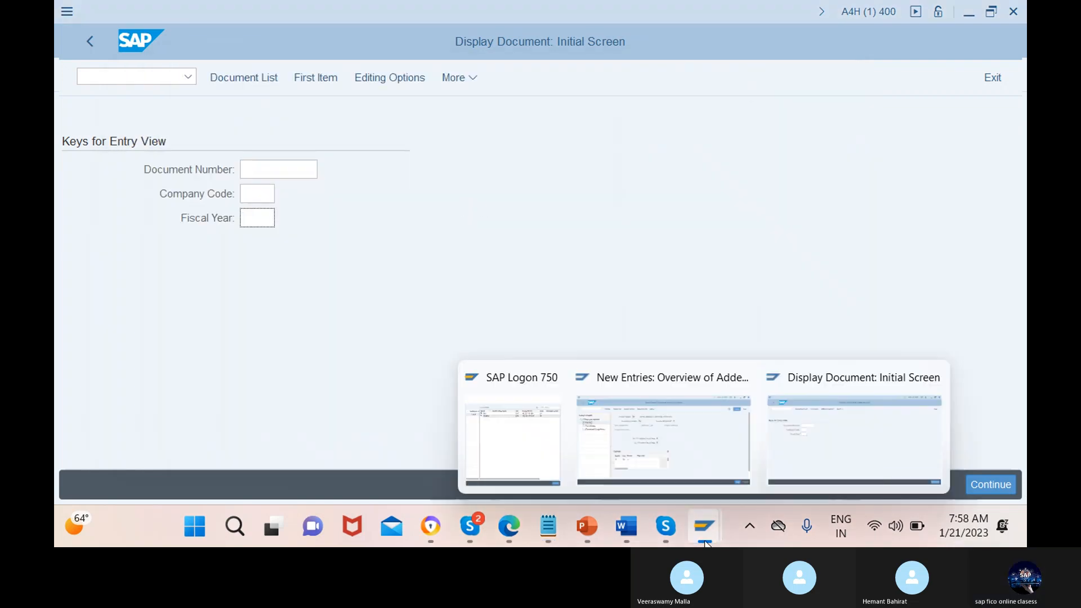
click(688, 475)
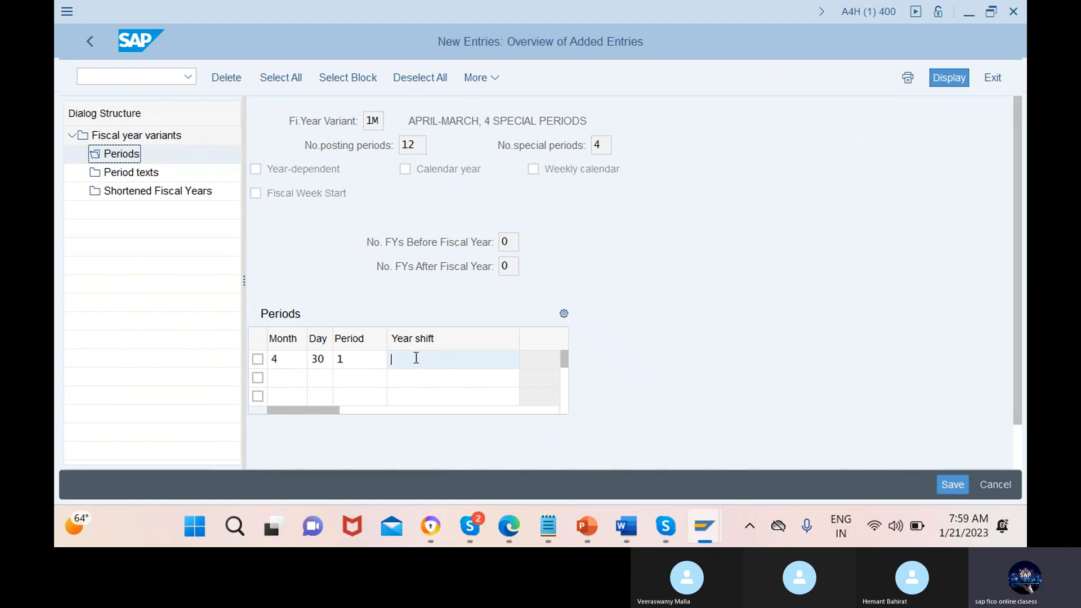
text(0)
Fill the second row of the periods table with month 5, day 31, period 2 and year shift 0
click(289, 379)
text(5)
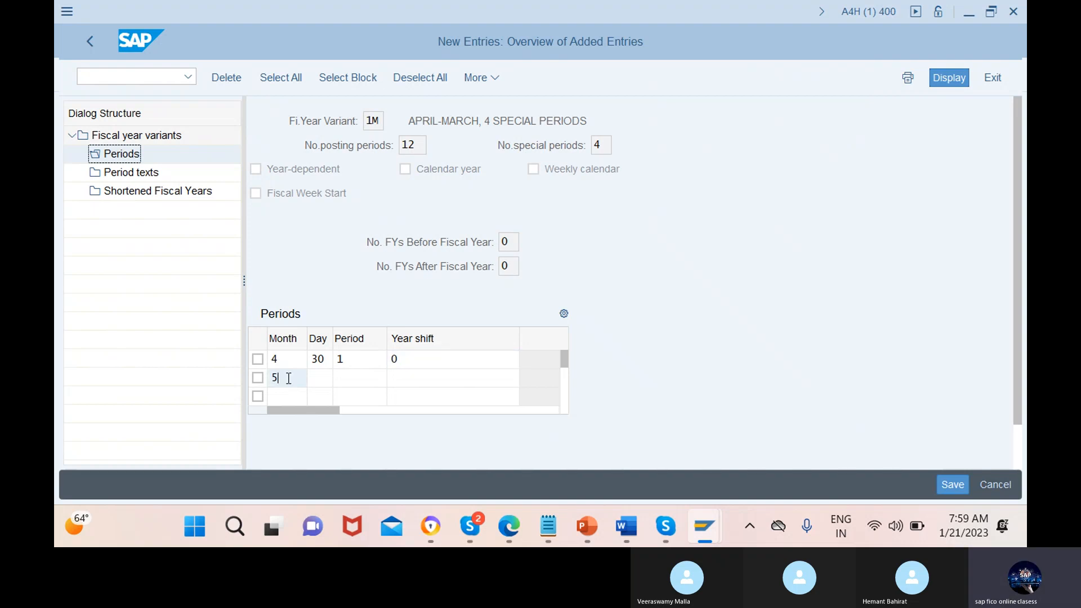
click(319, 379)
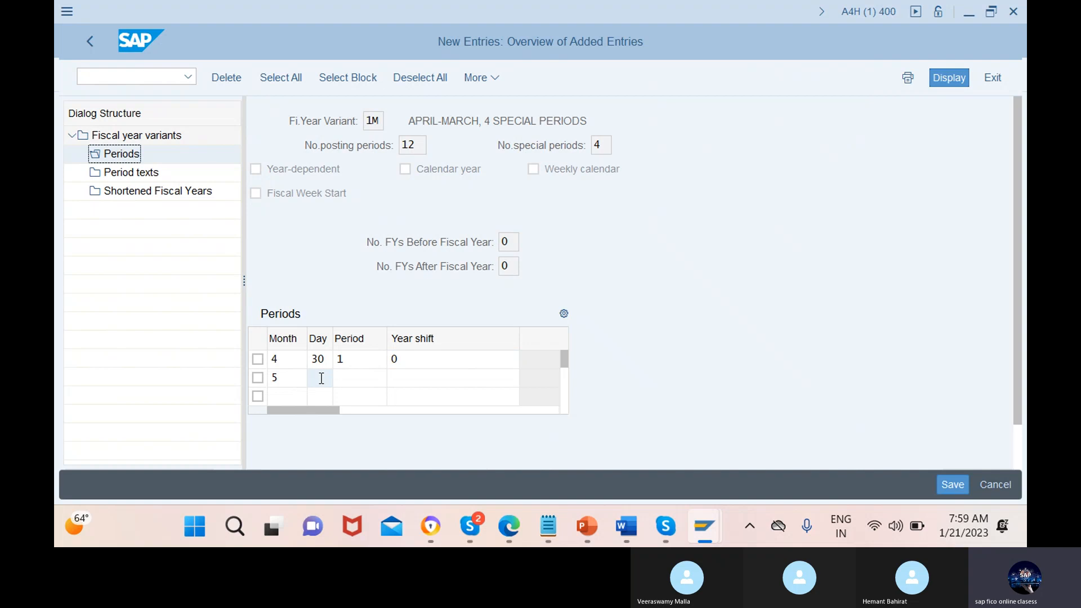
text(31)
click(362, 379)
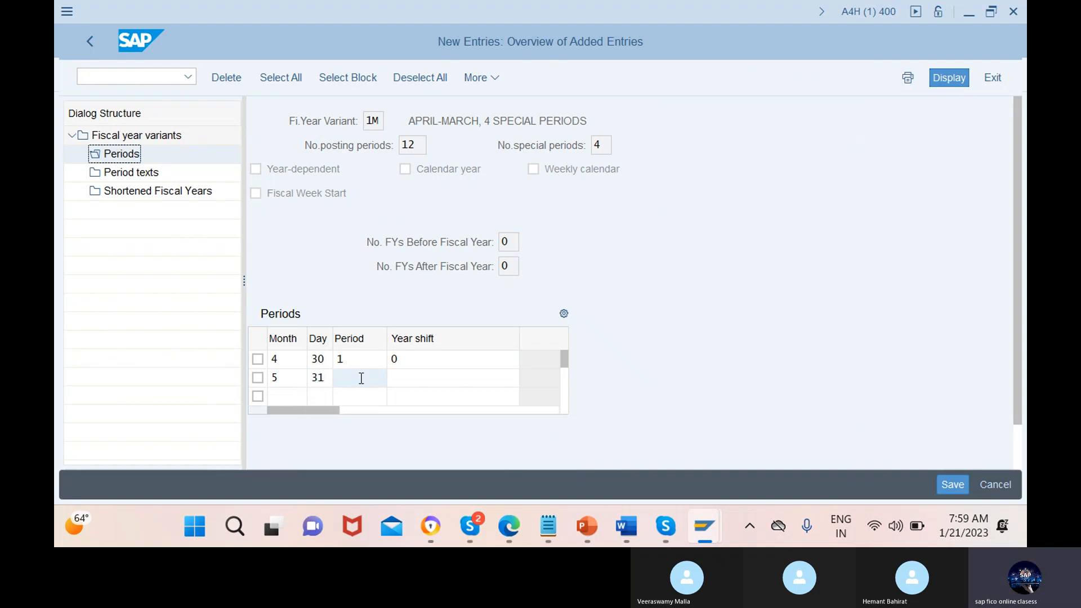
text(2)
click(455, 378)
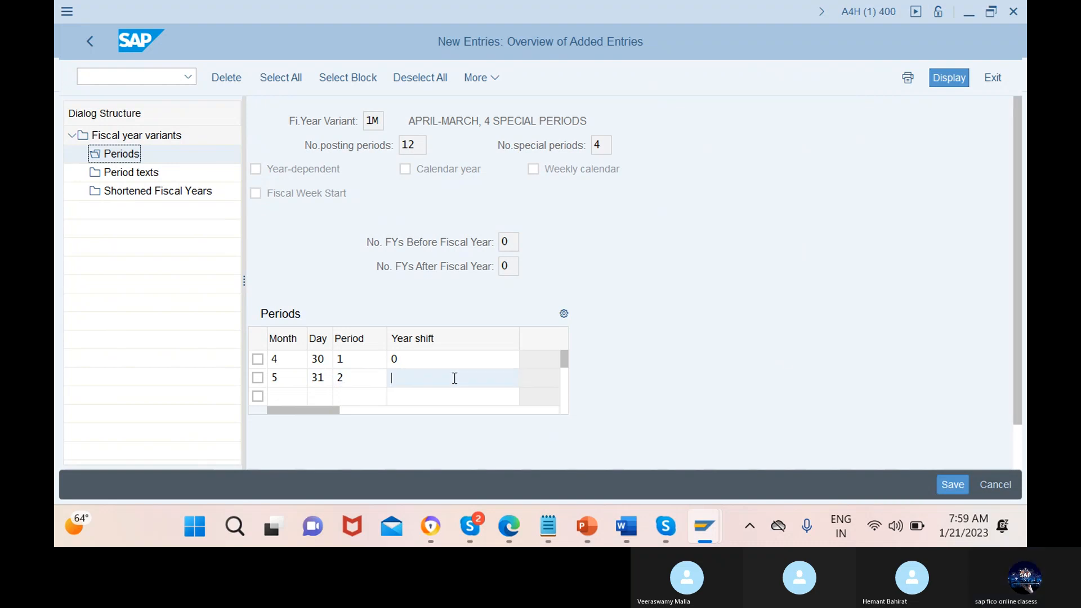
text(0)
Add a third row to the periods table with month 6, day 30, period 3 and year shift 0
click(288, 397)
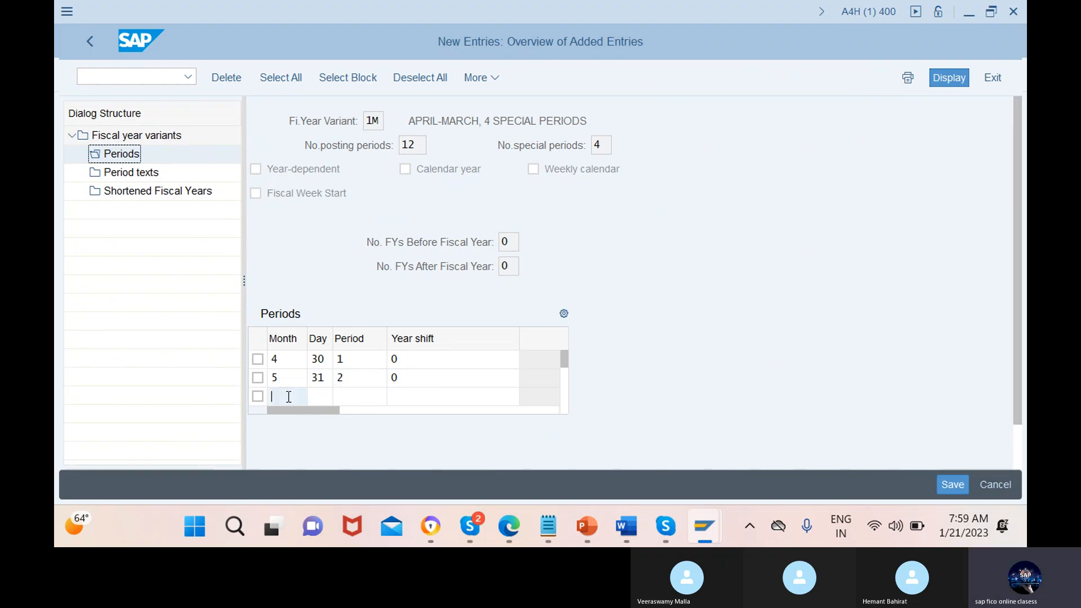
text(6)
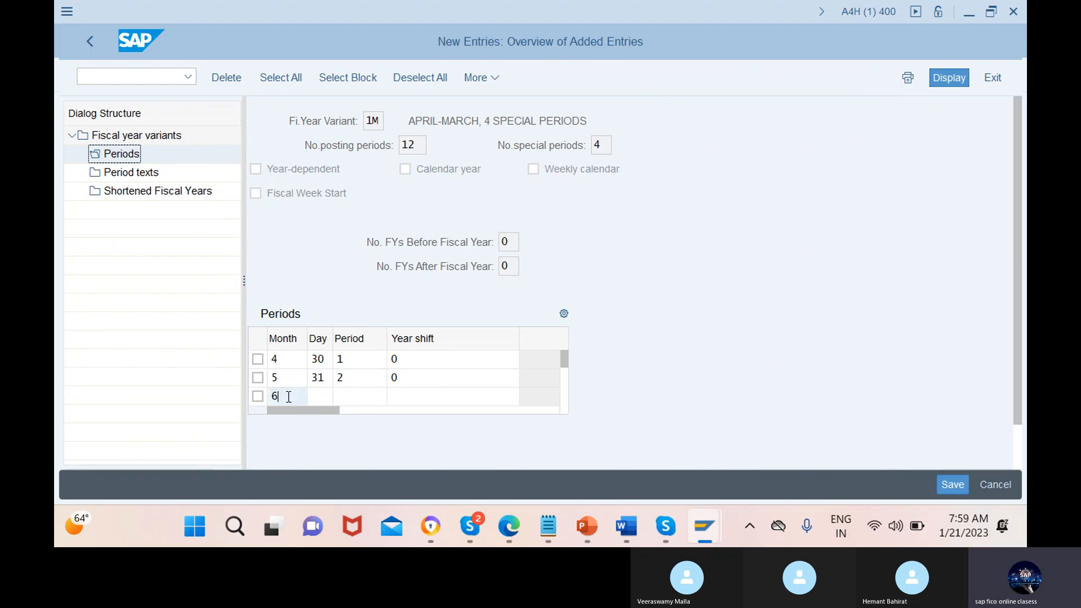
click(321, 397)
text(3)
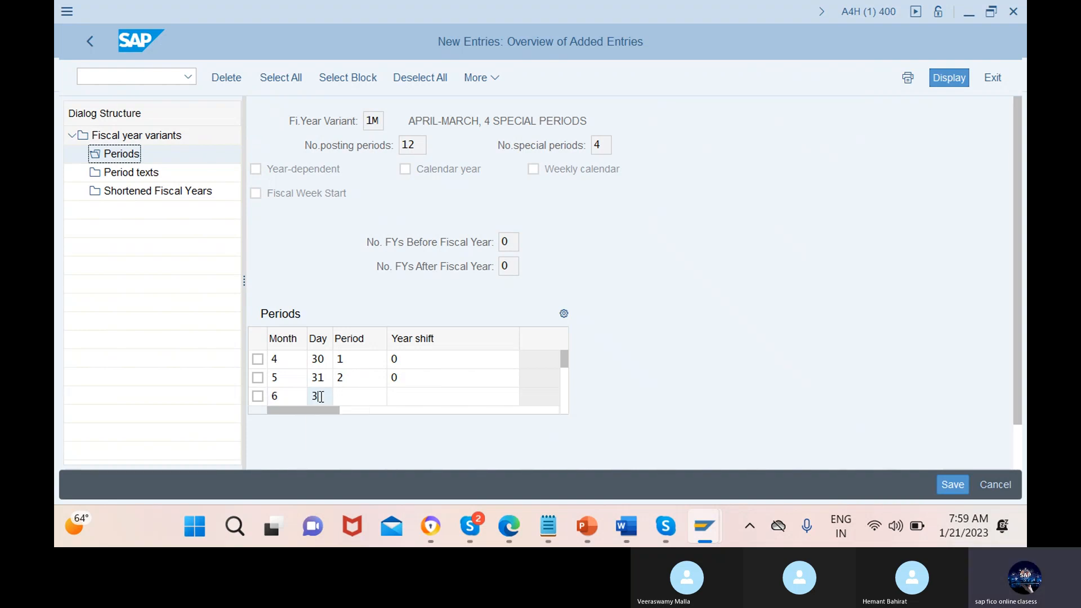
text(0)
click(361, 397)
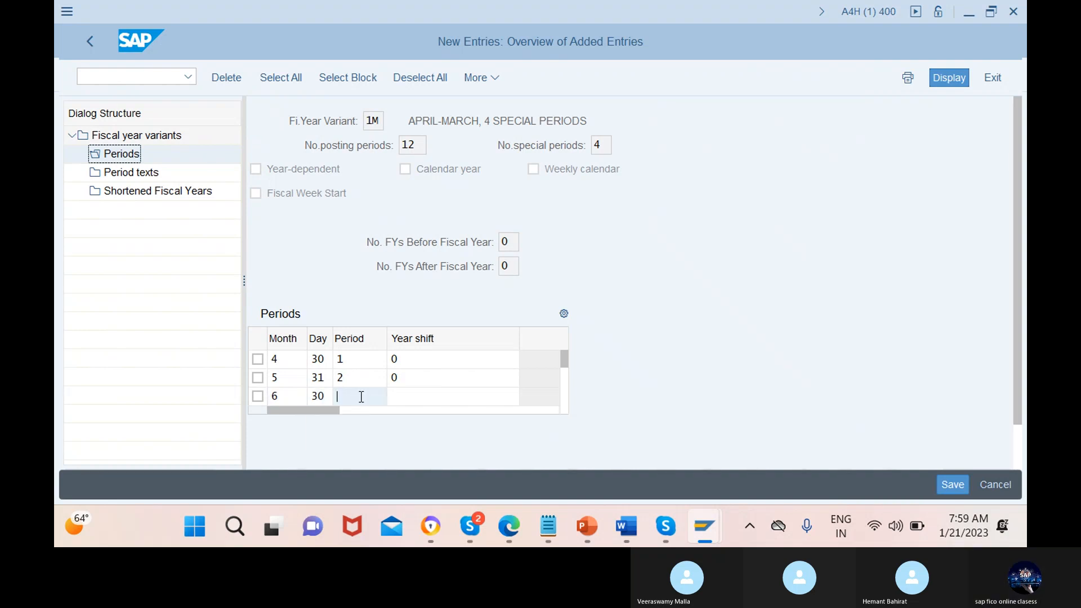
text(3)
click(454, 397)
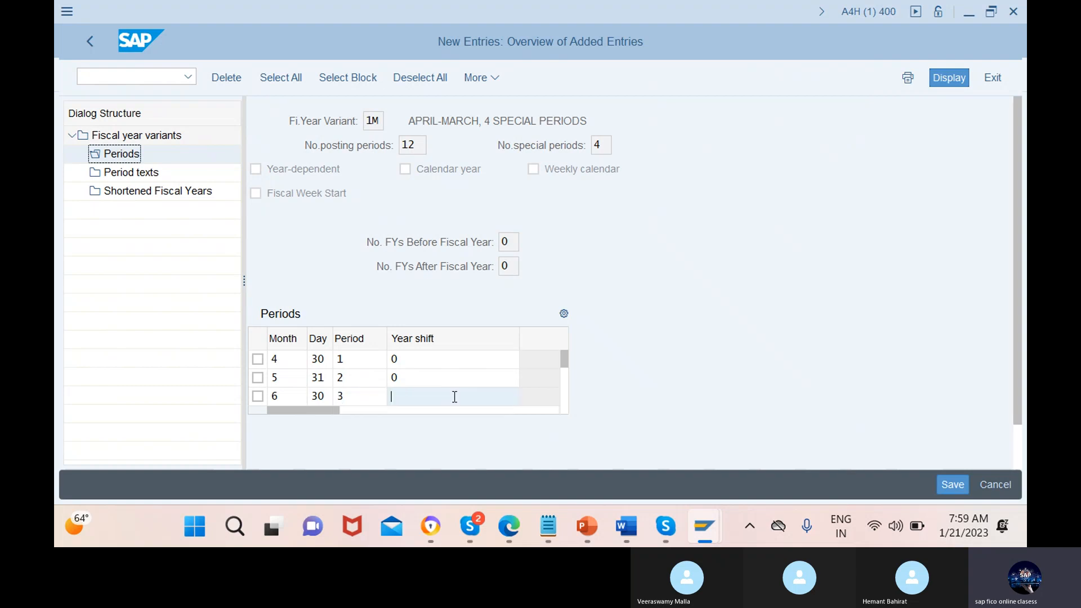
text(0)
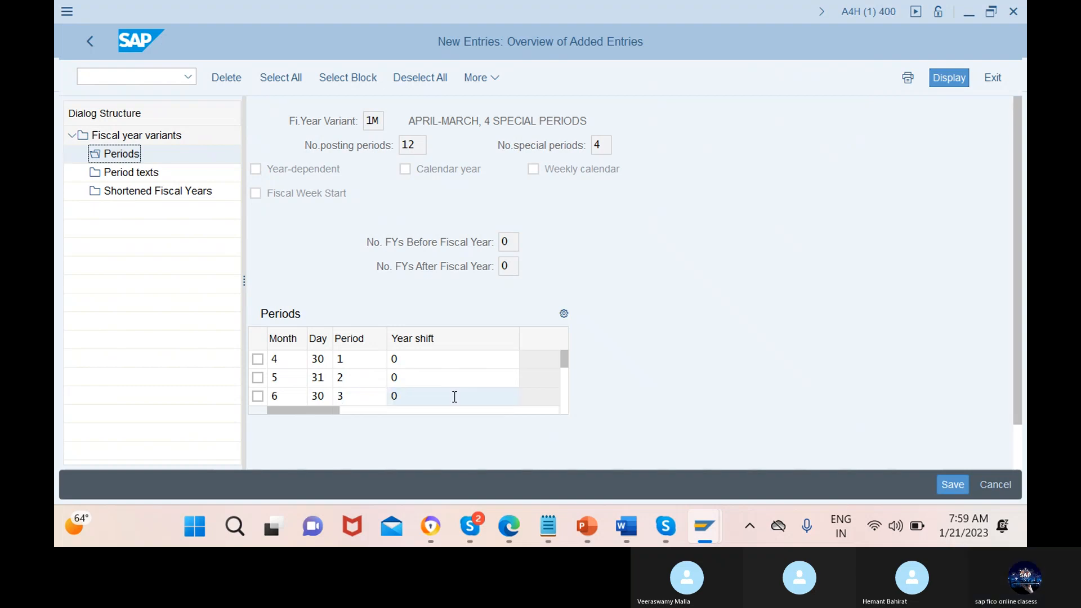
key(Return)
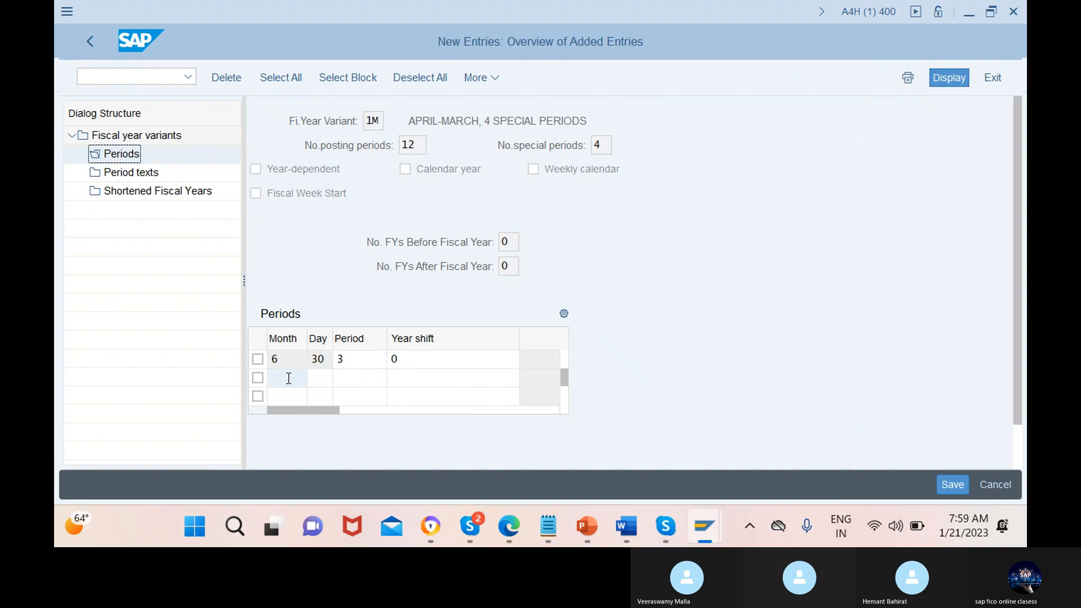
Enter the July period row with month 7, day 31, period 4 and year shift 0
text(7)
click(321, 379)
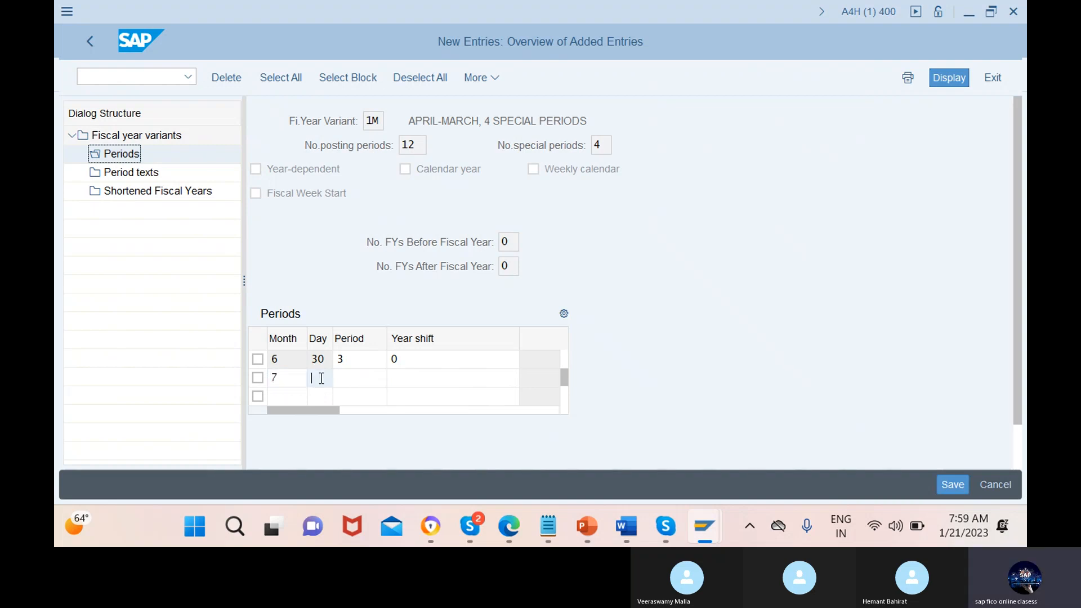
text(31)
click(361, 378)
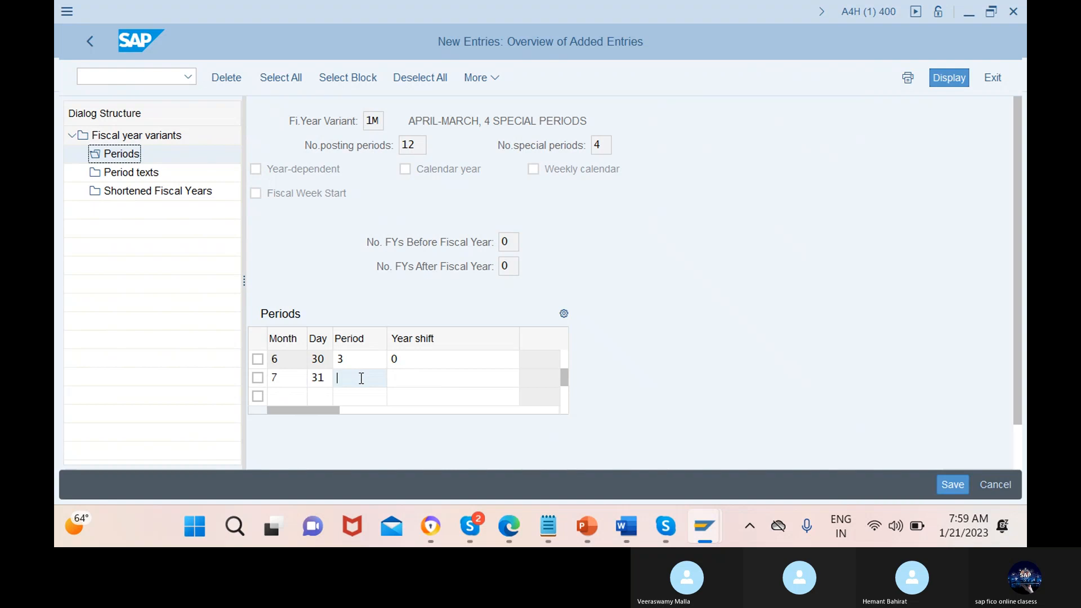
text(4)
click(455, 379)
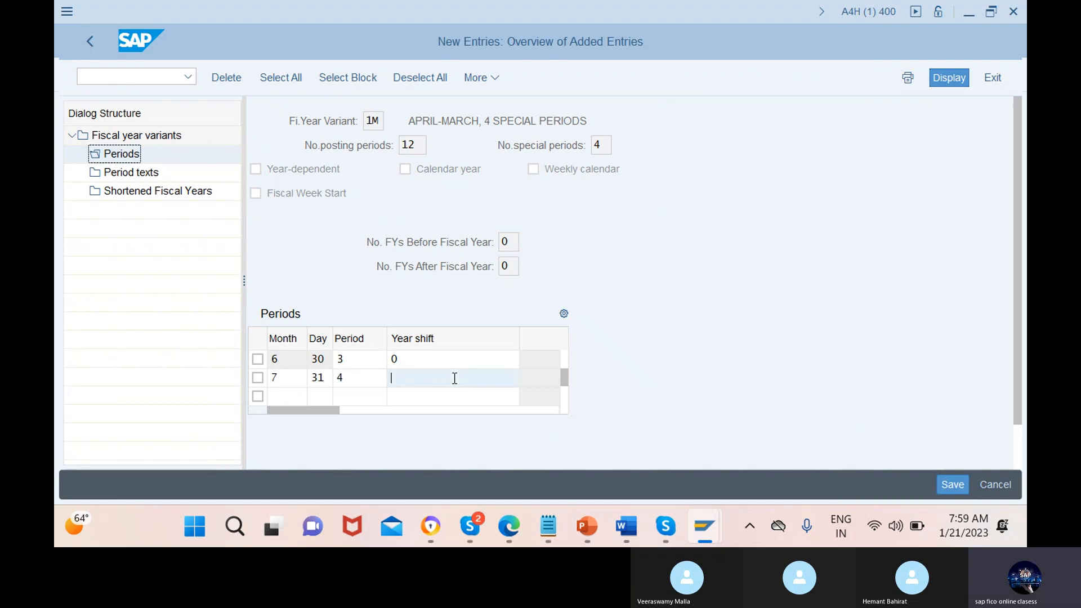
text(0)
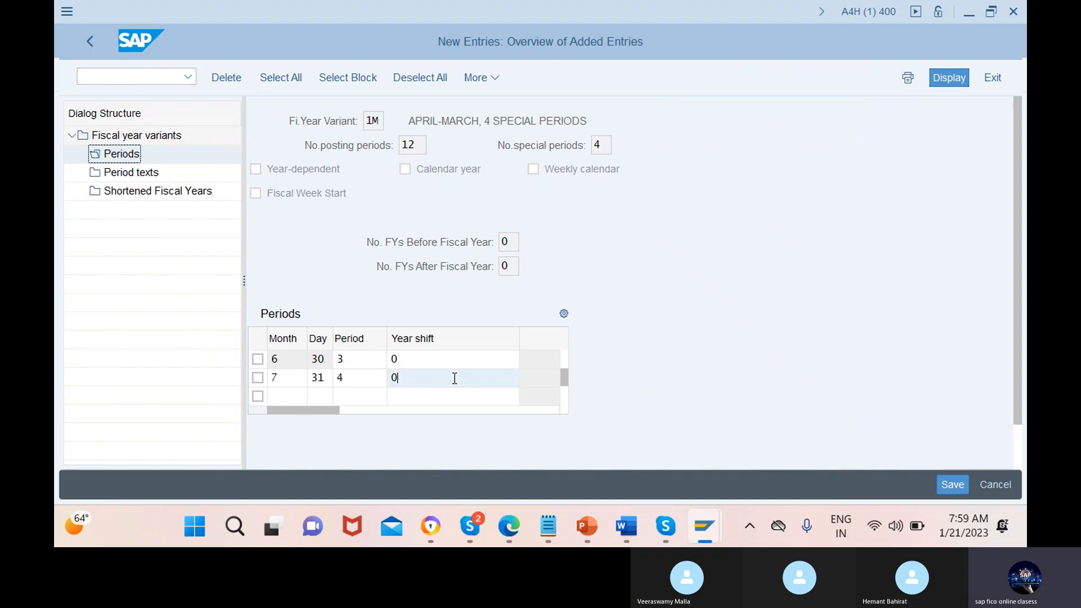
Enter the August period row with month 8, day 31, period 5 and year shift 0
click(276, 394)
text(8)
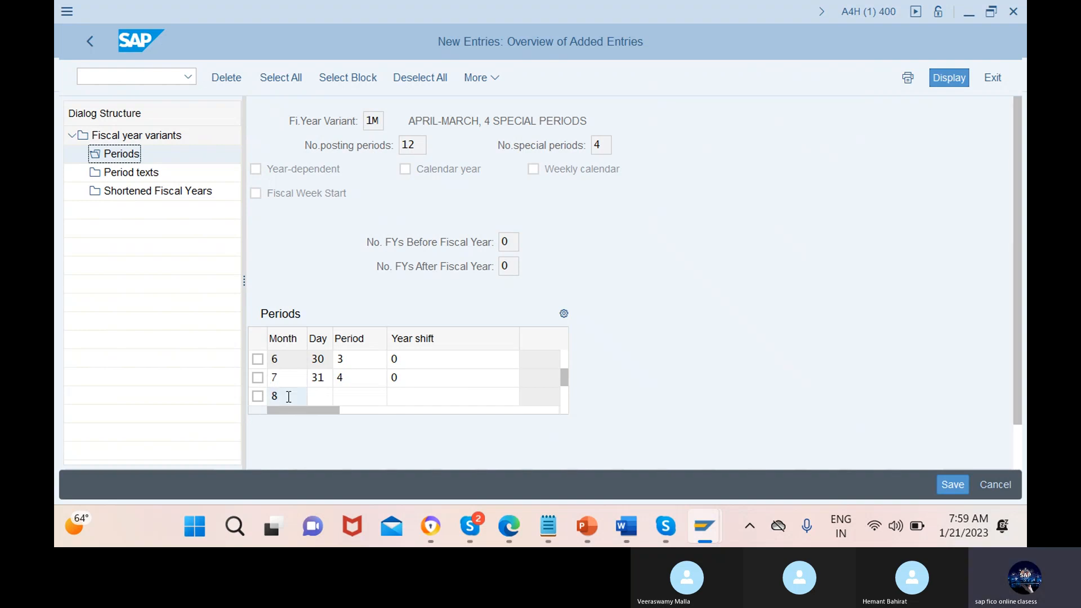
click(319, 397)
text(31)
click(356, 396)
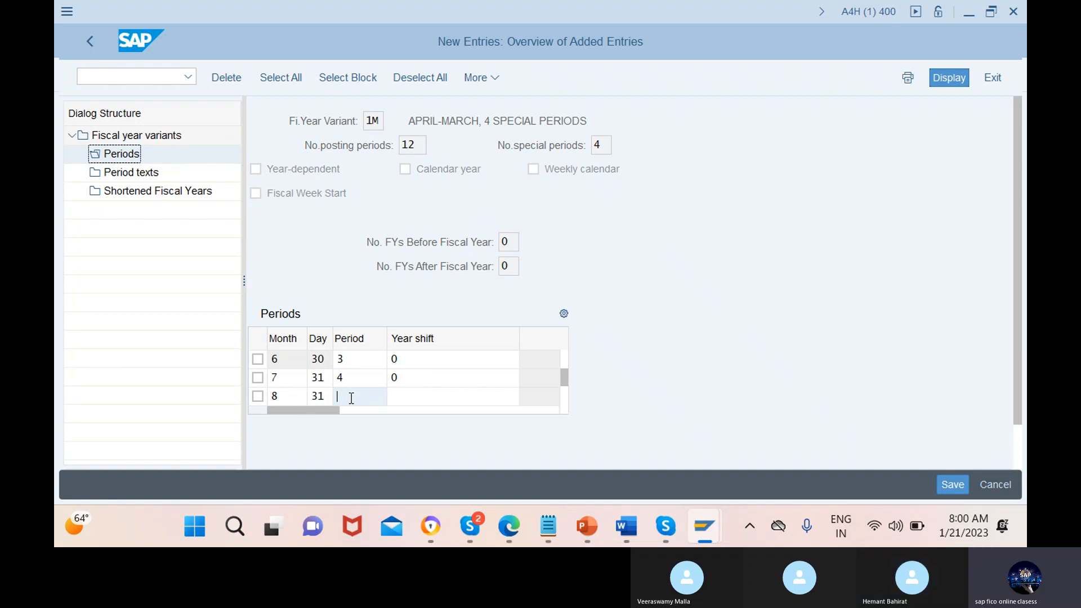
text(5)
click(454, 397)
text(0)
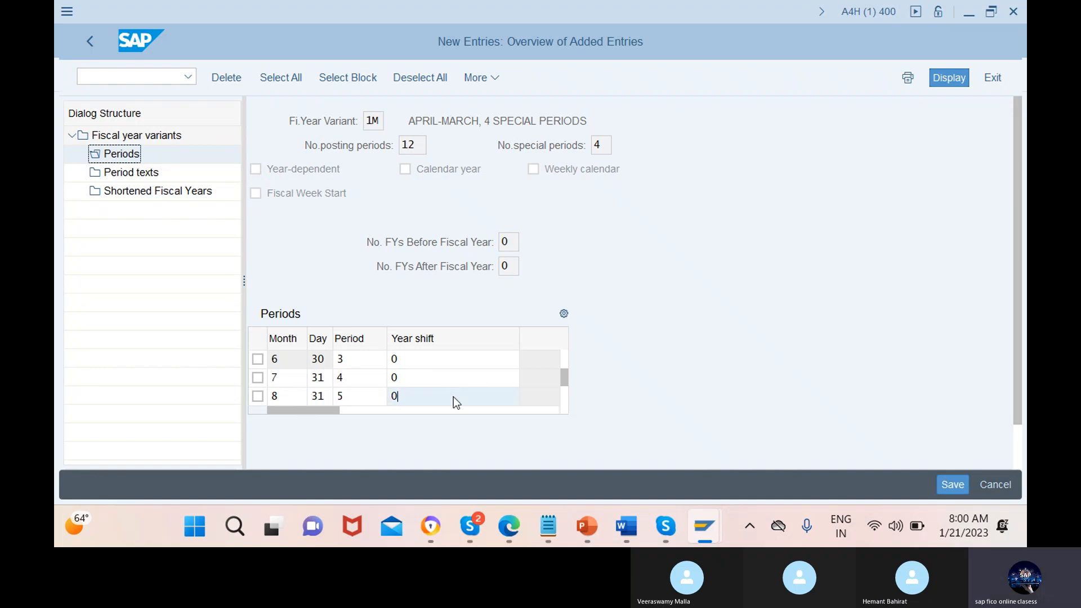
key(Return)
Enter the September period row with month 9, day 30, period 6 and year shift 0
click(288, 378)
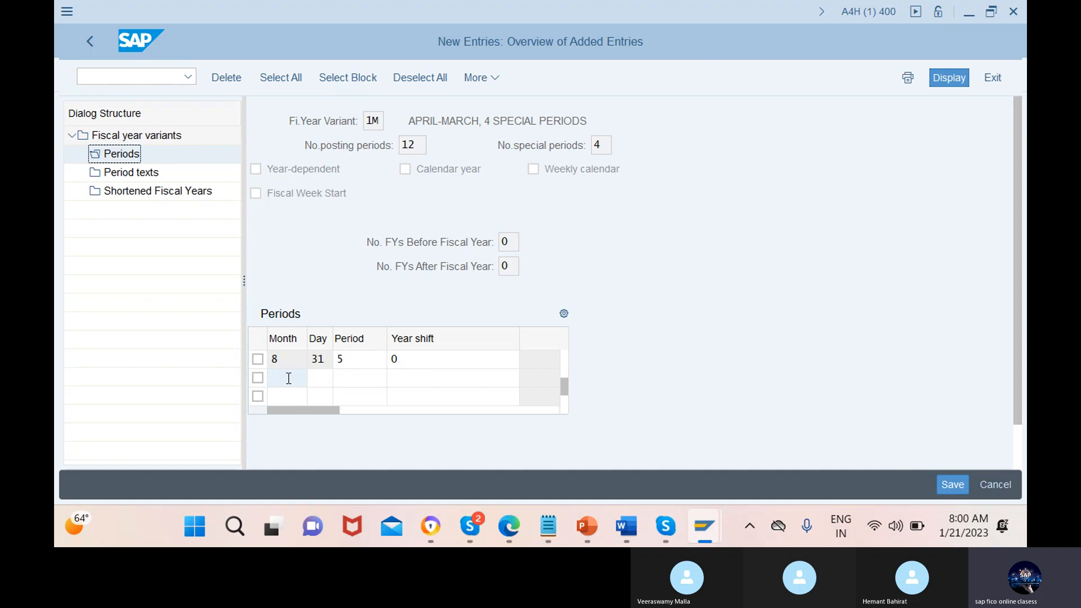
text(9)
click(319, 378)
text(30)
click(361, 379)
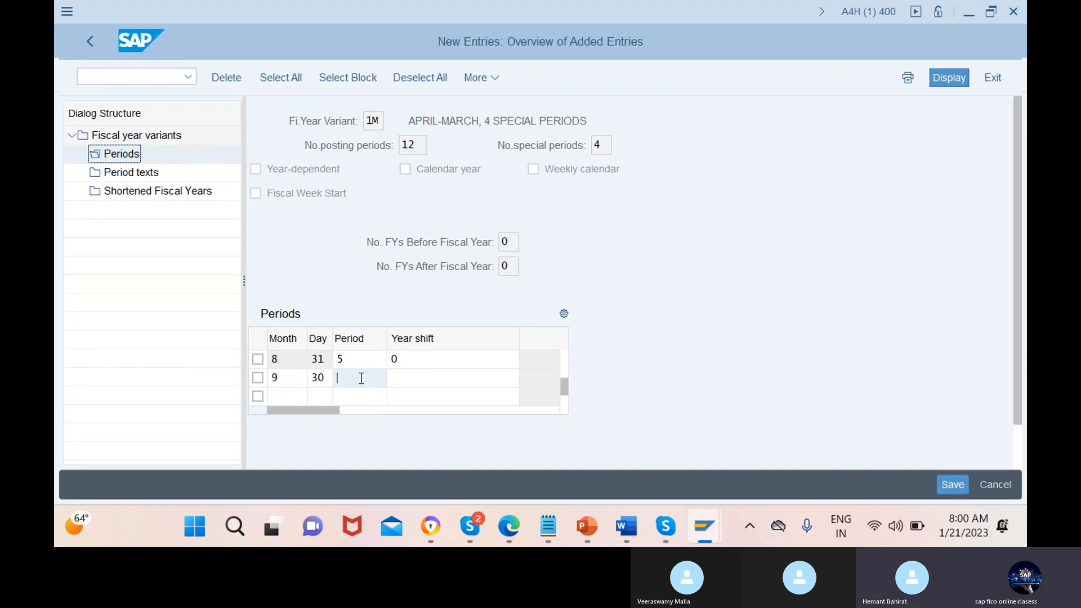
text(6)
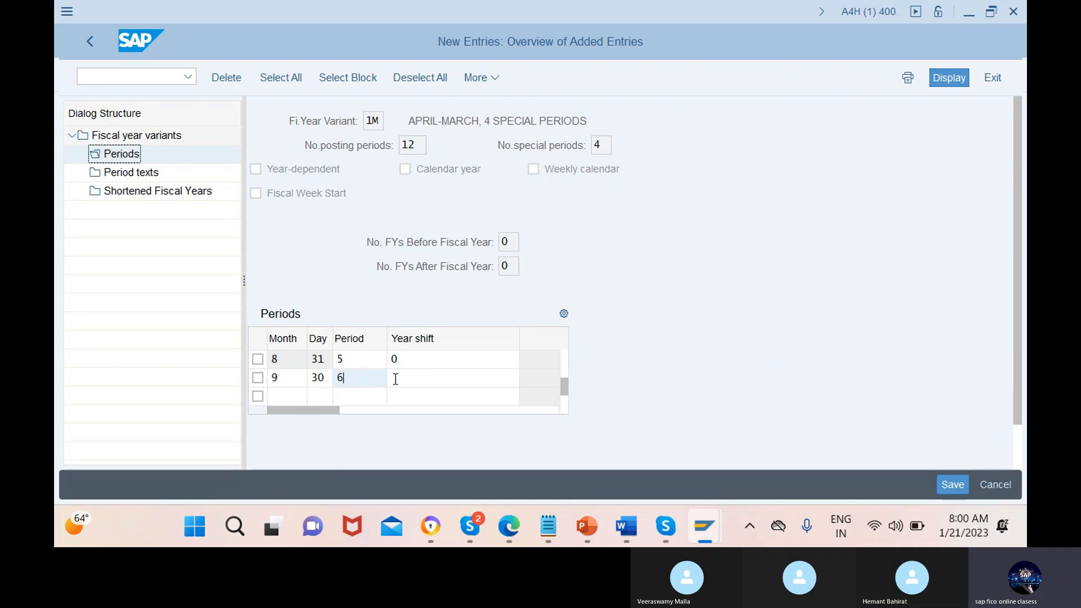
click(454, 377)
text(0)
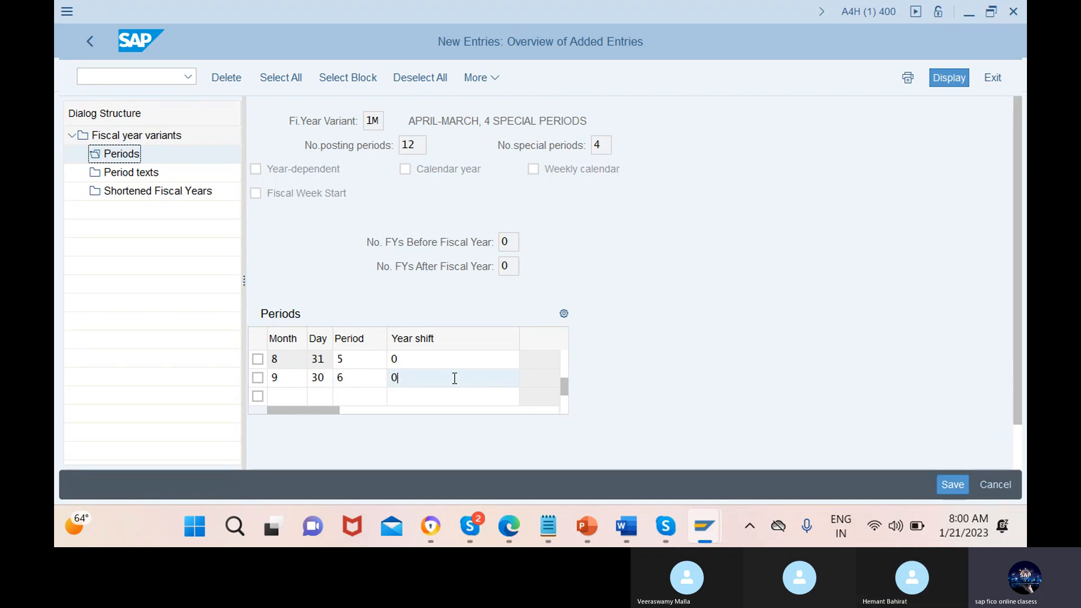
Enter the October period row with month 10, day 31, period 7 and year shift 0
click(288, 397)
text(10)
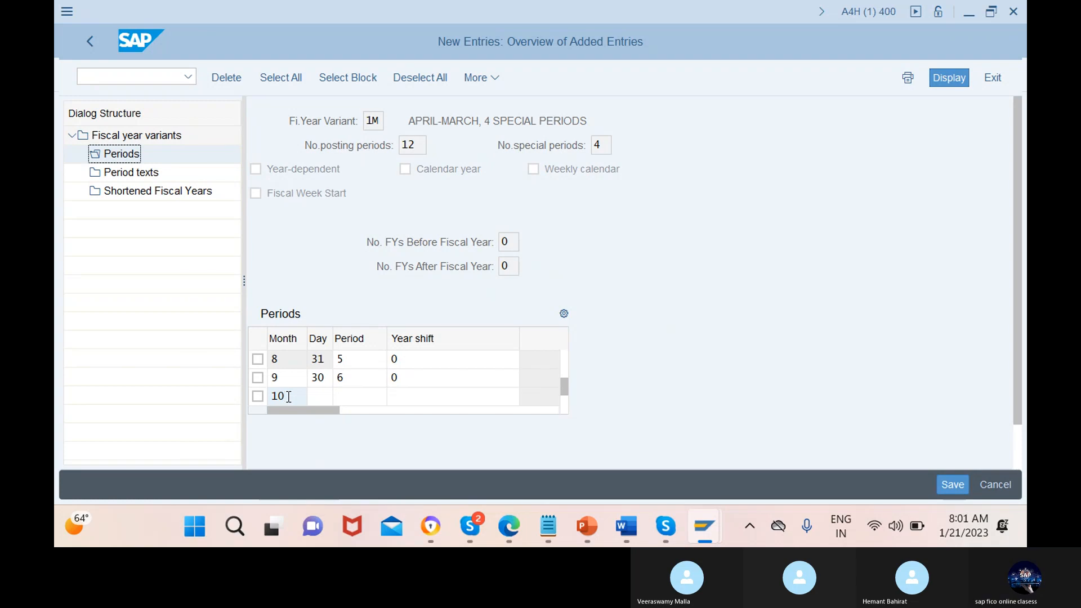
click(321, 397)
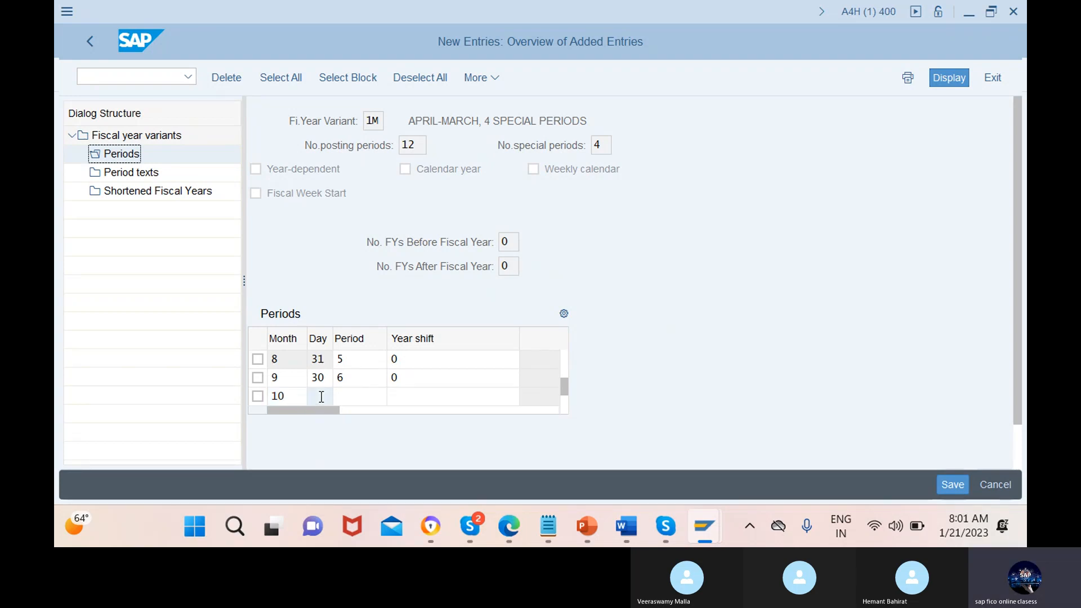
text(31)
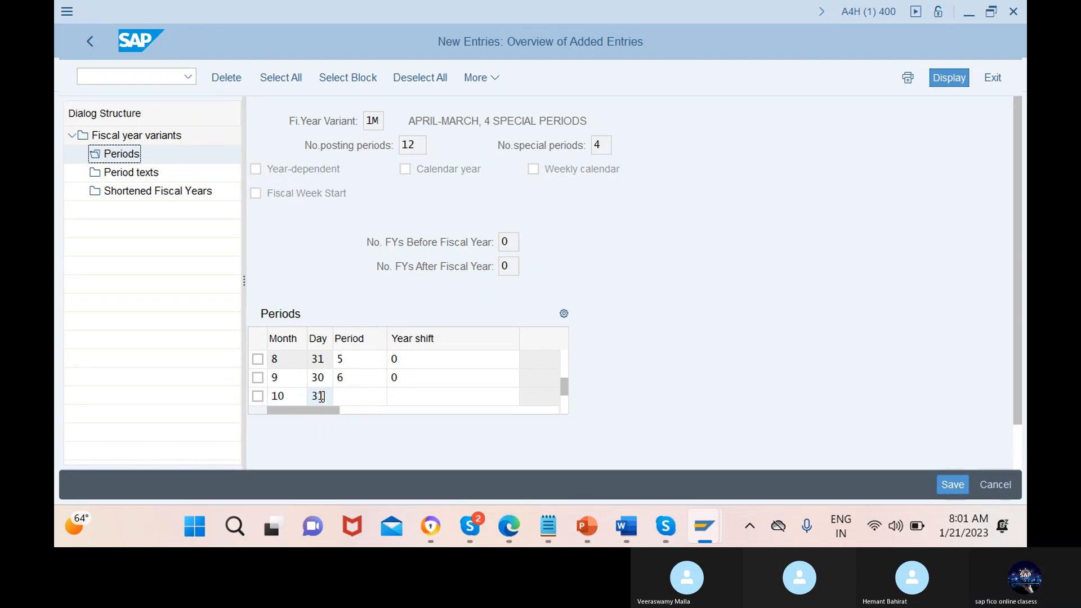
click(361, 397)
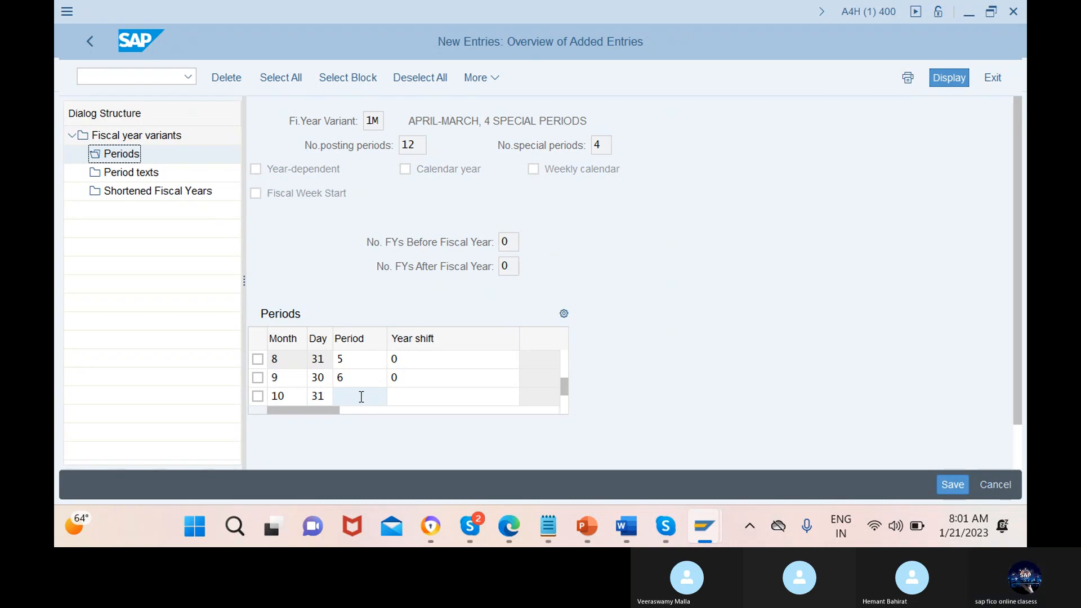
text(7)
click(452, 397)
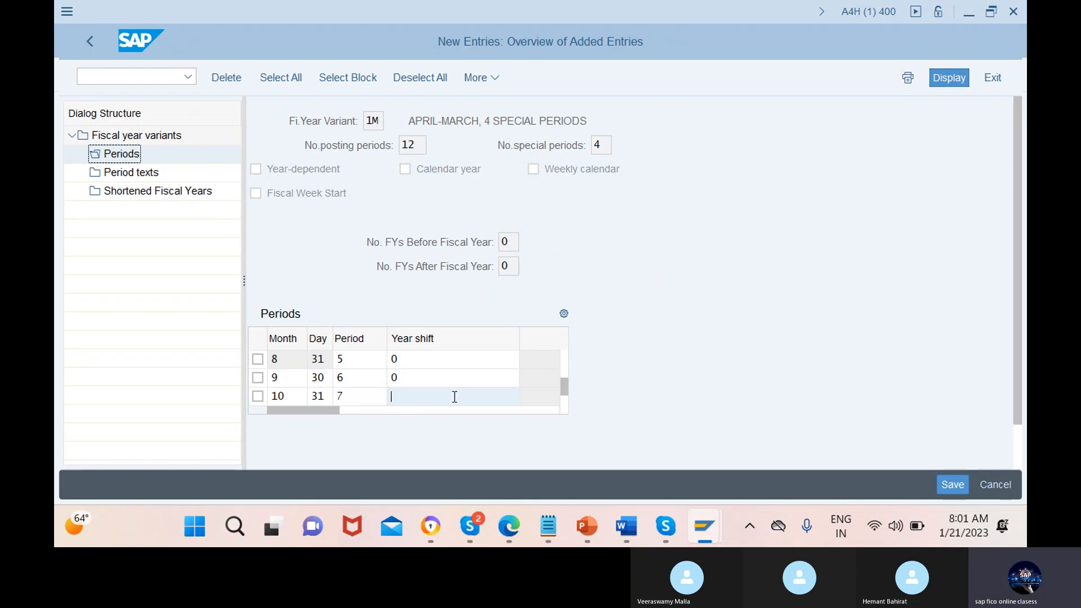
text(0)
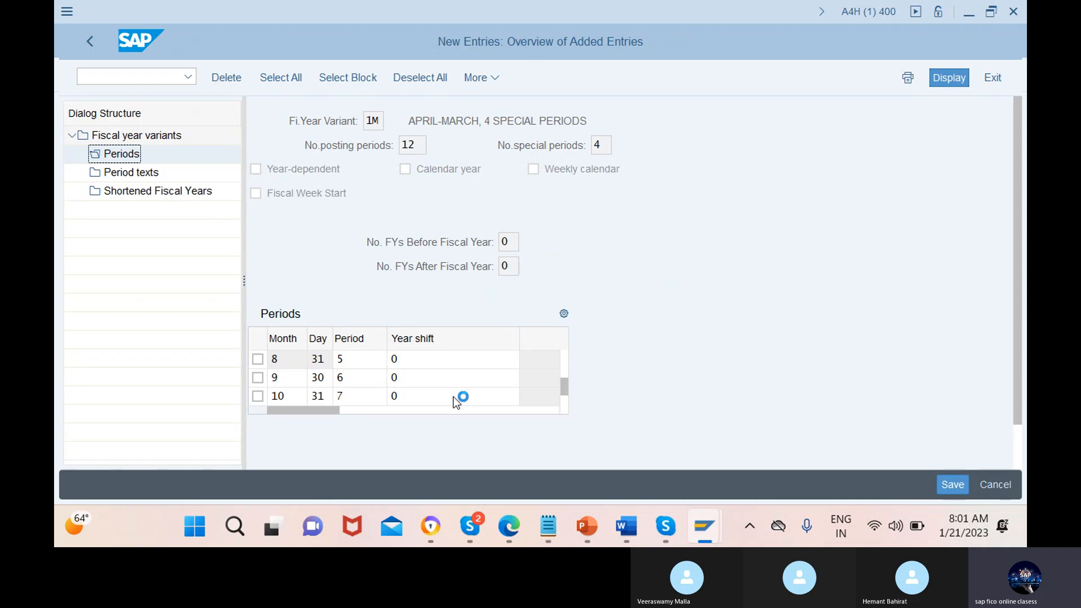
Enter the November period row with month 11, day 30, period 8 and year shift 0
scroll(454, 396, down, 2)
click(289, 378)
text(11)
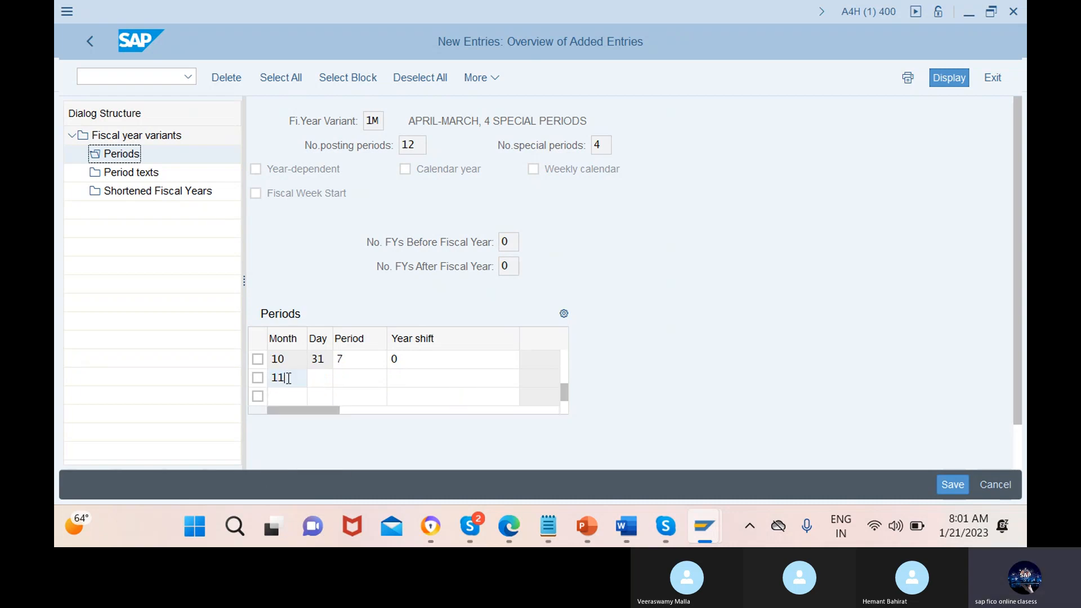
click(321, 378)
text(30)
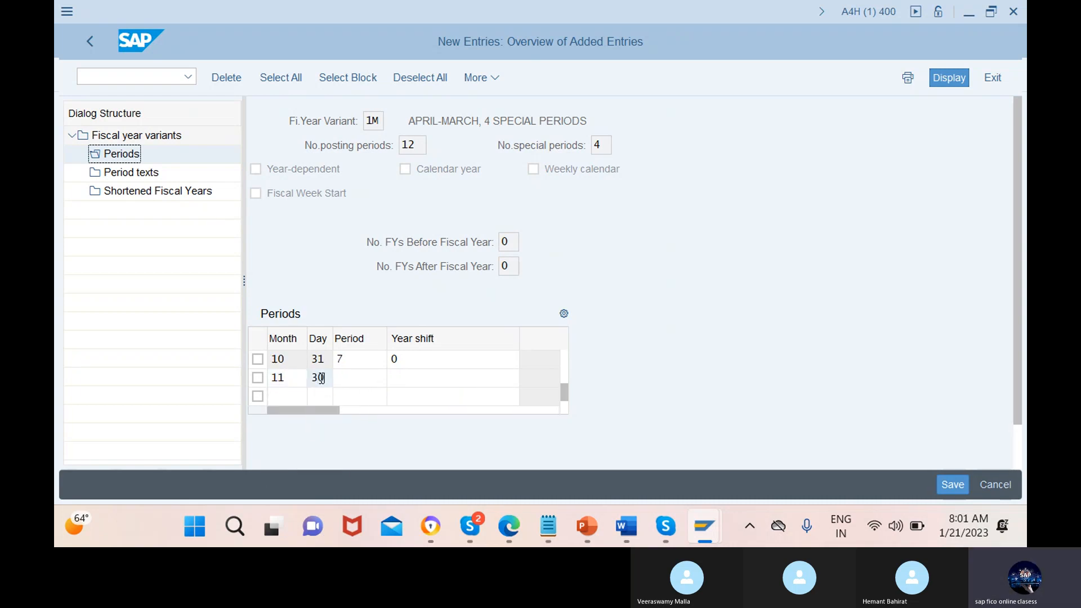
click(361, 378)
text(8)
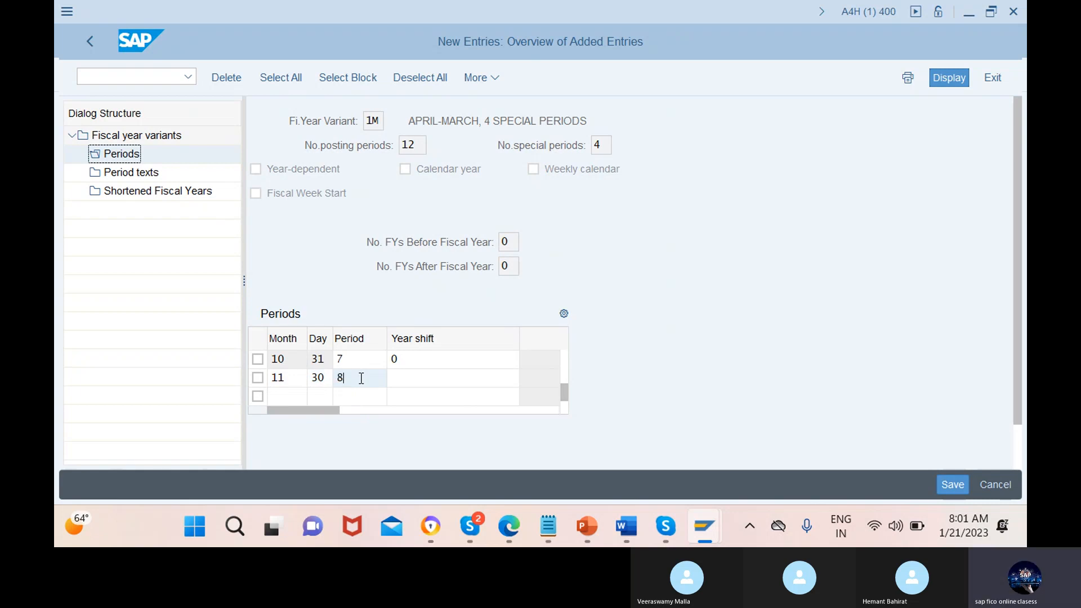
click(394, 379)
text(0)
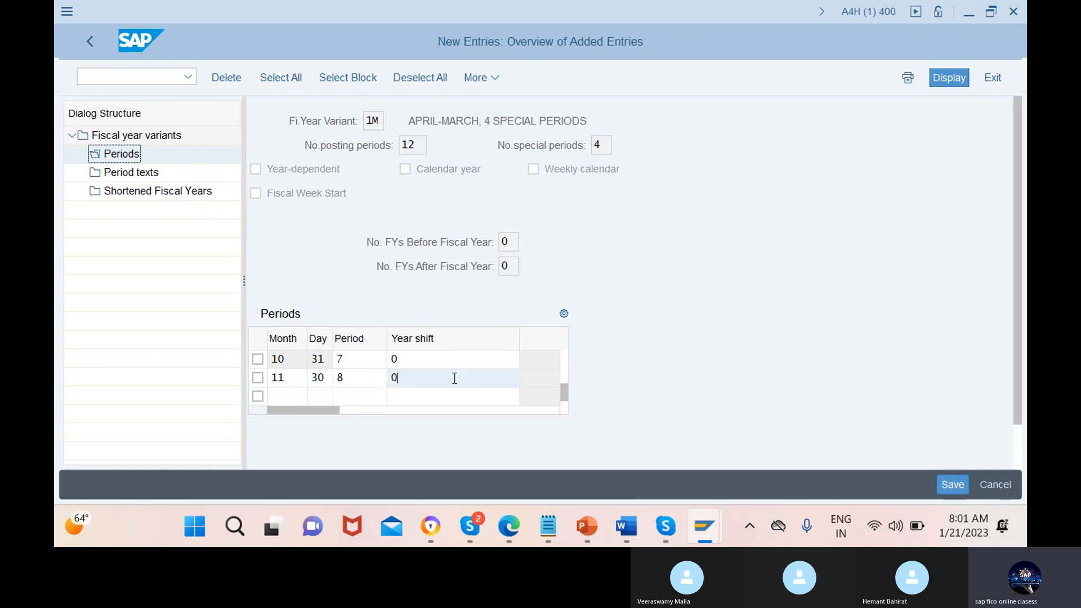
Enter the December period row with month 12, day 31, period 9 and year shift 0
text(12)
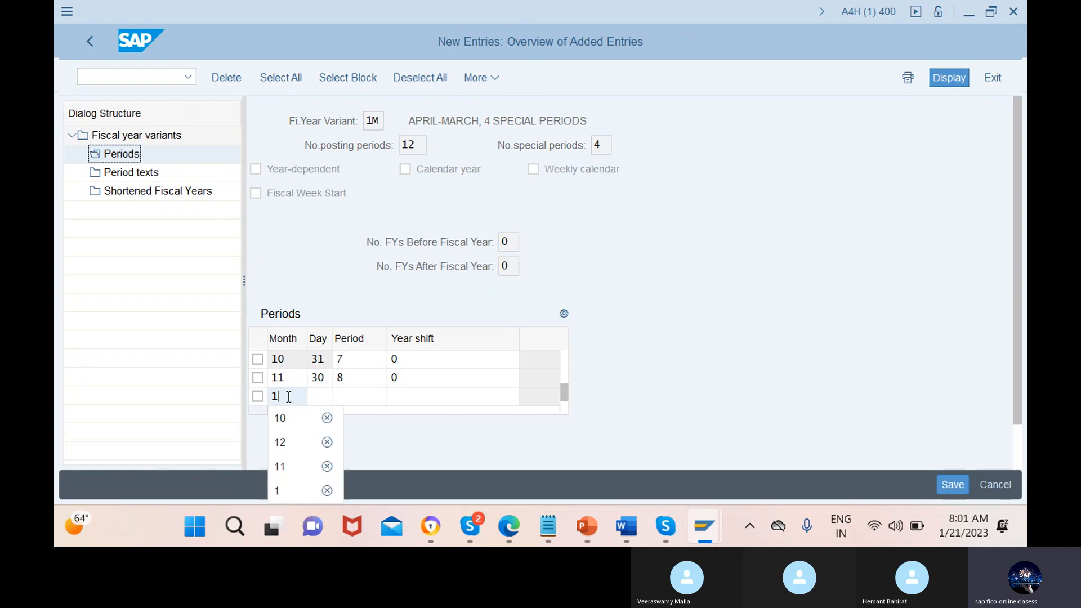
click(313, 396)
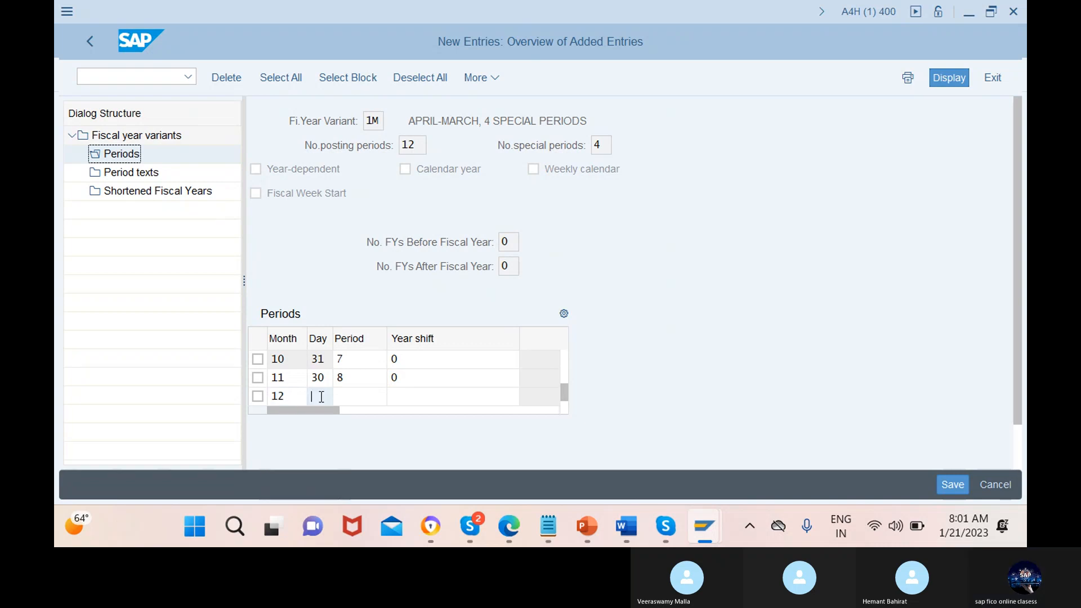
text(31)
click(359, 397)
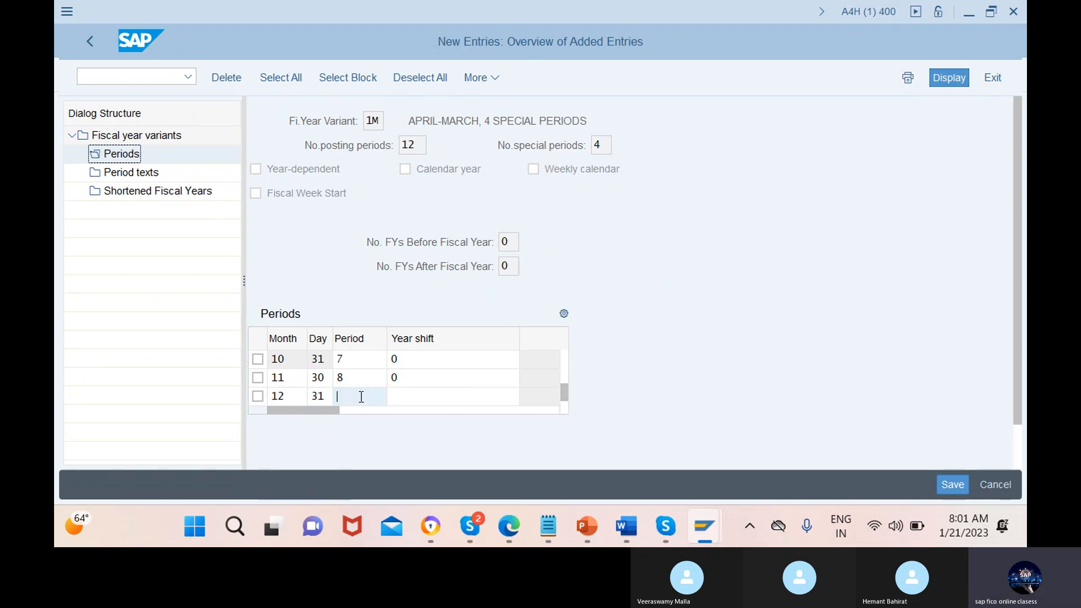
text(9)
click(451, 396)
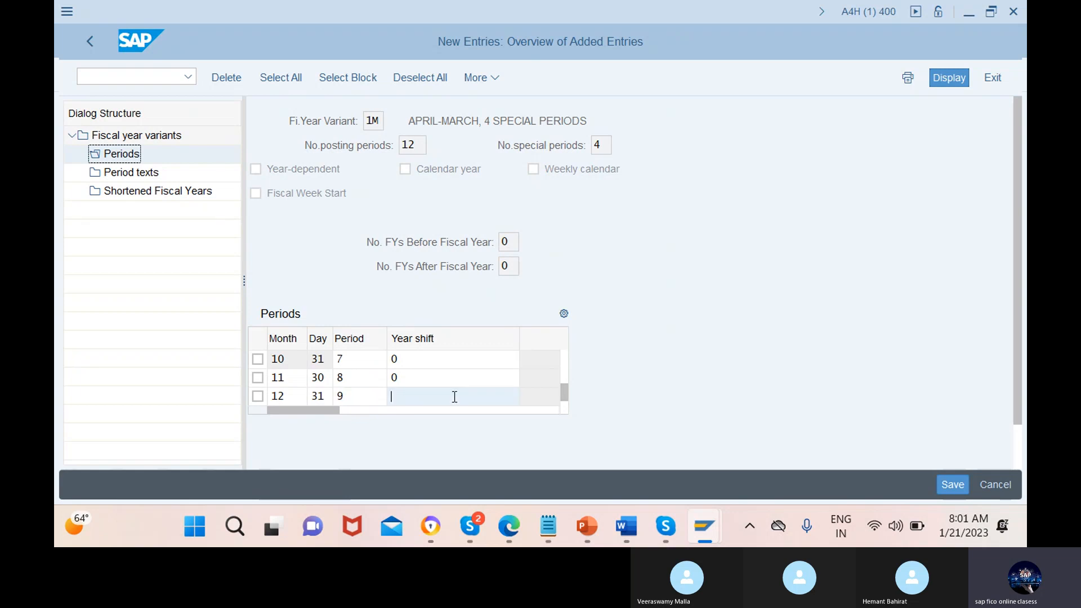
text(0)
key(Return)
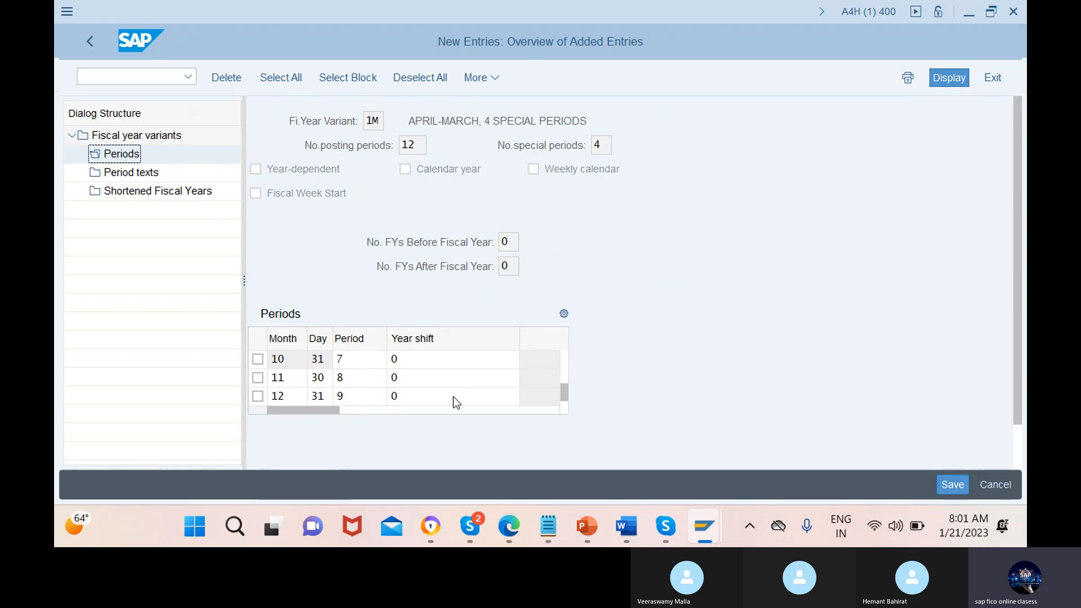
click(288, 378)
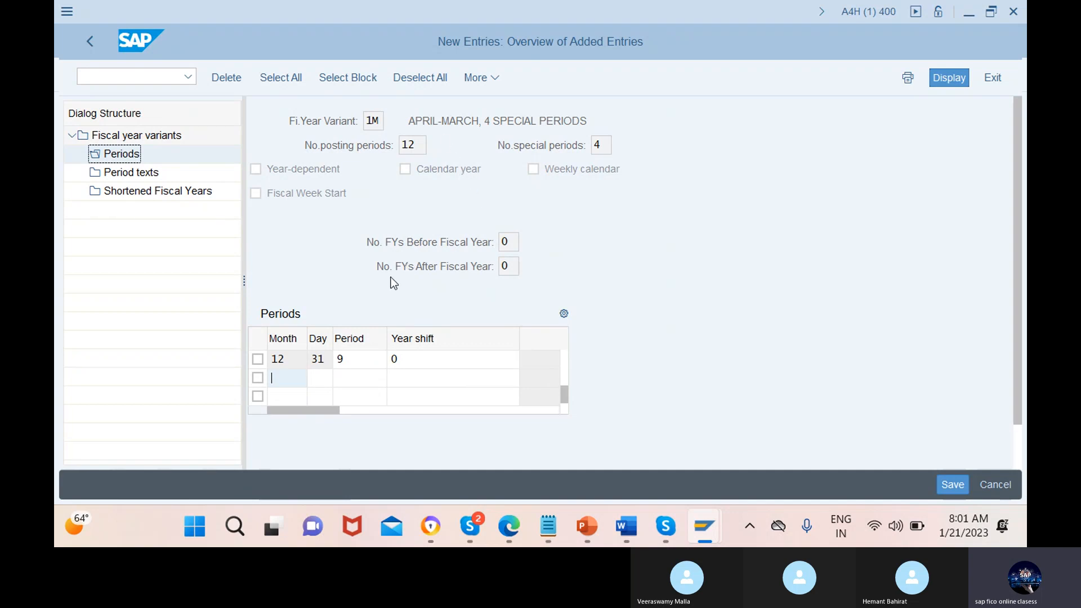
text(01)
key(BackSpace)
key(BackSpace)
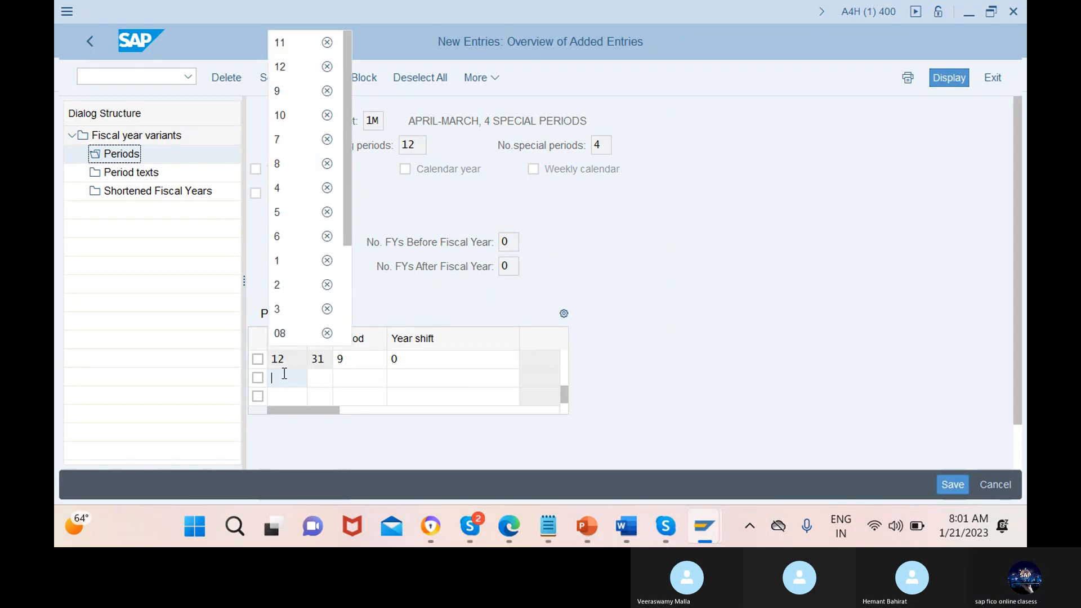
Start the January period row with month 1, day 31 and period 10
text(1)
click(321, 378)
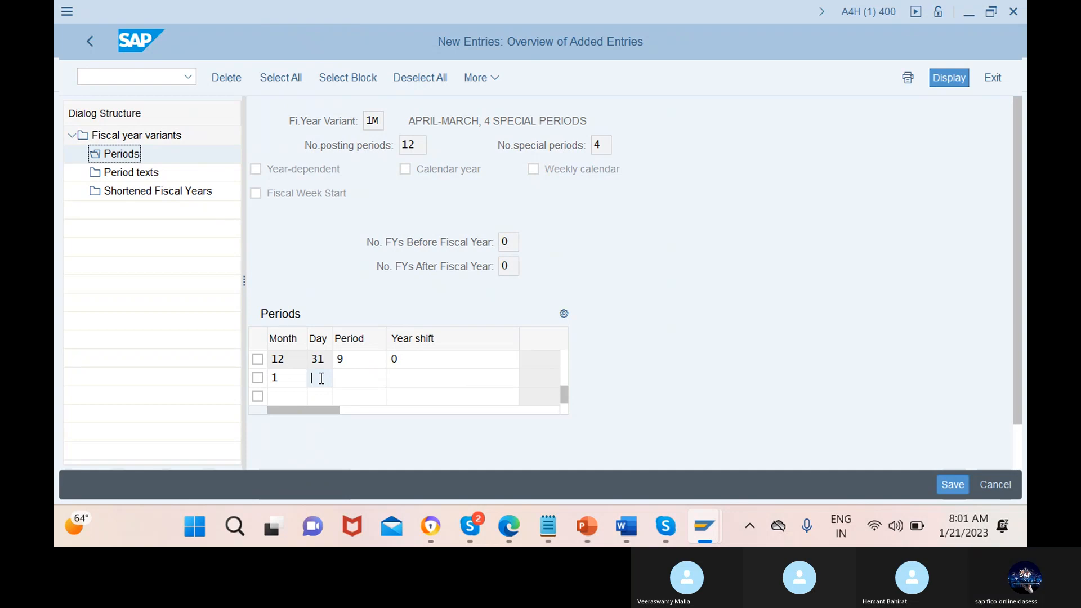
text(31)
click(361, 379)
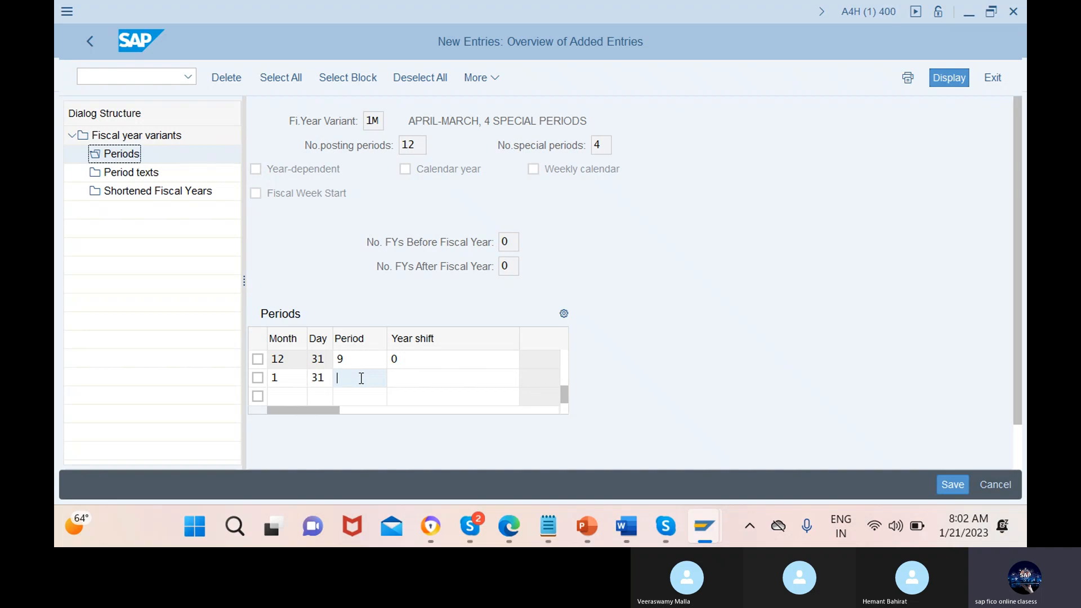
text(1)
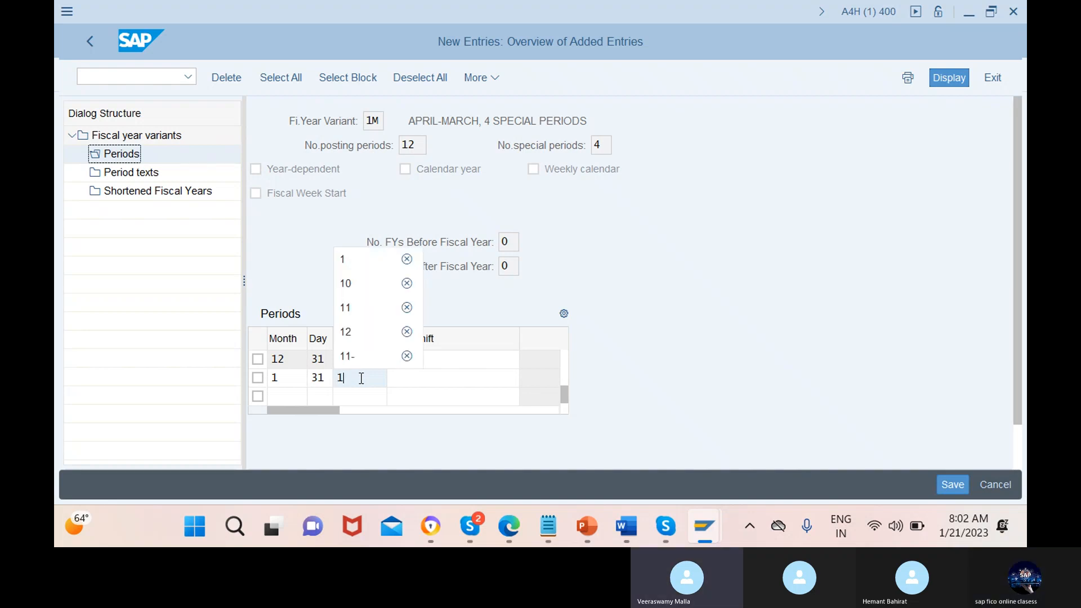
text(0)
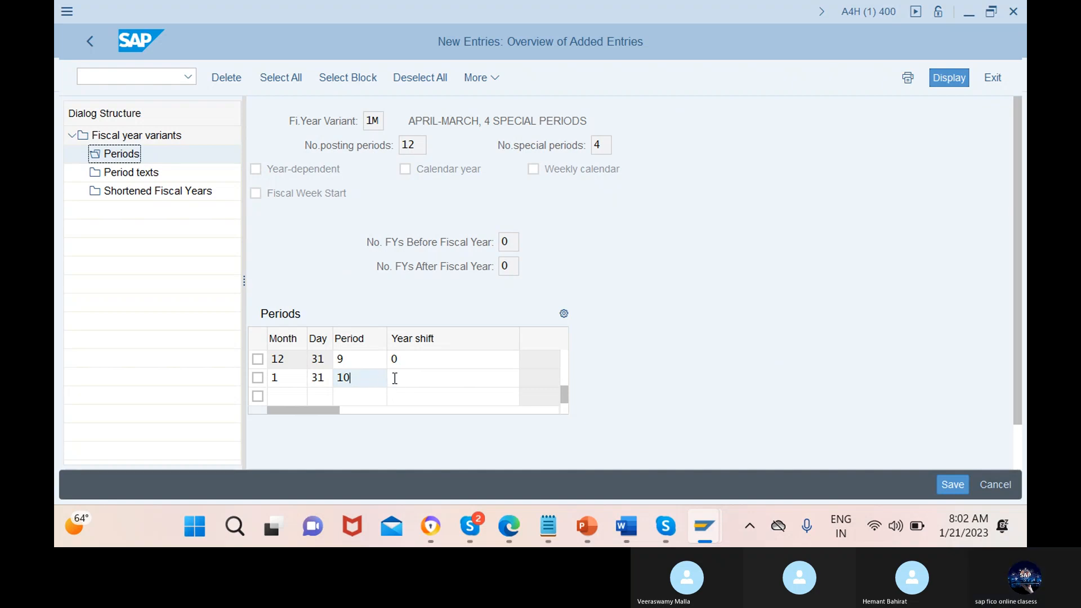
Check the year-shift notes in Notepad, return to SAP and set the January row's year shift to -1
click(455, 378)
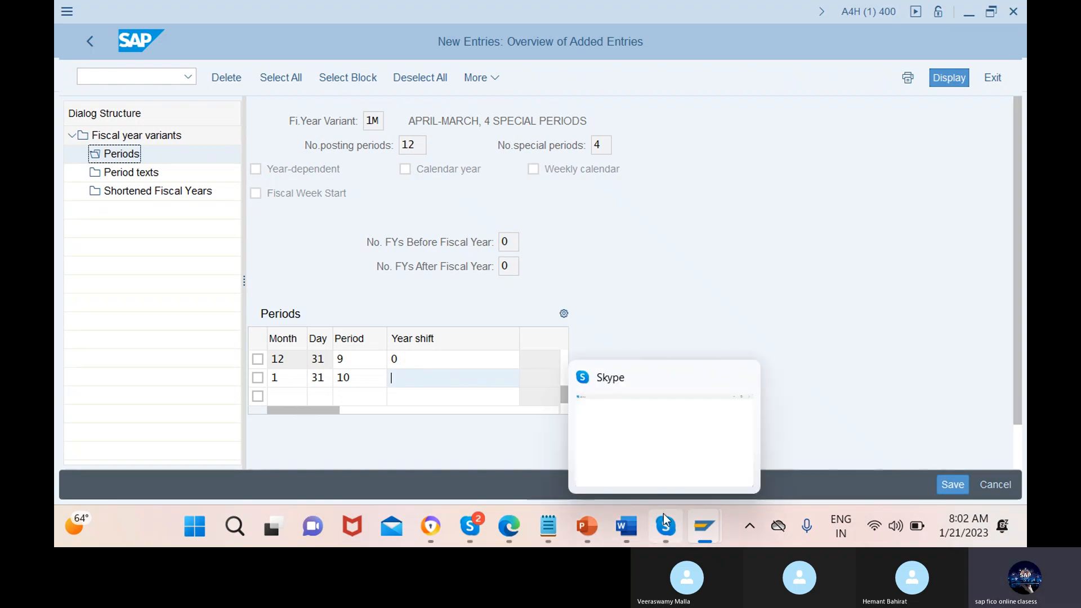
mouse_move(553, 526)
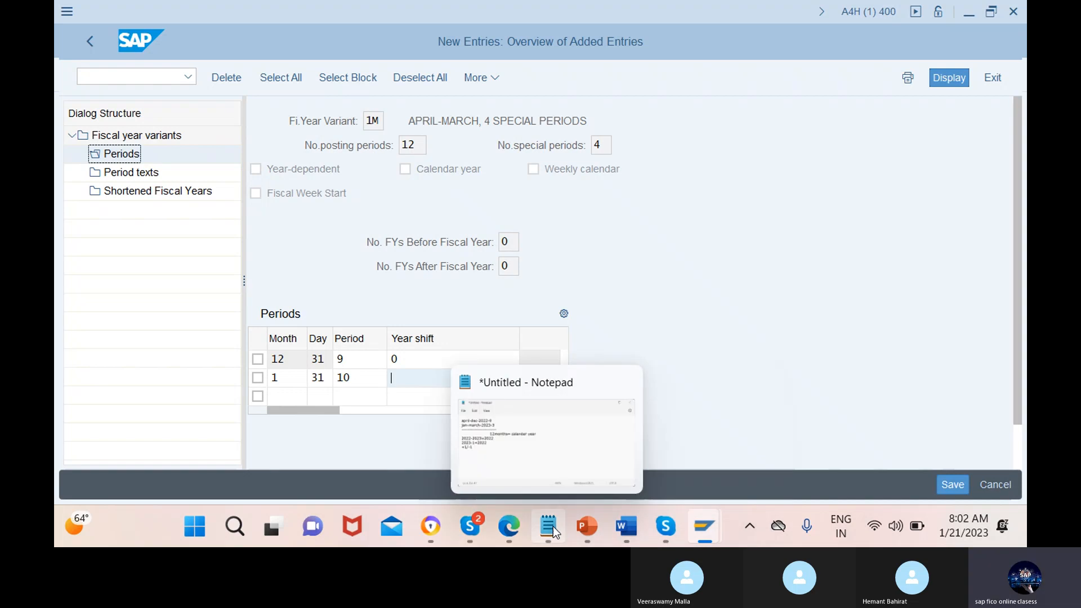
click(554, 444)
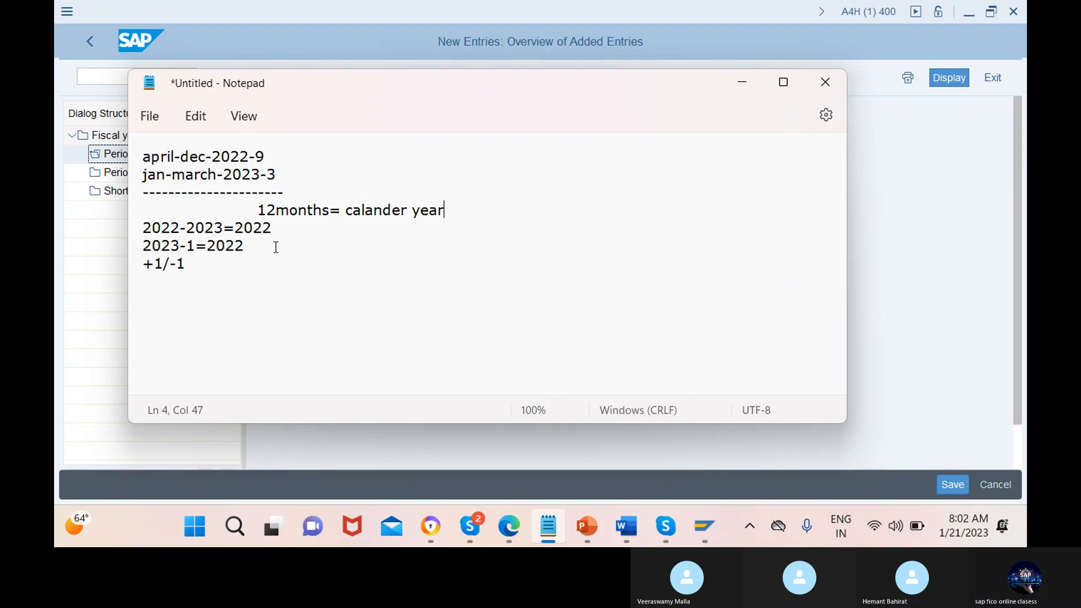
click(744, 92)
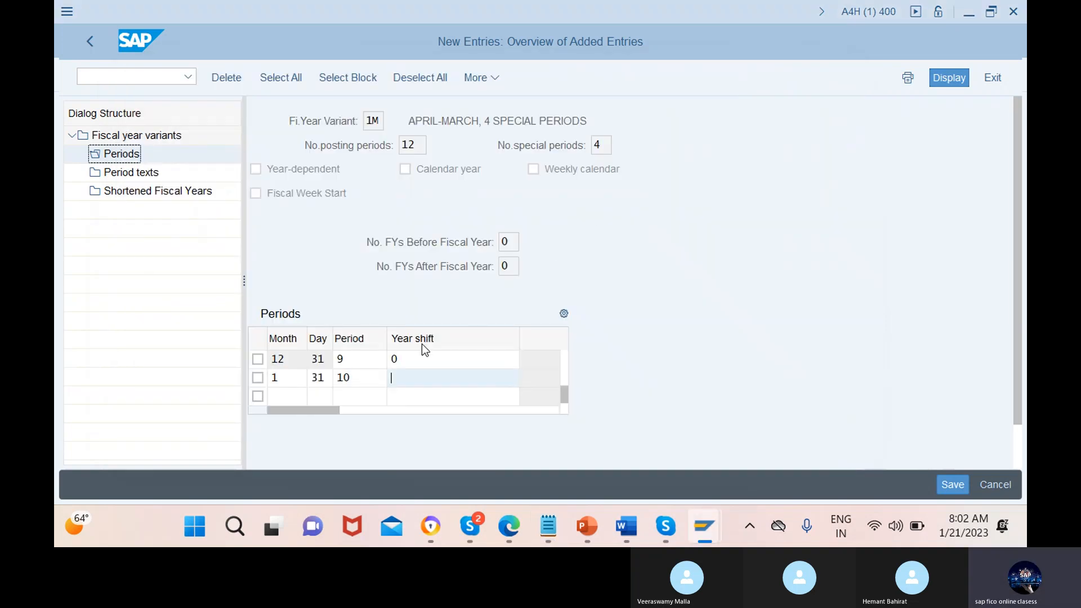
text(-1)
Enter the February period row with month 2, day 28, period 11 and year shift -1
click(280, 398)
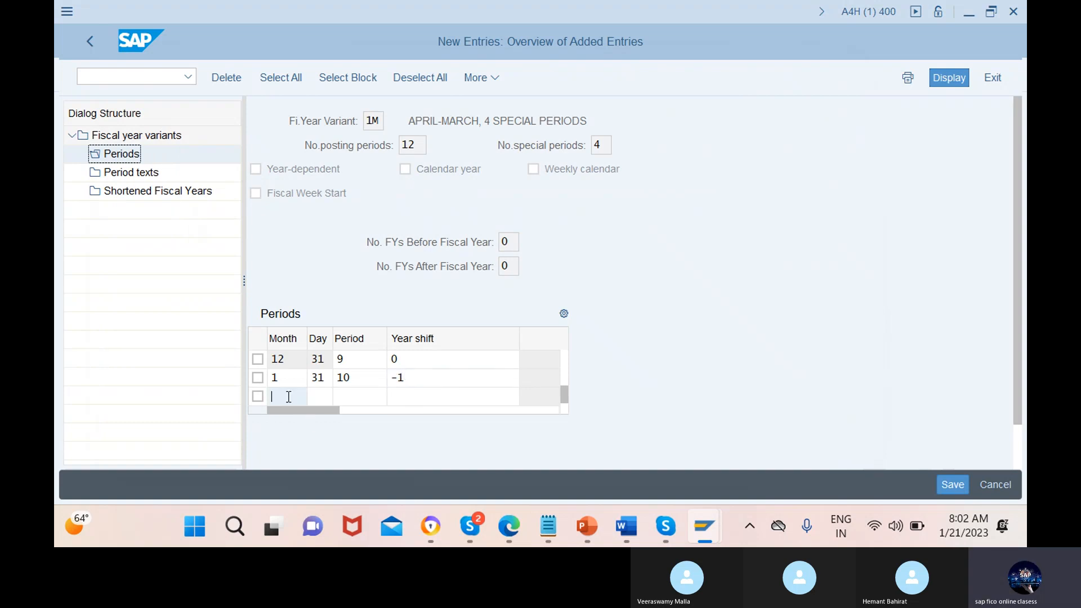
text(2)
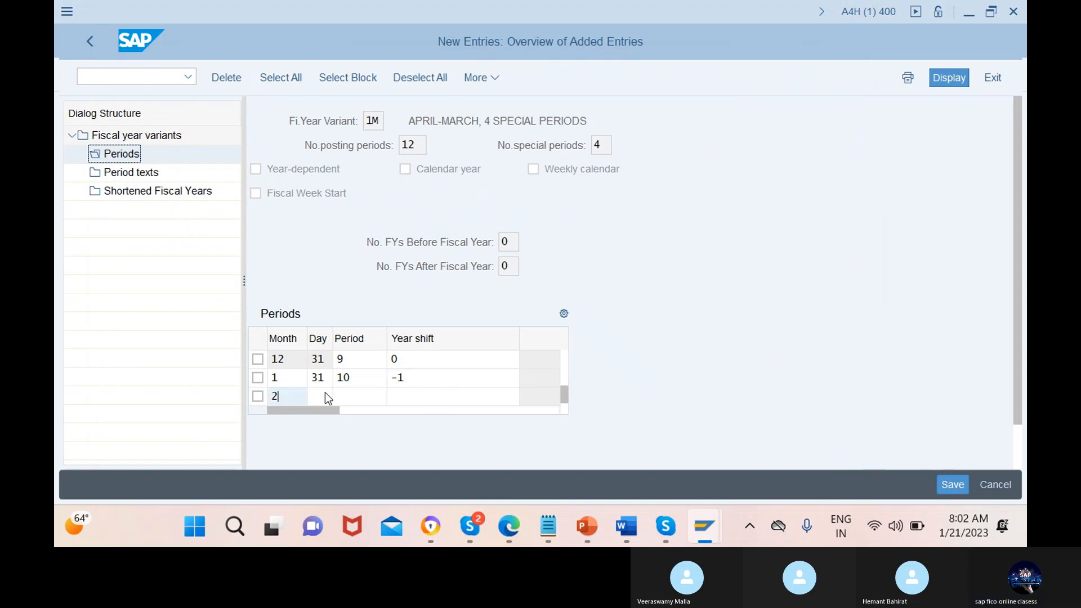
click(313, 398)
text(2)
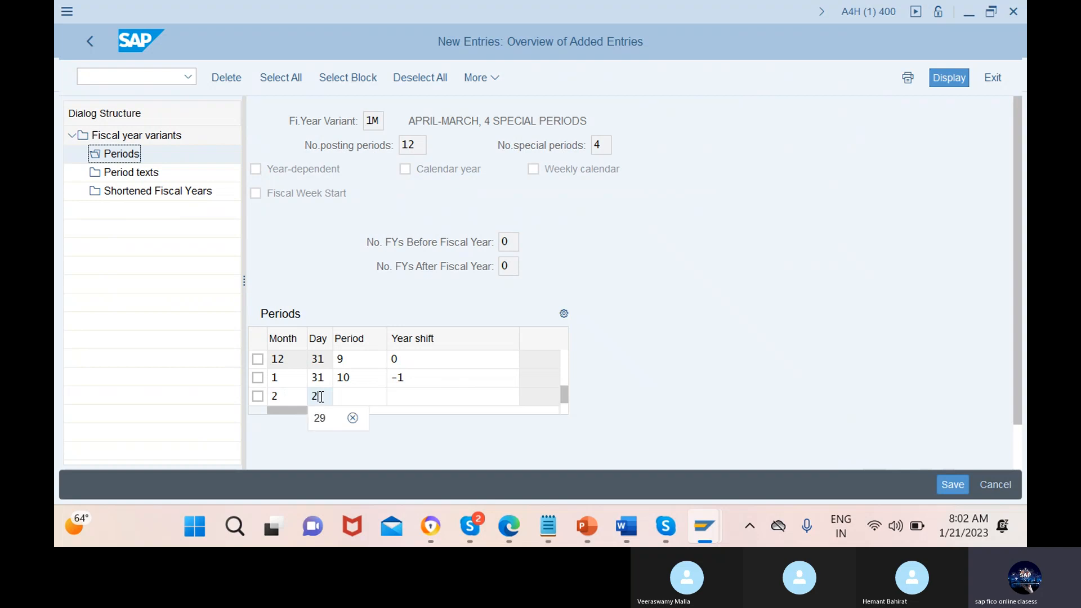
text(8)
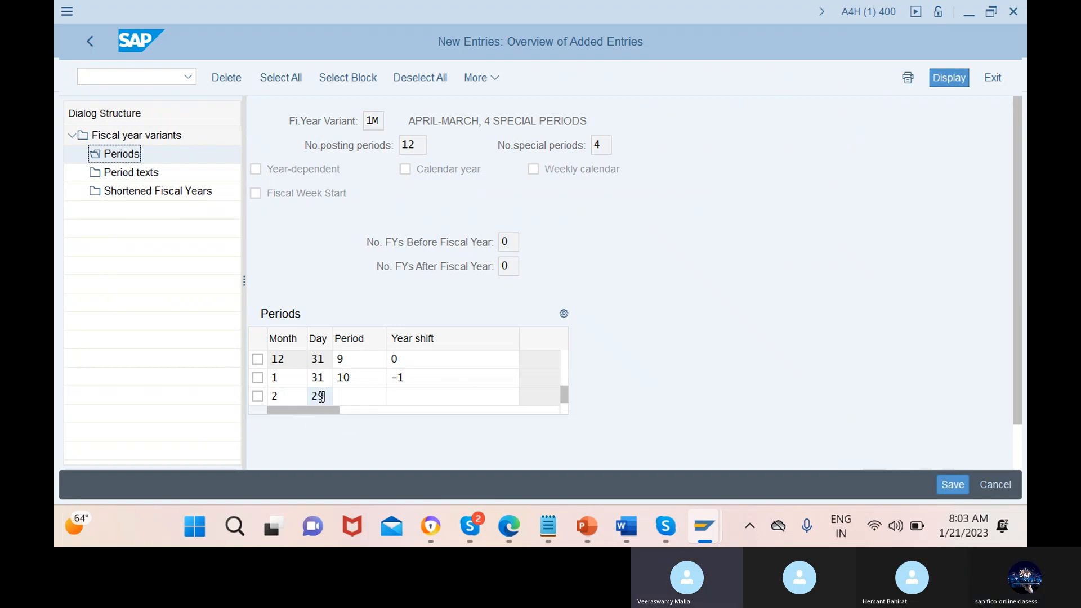
key(BackSpace)
text(8)
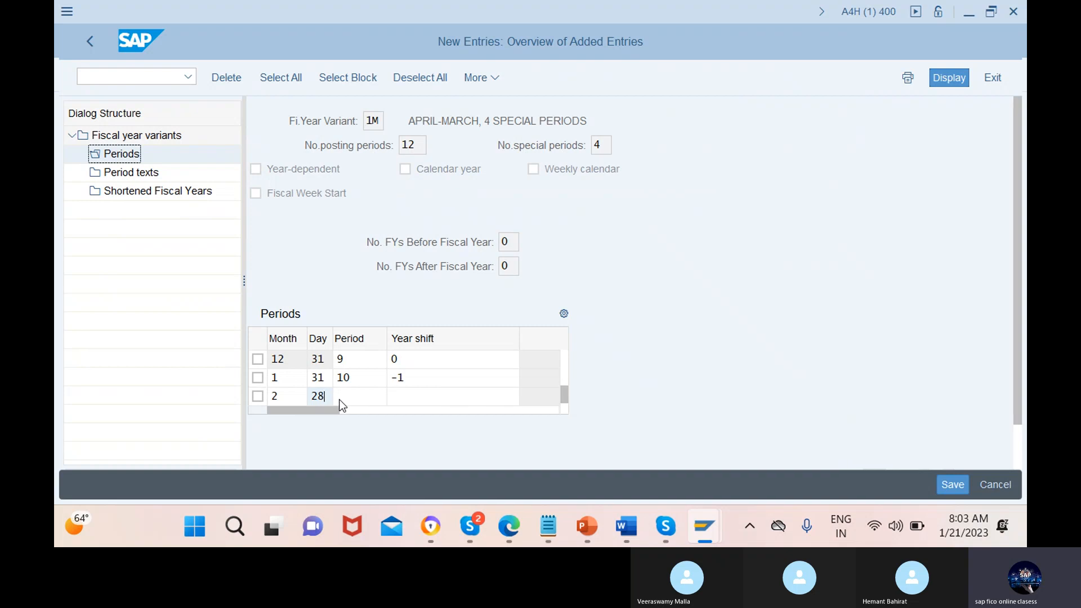
click(362, 397)
text(11)
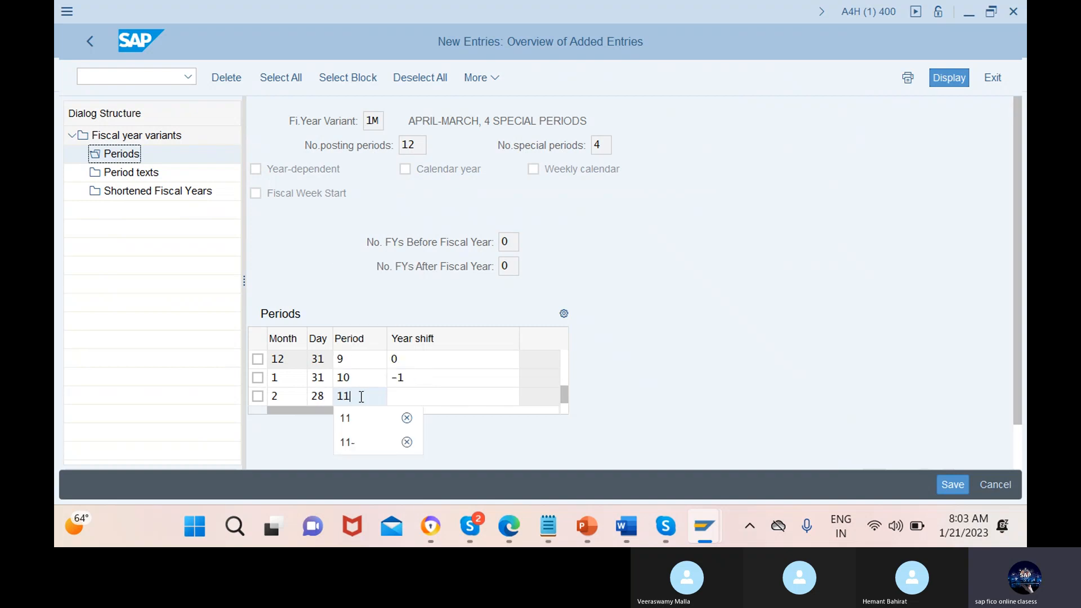
click(455, 397)
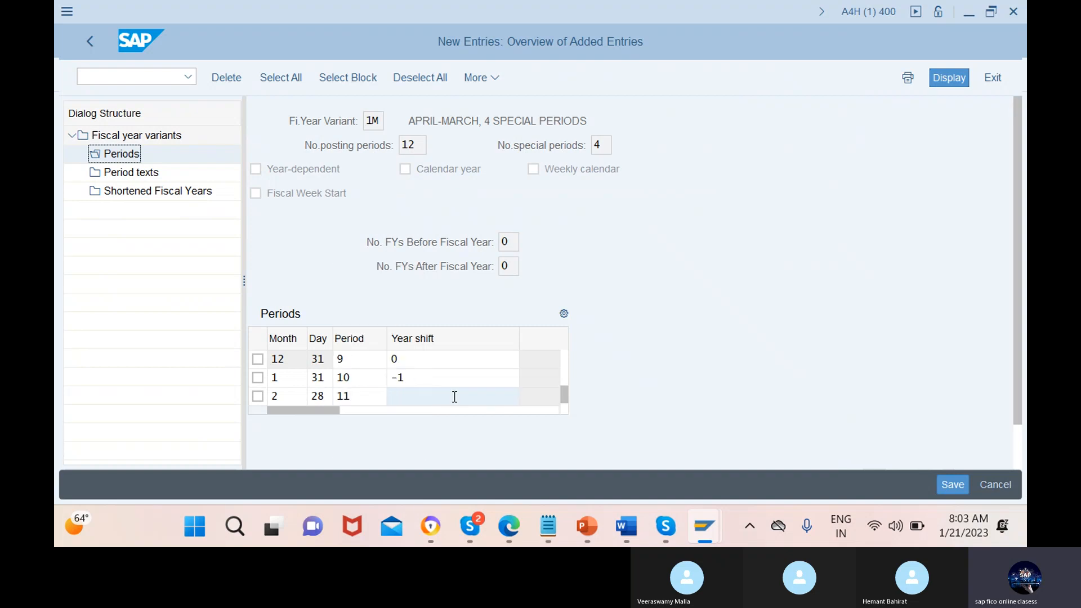
text(-1)
key(Return)
Enter the March period row with month 3, day 31, period 12 and year shift -1, and save the period definitions
click(288, 379)
text(3)
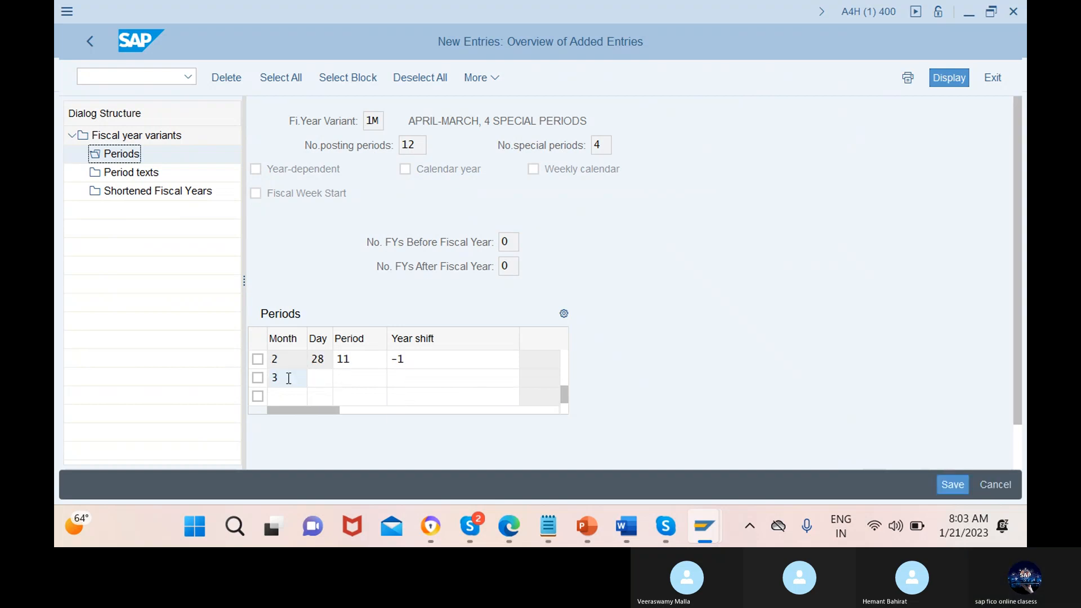
click(324, 379)
text(31)
click(360, 378)
text(12)
click(454, 378)
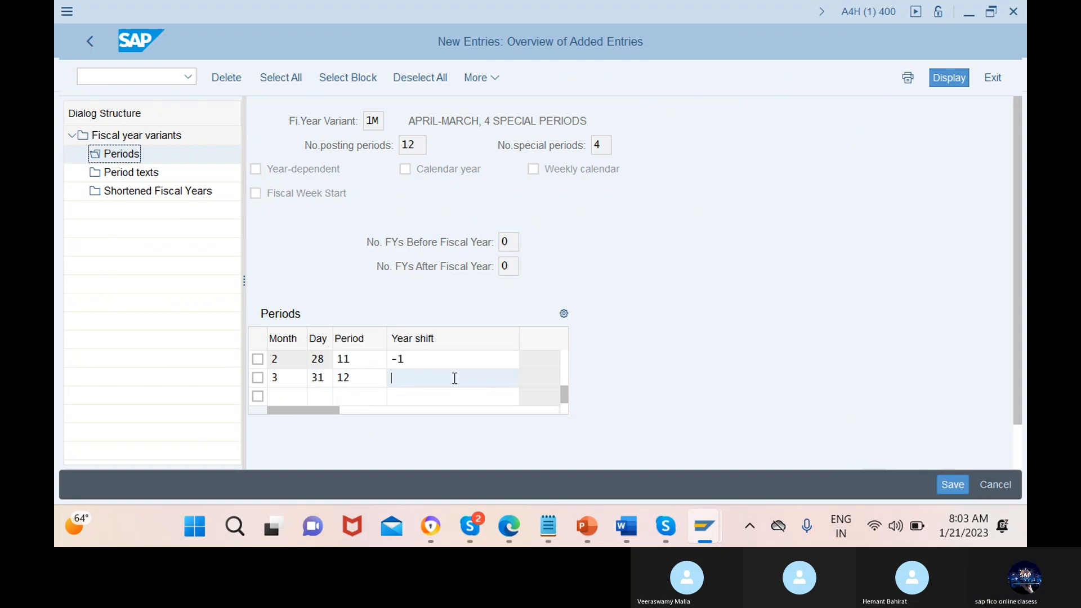
text(-1)
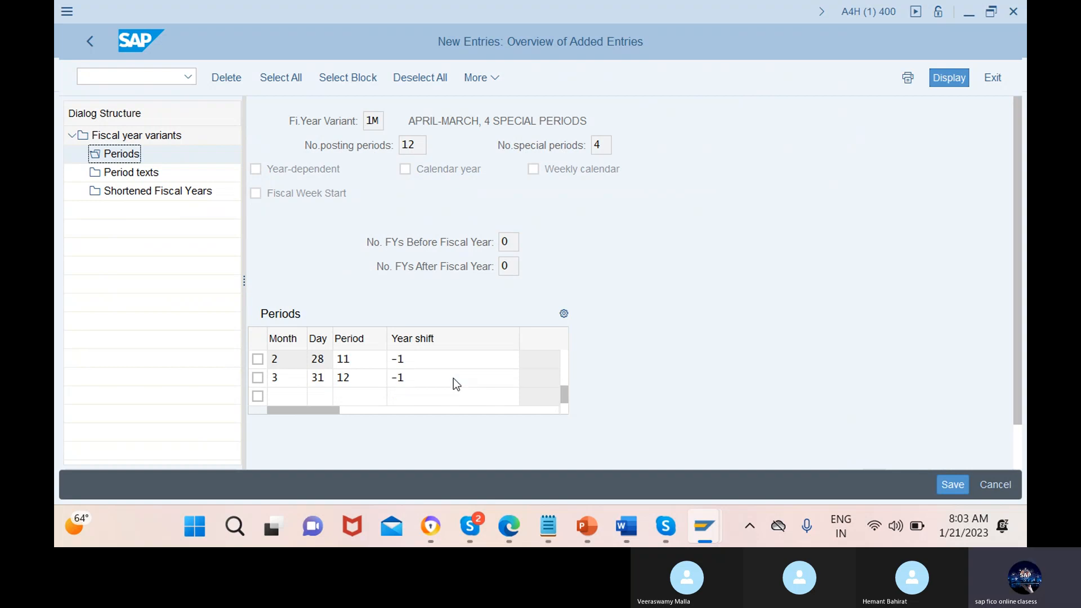
click(288, 395)
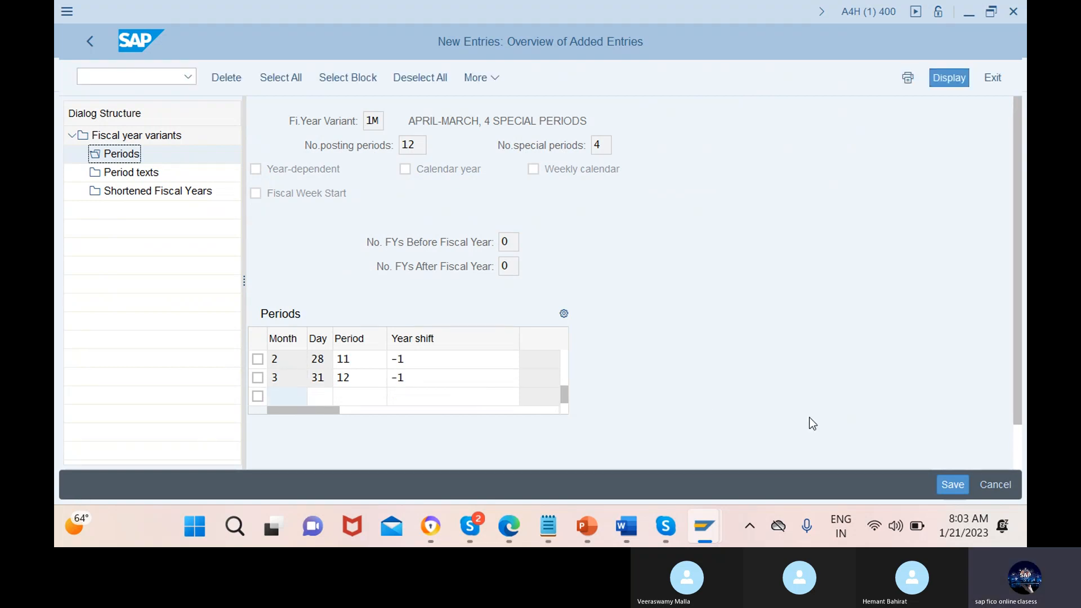
click(953, 486)
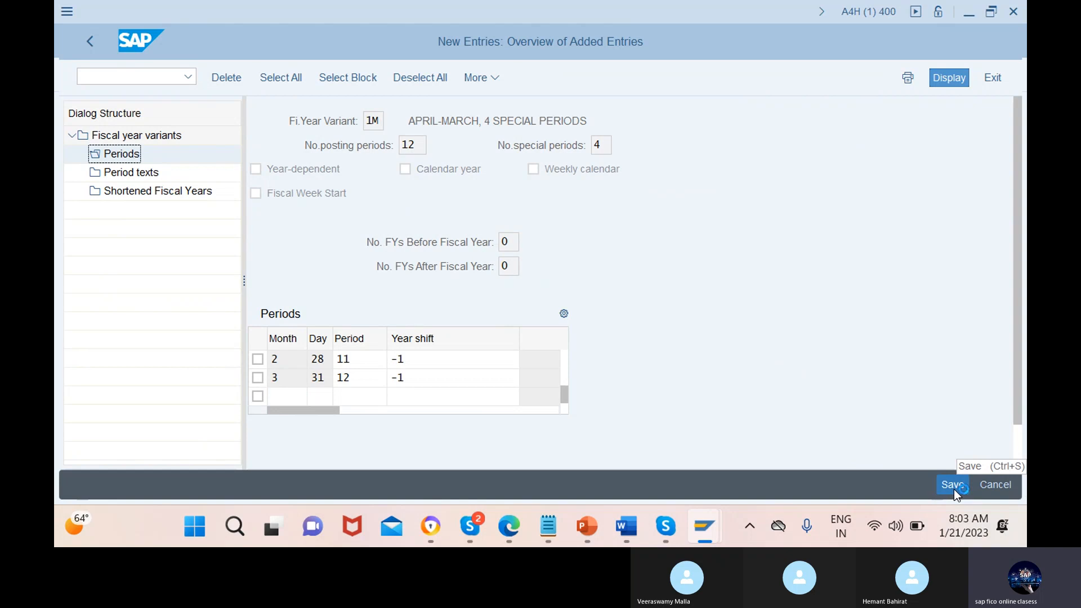
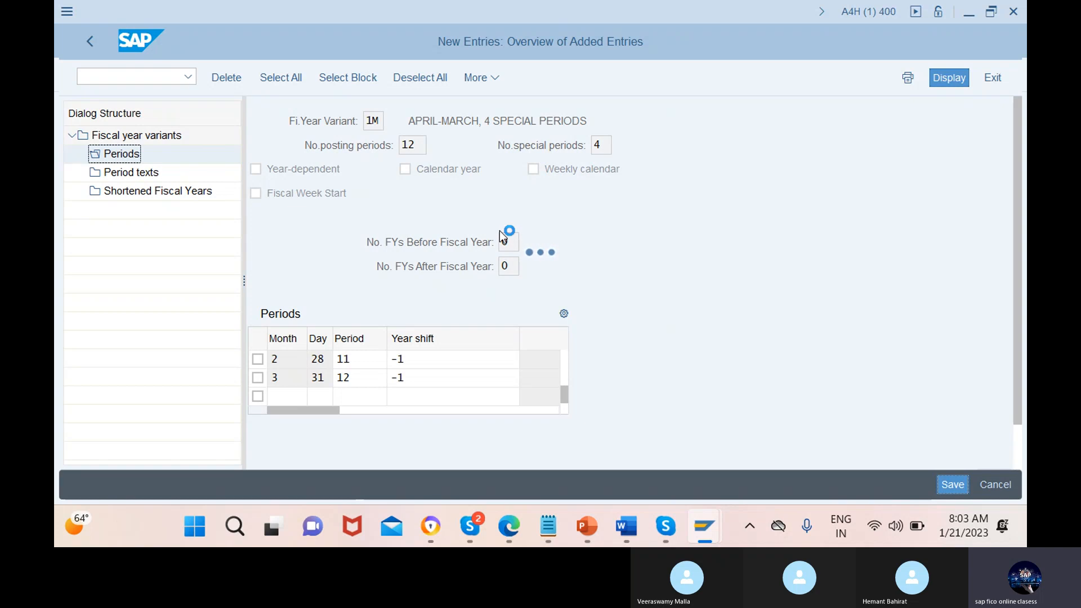
Switch to the second SAP session and open the fiscal year variants overview with transaction /nob29
mouse_move(694, 517)
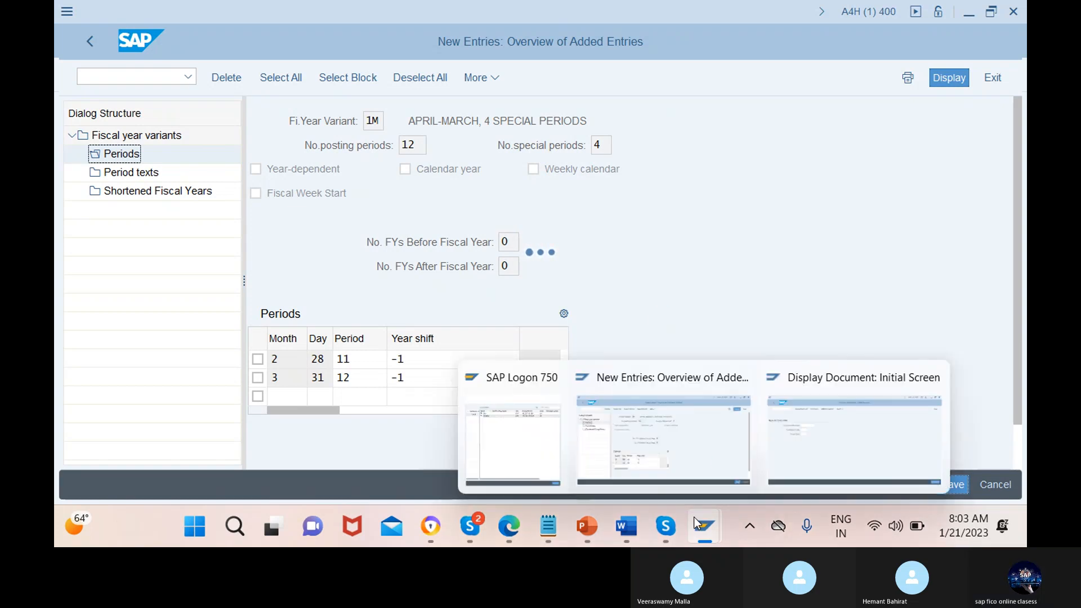
click(795, 438)
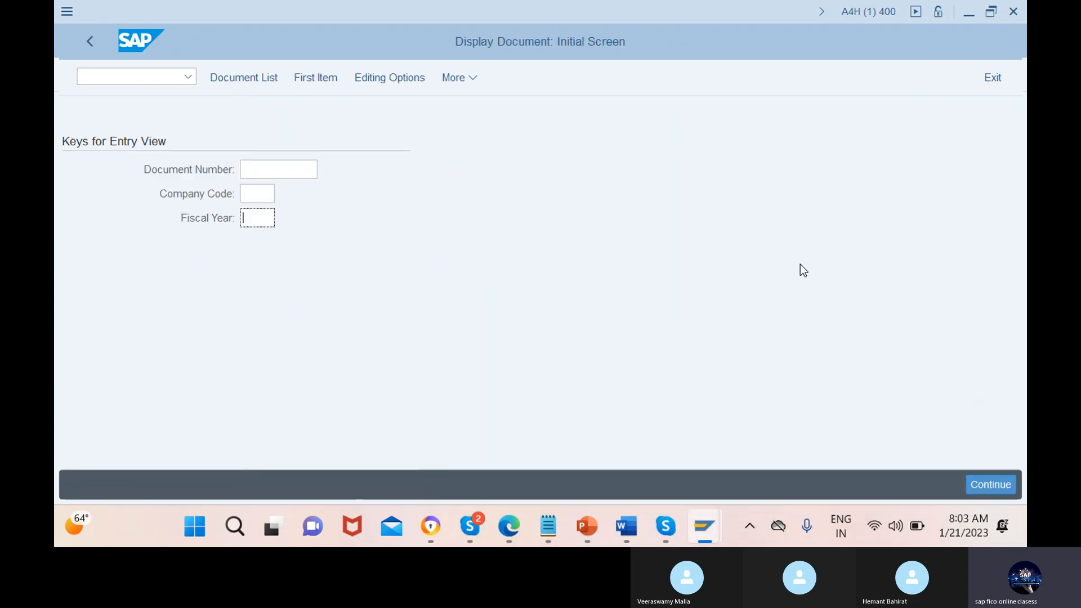
click(148, 78)
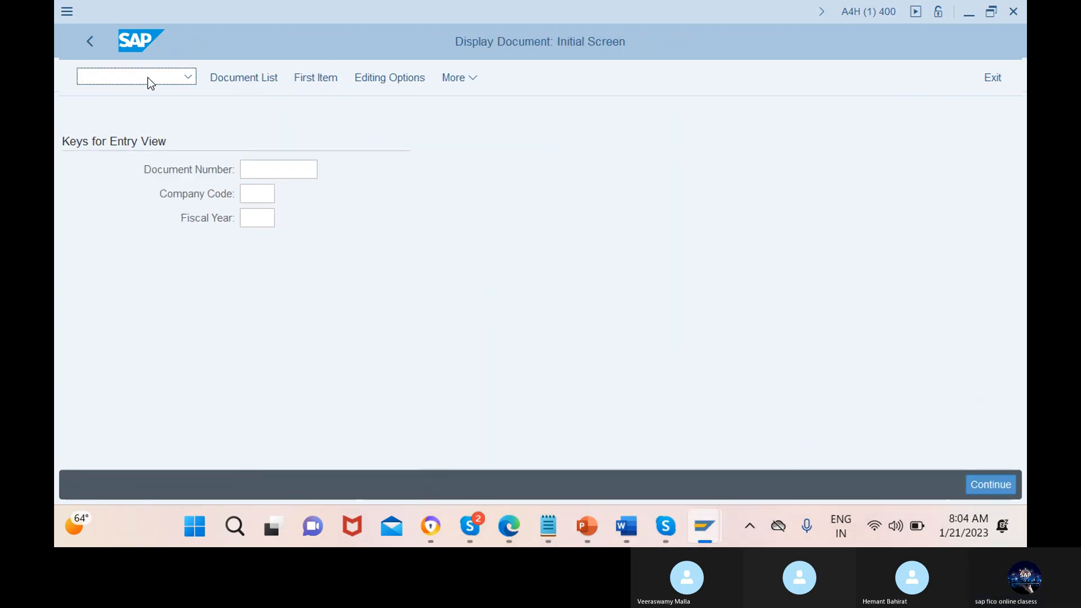
text(/nob29)
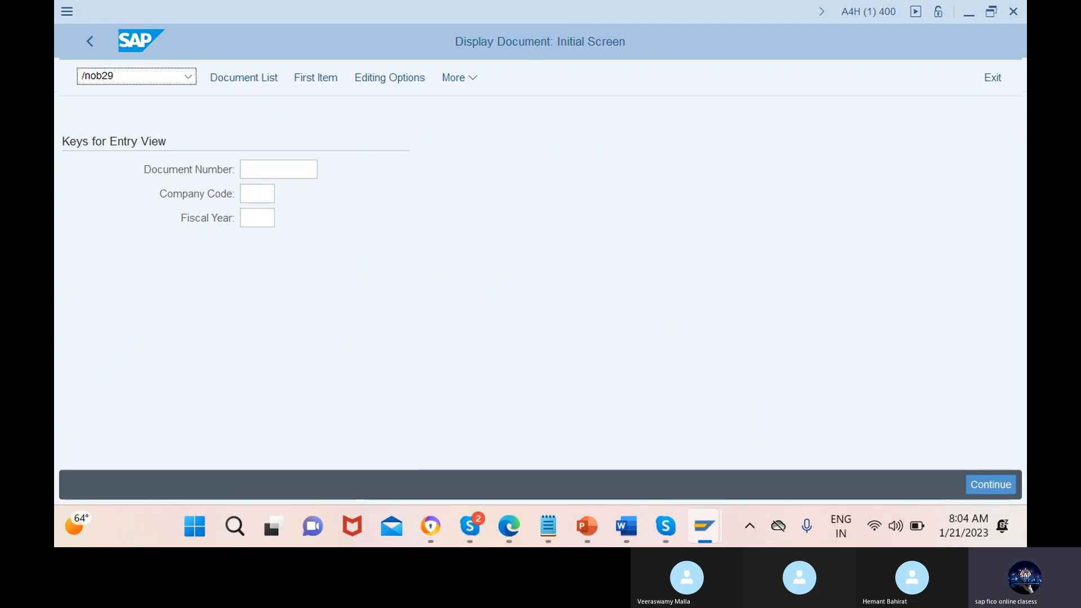
key(Return)
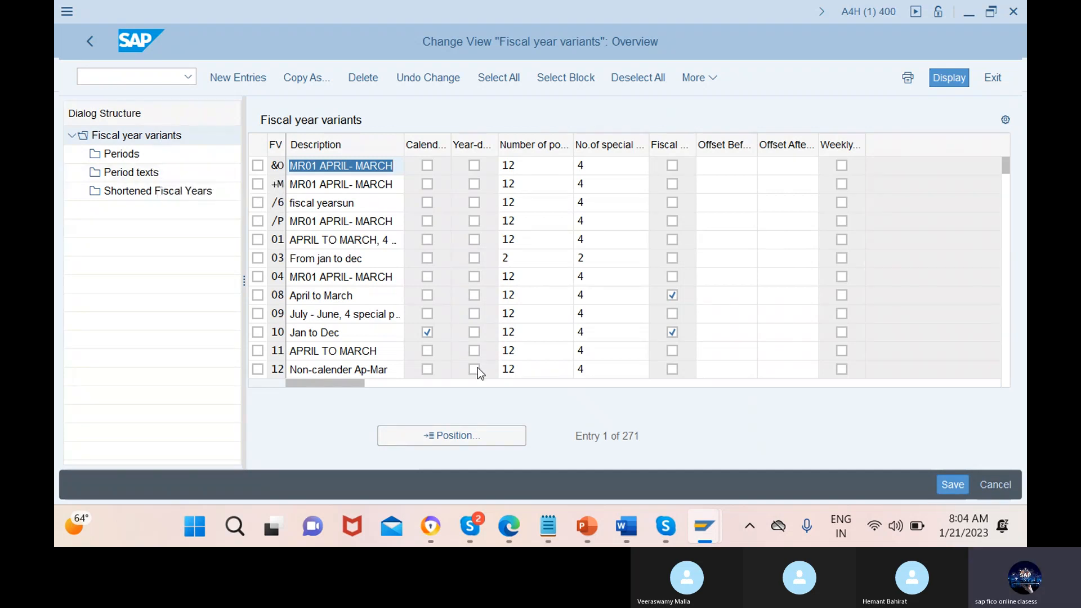
mouse_move(686, 544)
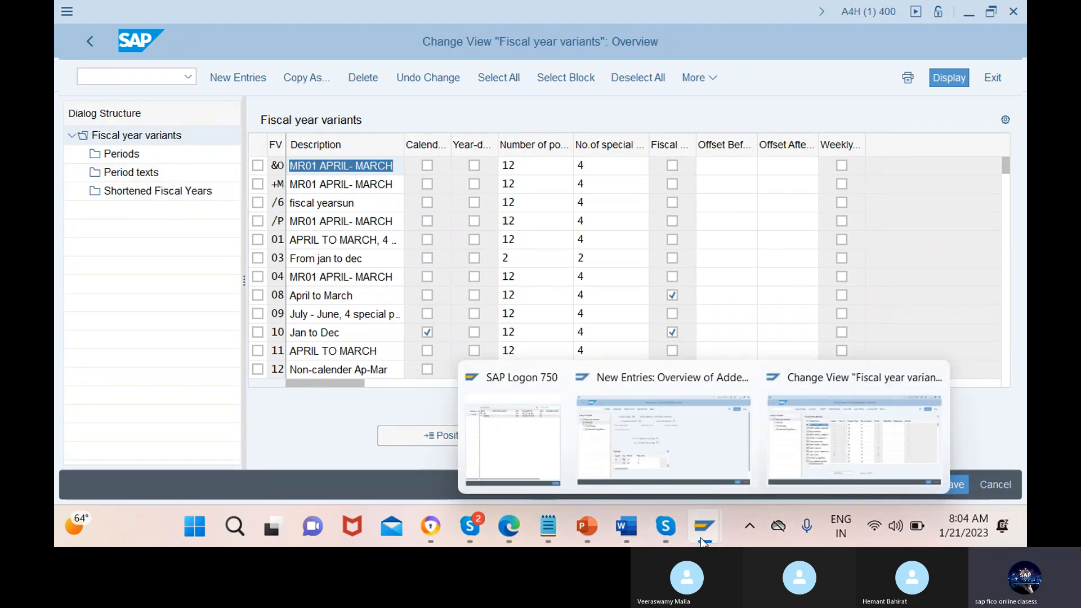
click(675, 449)
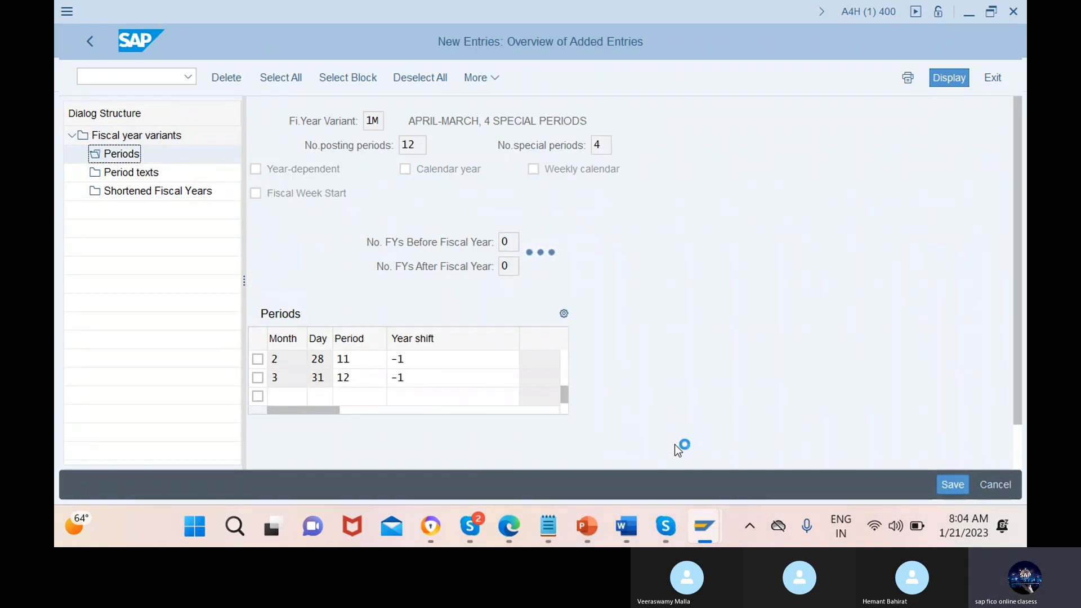
mouse_move(706, 526)
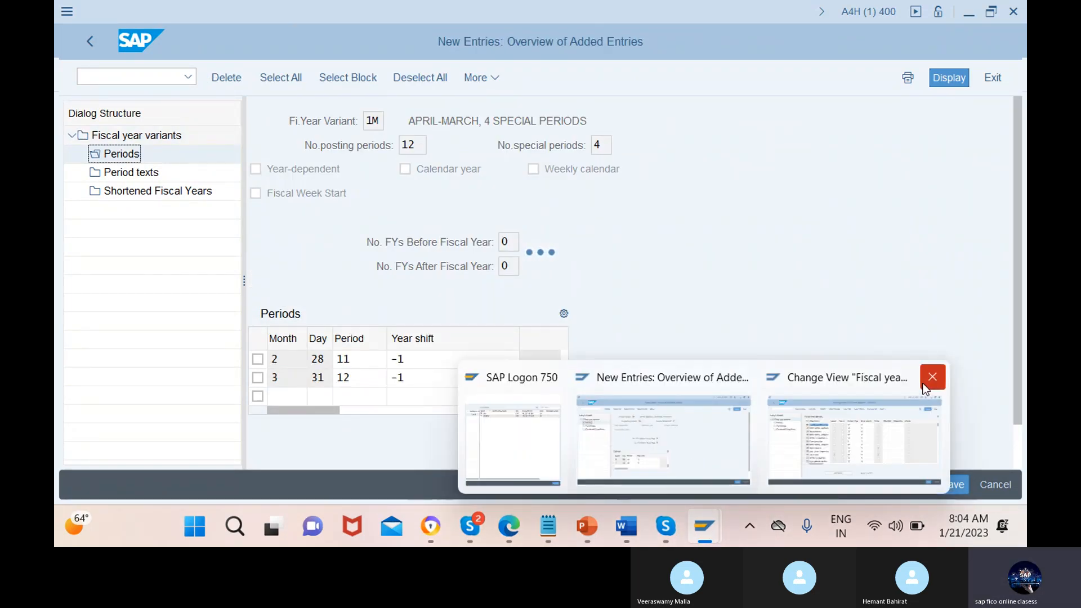
mouse_move(927, 385)
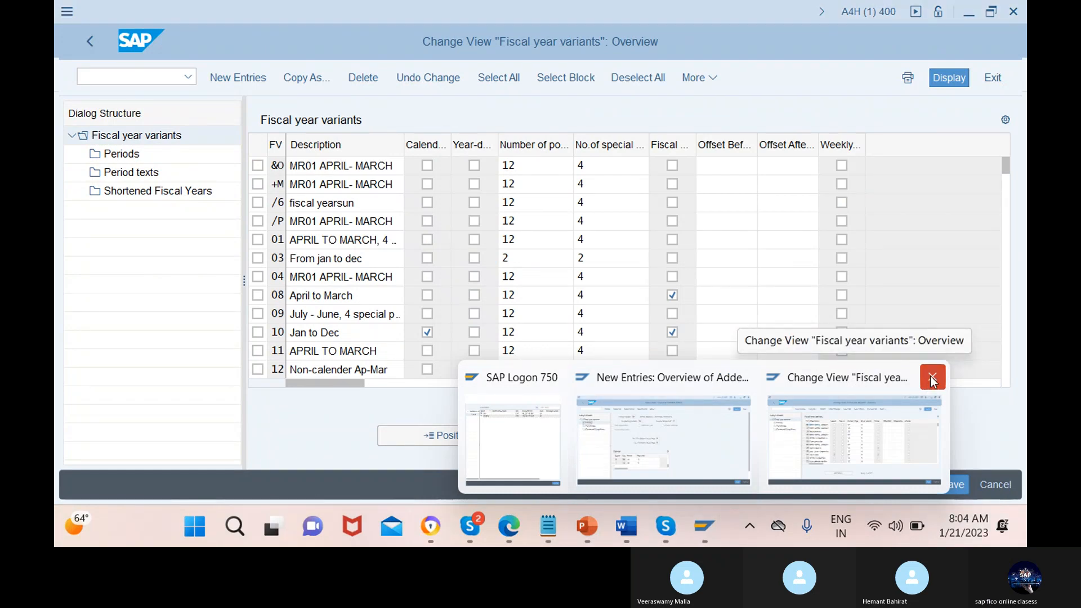
click(933, 377)
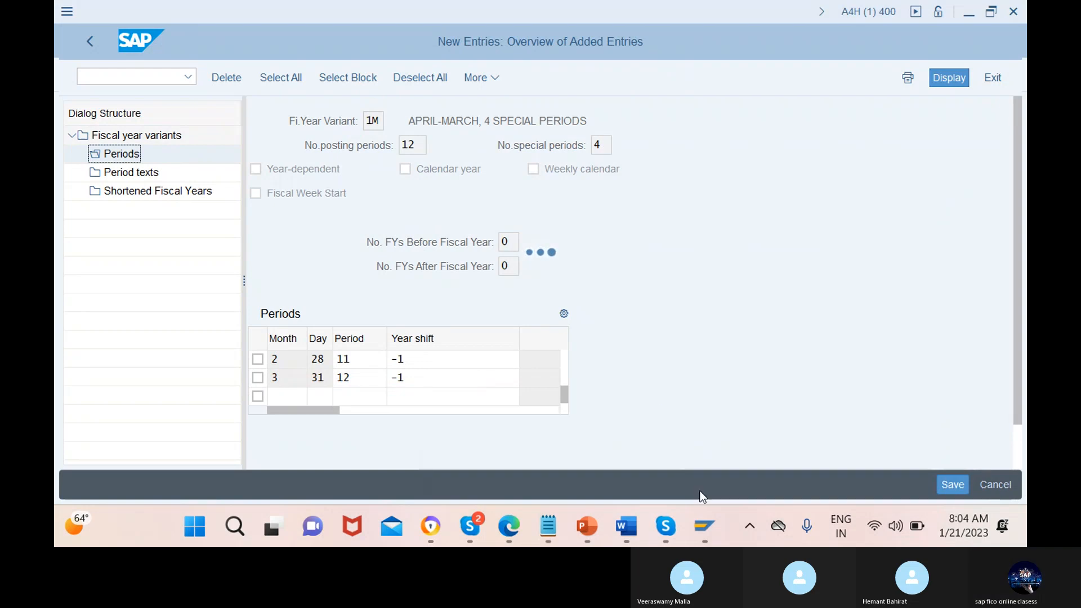
mouse_move(705, 526)
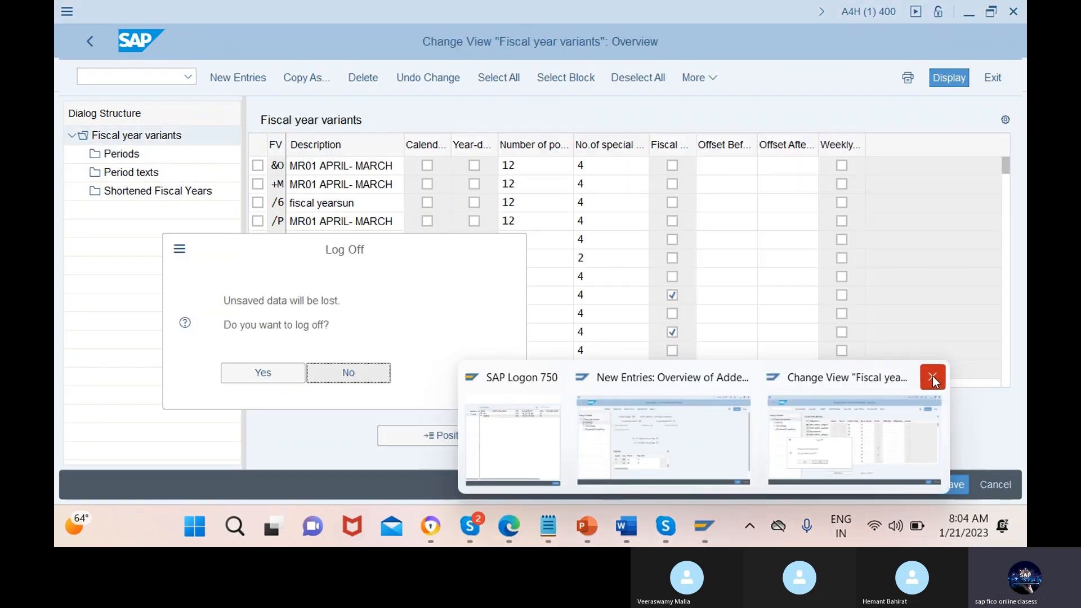
click(933, 377)
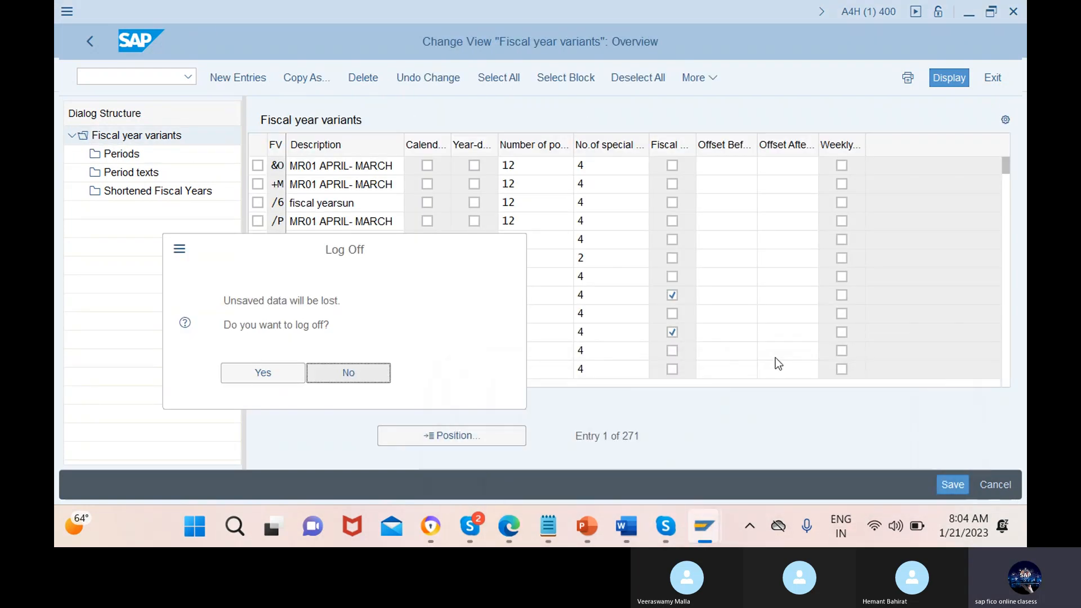
click(363, 373)
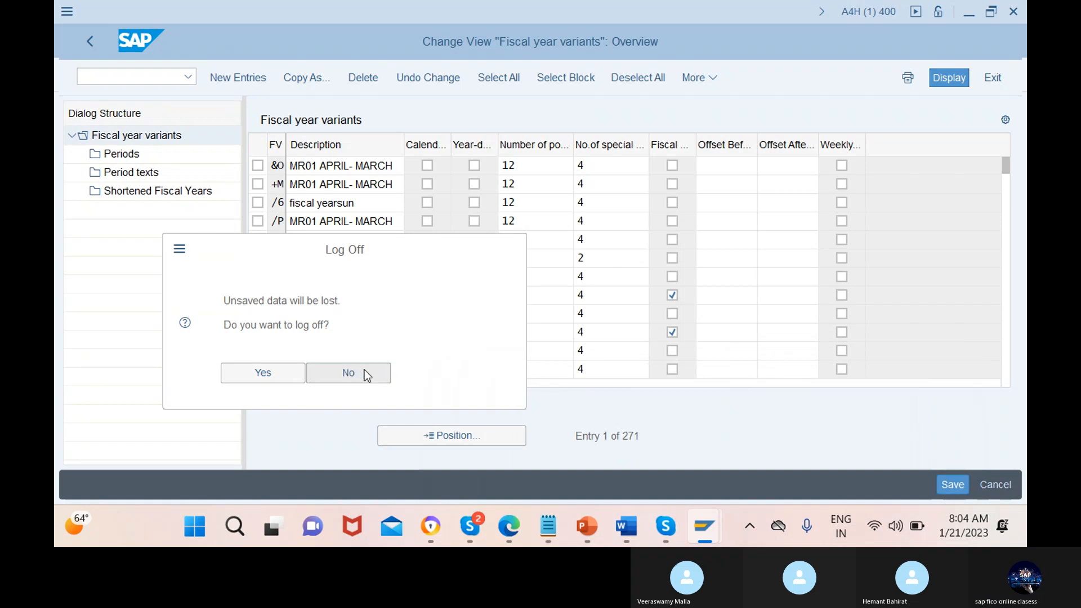
mouse_move(703, 537)
click(689, 465)
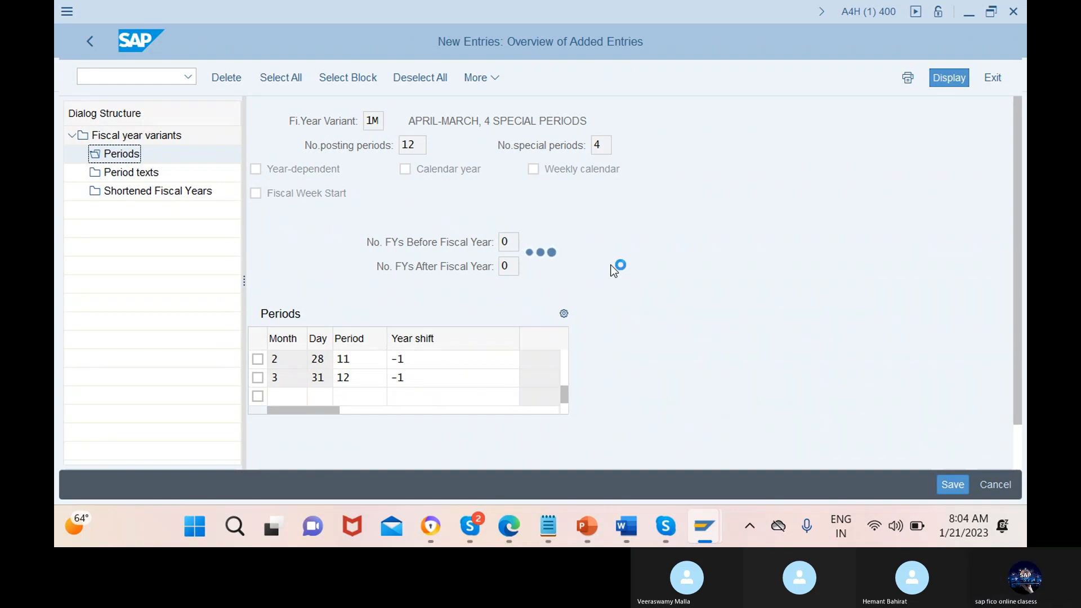
mouse_move(710, 522)
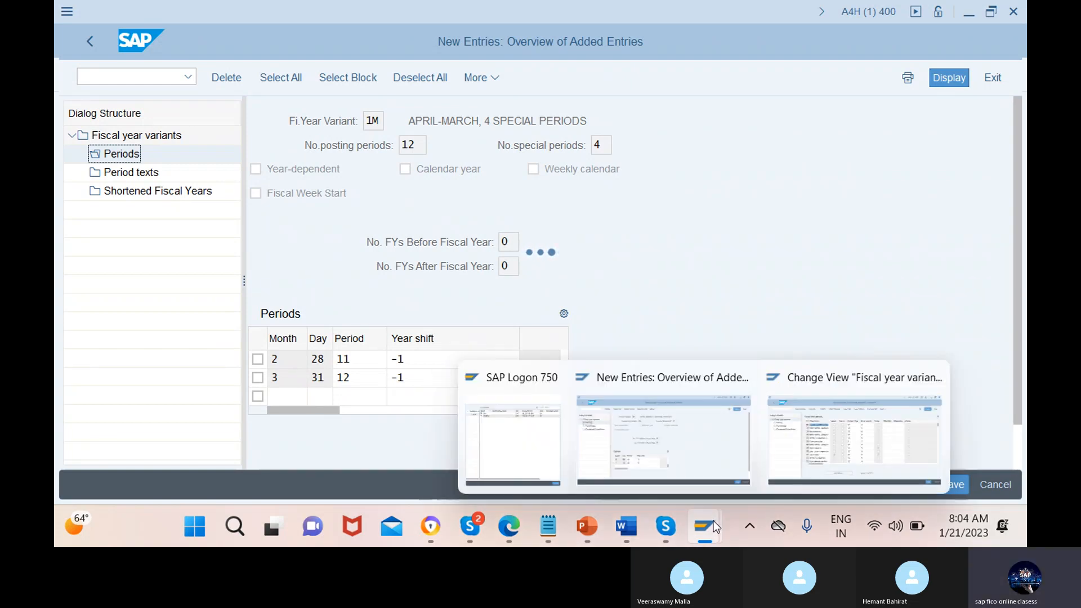
click(799, 440)
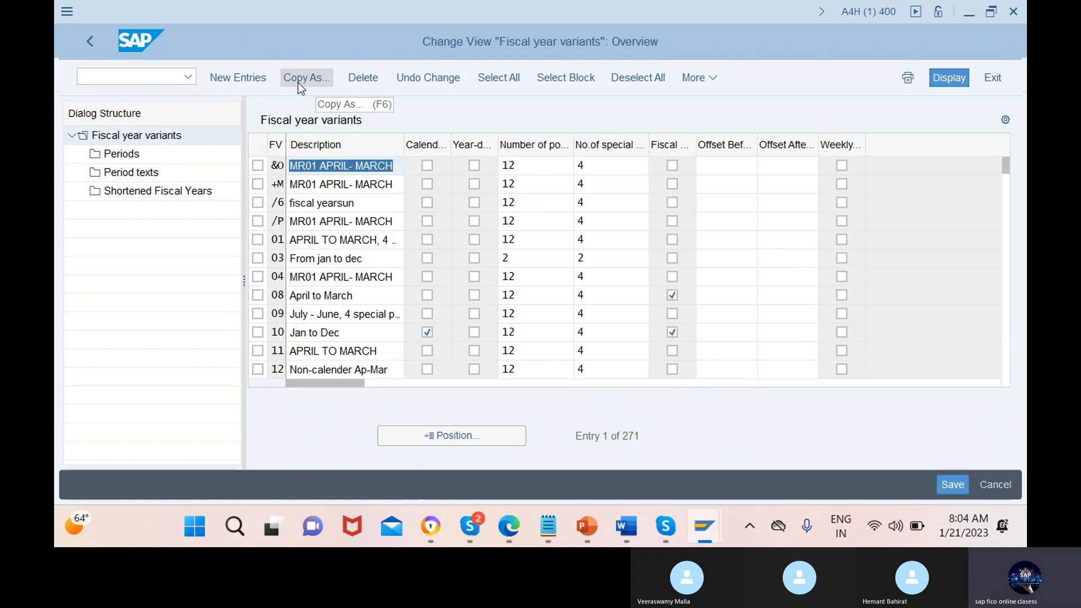
Position the fiscal year variants list at variant V3
click(452, 436)
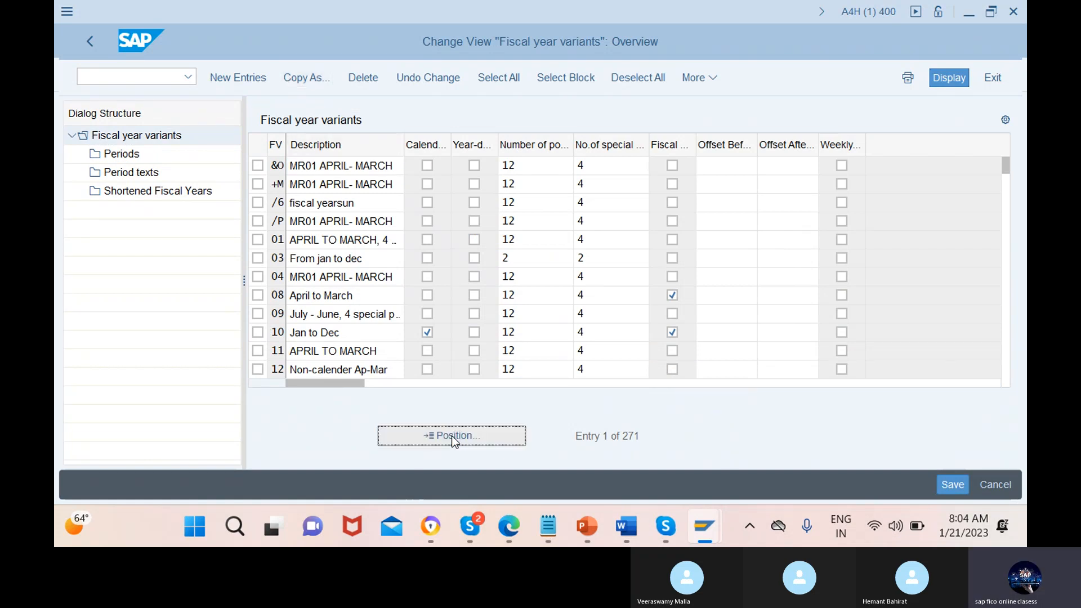
text(V)
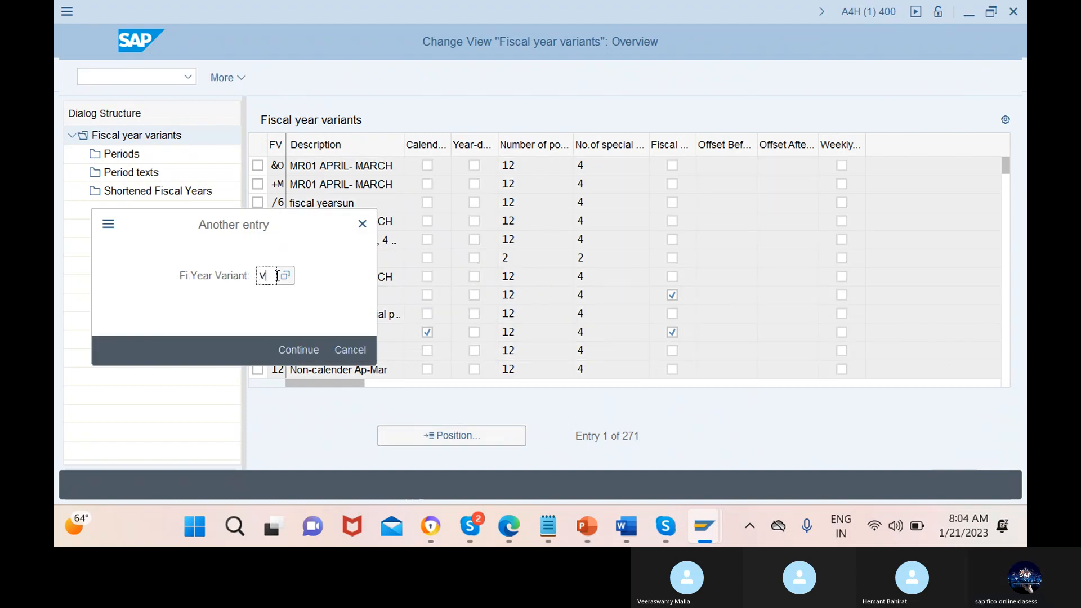
text(3)
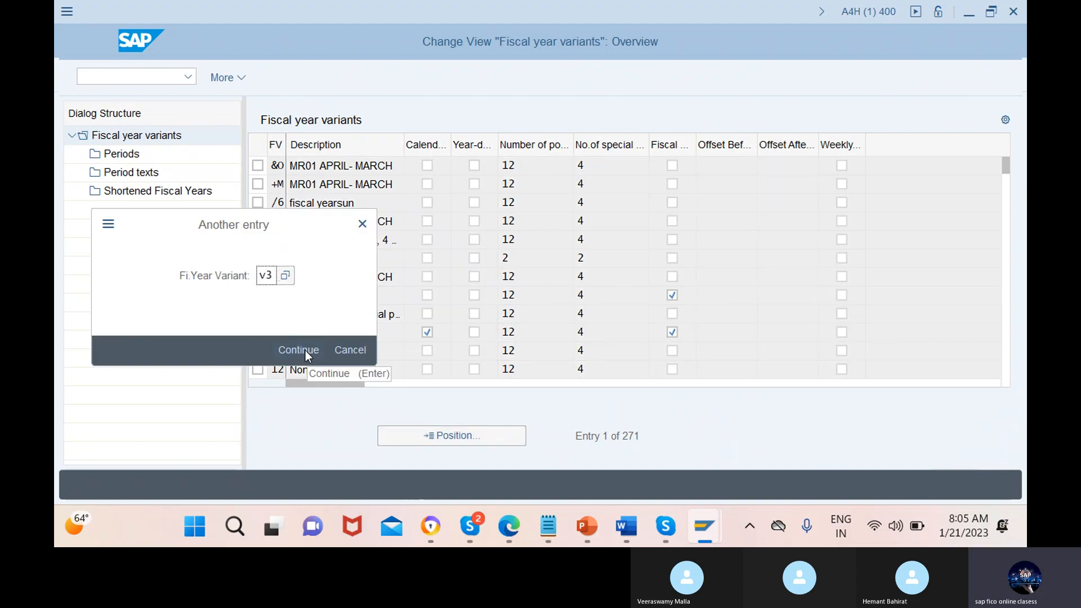
click(302, 350)
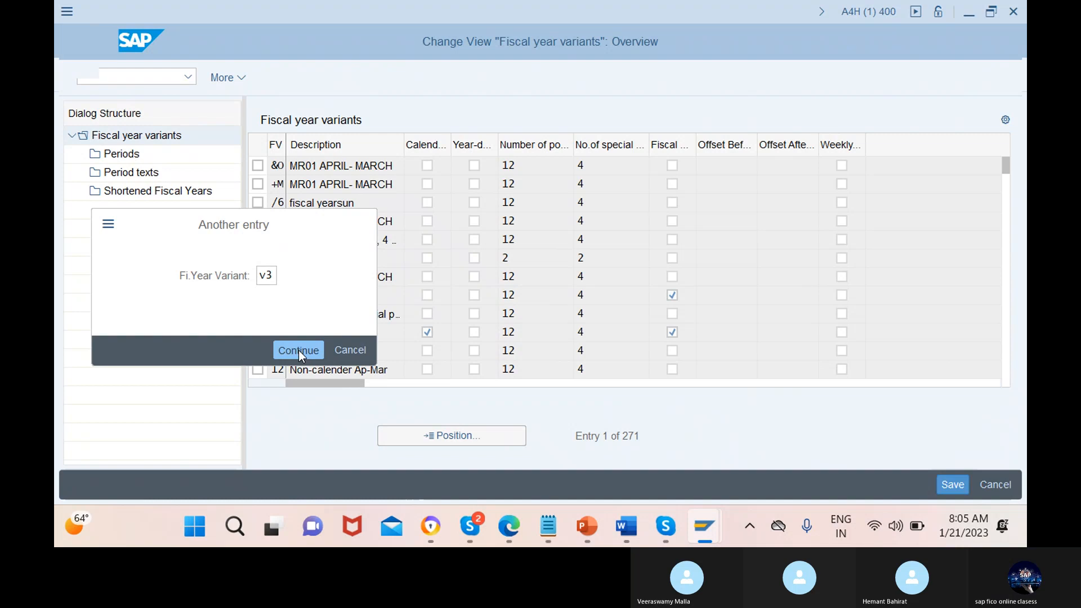
Copy fiscal year variant V3 as 1N, including all dependent entries
click(259, 166)
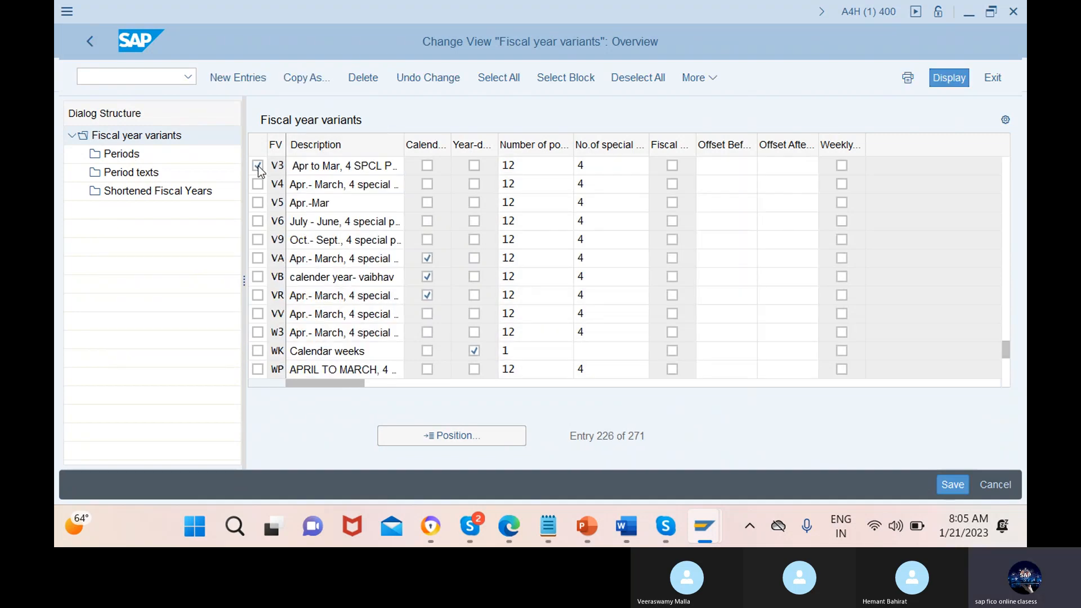
click(308, 79)
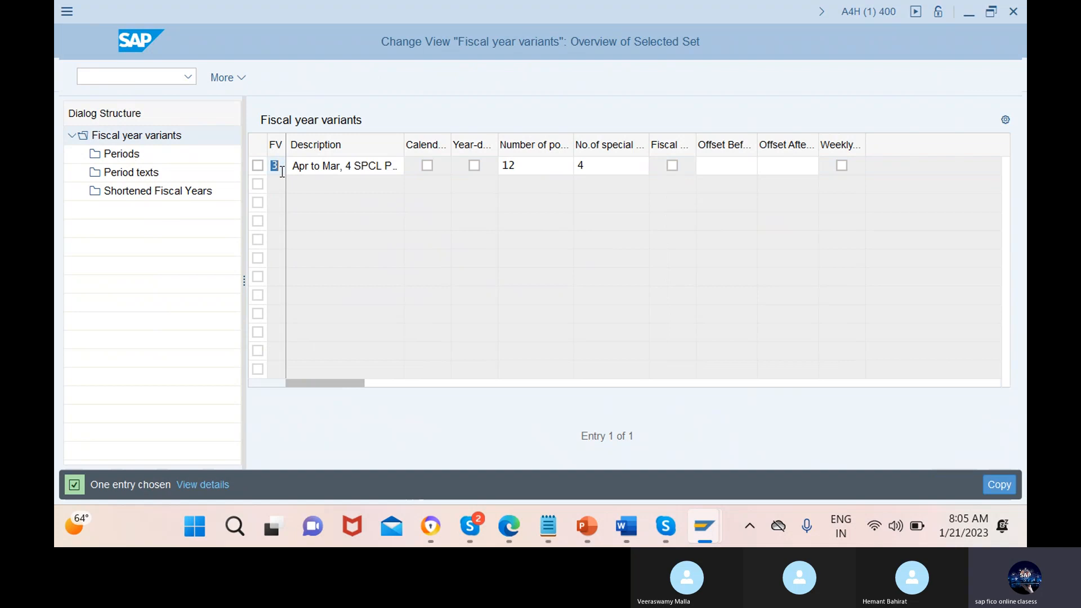
text(1n)
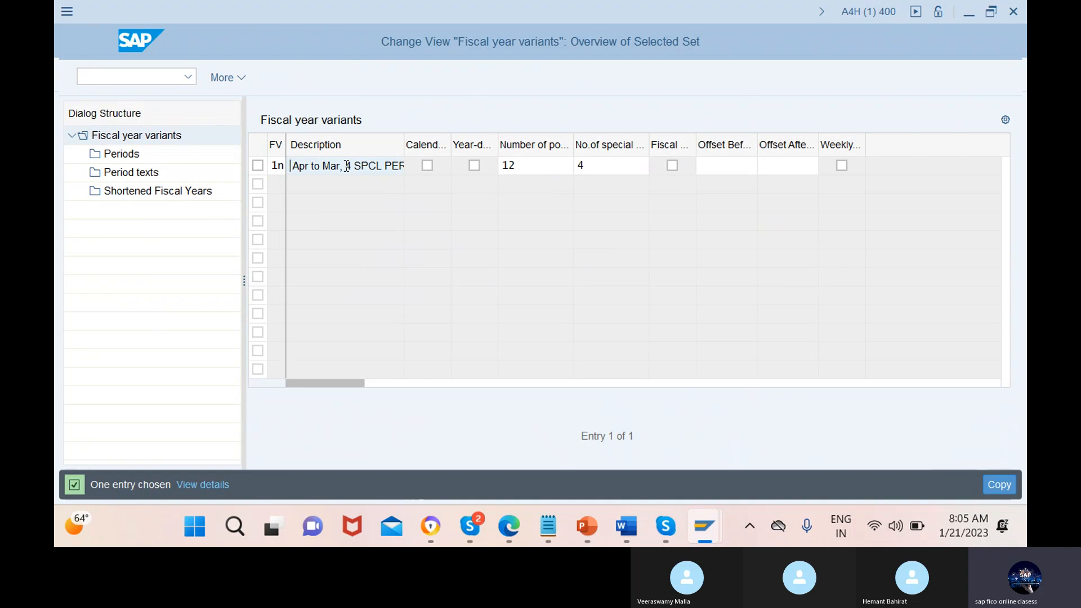
key(F6)
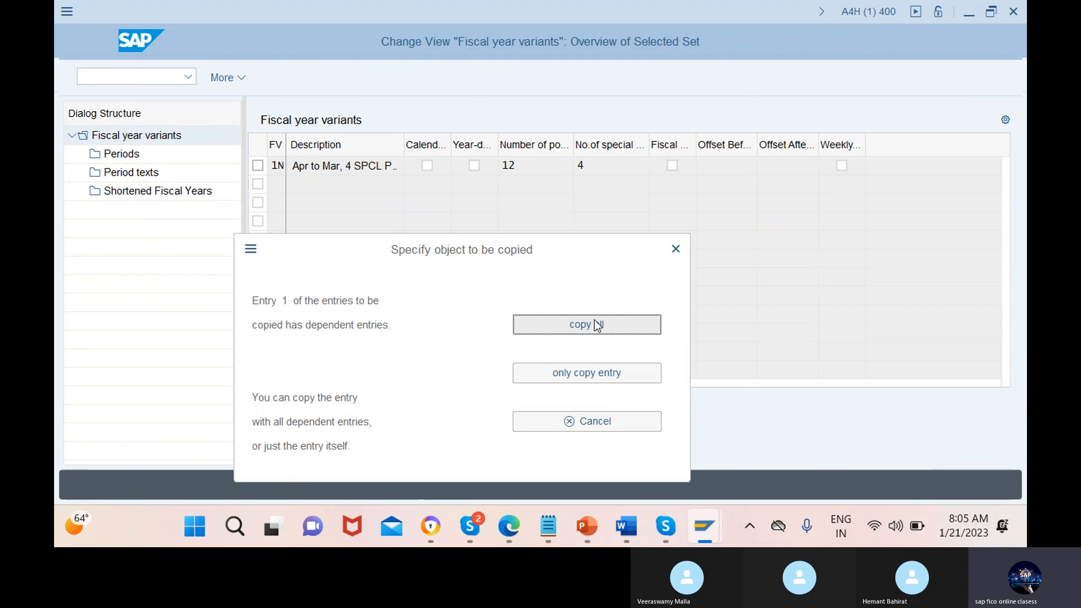
click(596, 326)
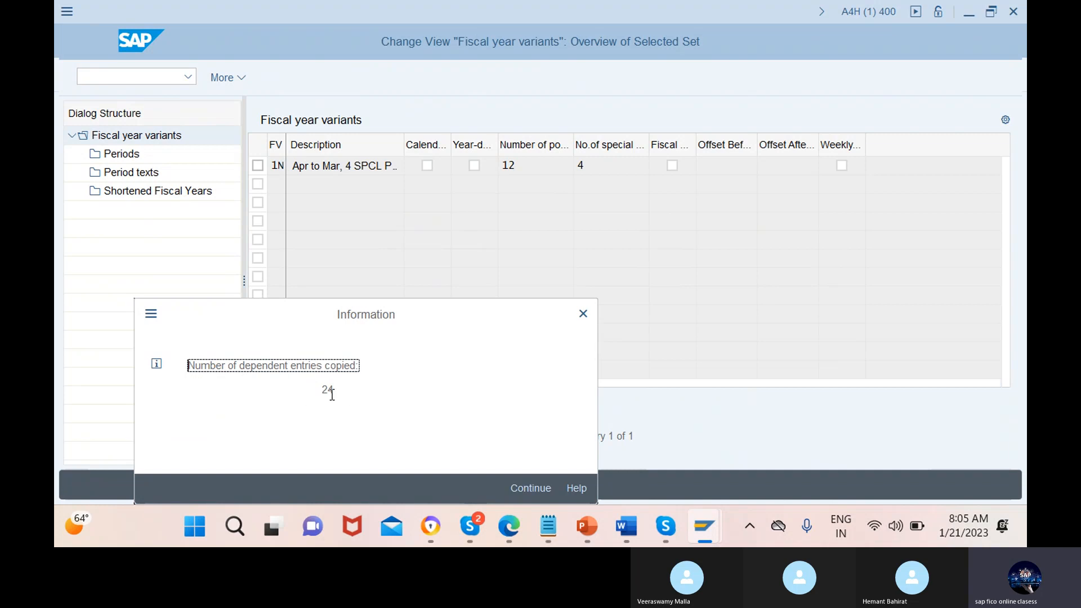
click(531, 488)
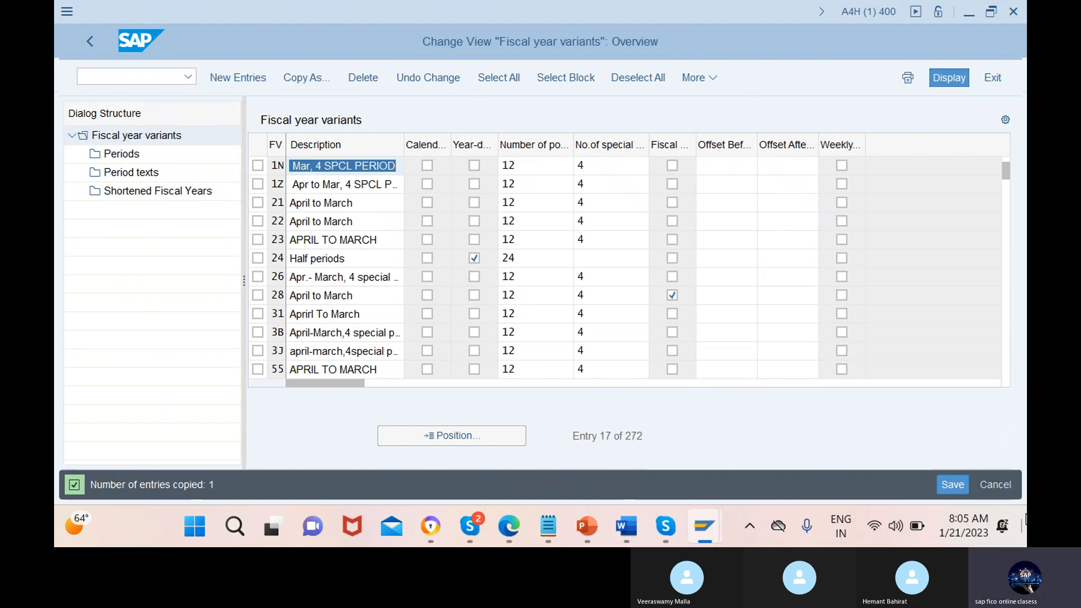
click(953, 487)
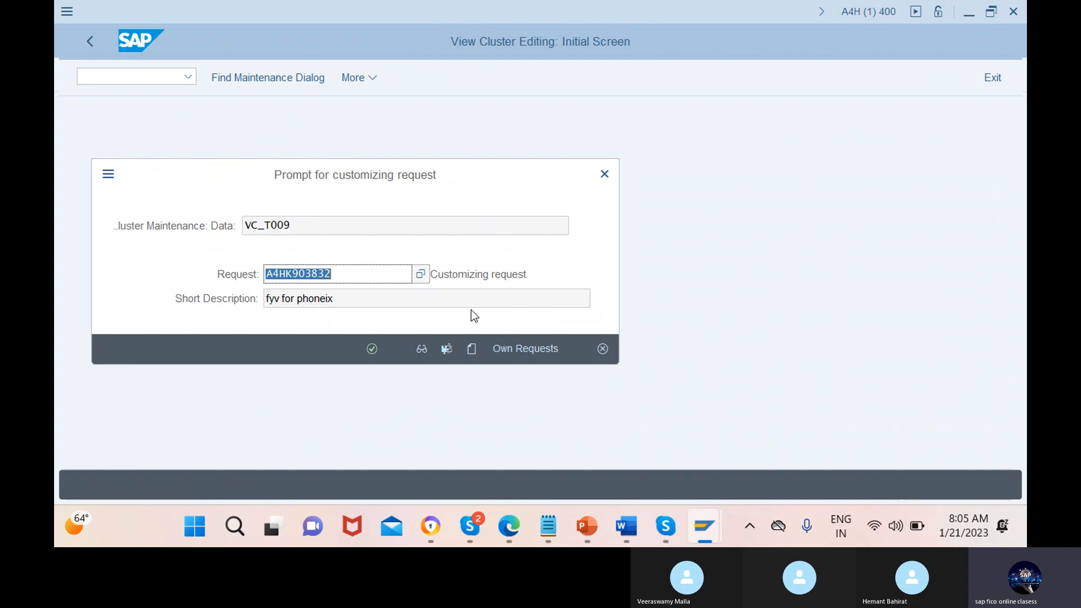
click(472, 349)
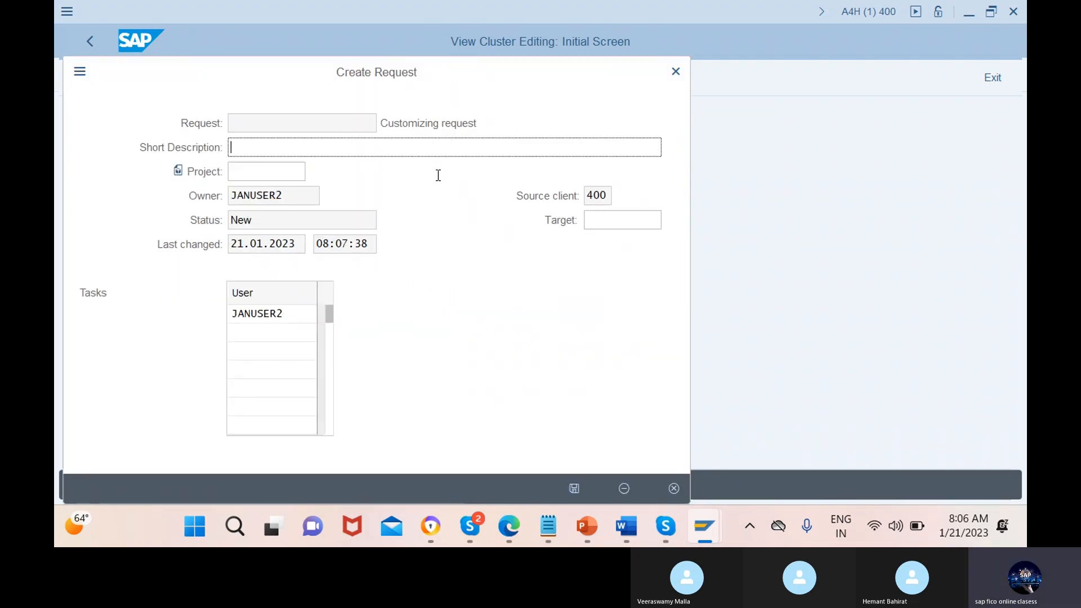
click(676, 72)
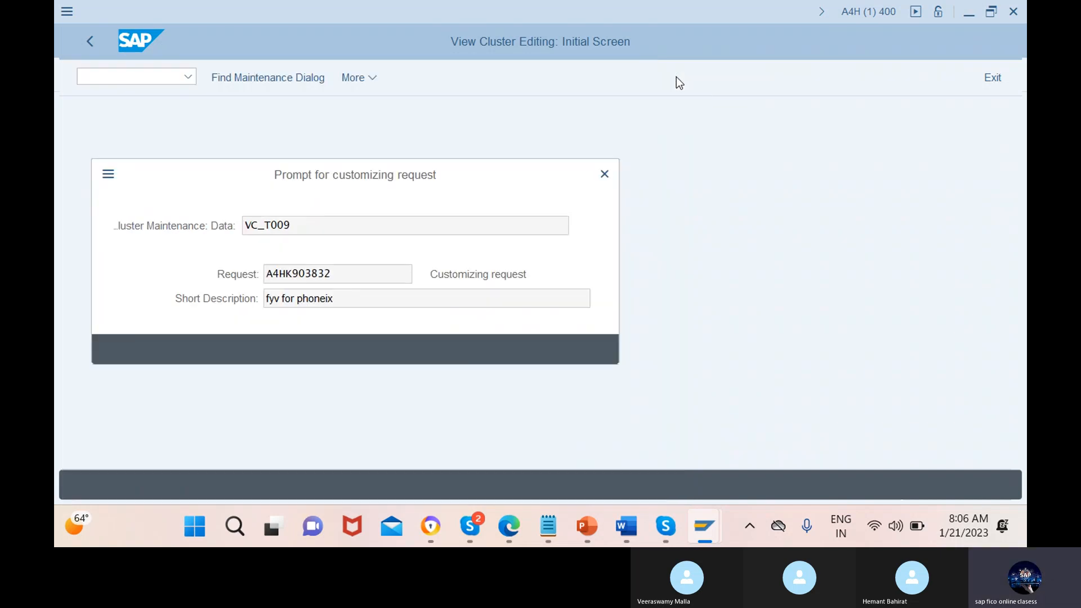
click(609, 177)
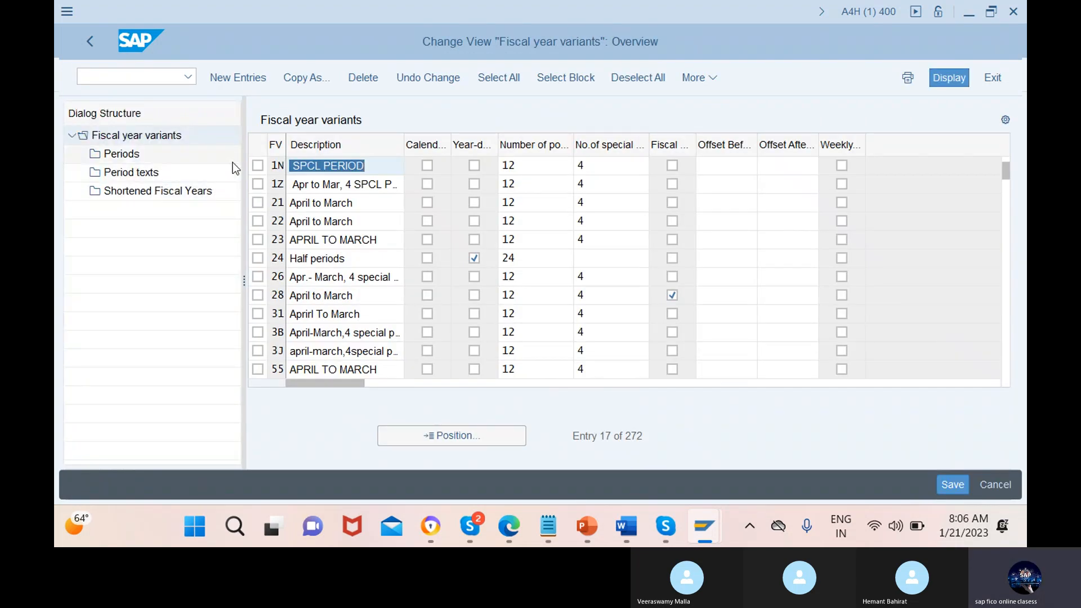
Review the periods and period texts of fiscal year variant 1N through period 12, and save the variant
click(258, 166)
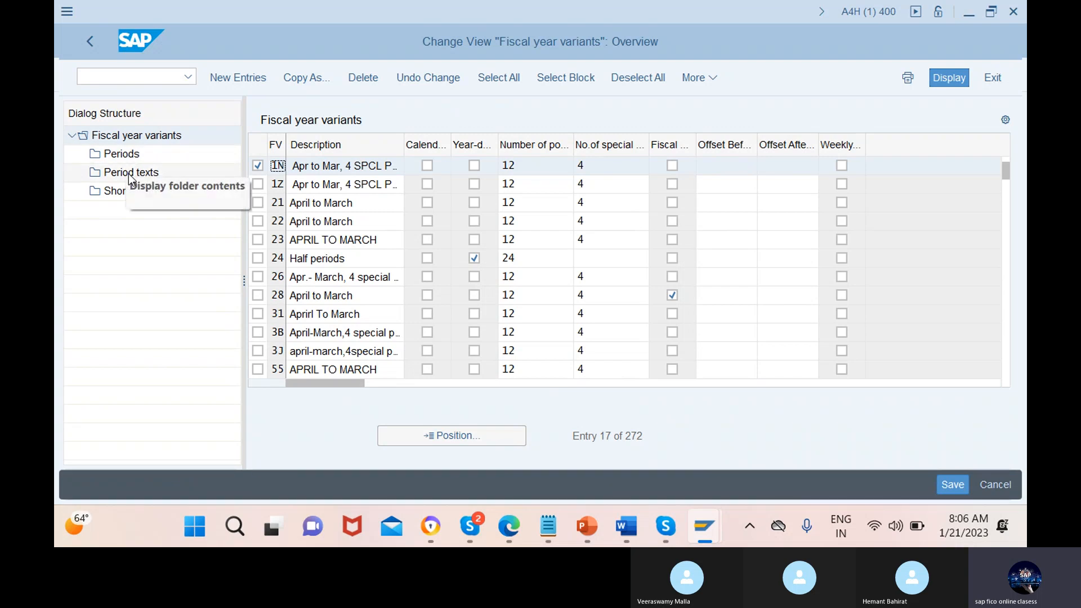
double_click(129, 157)
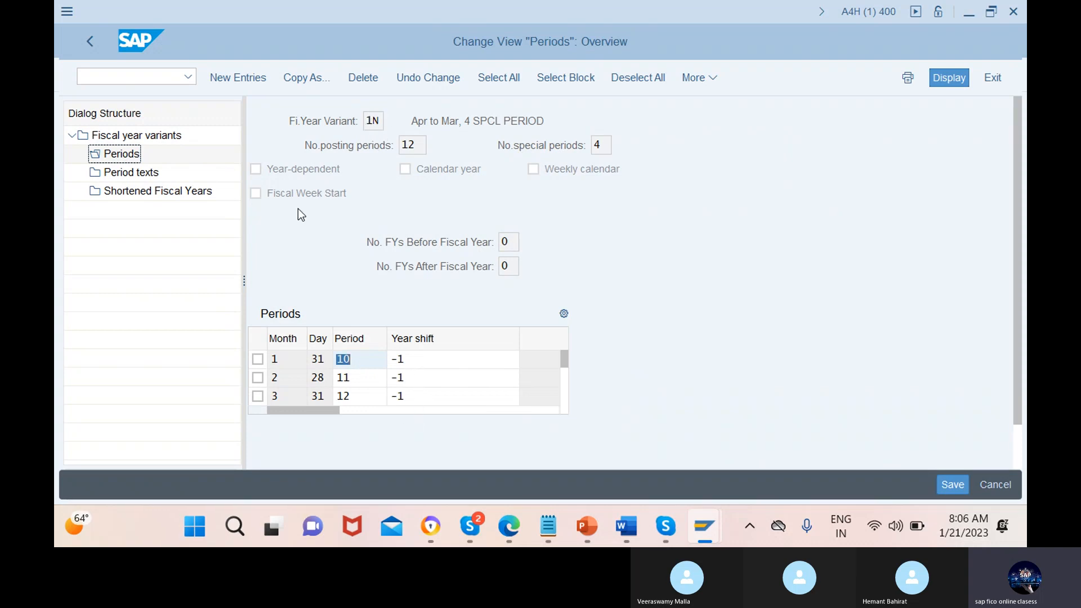
click(137, 174)
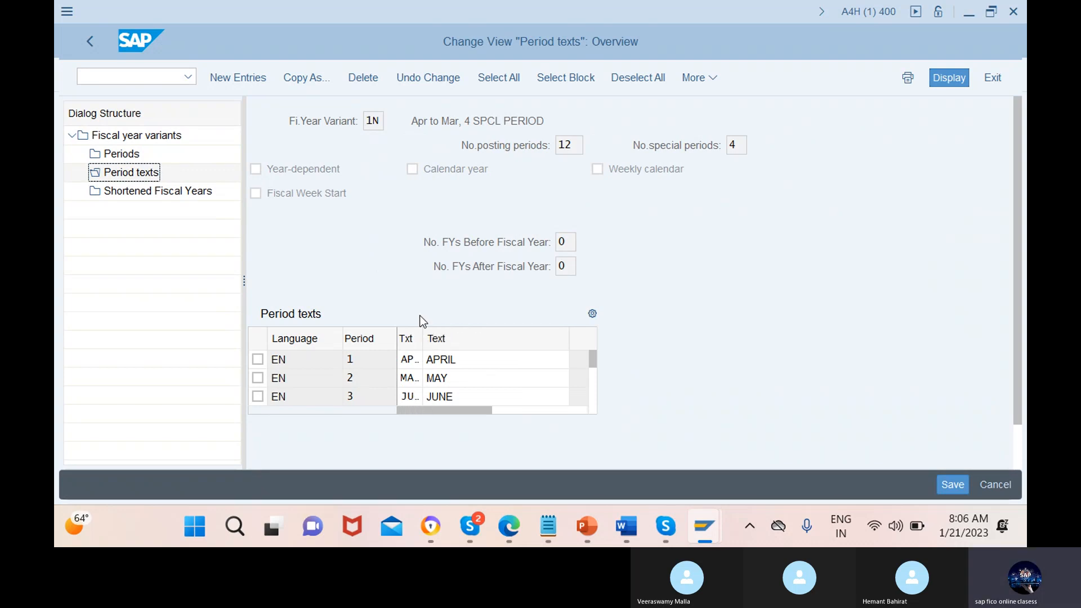
drag(593, 360, 593, 407)
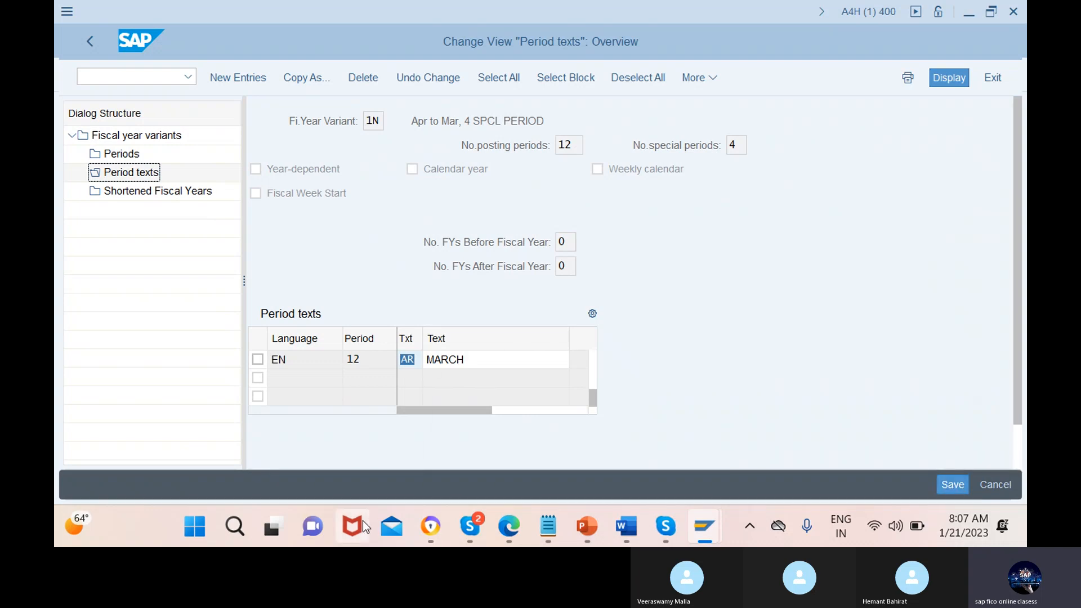
click(945, 481)
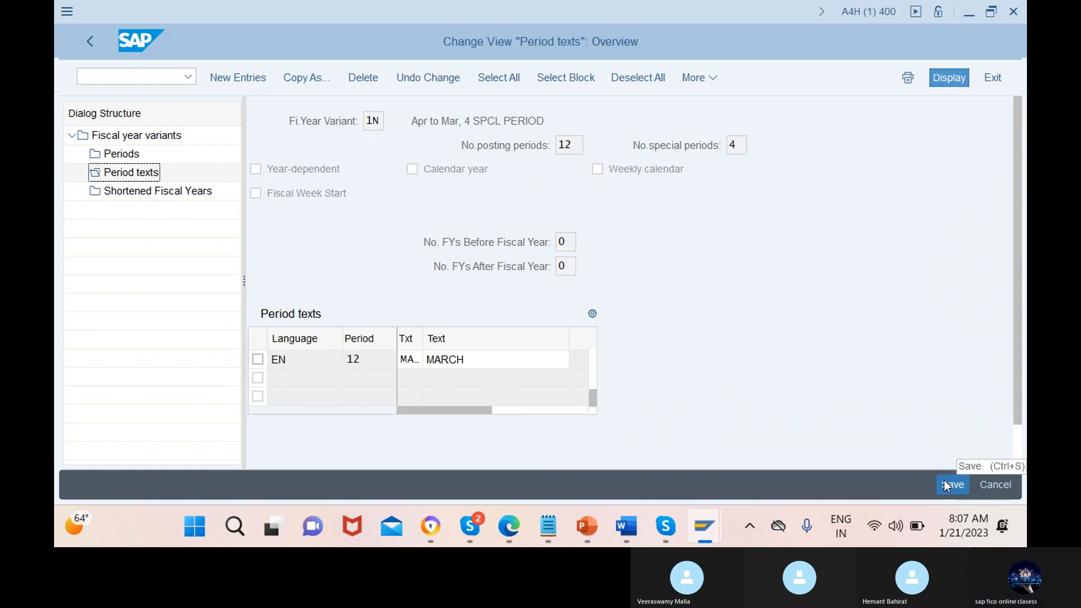
Confirm the customizing request "fyv for phoneix" for variant 1N and switch to the SAP session holding fiscal year variant 1M
click(371, 350)
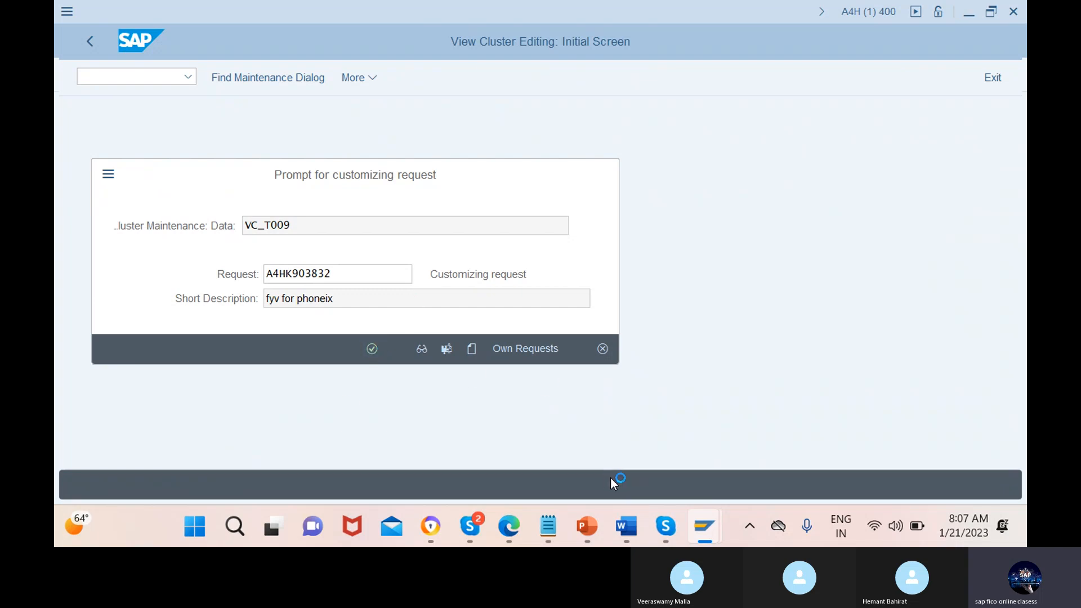
mouse_move(706, 526)
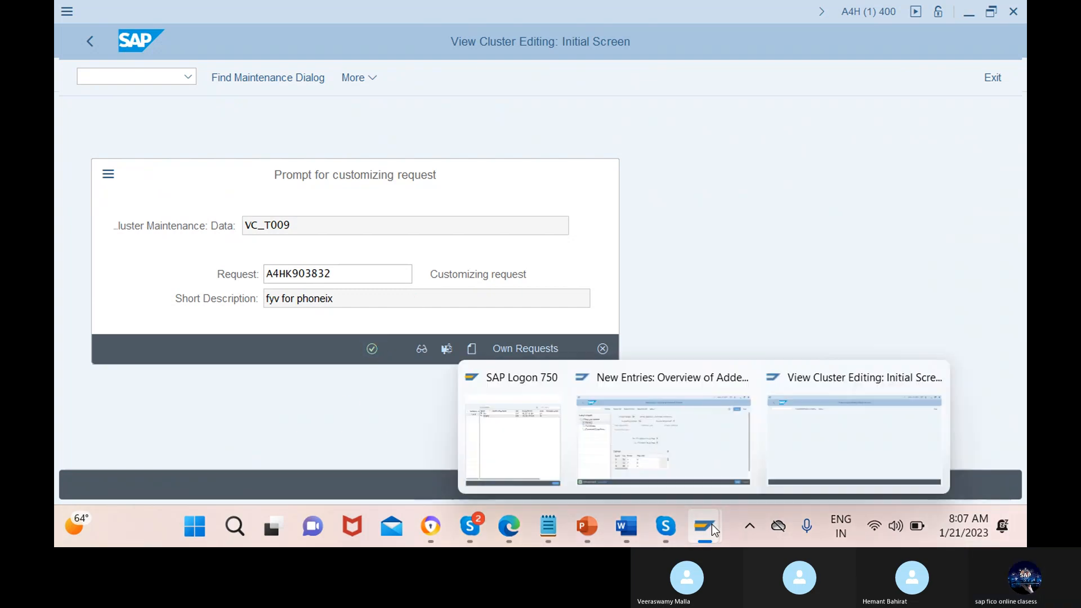
click(698, 471)
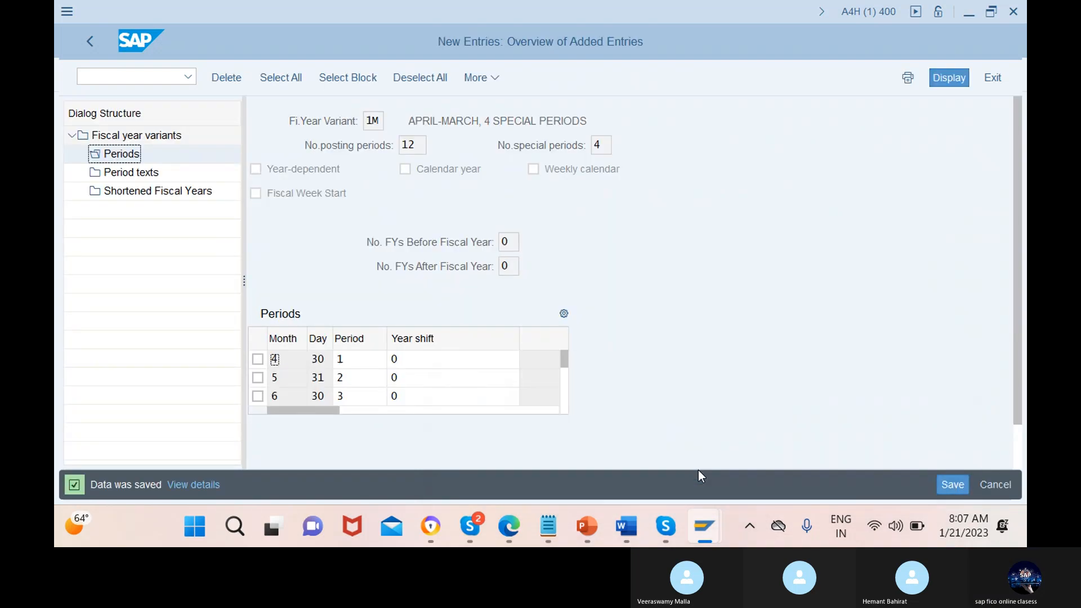
mouse_move(705, 533)
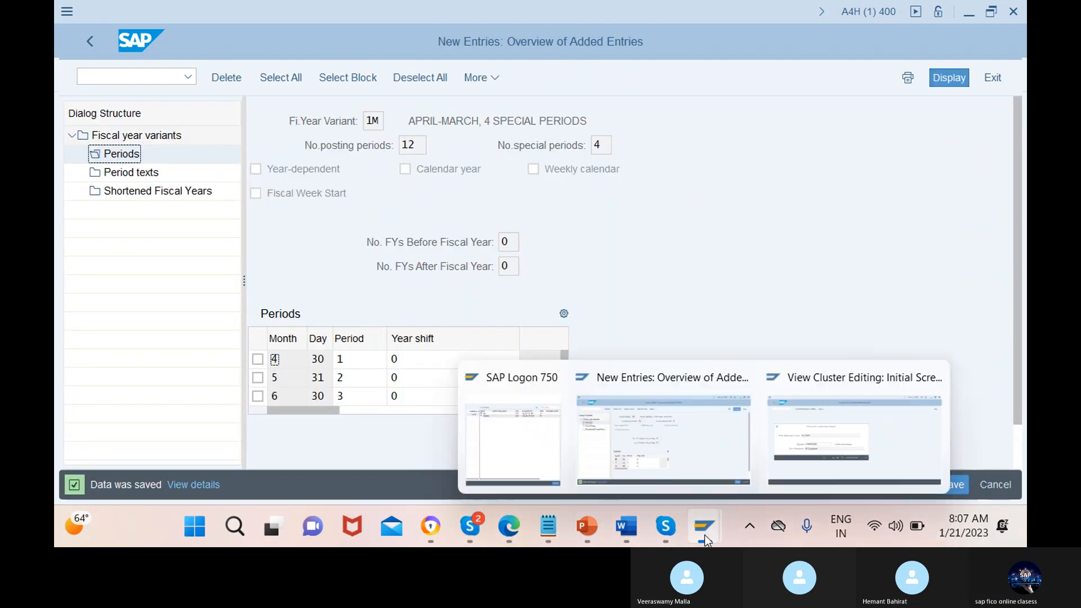
click(841, 429)
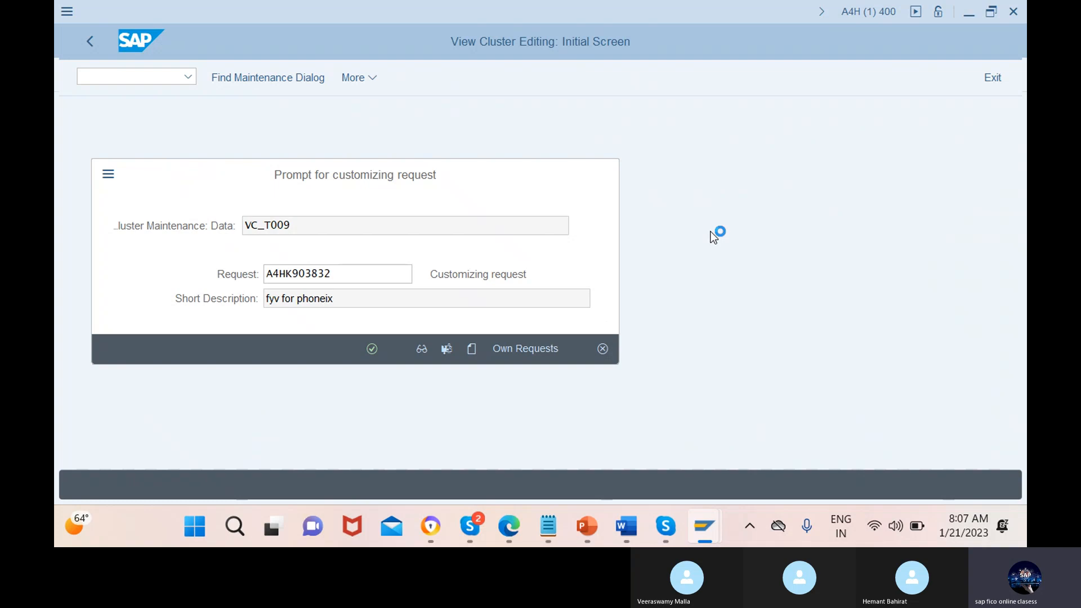
mouse_move(708, 523)
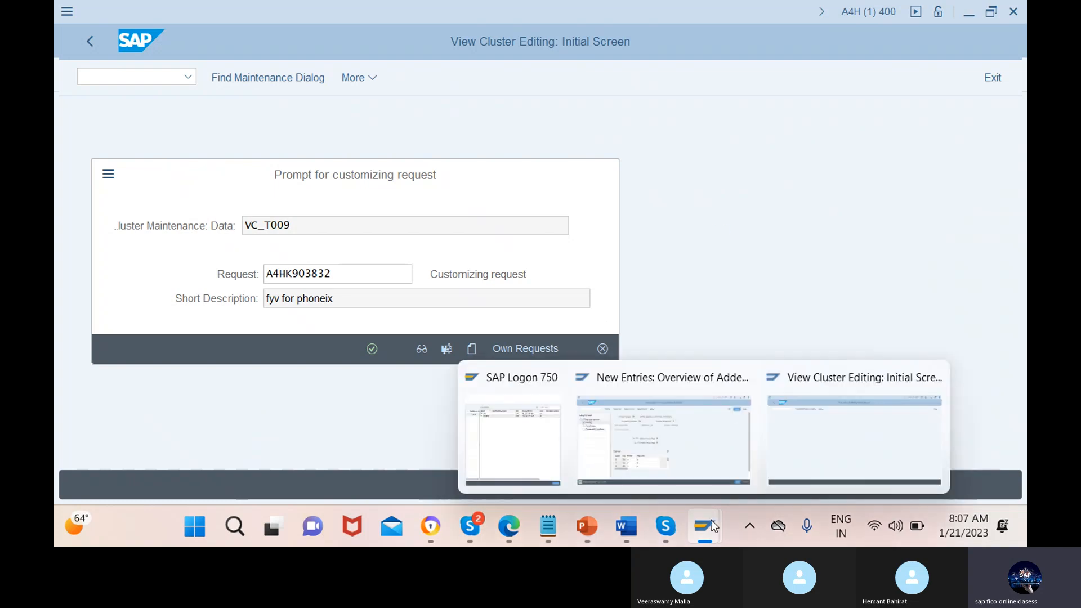
click(674, 430)
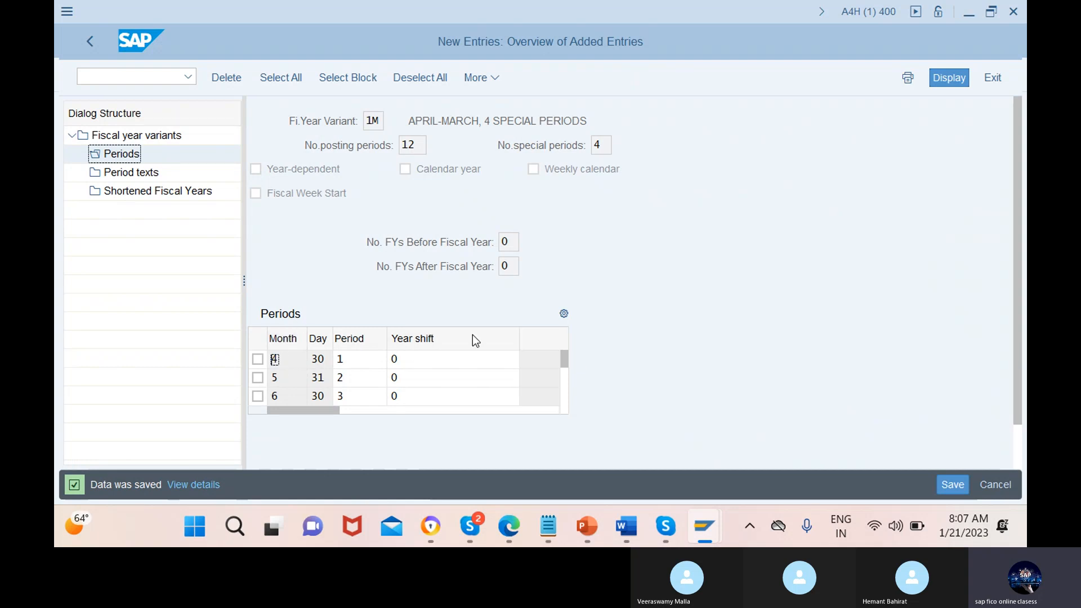
Review the period assignments of fiscal year variant 1M through period 12
click(561, 414)
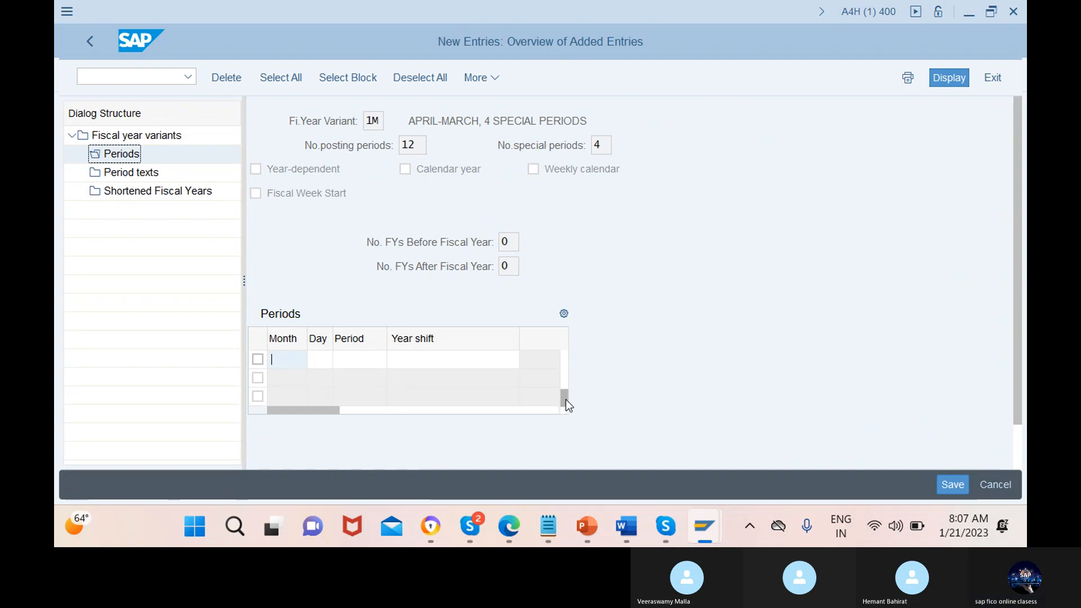
scroll(562, 385, up, 2)
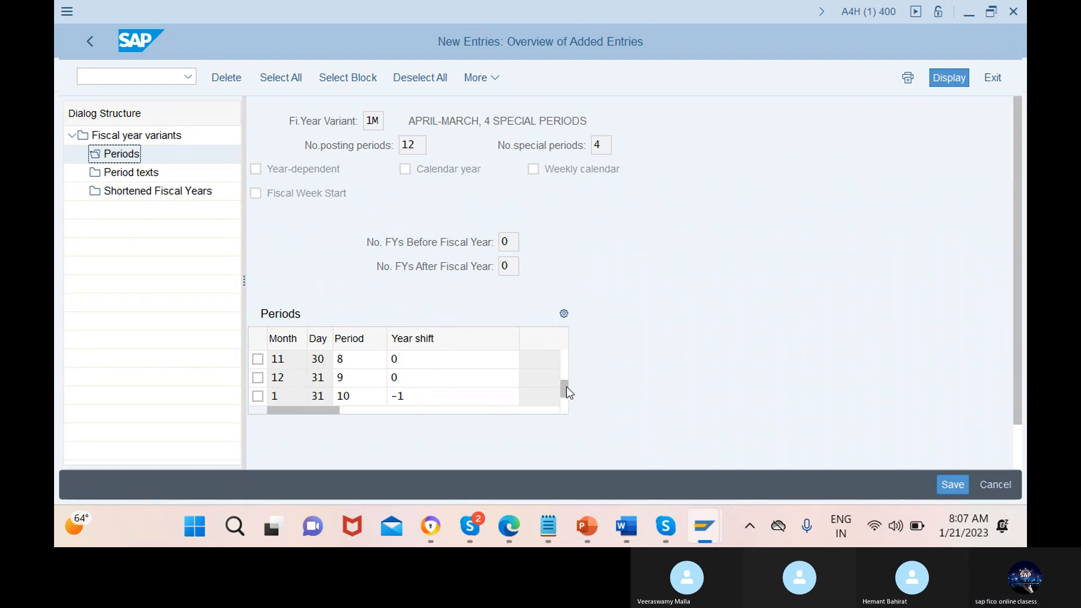
scroll(288, 359, down, 1)
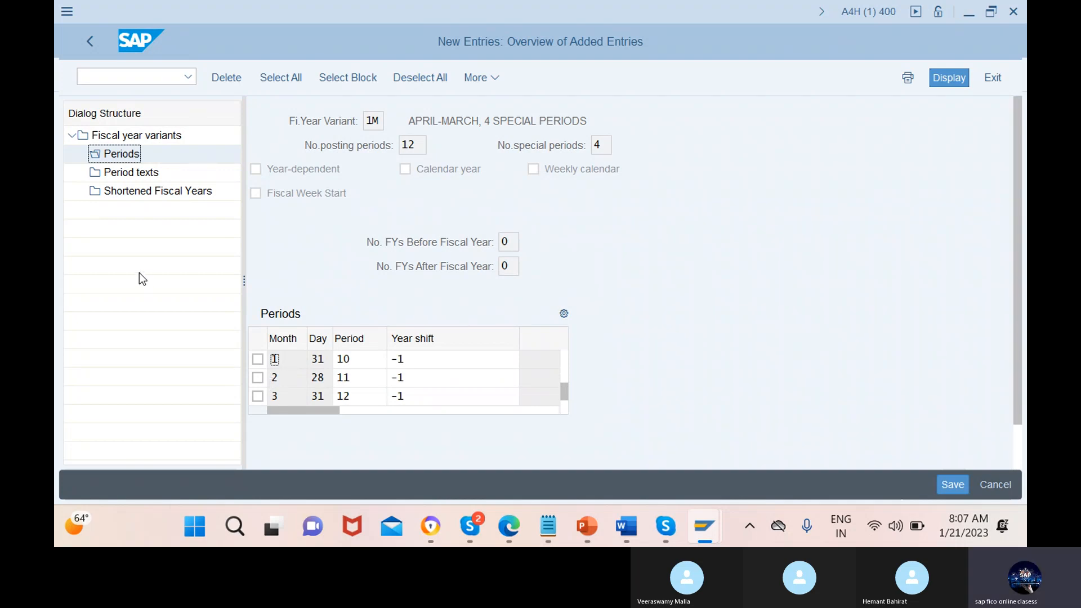
Start new period text entries for variant 1M and enter language en, period 1, short text apr and text april
click(143, 179)
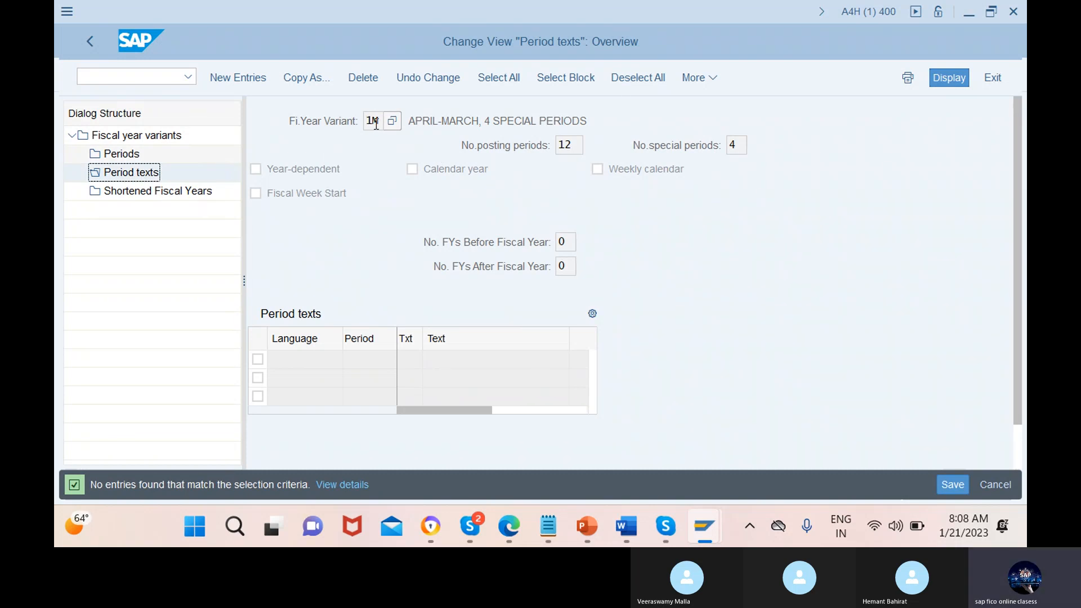
click(242, 81)
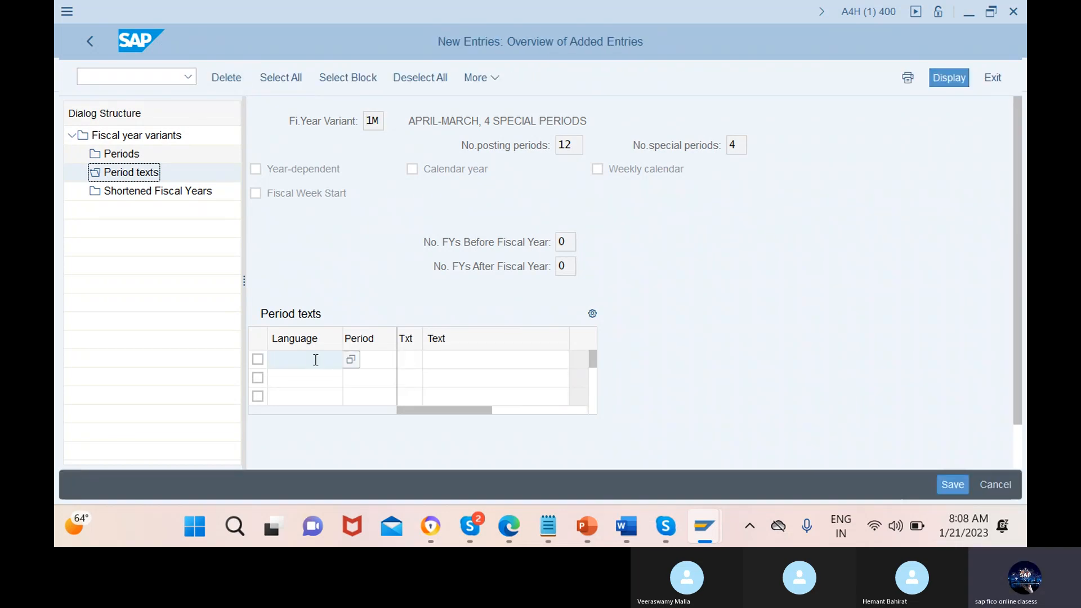
text(en)
click(371, 359)
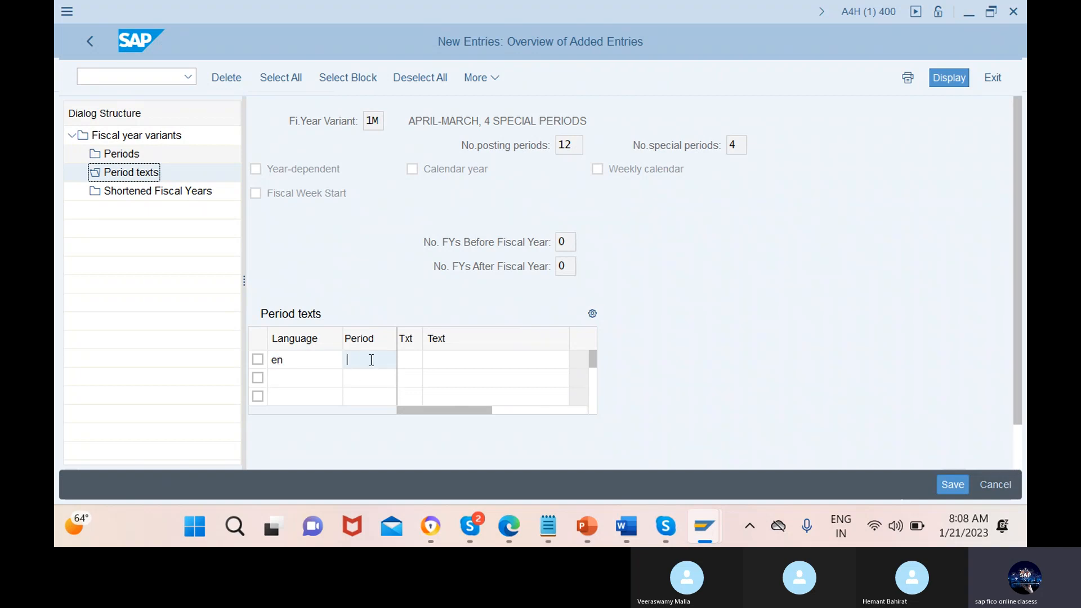
text(1)
click(411, 360)
text(apr)
click(497, 360)
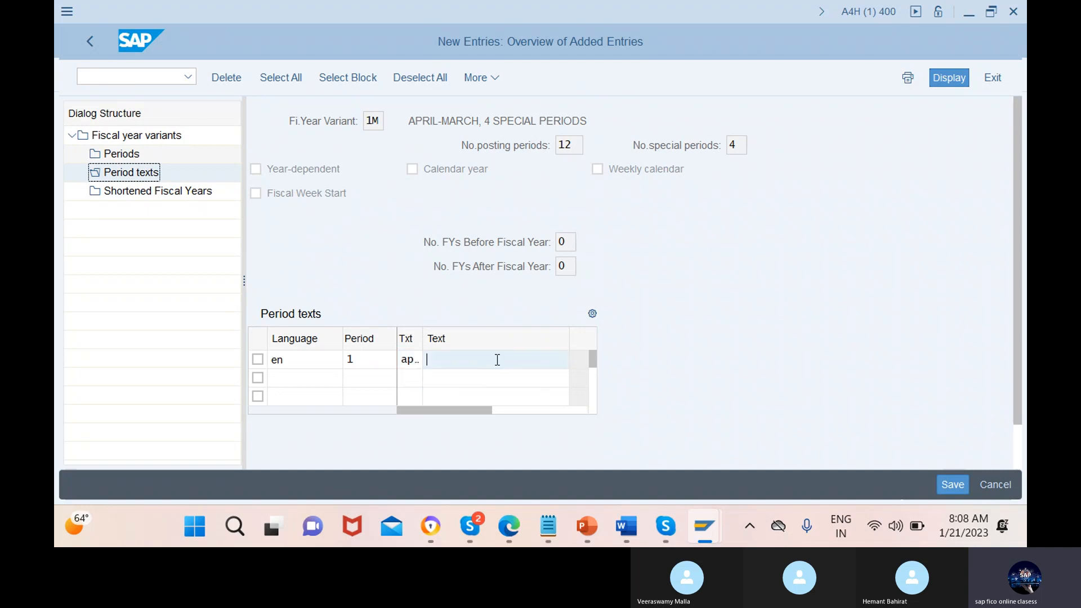
text(ap)
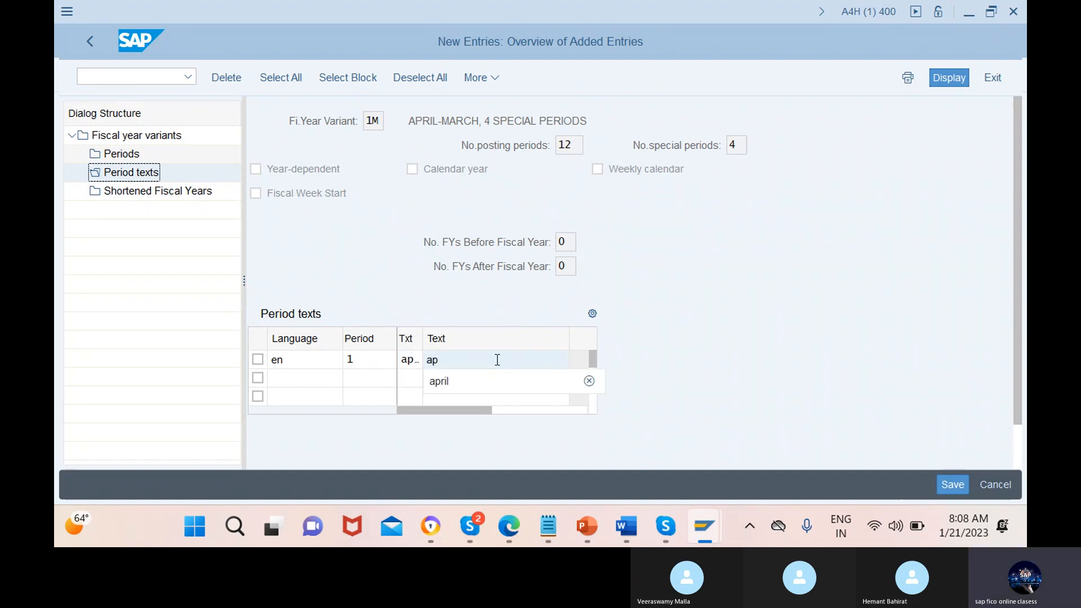
click(481, 387)
Add the second period text entry with language en, period 2, short text may and text may
click(316, 378)
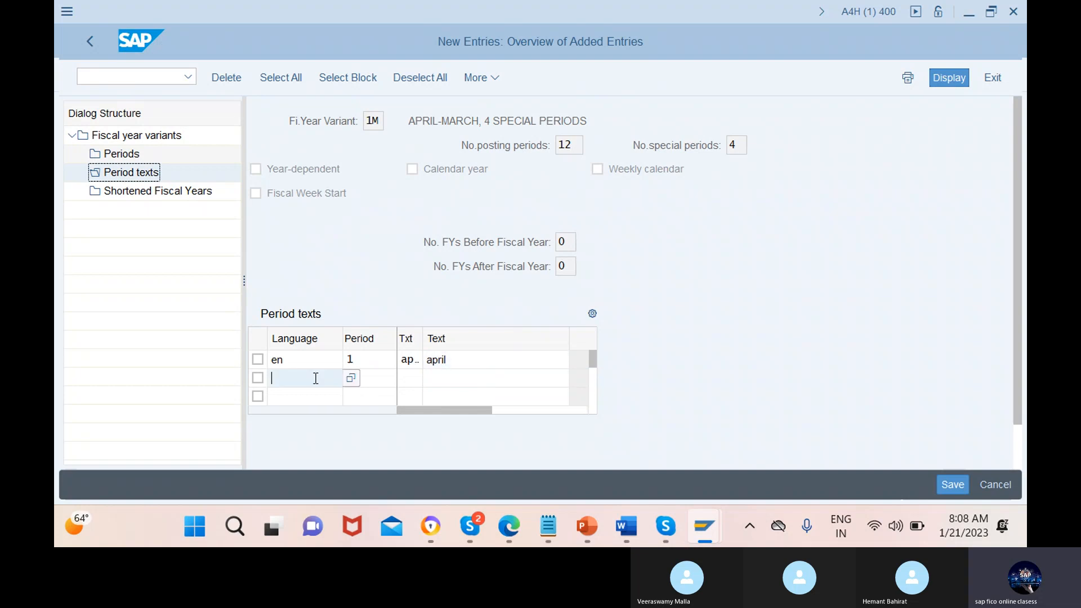
text(en)
click(371, 378)
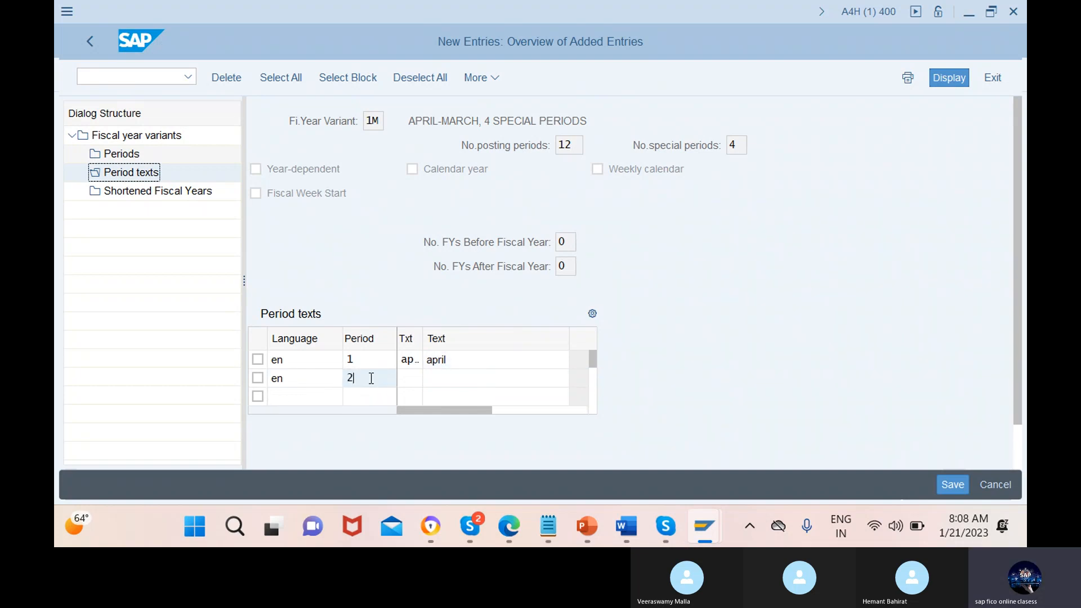
click(410, 377)
text(may)
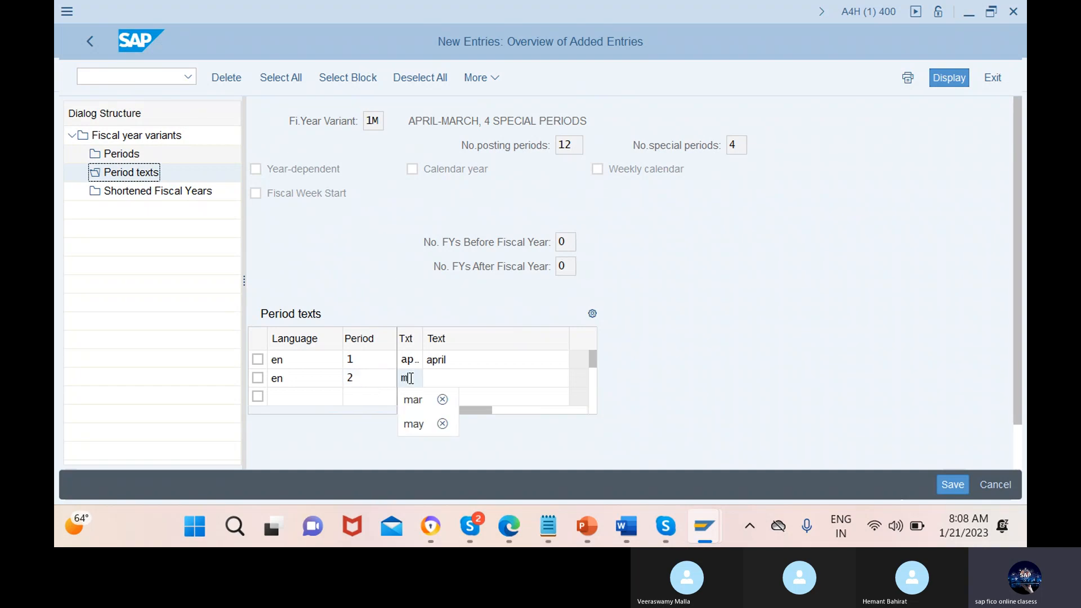
click(497, 379)
text(ma)
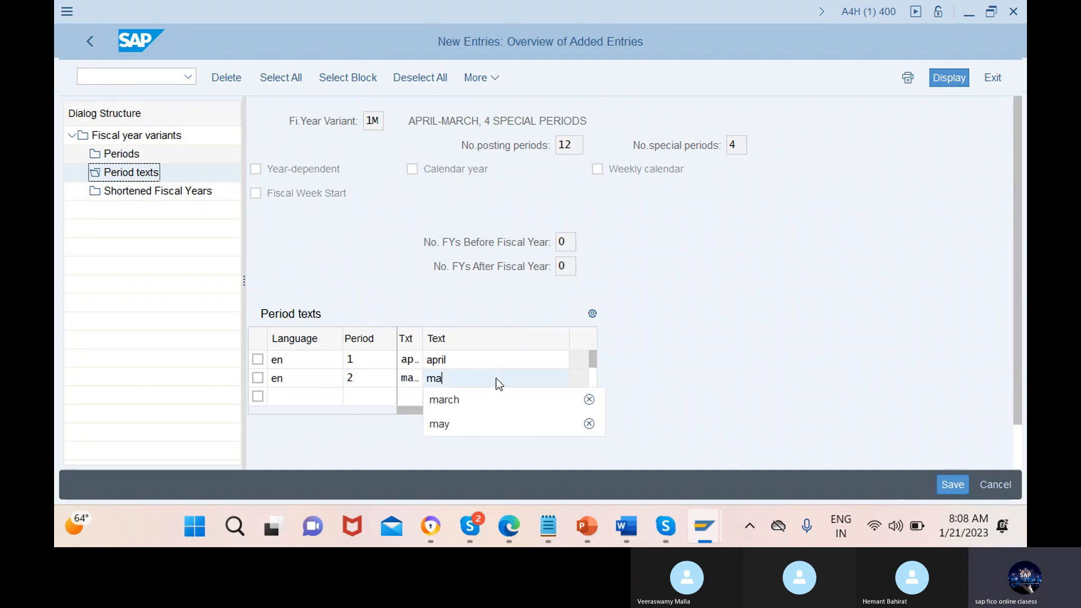
click(475, 423)
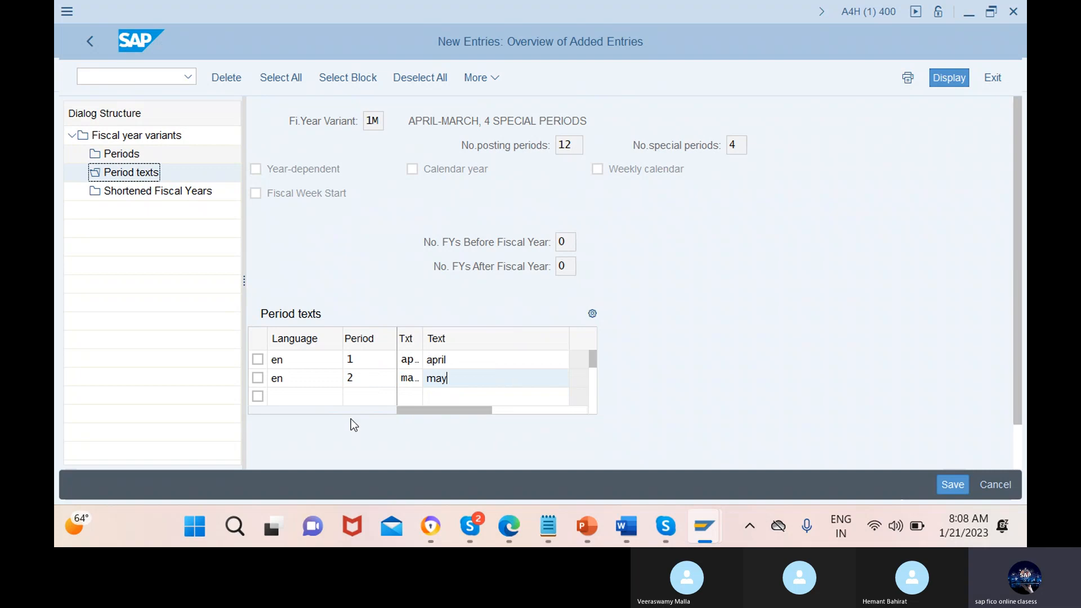
Add the period text entry for period 3 with language en, short text jun and text june, and bring up further empty rows
click(316, 397)
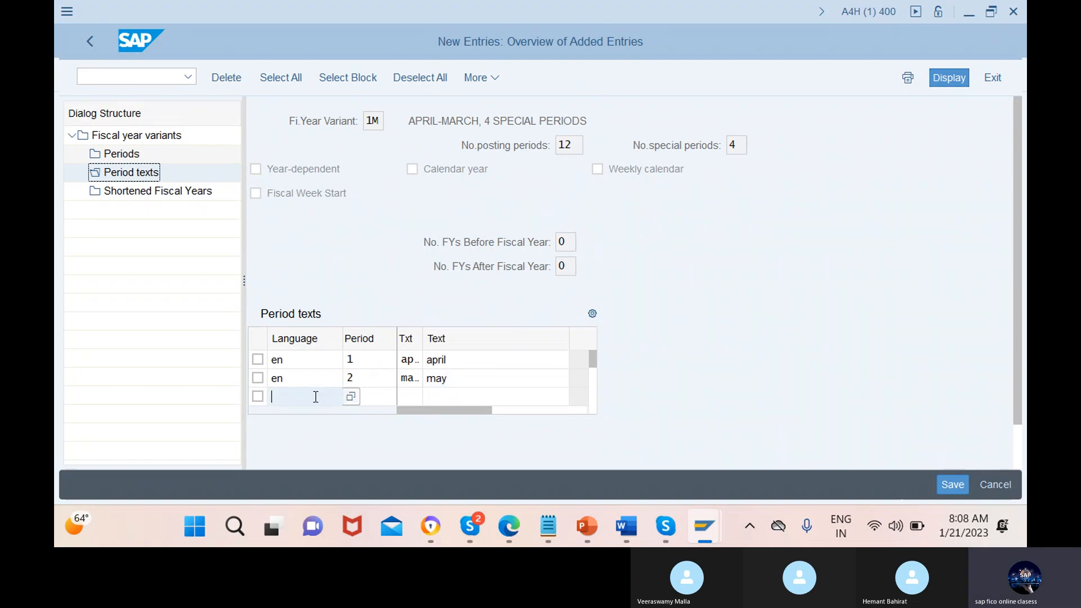
text(en)
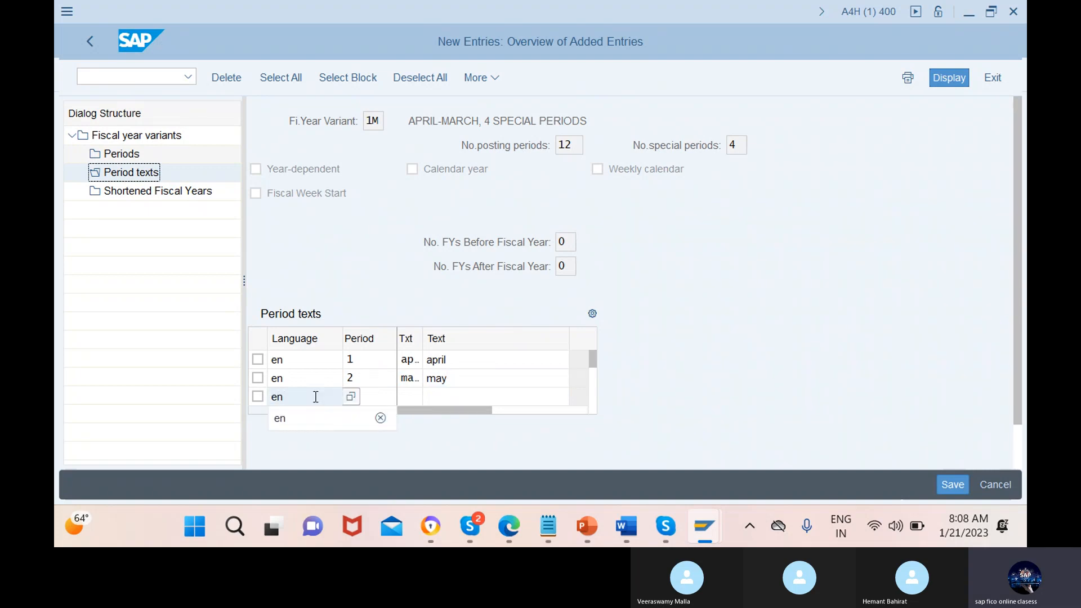
click(387, 397)
text(3)
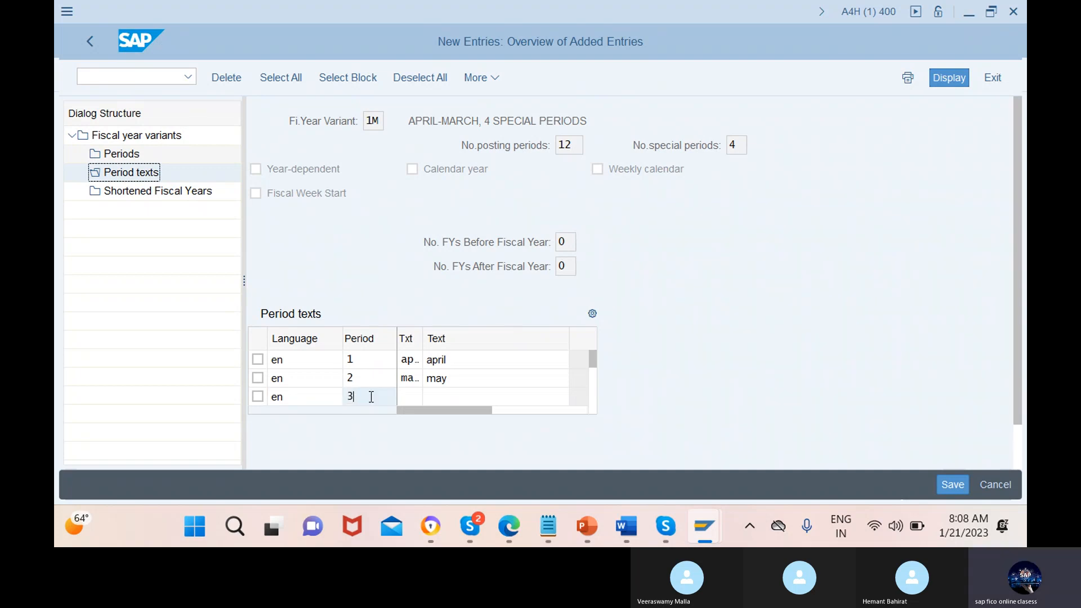
click(411, 396)
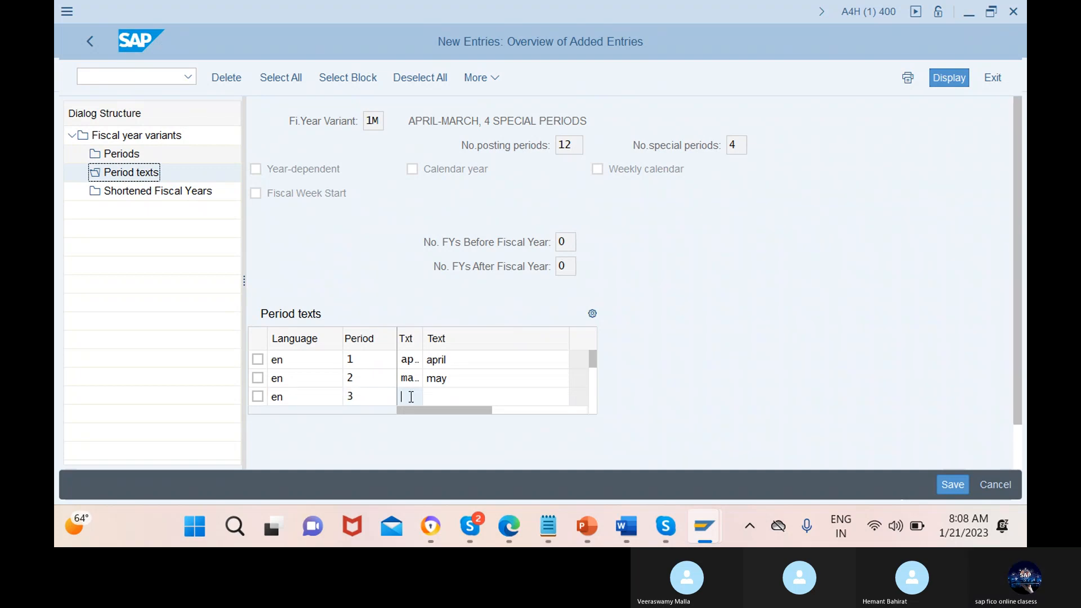
text(m)
key(BackSpace)
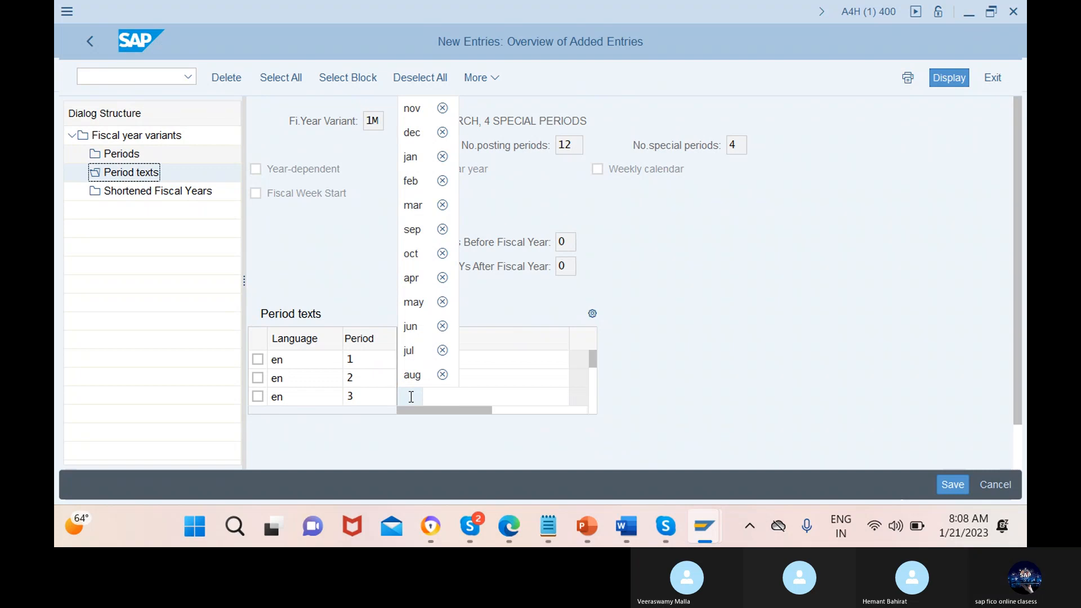
click(519, 309)
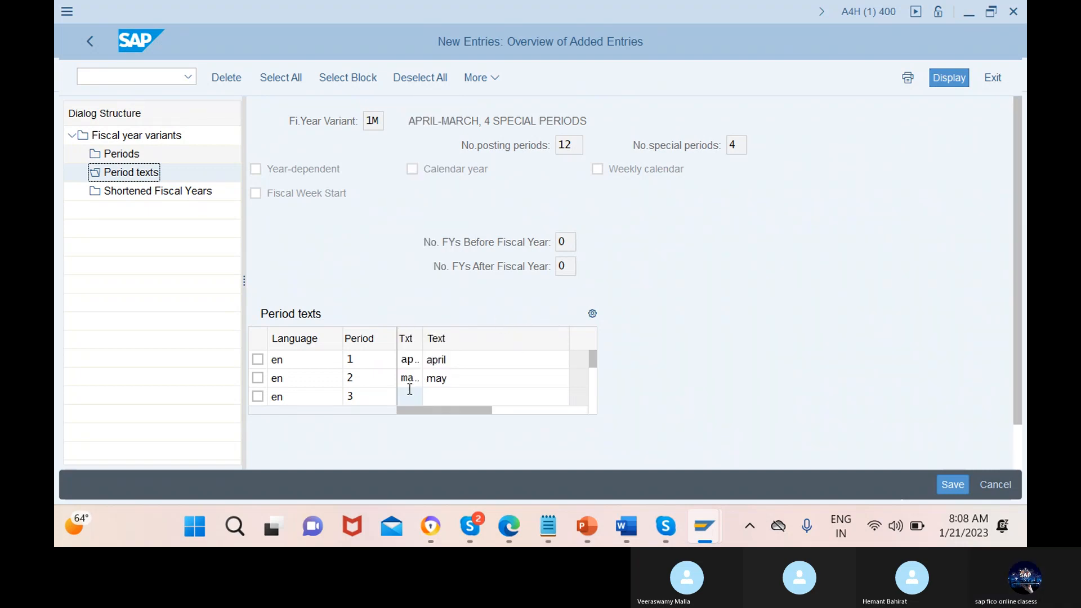
text(j)
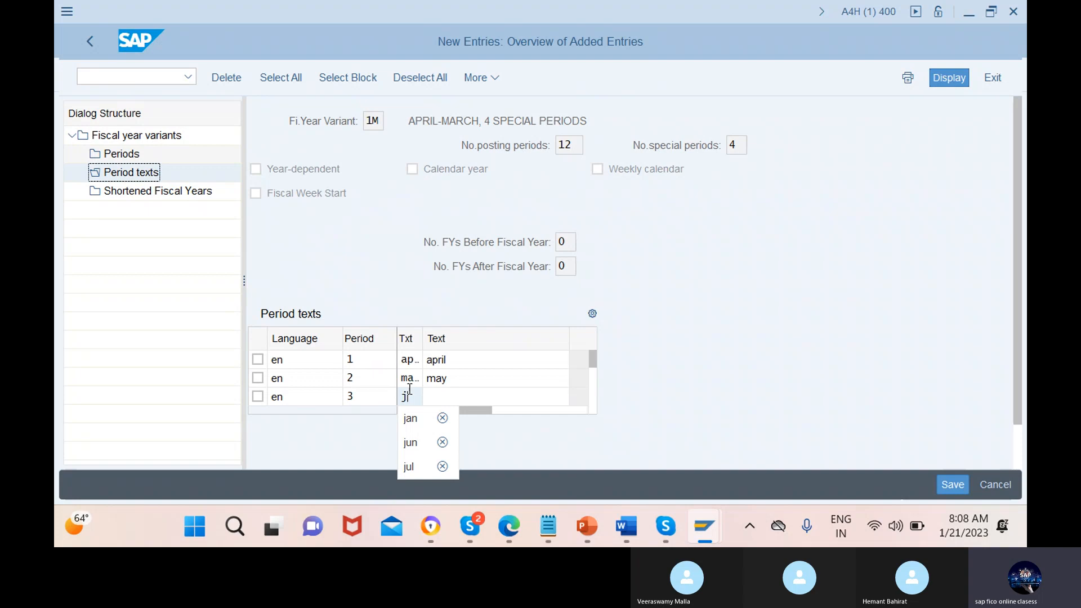
click(410, 445)
click(497, 397)
text(j)
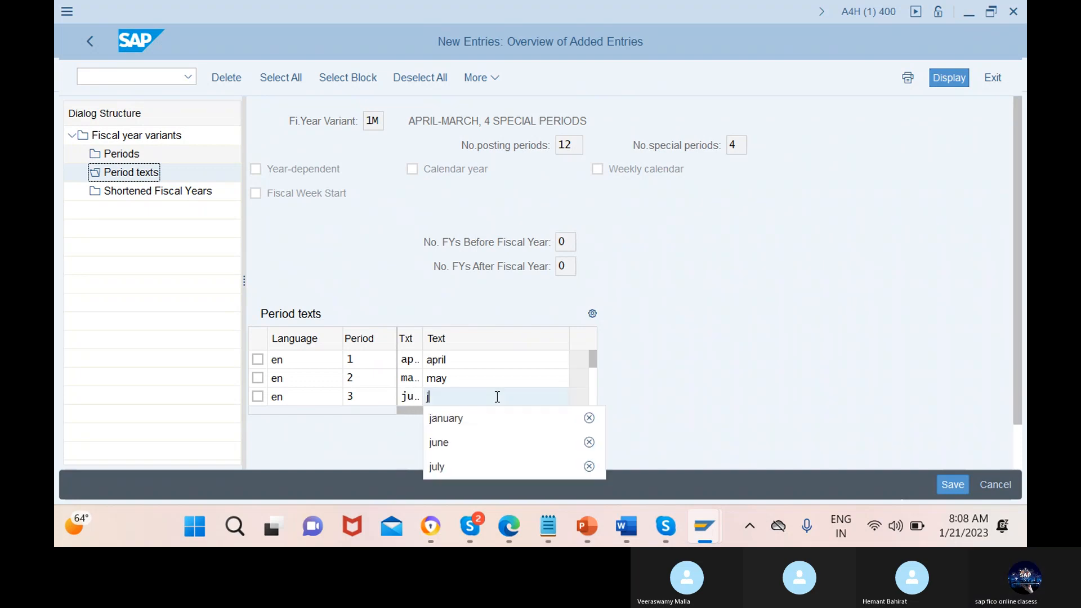
click(485, 434)
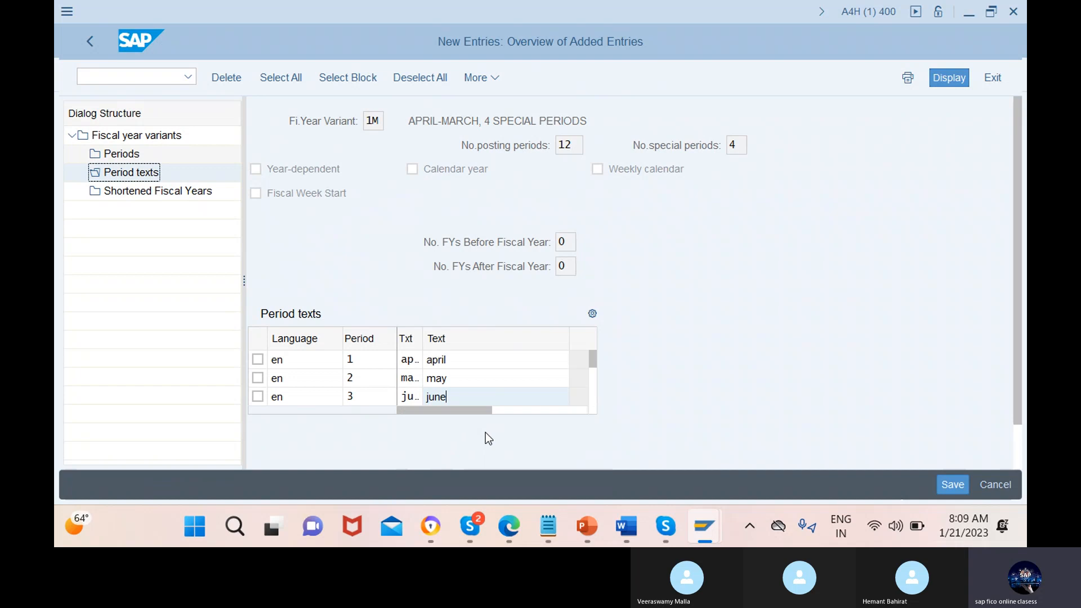
key(Return)
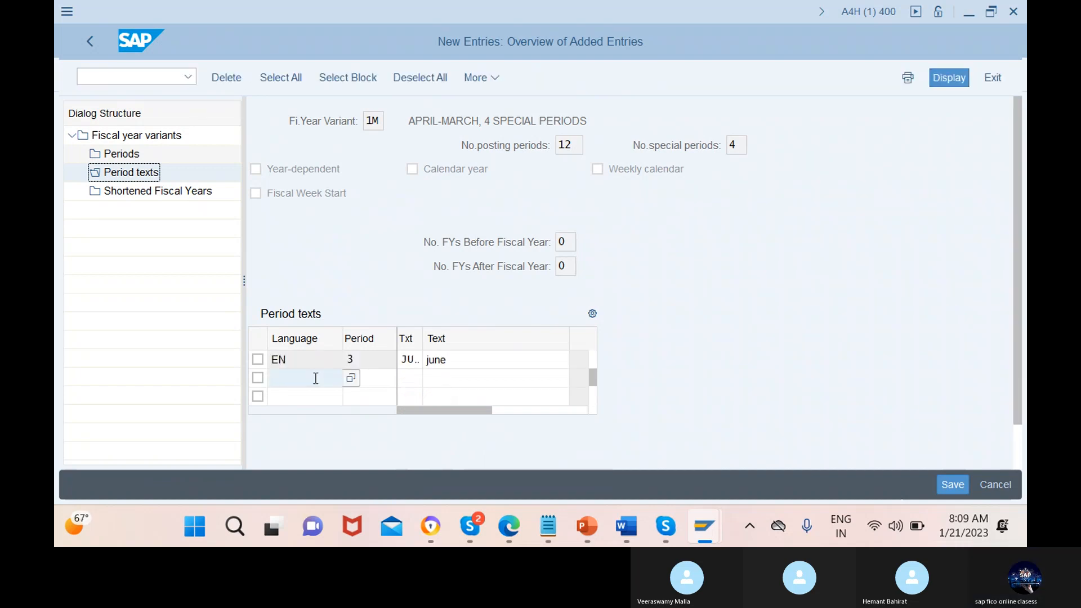
Add the period text entry for period 4 with language en, short text jun and text july
text(en)
click(371, 378)
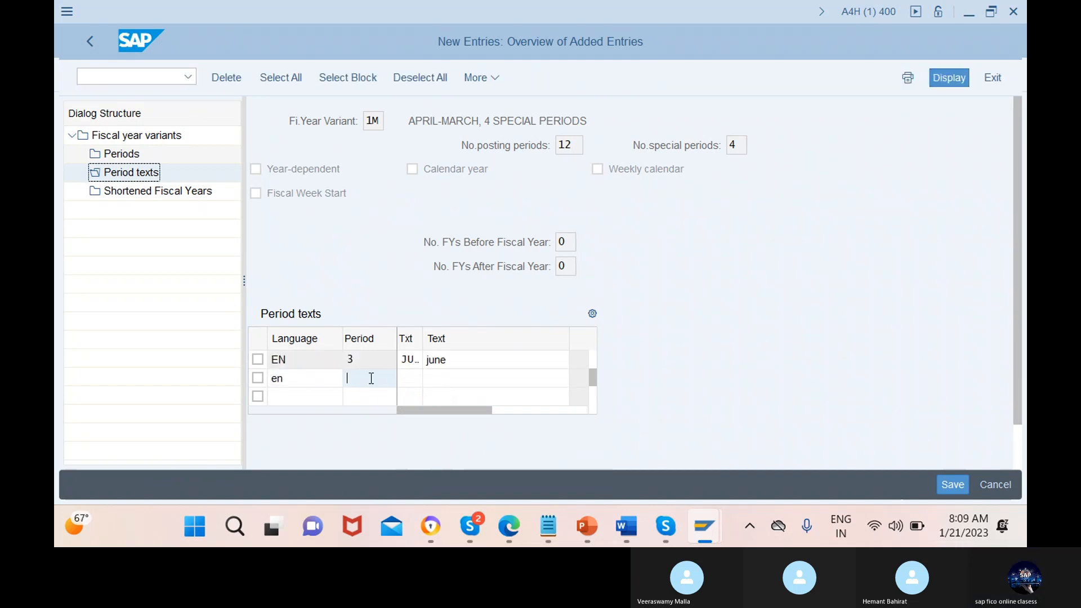
text(4)
click(411, 378)
text(jun)
click(497, 378)
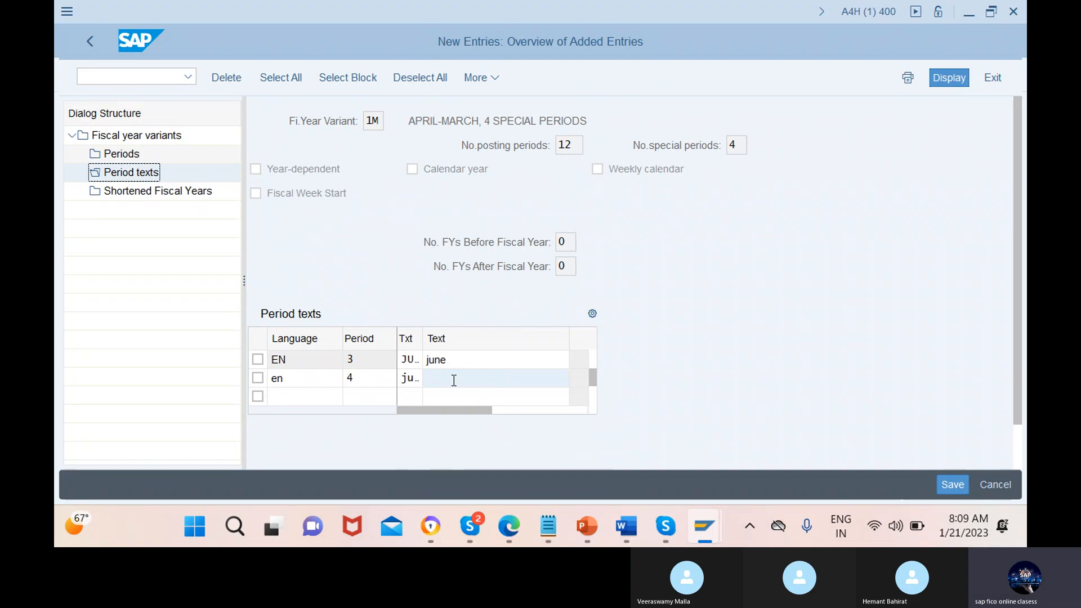
text(ju)
click(448, 428)
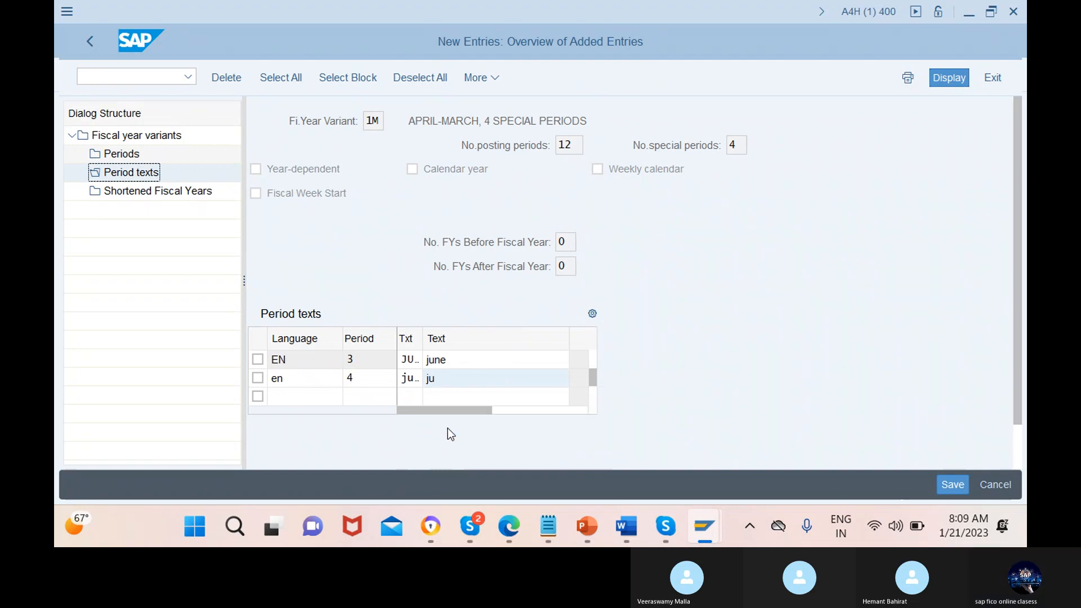
text(ly)
Add the period text entry for period 5 with language en, short text aug and text august, and bring up further empty rows
click(301, 399)
text(e)
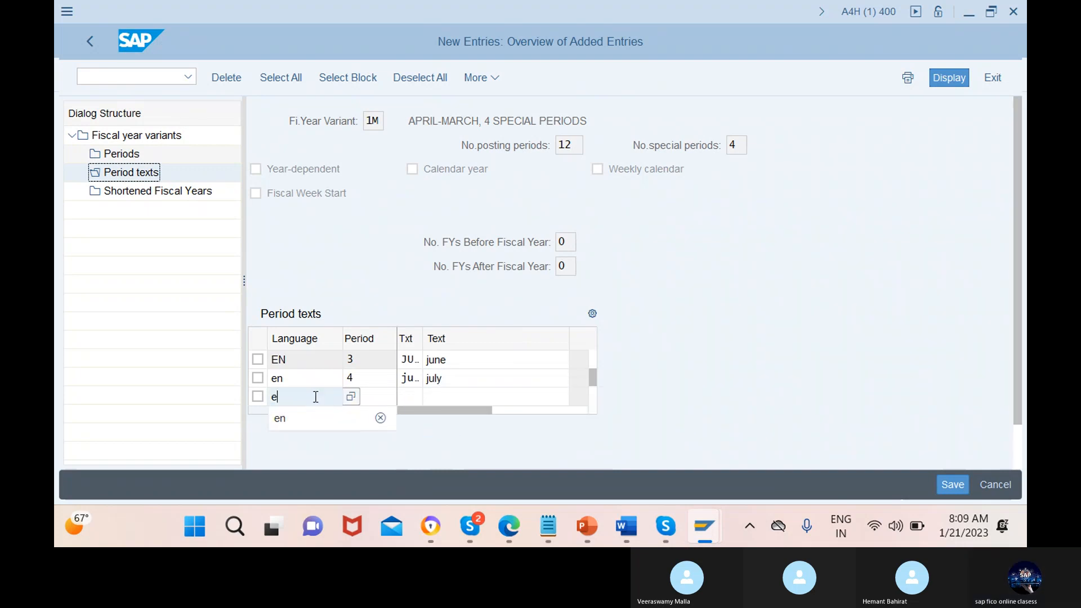
text(n)
click(371, 397)
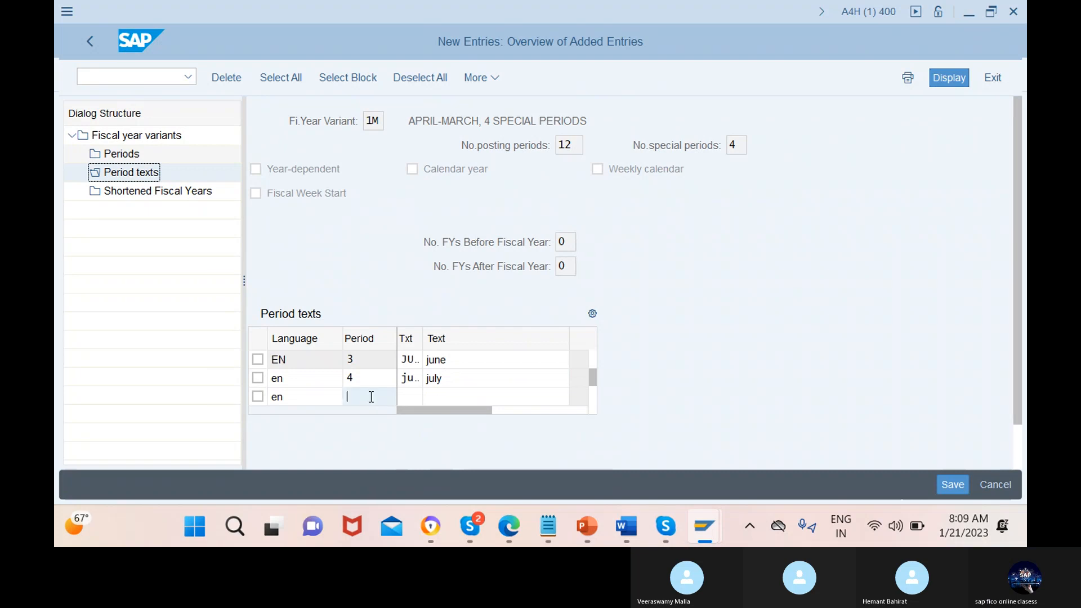
text(5)
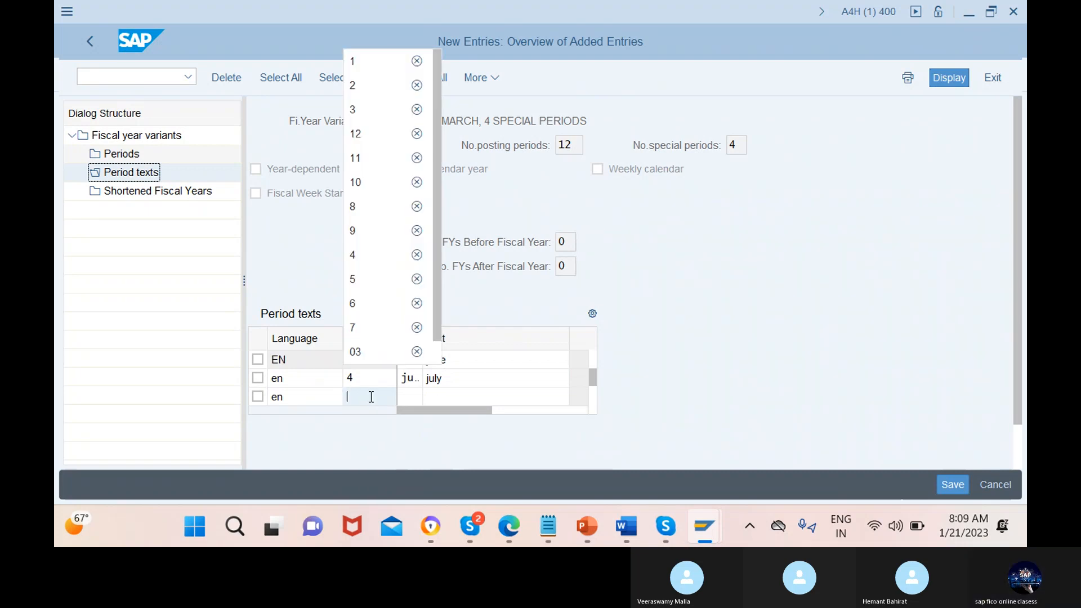
click(411, 397)
text(a)
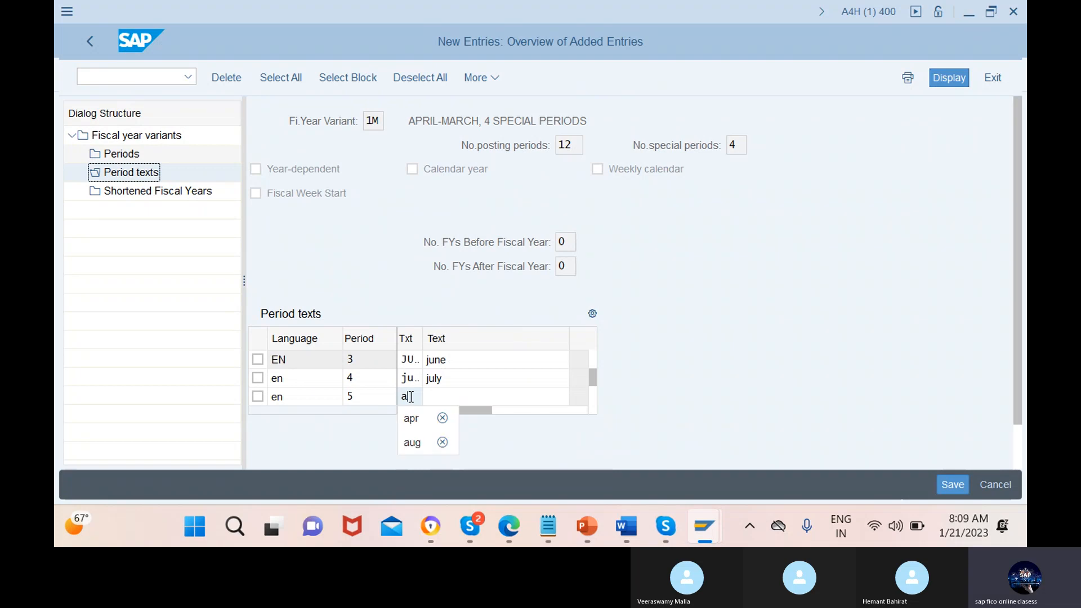
click(414, 443)
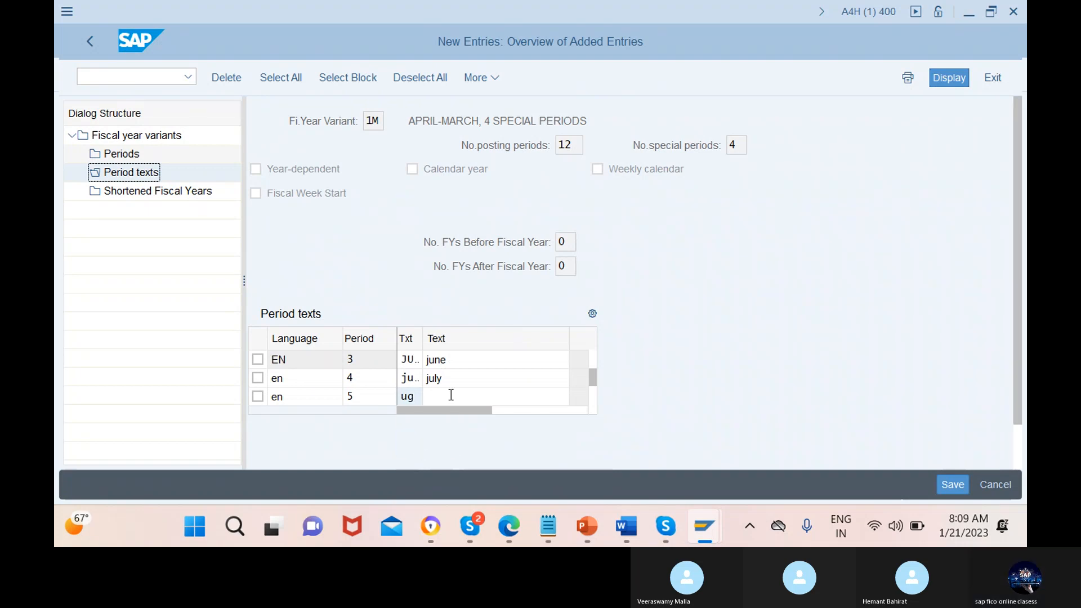
click(497, 397)
text(a)
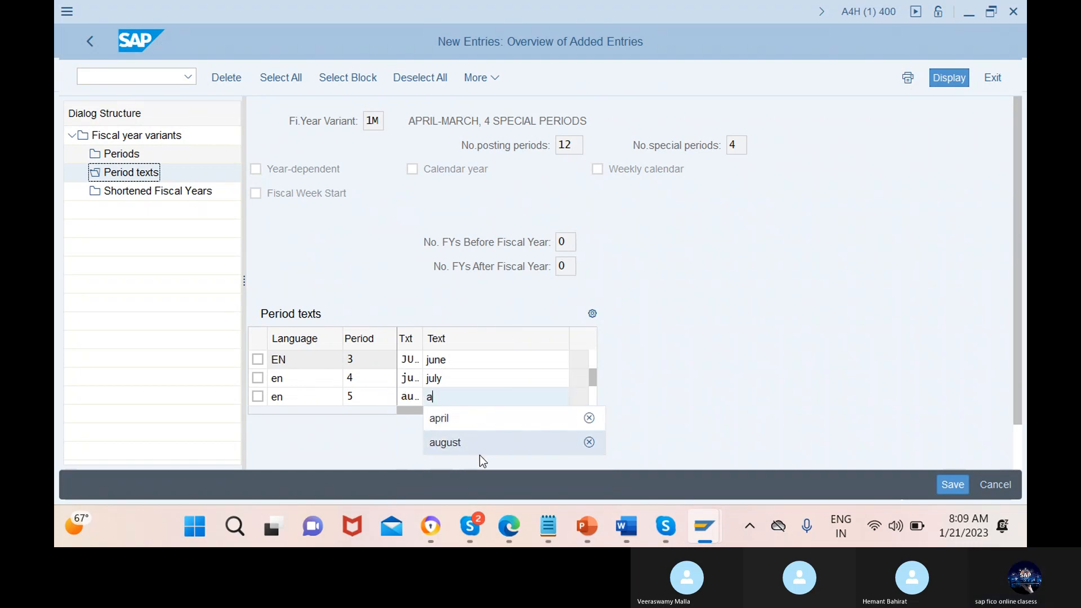
click(490, 442)
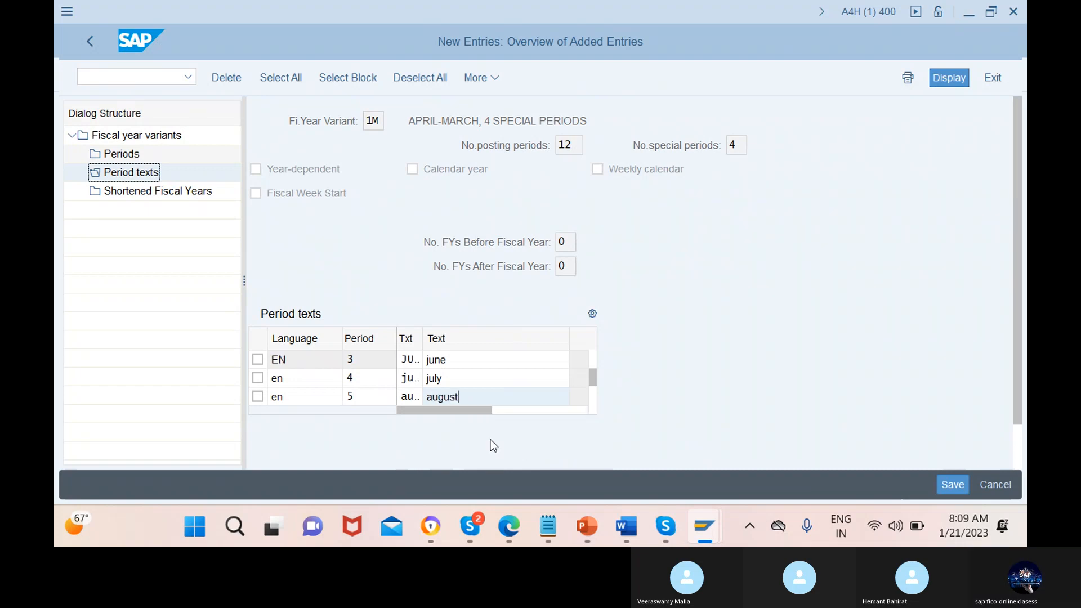
key(Return)
Add the period text entry for period 6 with language en, short text sep and text september
click(314, 379)
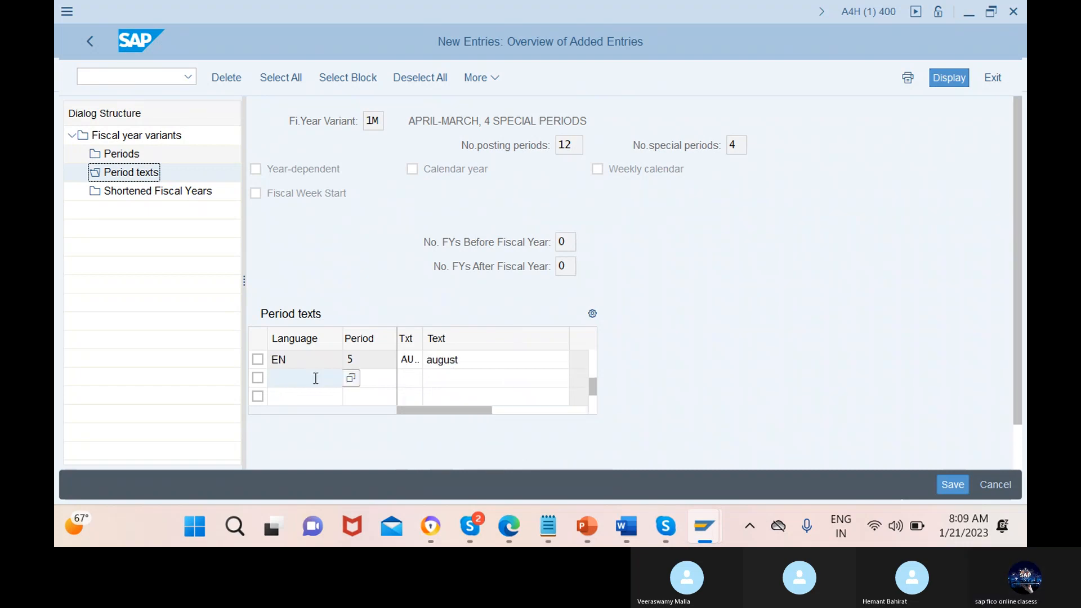
text(en)
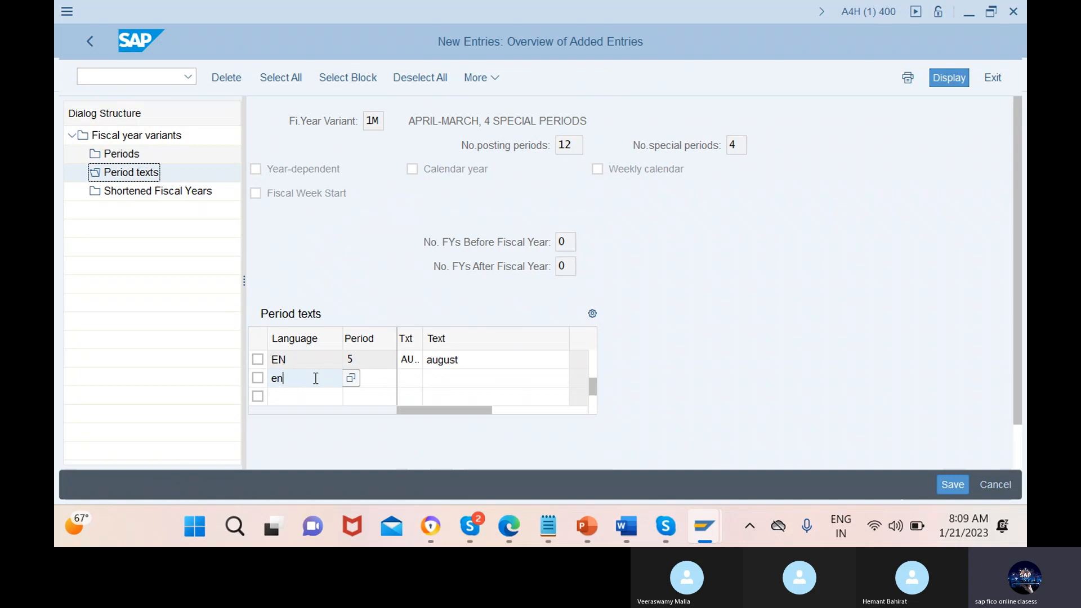
click(370, 378)
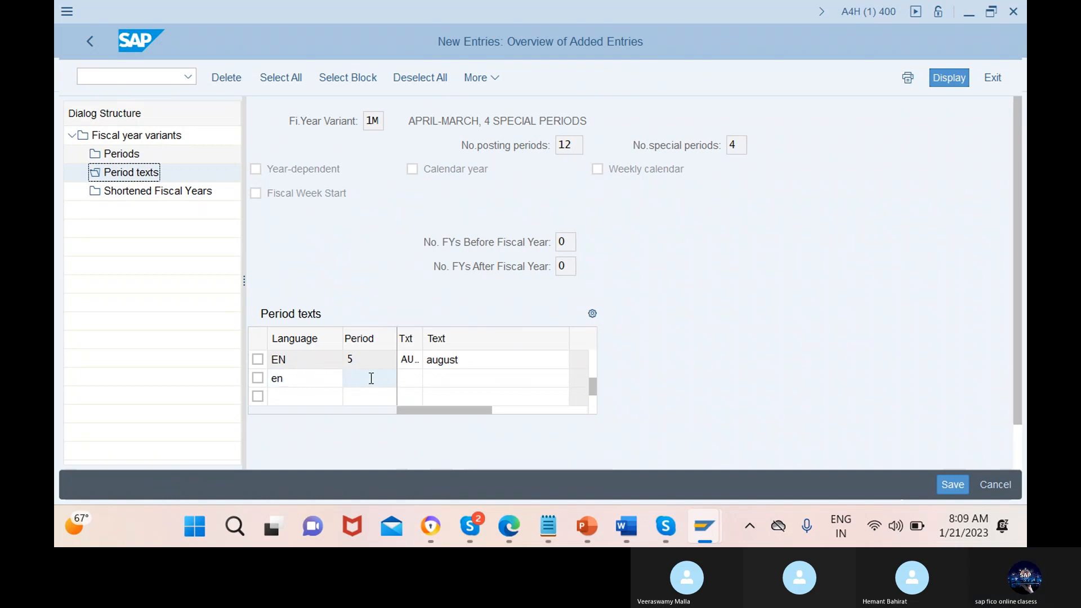
text(6)
click(411, 378)
text(sep)
click(495, 379)
text(se)
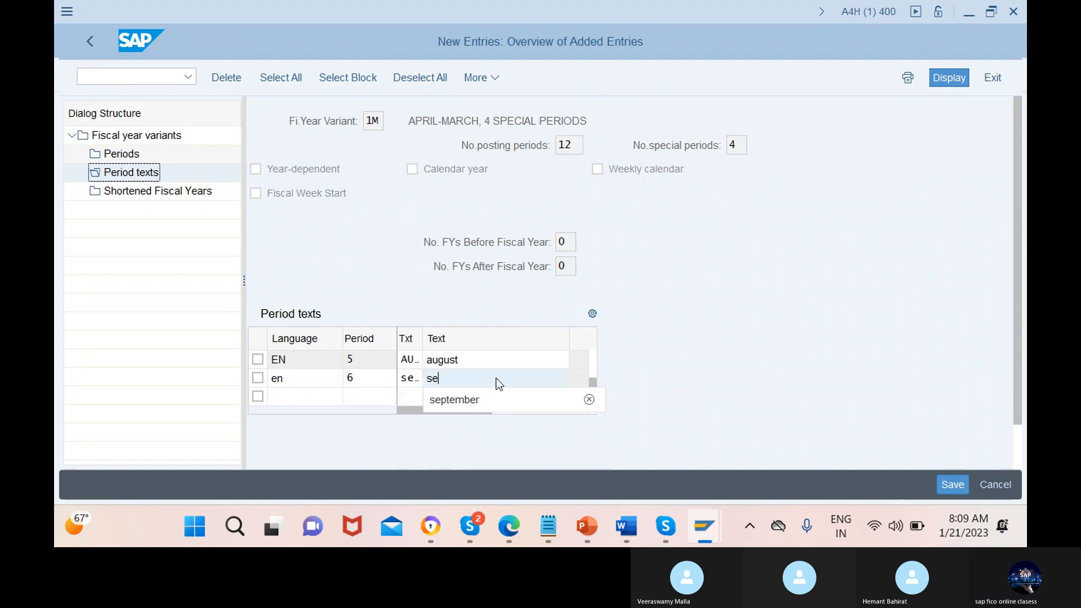
click(495, 399)
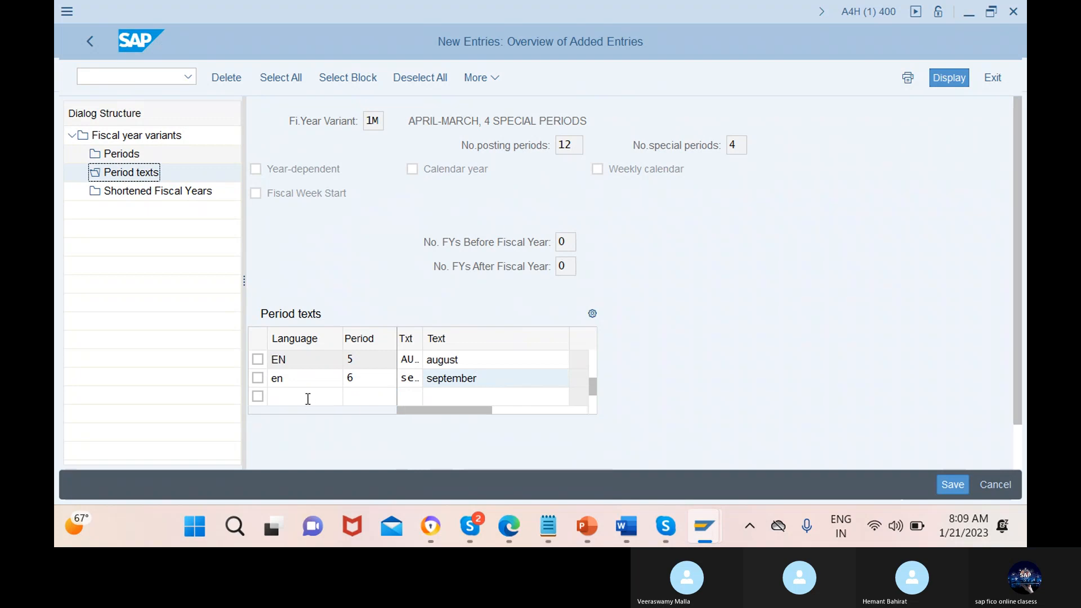
Add the period text entry for period 7 with language en, short text oct and text october
click(308, 399)
text(en)
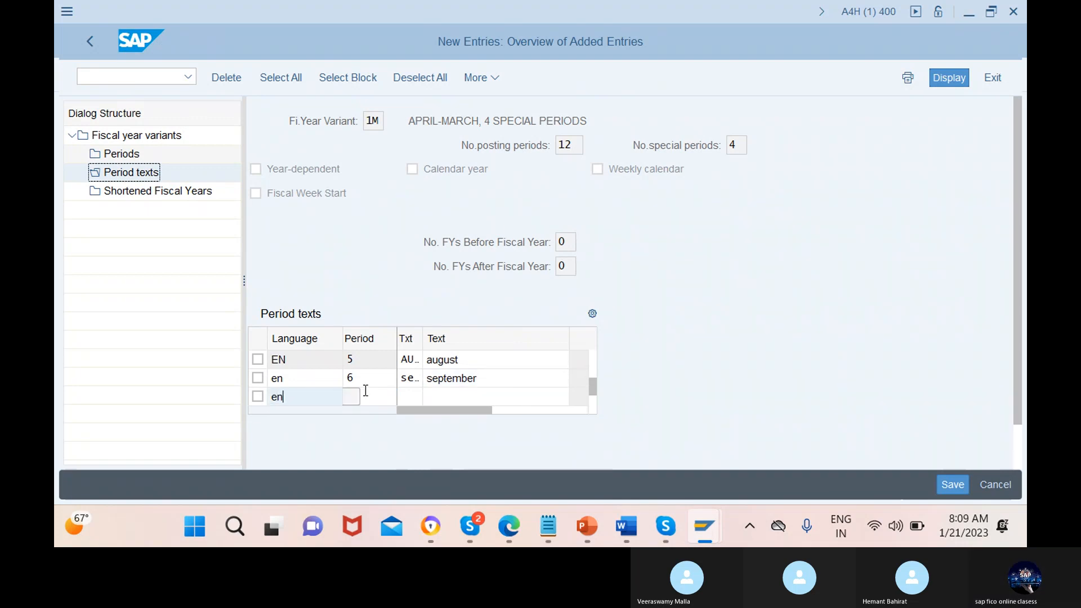
click(371, 397)
text(7)
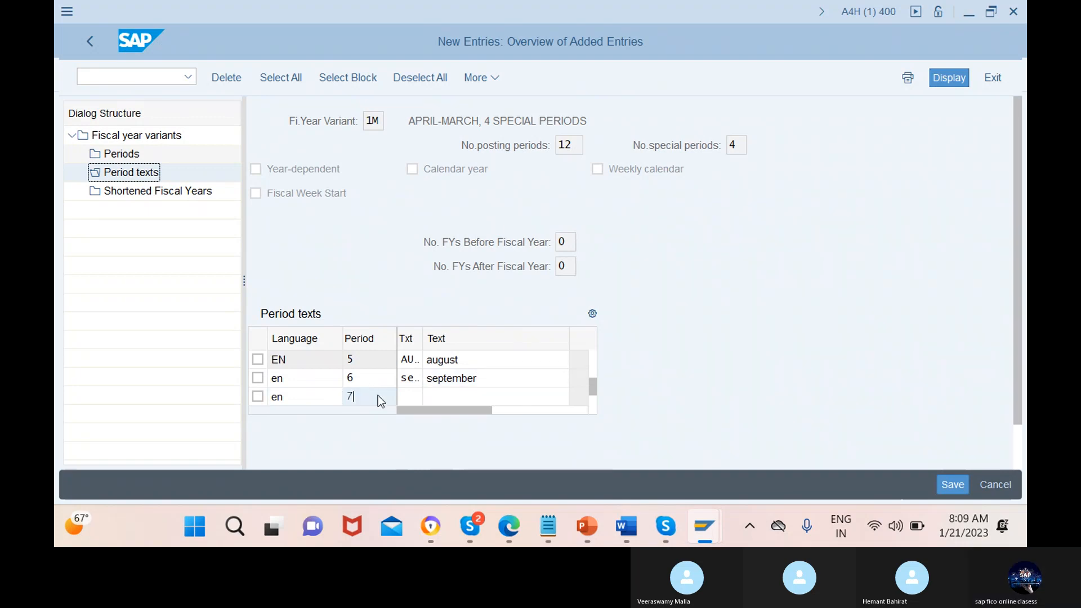
click(411, 397)
text(oc)
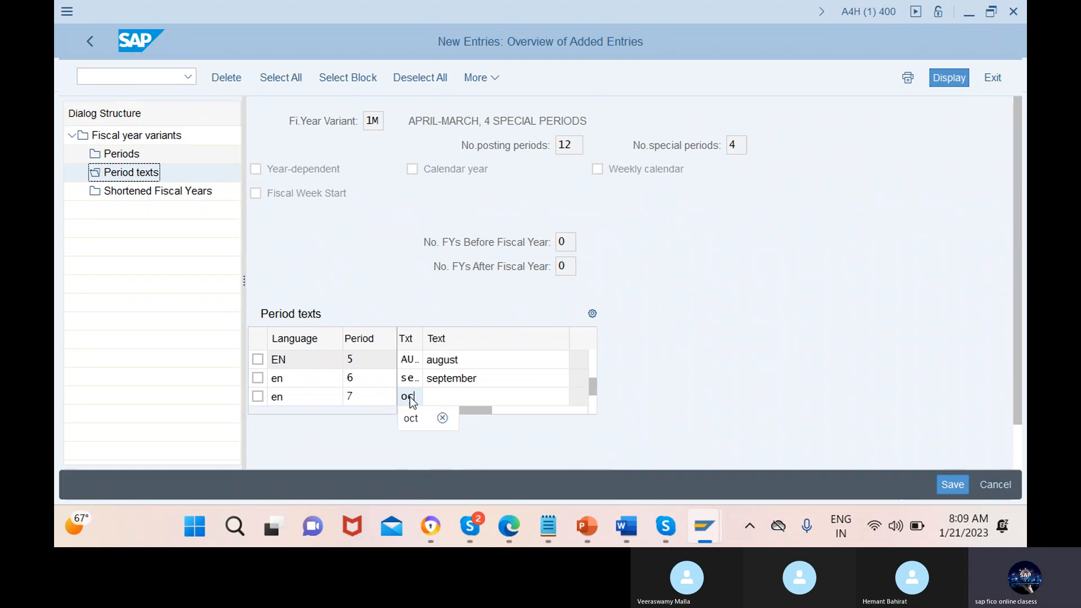
click(411, 421)
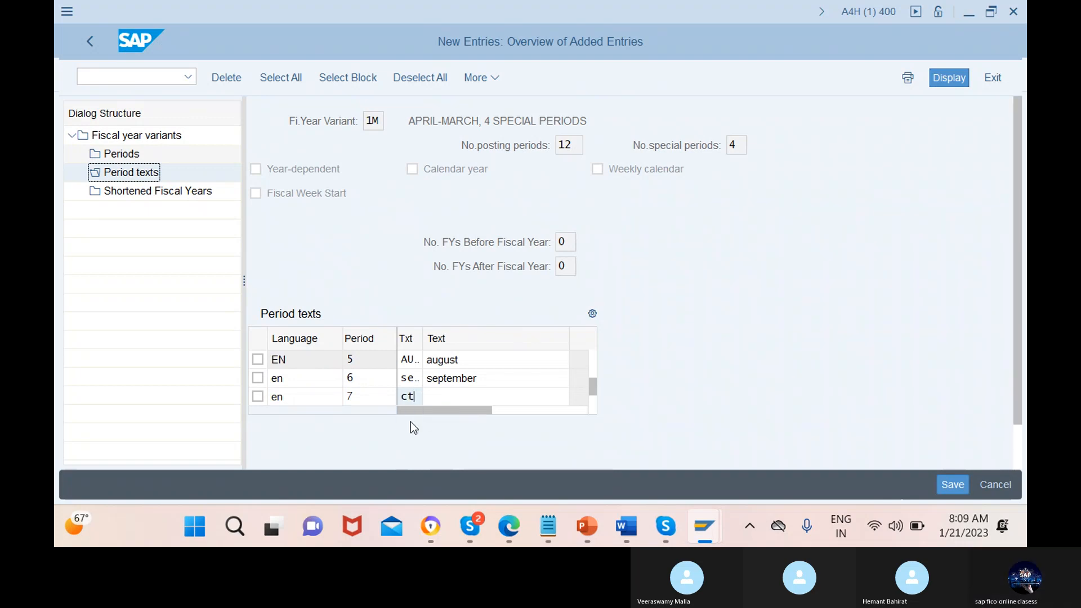
click(447, 394)
text(oc)
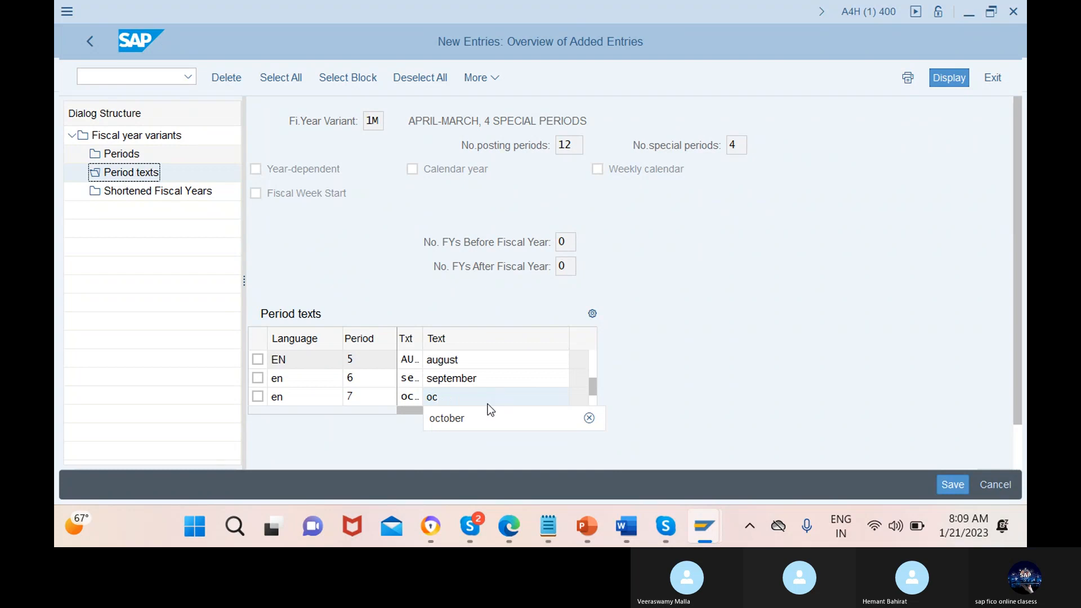
click(477, 424)
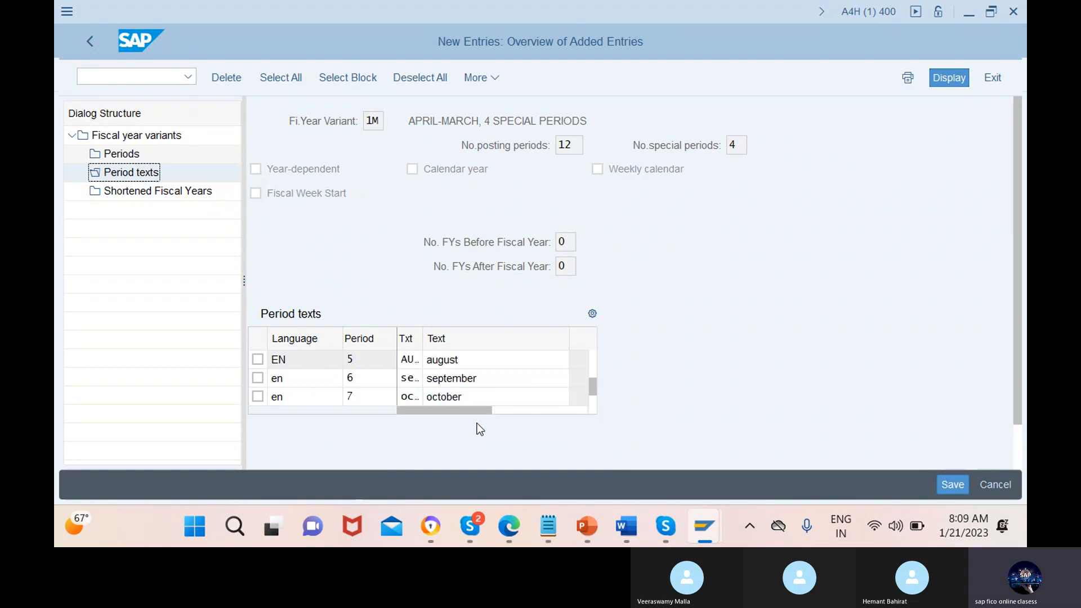
Bring up further empty rows and add the period 8 text entry with language en, short text nov and text november
click(315, 377)
key(Return)
text(en)
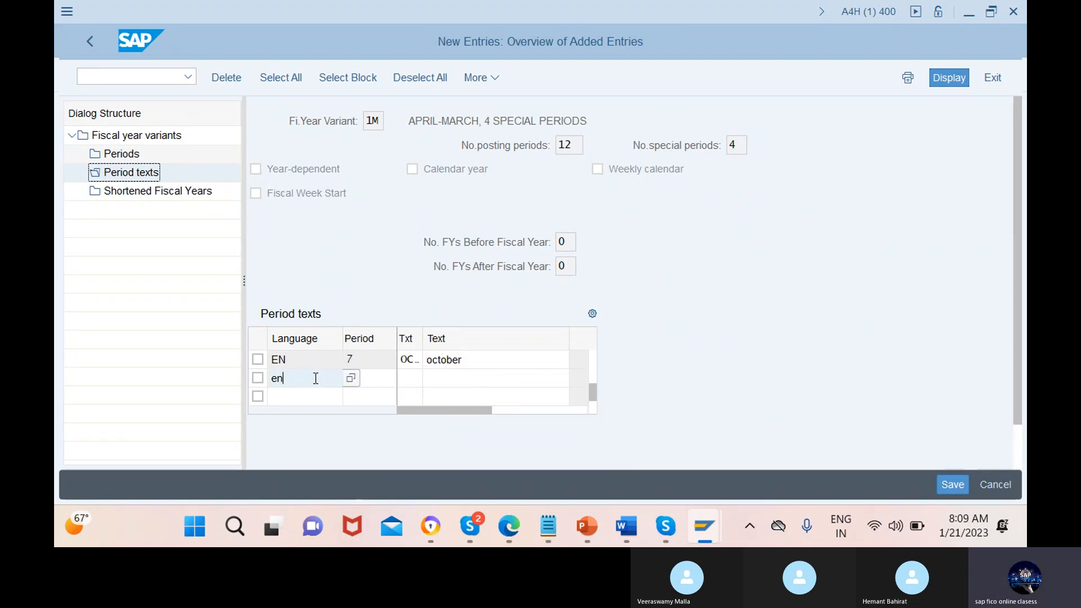
click(371, 378)
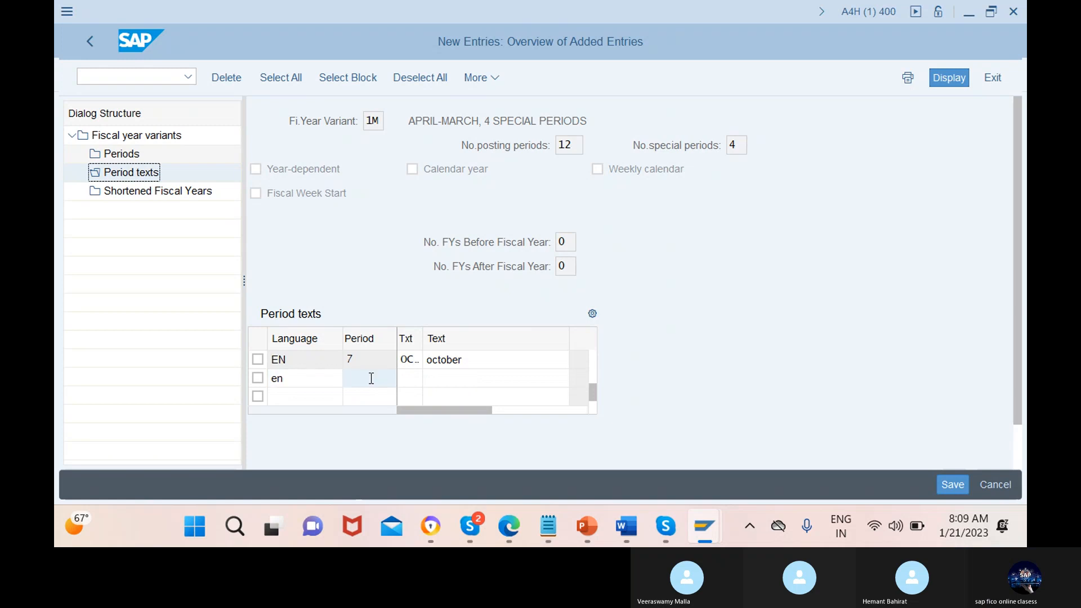
text(8)
click(411, 378)
text(n)
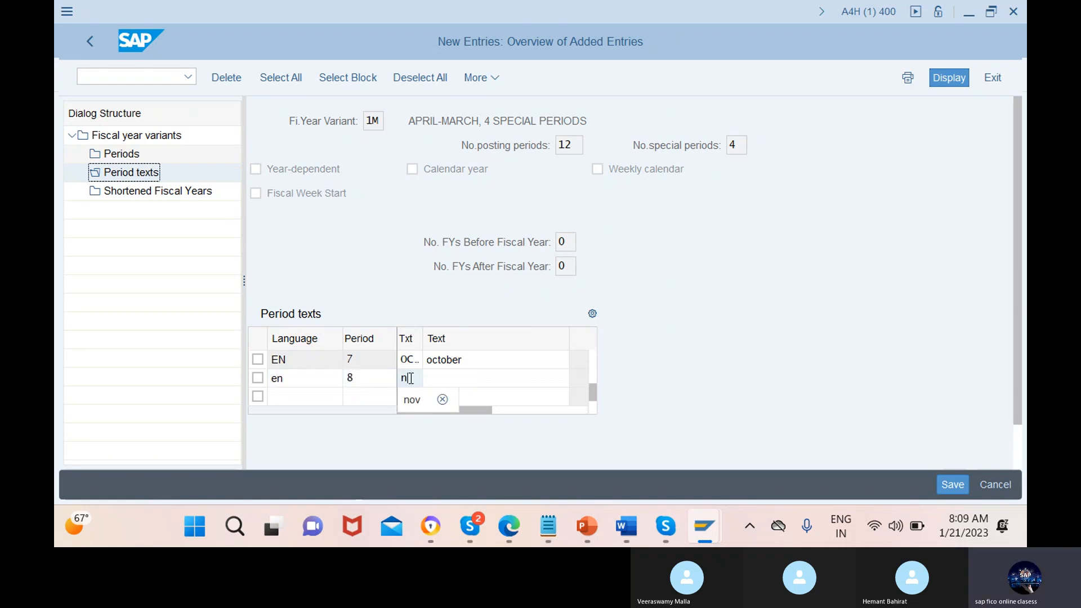
click(407, 398)
click(498, 378)
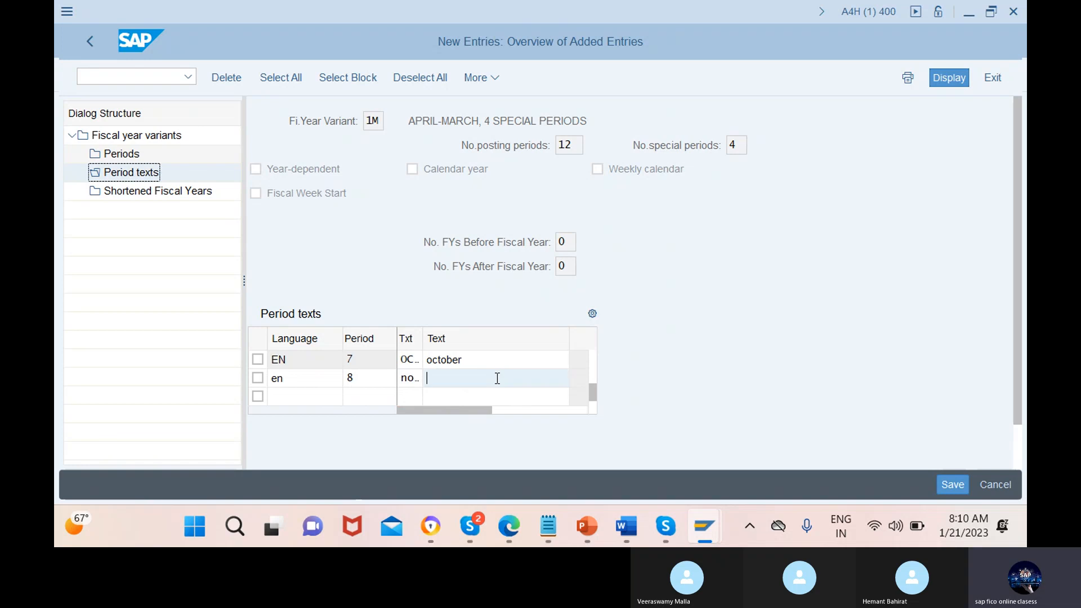
text(n)
click(486, 408)
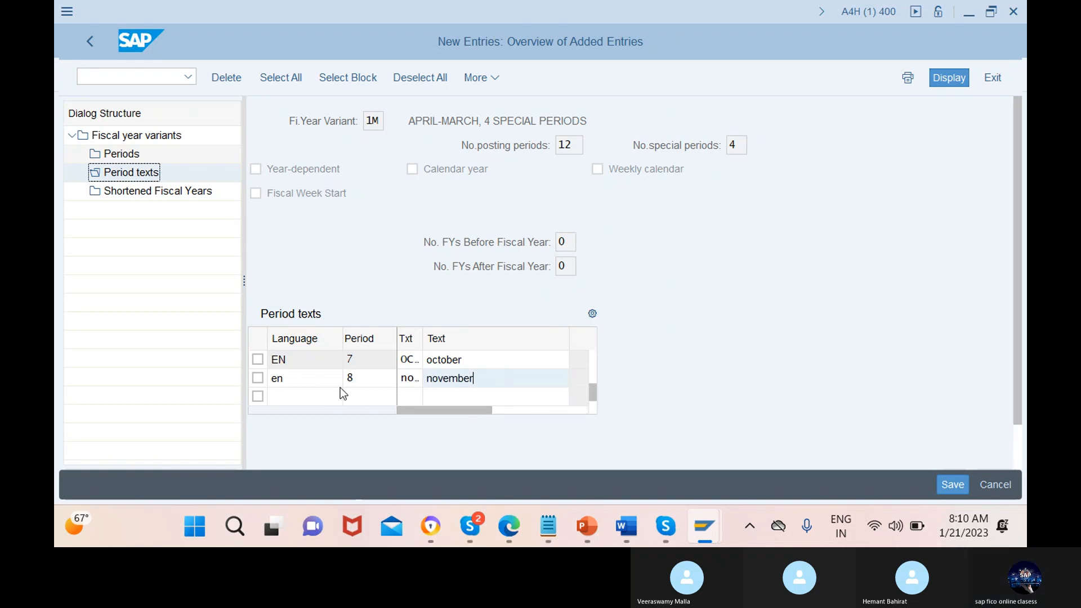
Add the period text entry for period 9 with language en, short text dec and text december, and bring up further empty rows
click(314, 397)
text(en)
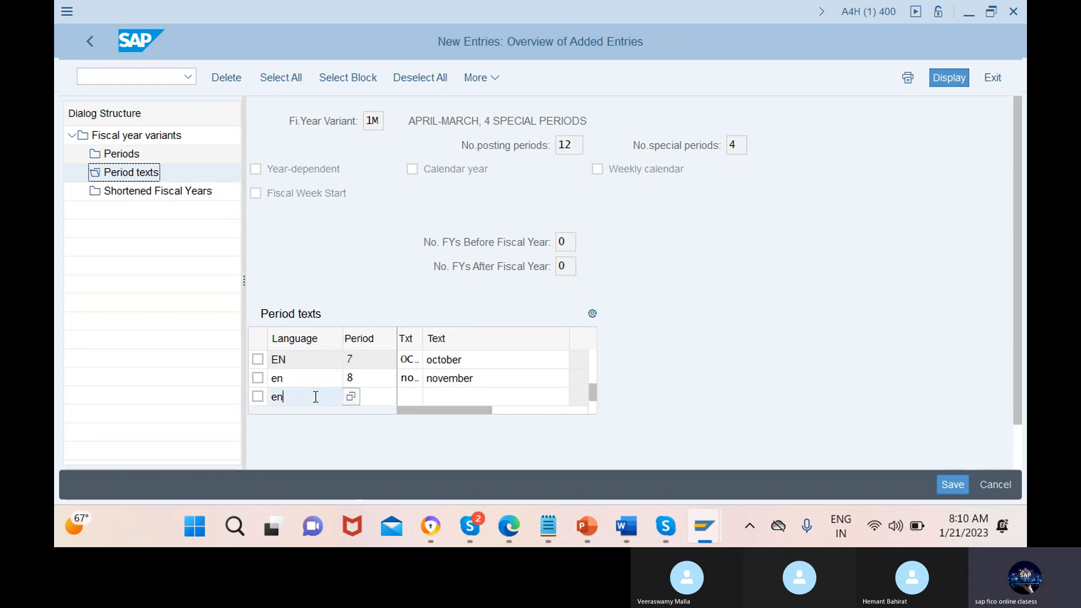
click(371, 397)
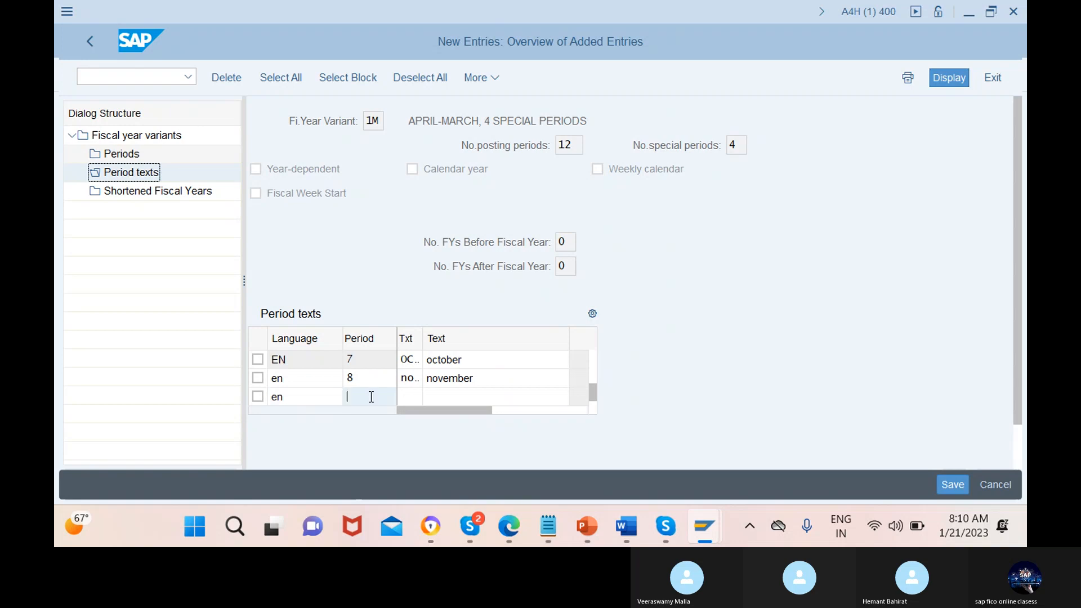
text(9)
click(411, 397)
text(dec)
click(495, 397)
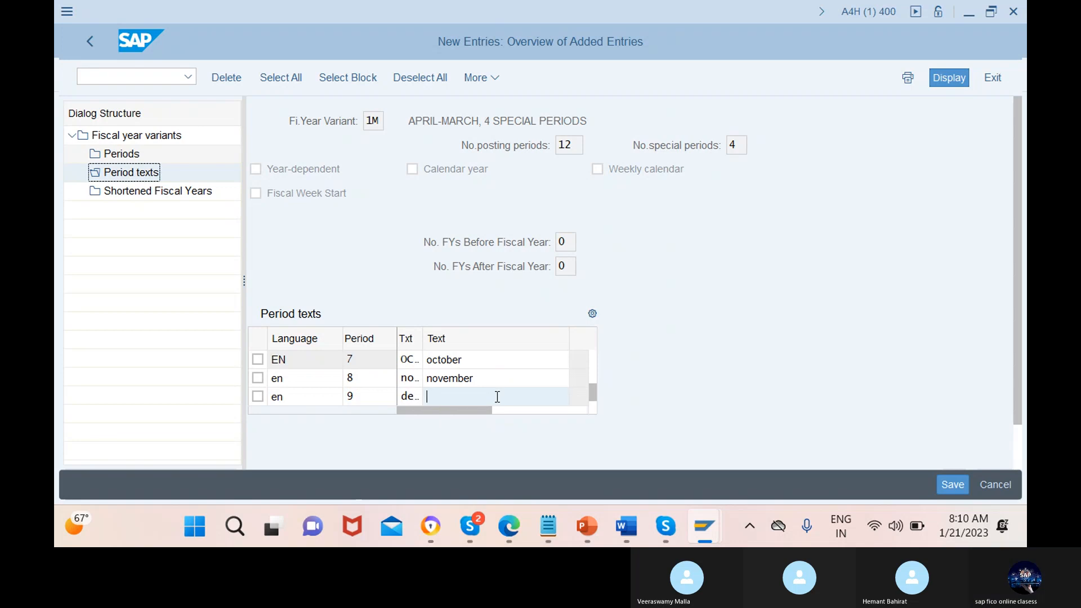
text(dec)
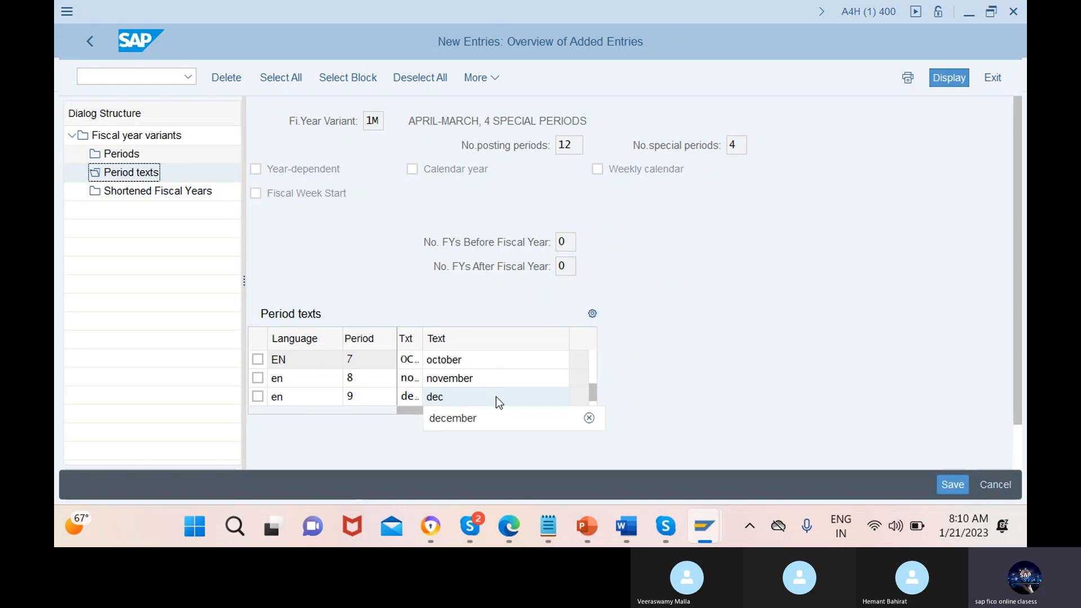
click(471, 417)
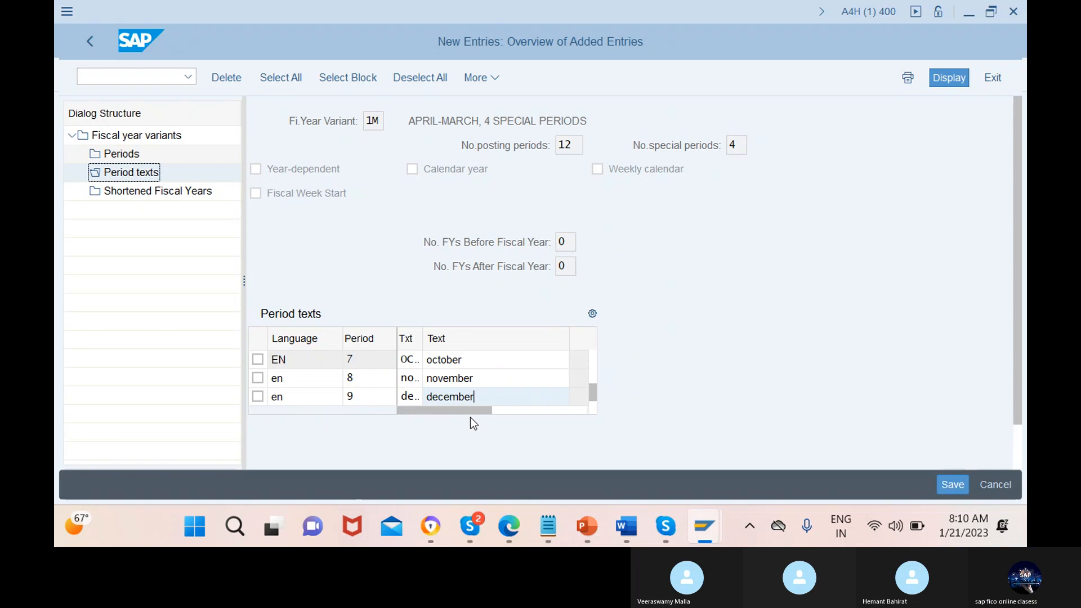
key(Return)
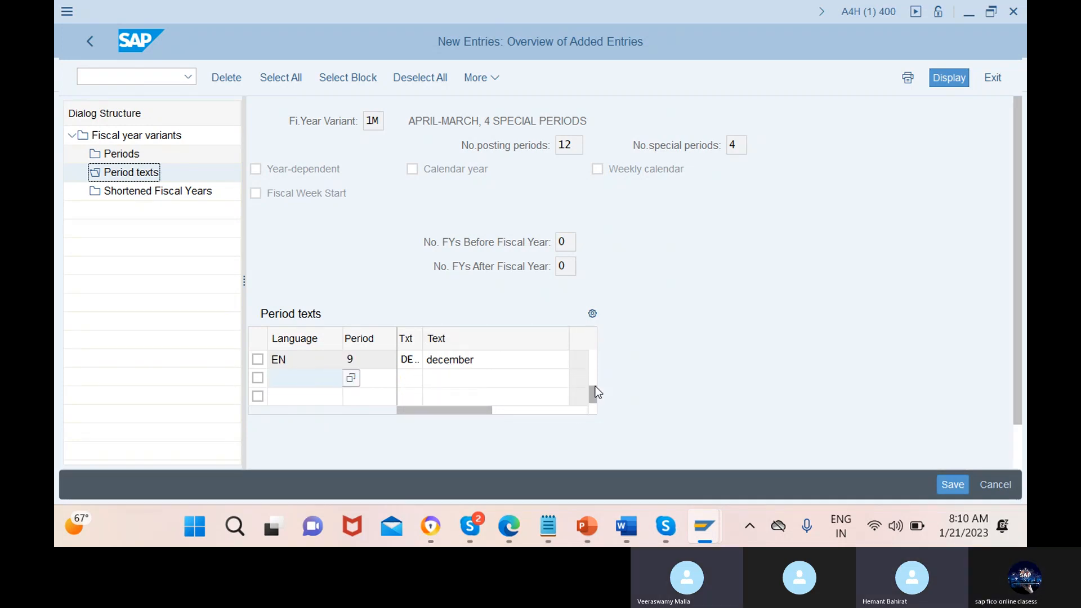
Add the period text entry for period 10 with language en, short text jan and text january, and bring up further empty rows
drag(593, 375, 590, 351)
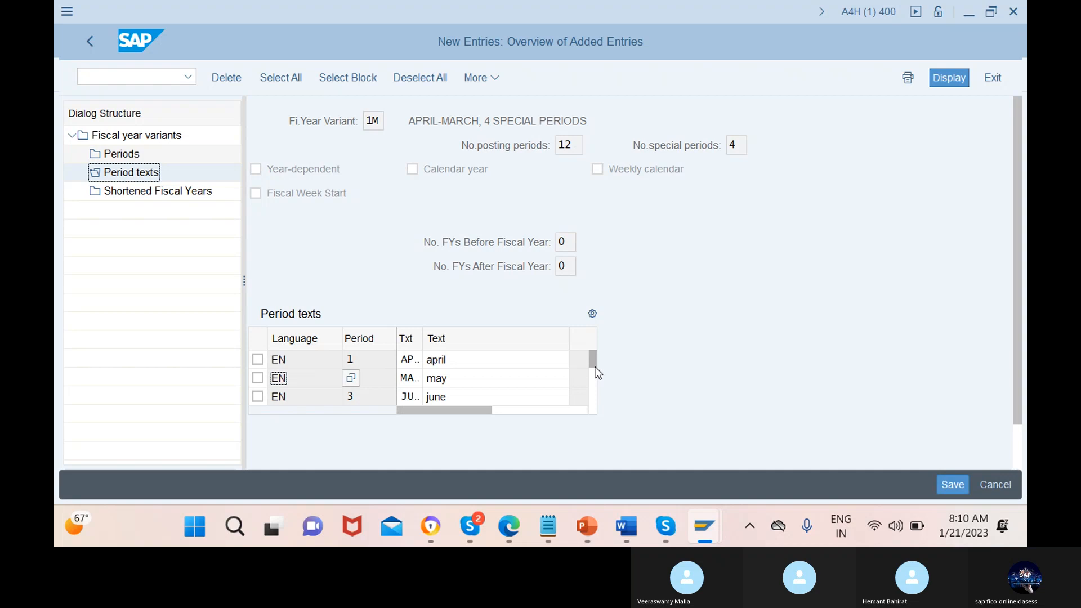
drag(594, 366, 594, 415)
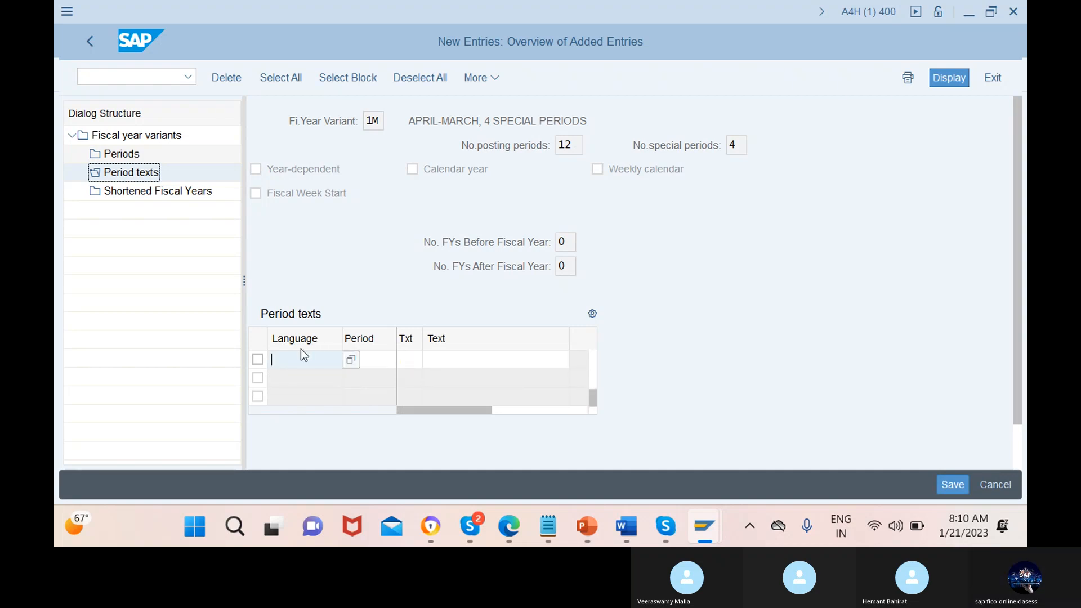
text(en)
click(371, 360)
text(1)
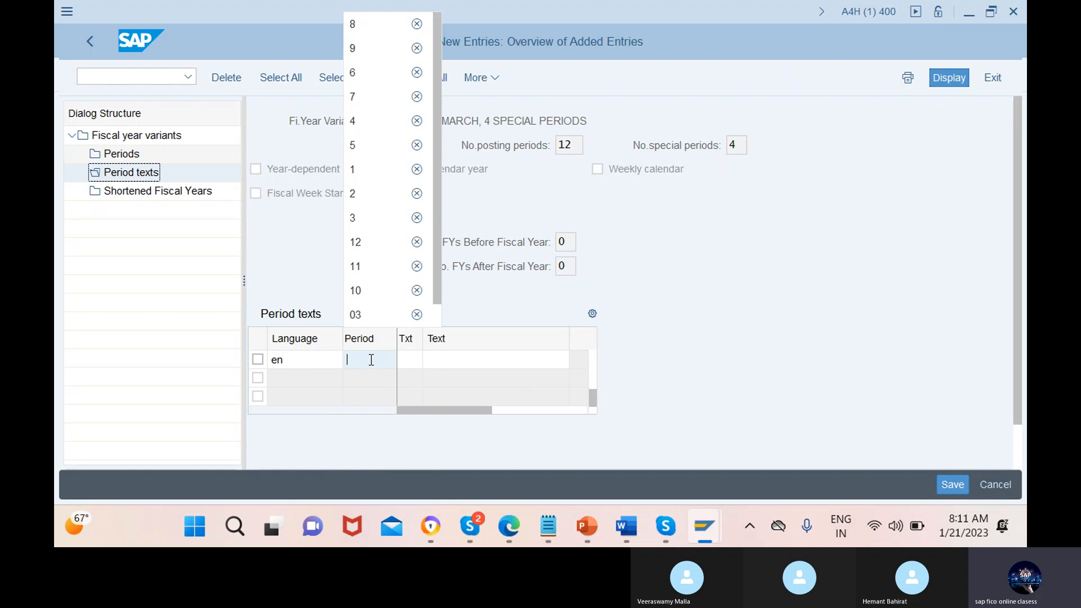
text(0)
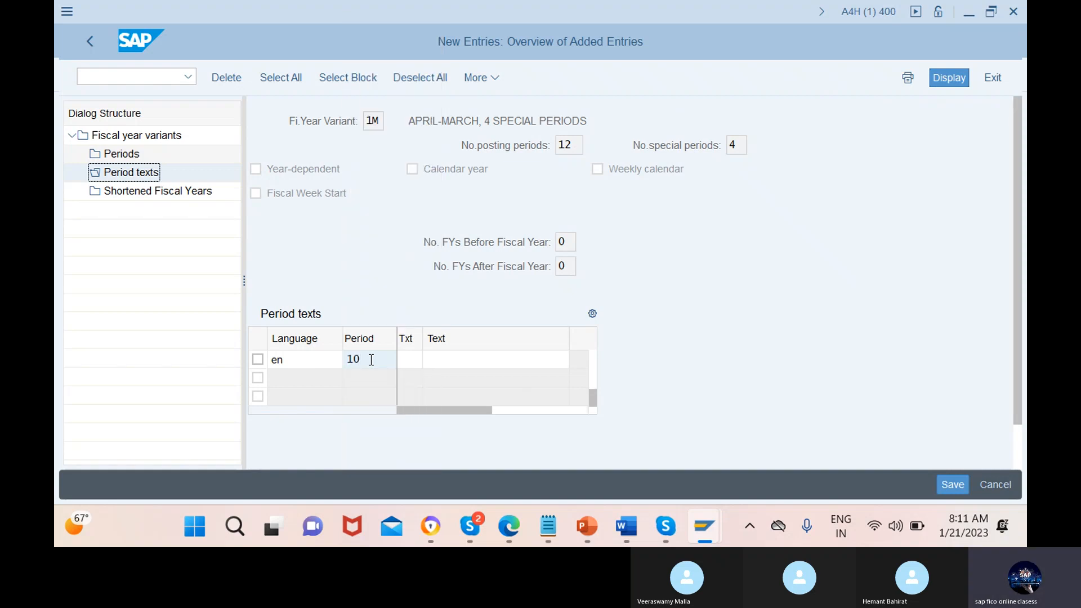
click(411, 359)
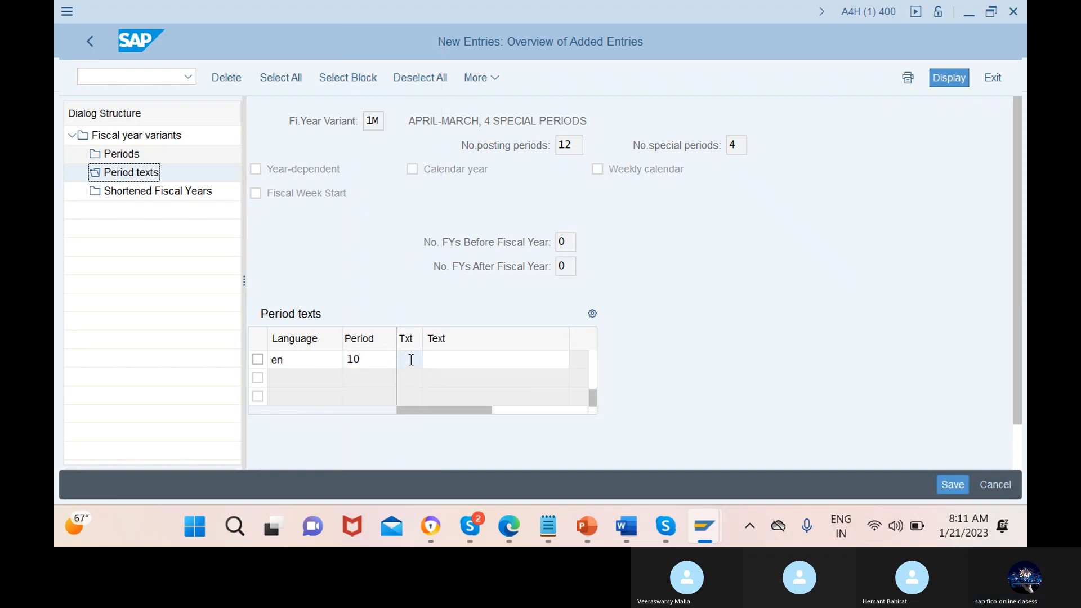
text(jan)
click(497, 359)
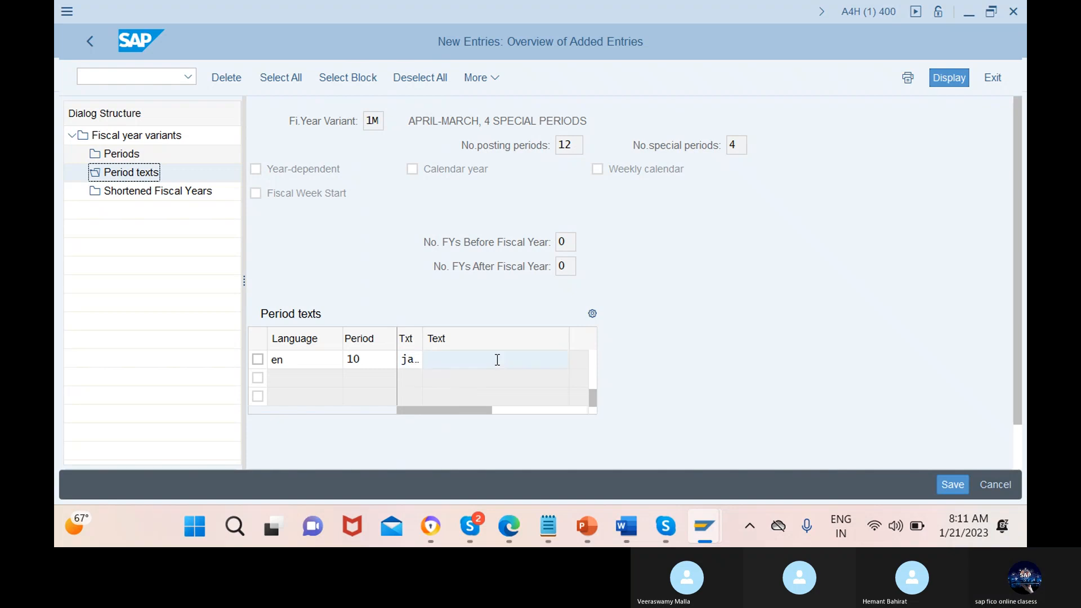
text(ja)
click(478, 380)
key(Return)
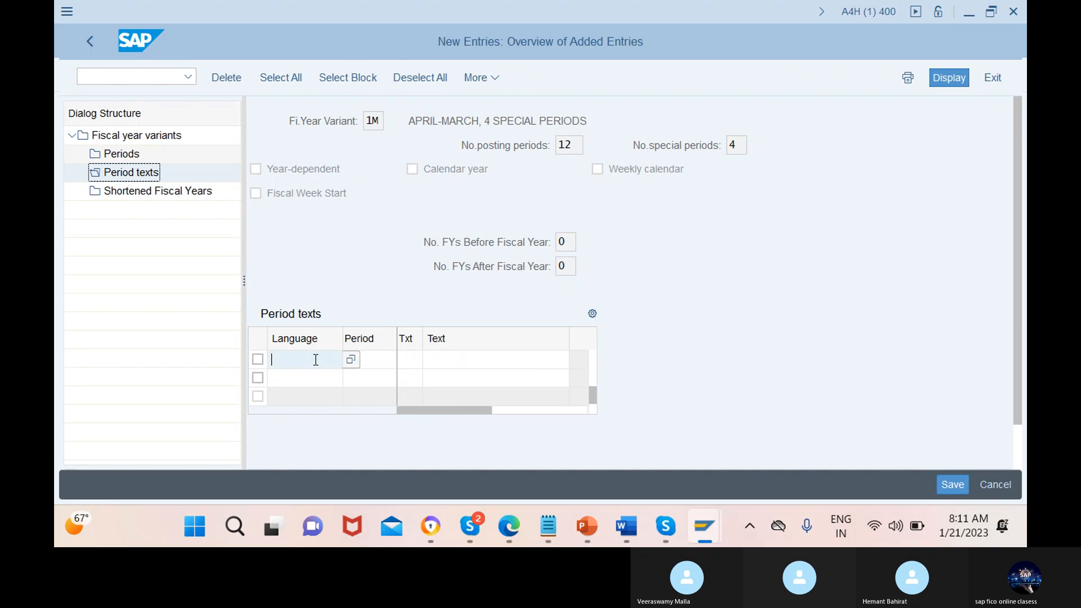
Add the period text entry for period 11 with language en, short text feb and text february
text(2)
click(285, 383)
click(366, 359)
text(11)
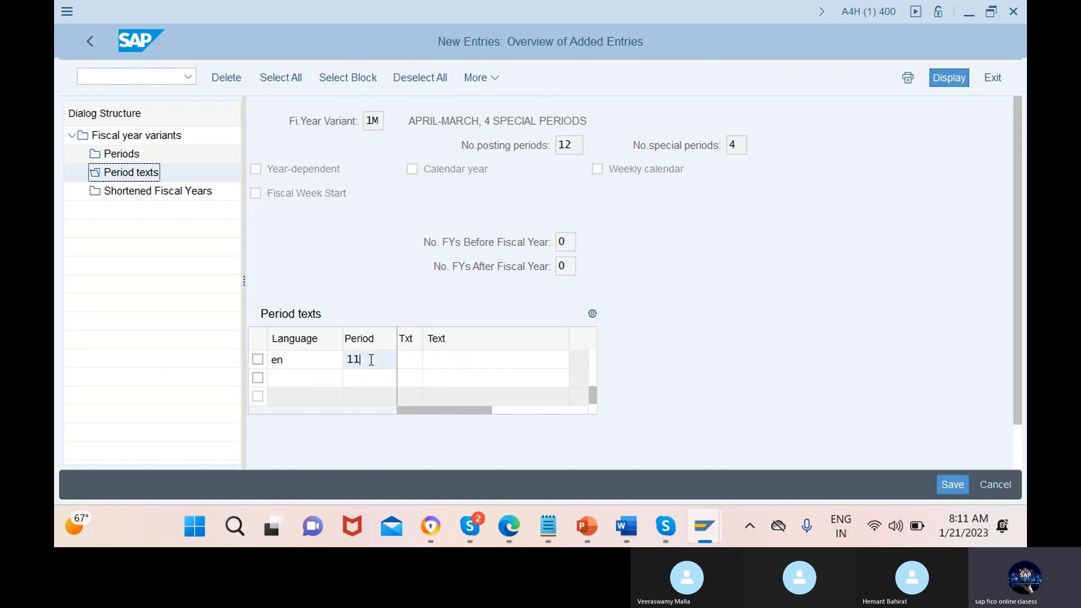
click(411, 360)
text(feb)
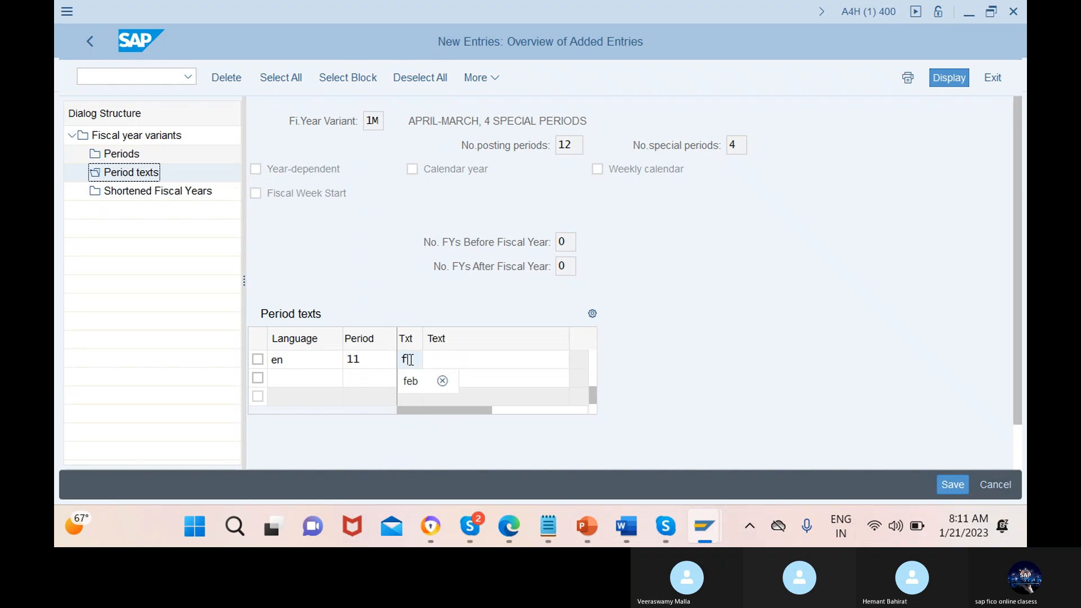
click(497, 359)
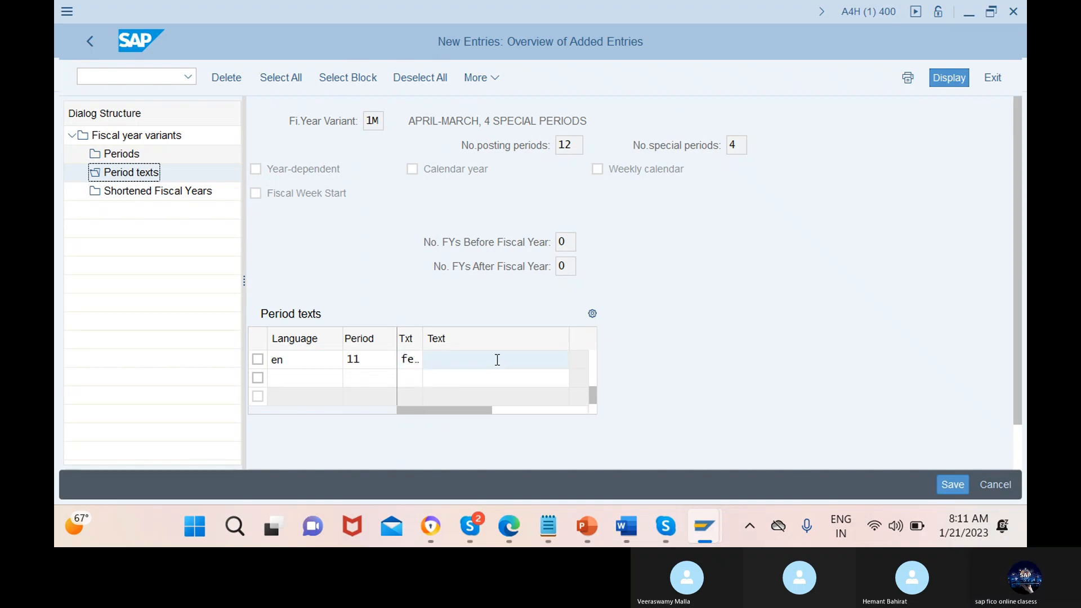
text(feb)
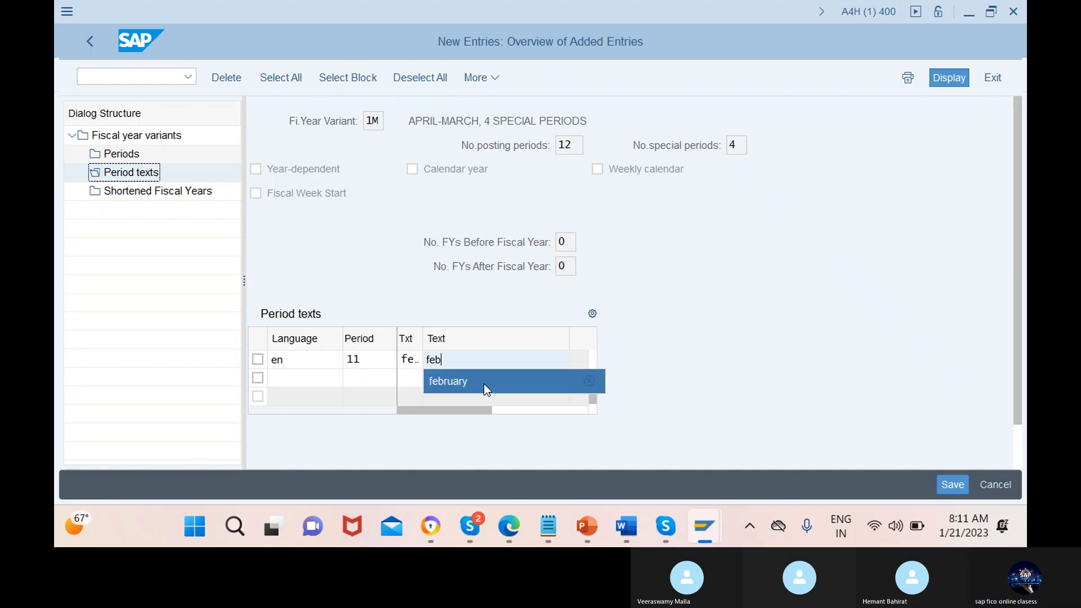
click(484, 383)
Add the period text entry for period 12 with language en, short text mar and text march, and bring up further empty rows
click(314, 361)
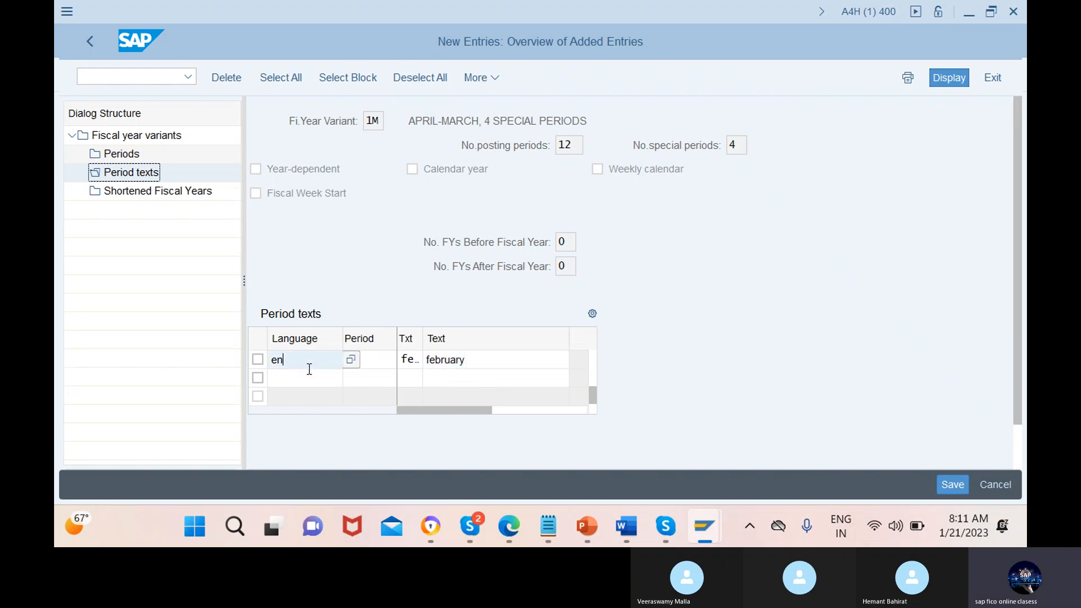
click(314, 378)
text(en)
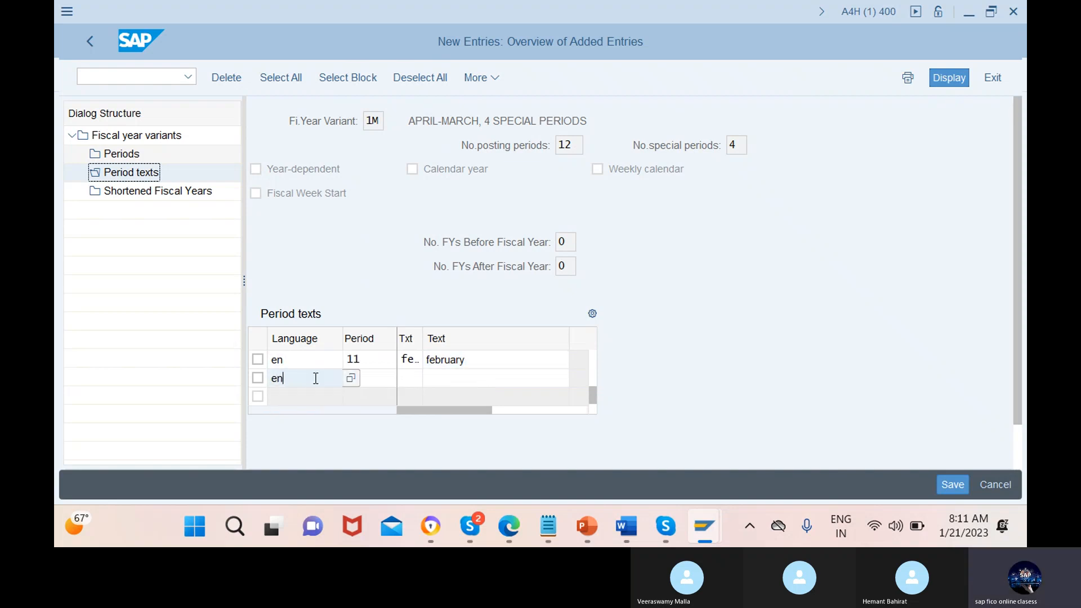
click(371, 379)
text(12)
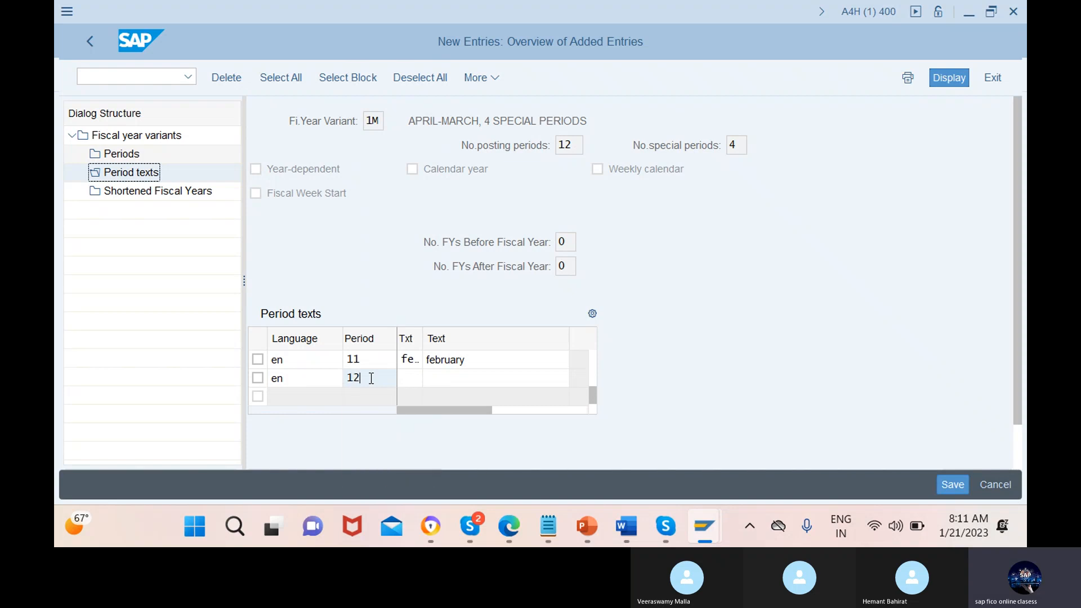
click(410, 379)
text(ma)
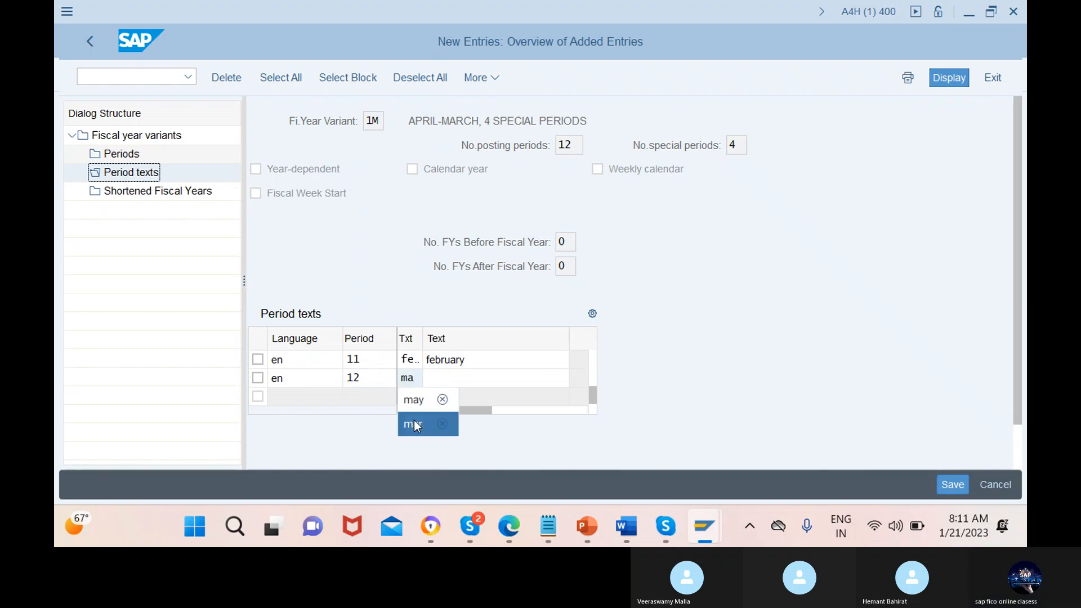
click(414, 423)
click(498, 378)
text(mar)
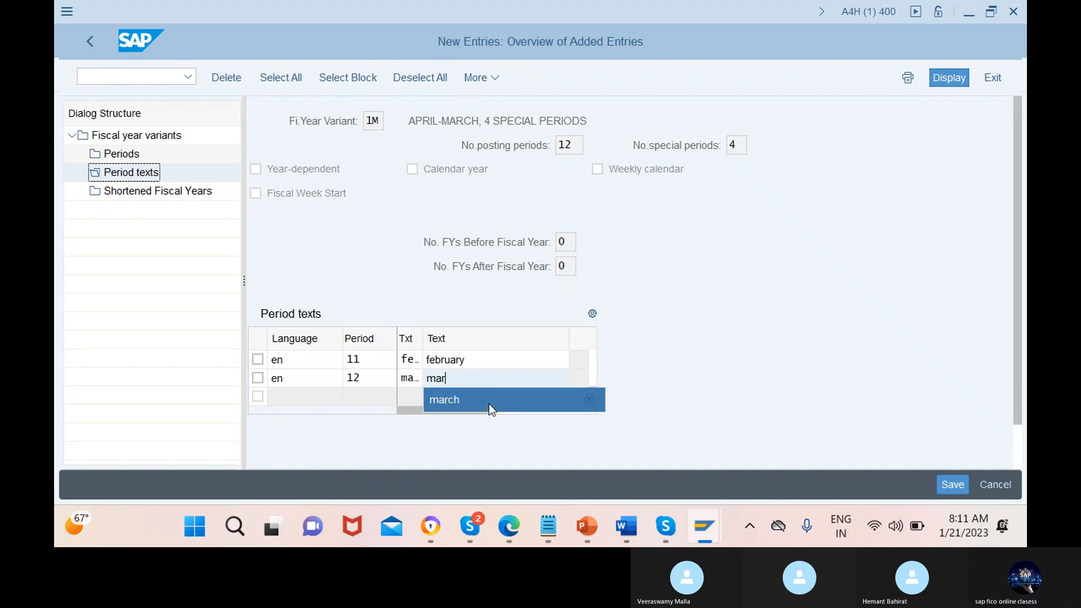
click(489, 403)
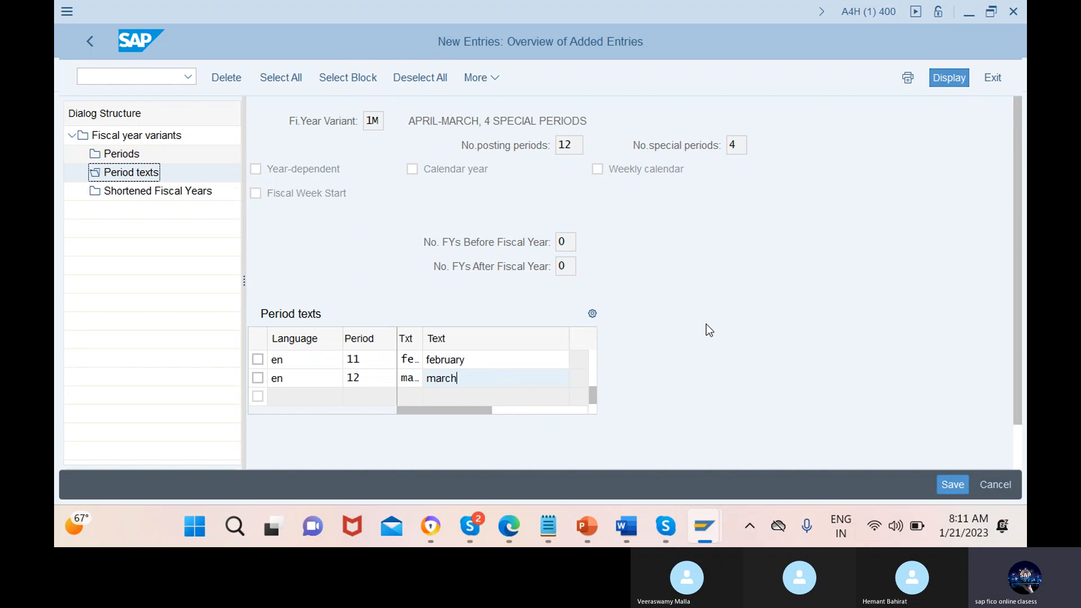
key(Return)
click(316, 378)
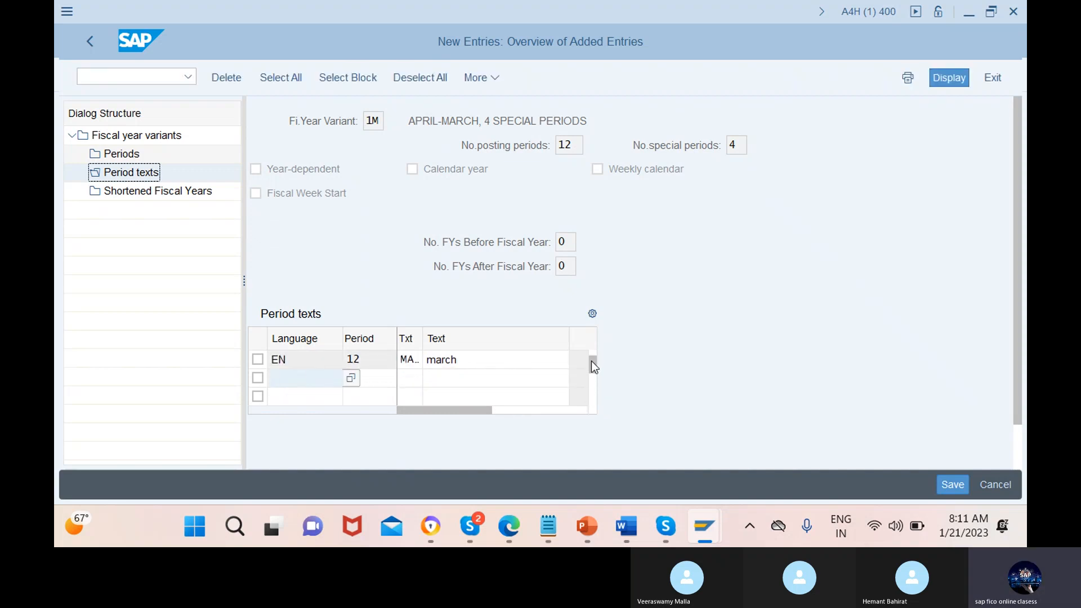
Review the period texts of fiscal year variant 1M from april to march and save the variant
scroll(591, 365, up, 3)
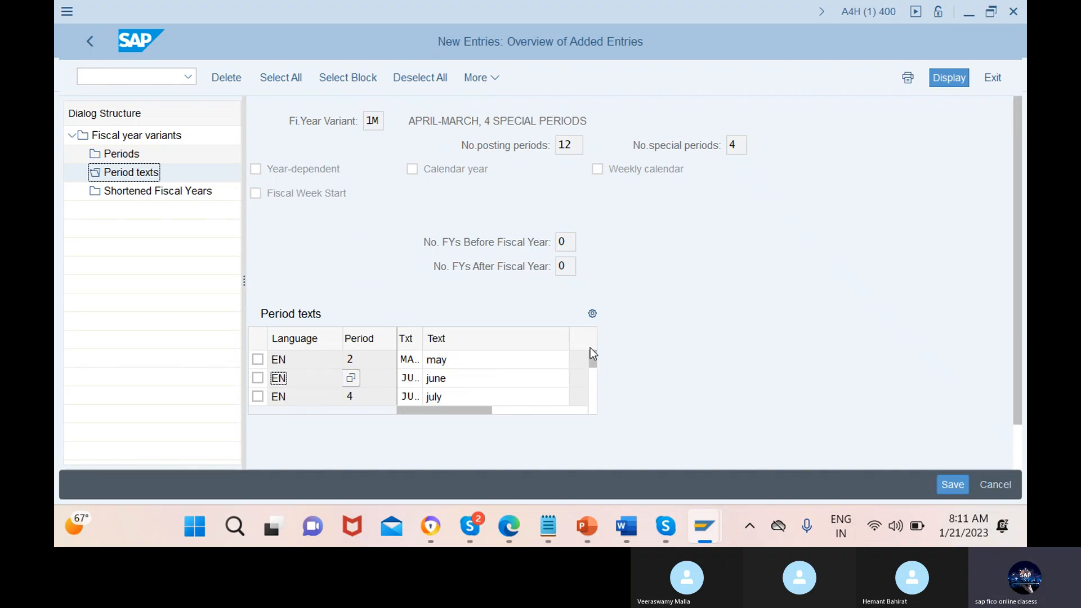
scroll(434, 365, up, 1)
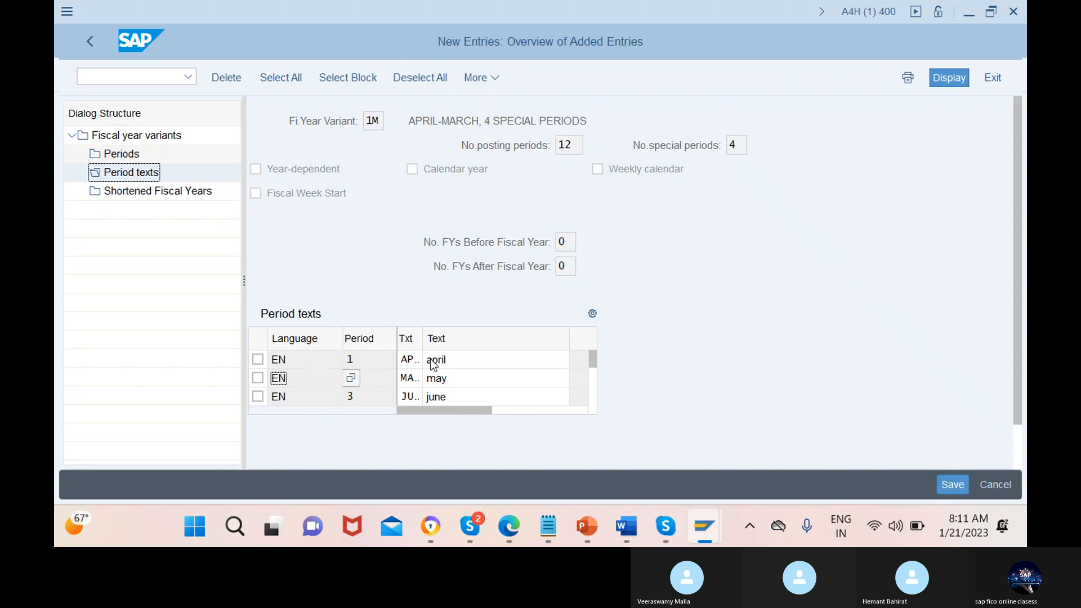
drag(596, 361, 594, 395)
click(315, 397)
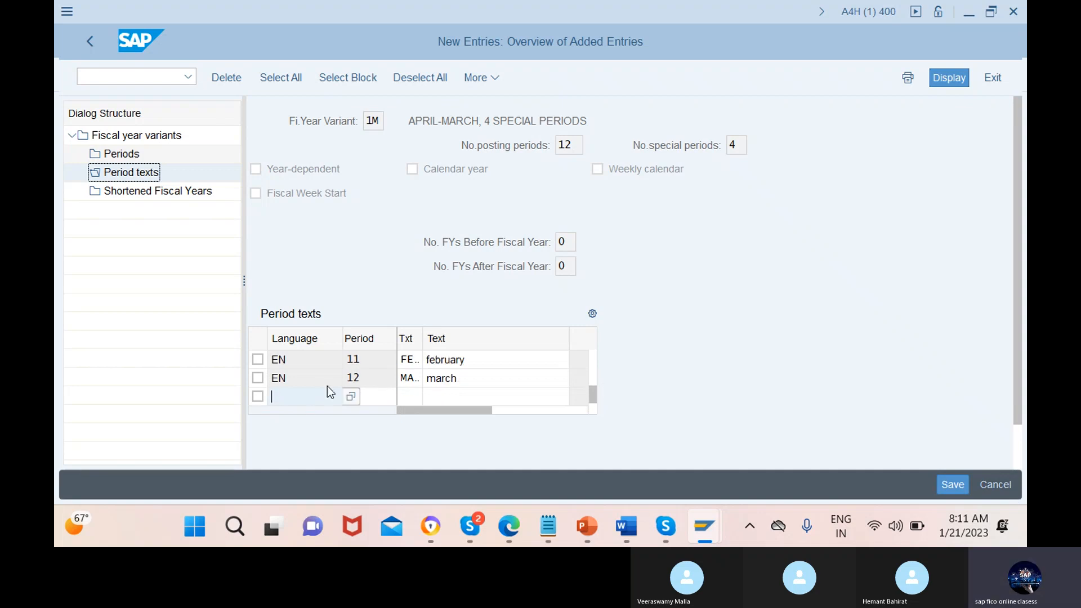
click(365, 396)
scroll(313, 395, up, 1)
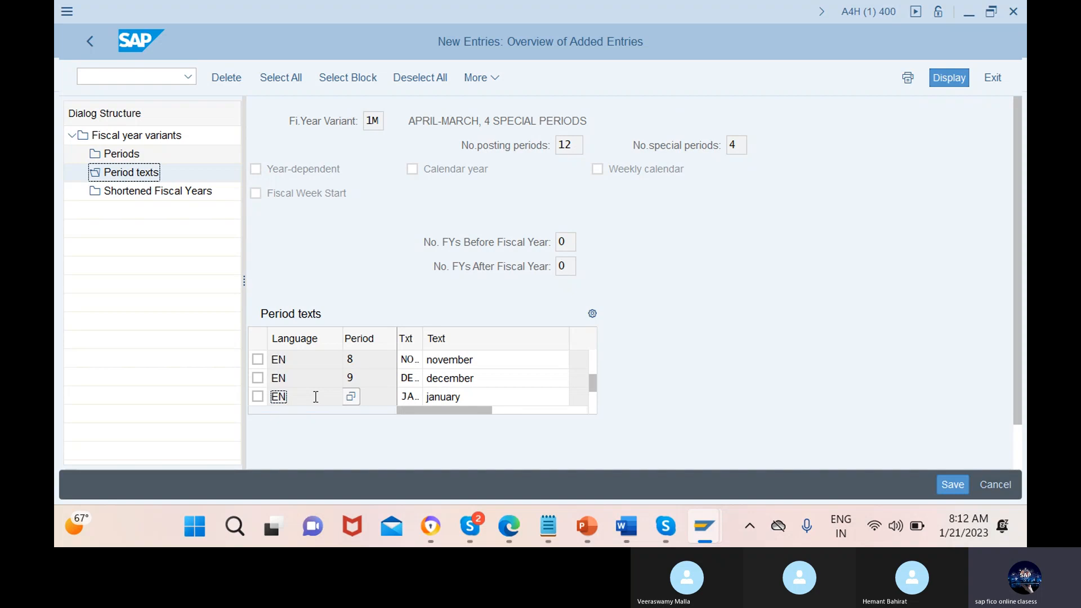
key(Down)
key(Down)
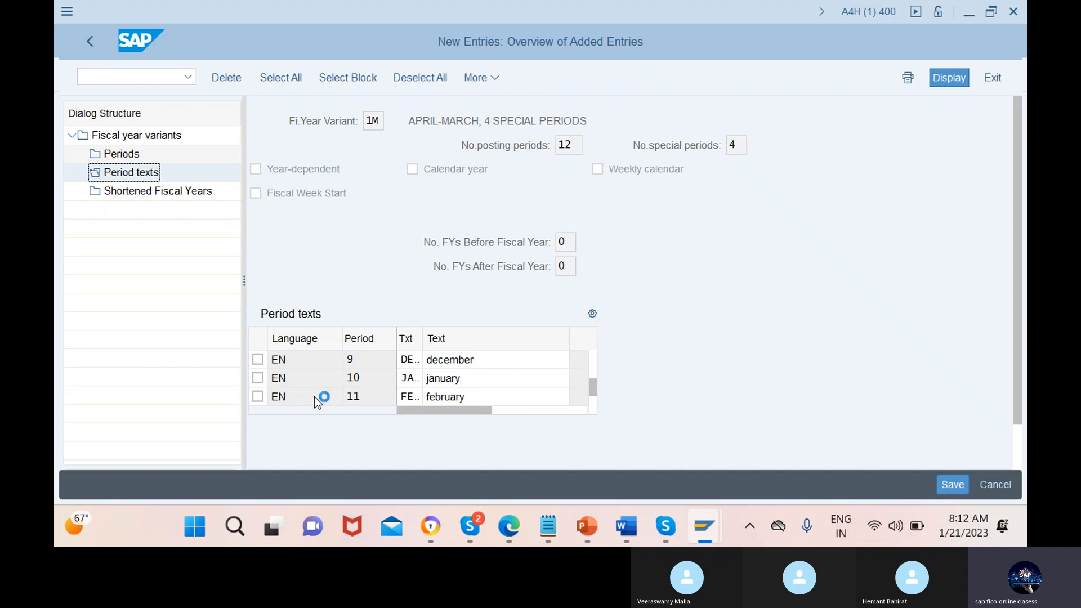
scroll(314, 396, up, 5)
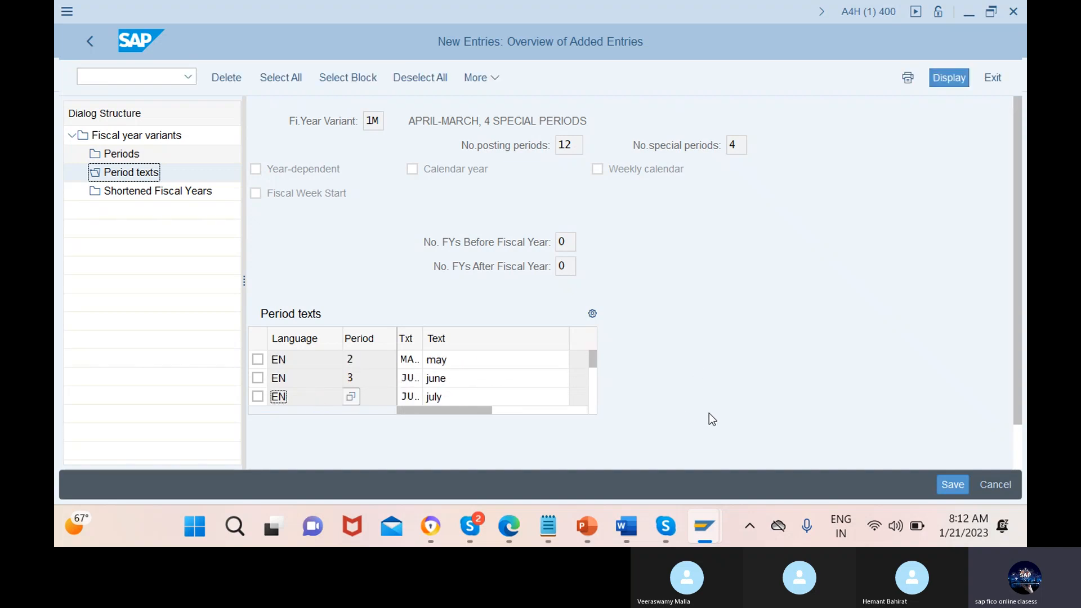
click(962, 486)
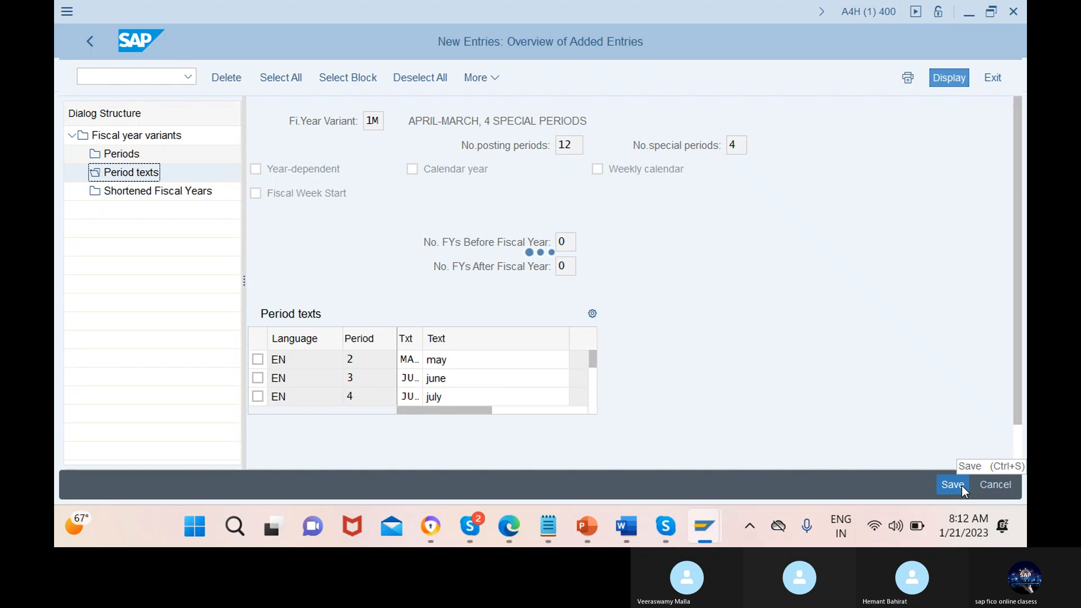
Switch to the other SAP session showing fiscal year variant 1N and start transaction FB50 there
mouse_move(704, 526)
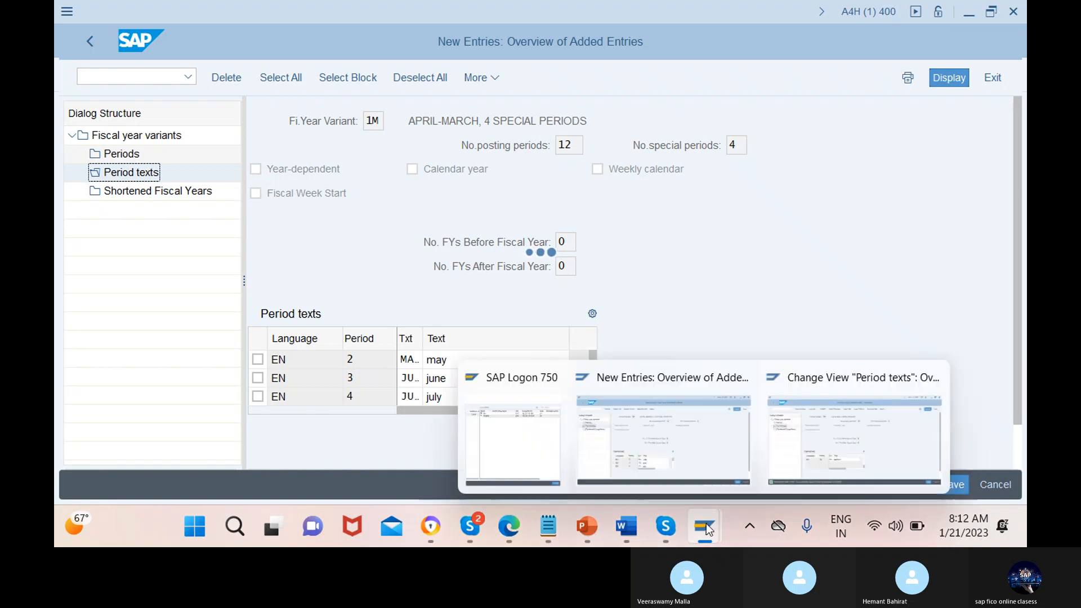
click(859, 401)
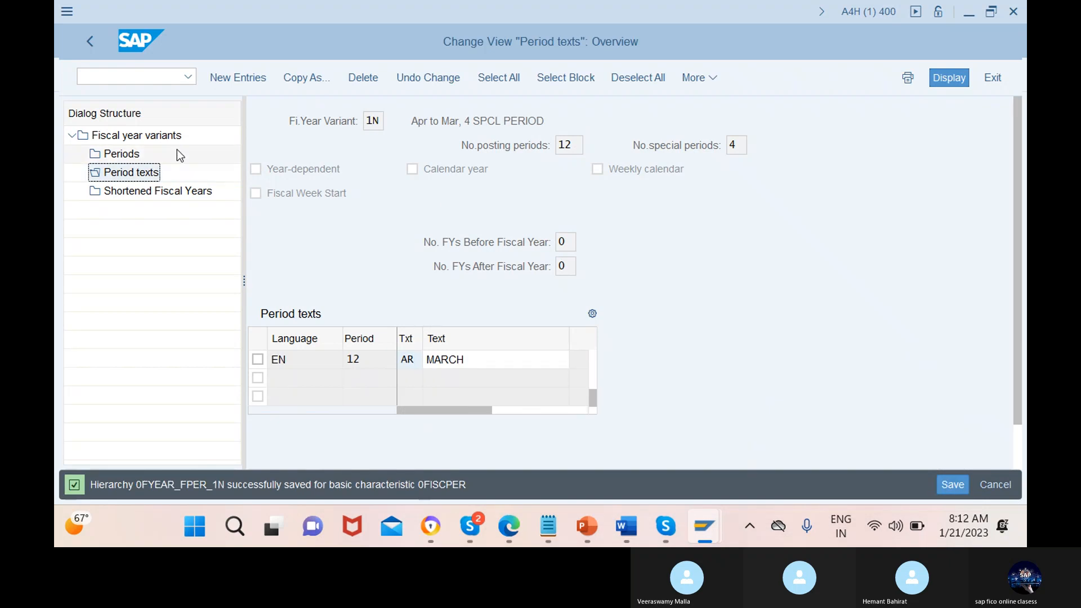
click(120, 77)
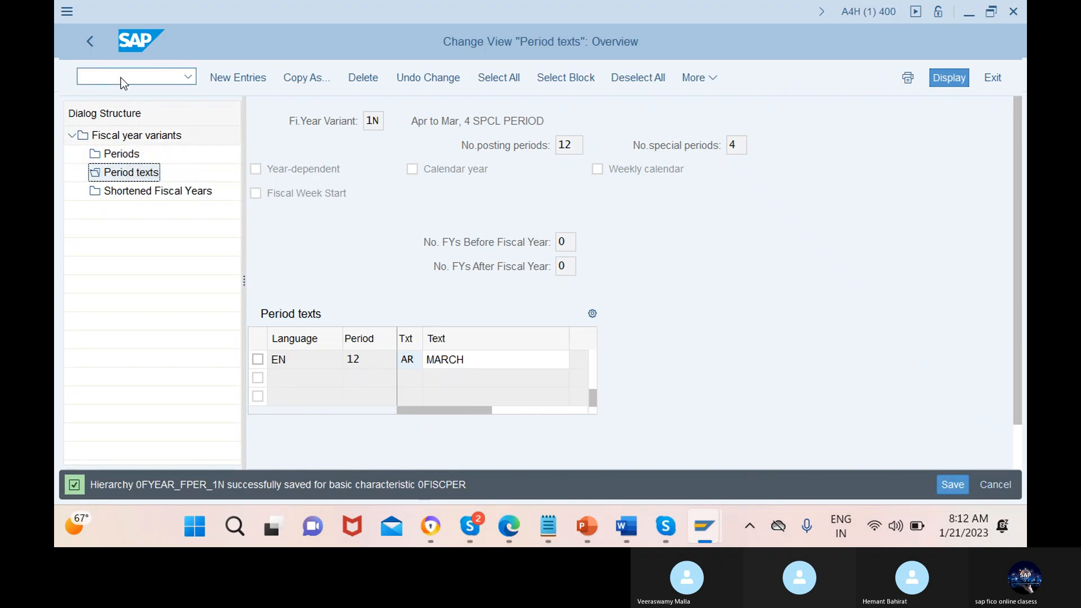
text(/)
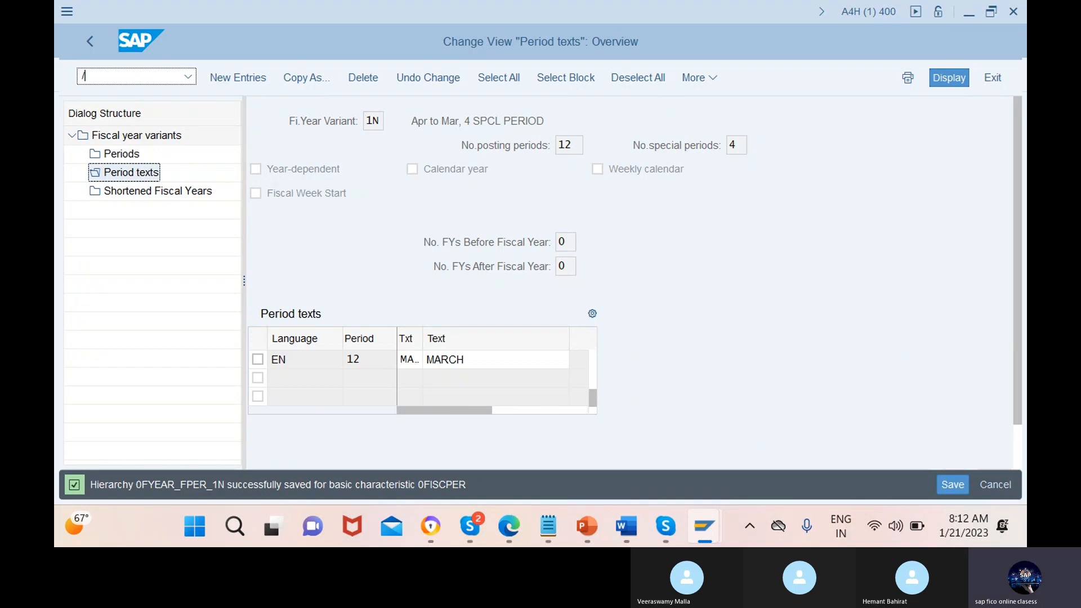
text(nfb50)
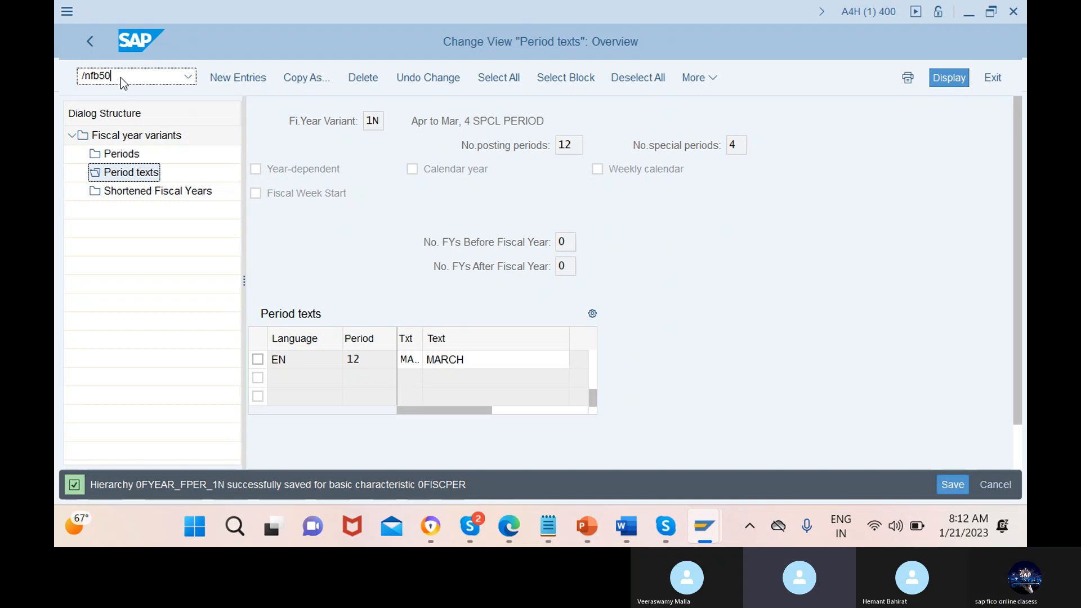
key(Return)
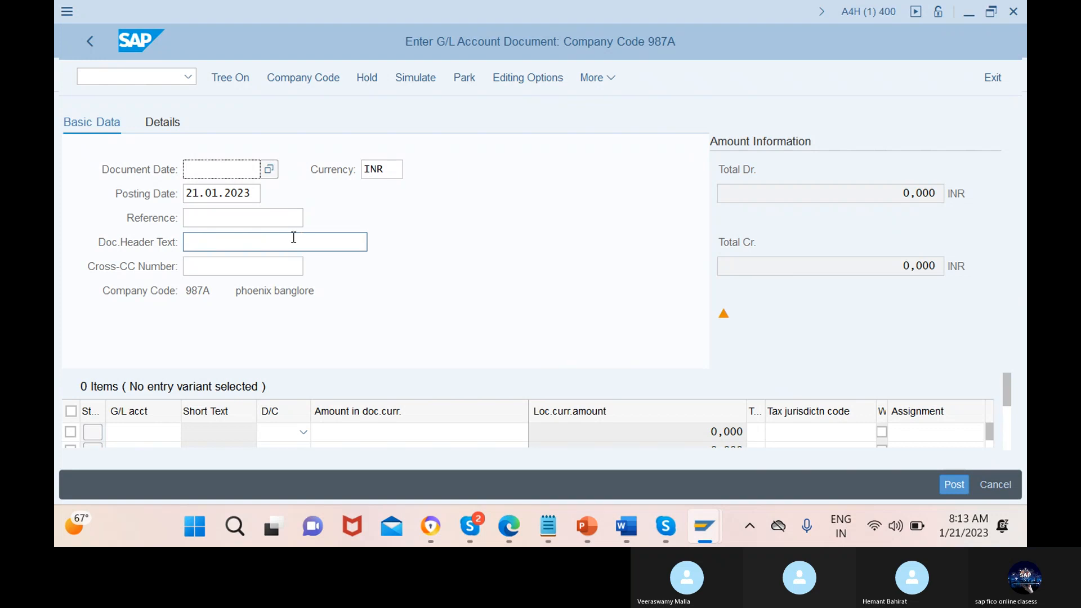
Leave the G/L account document entry and start transaction F-02 for a G/L account posting
click(157, 77)
text(/nf)
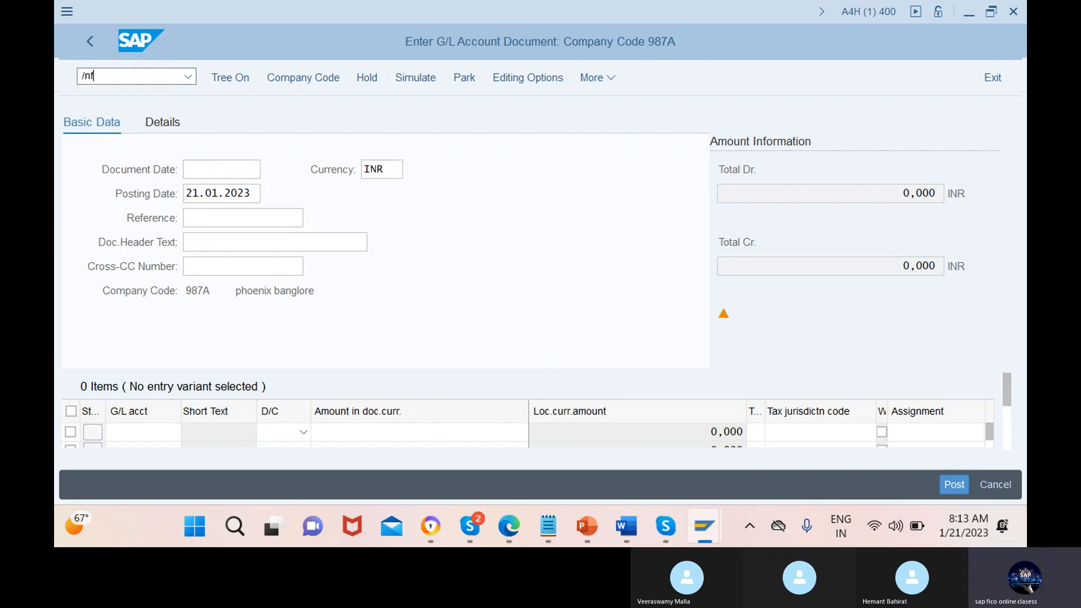
text(-02)
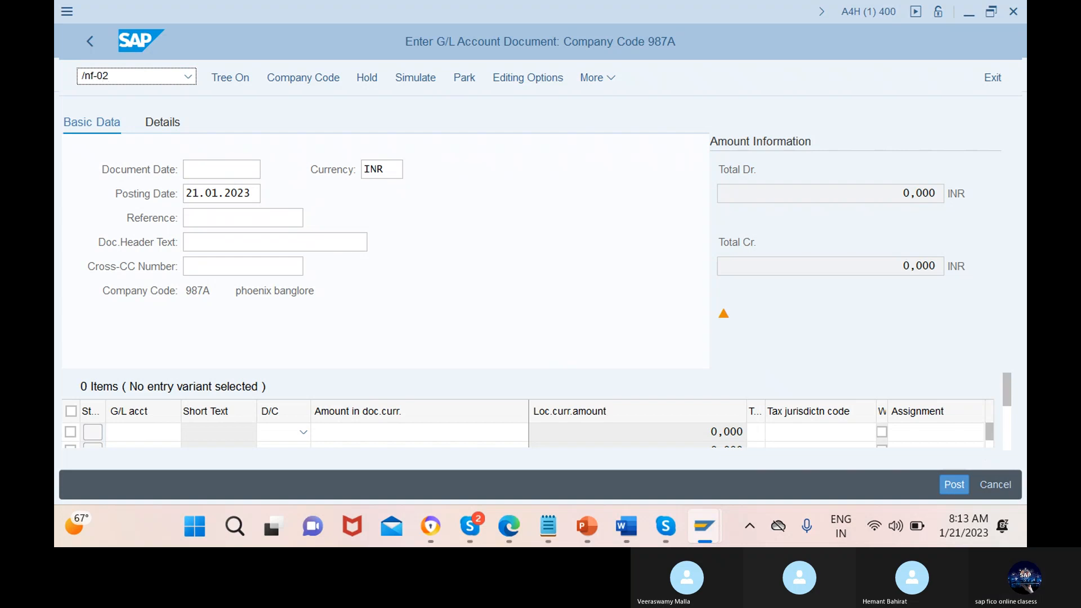
key(Return)
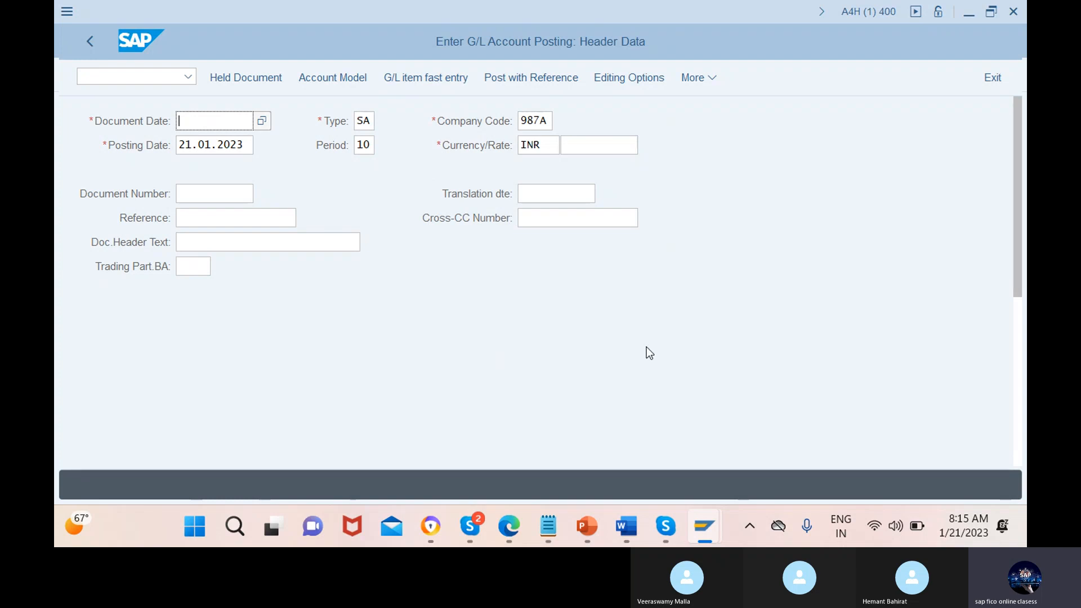
mouse_move(658, 512)
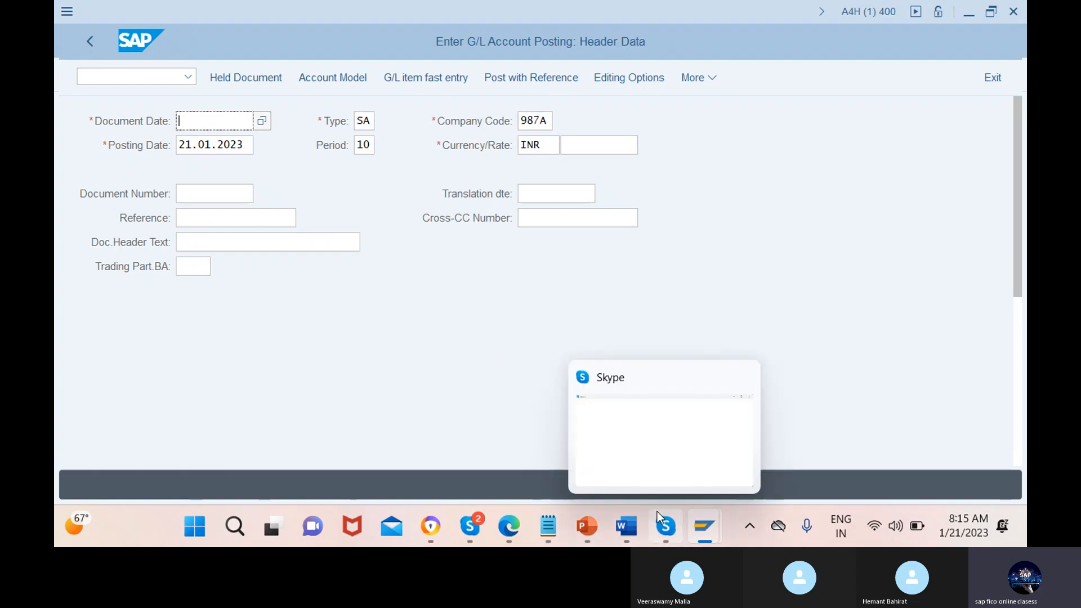
mouse_move(479, 527)
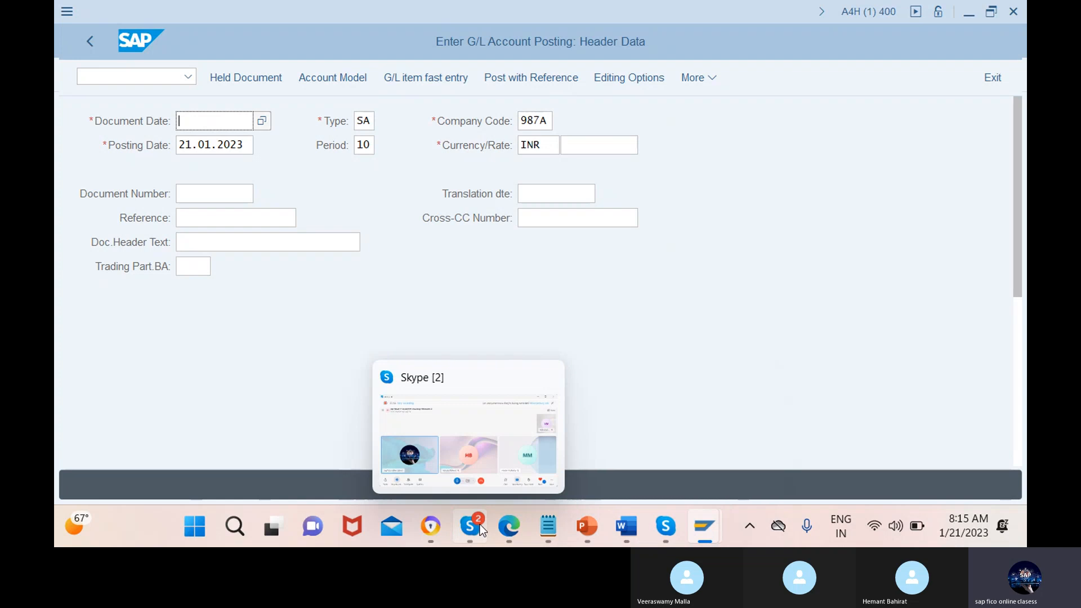
mouse_move(712, 524)
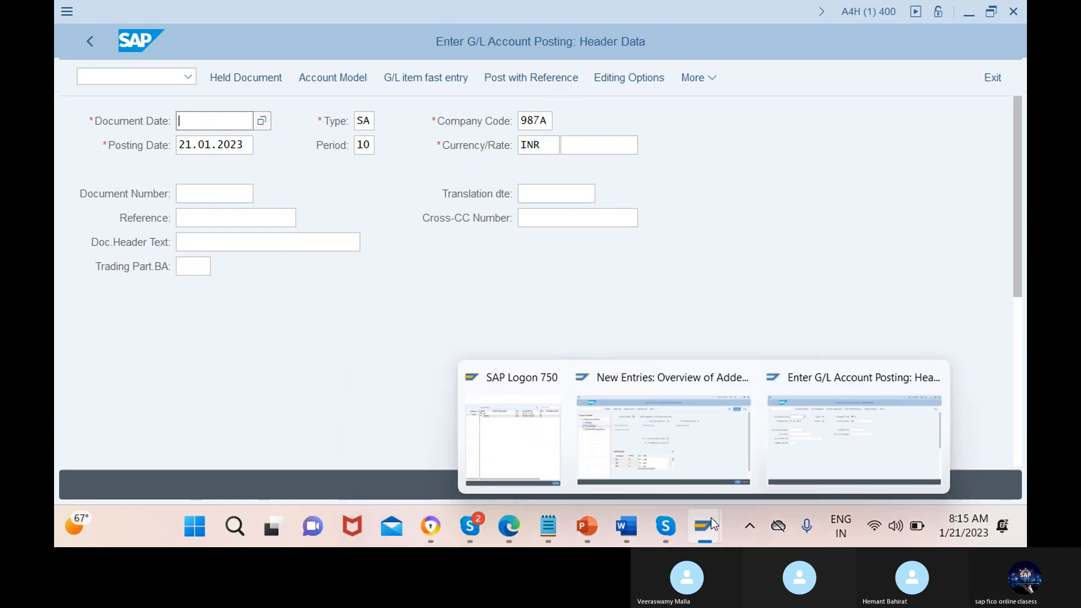
click(720, 458)
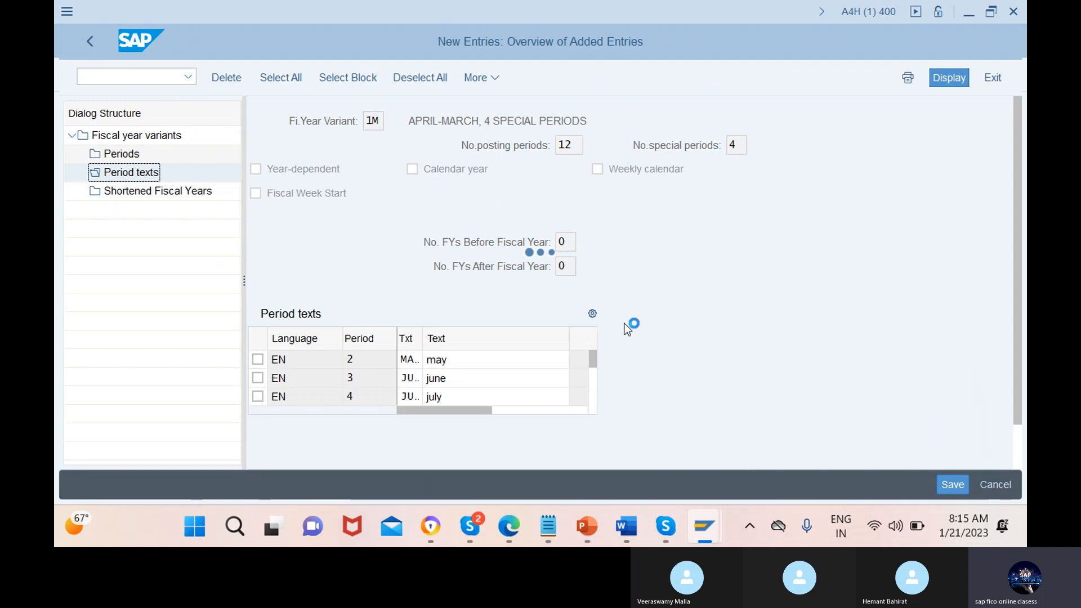
click(709, 527)
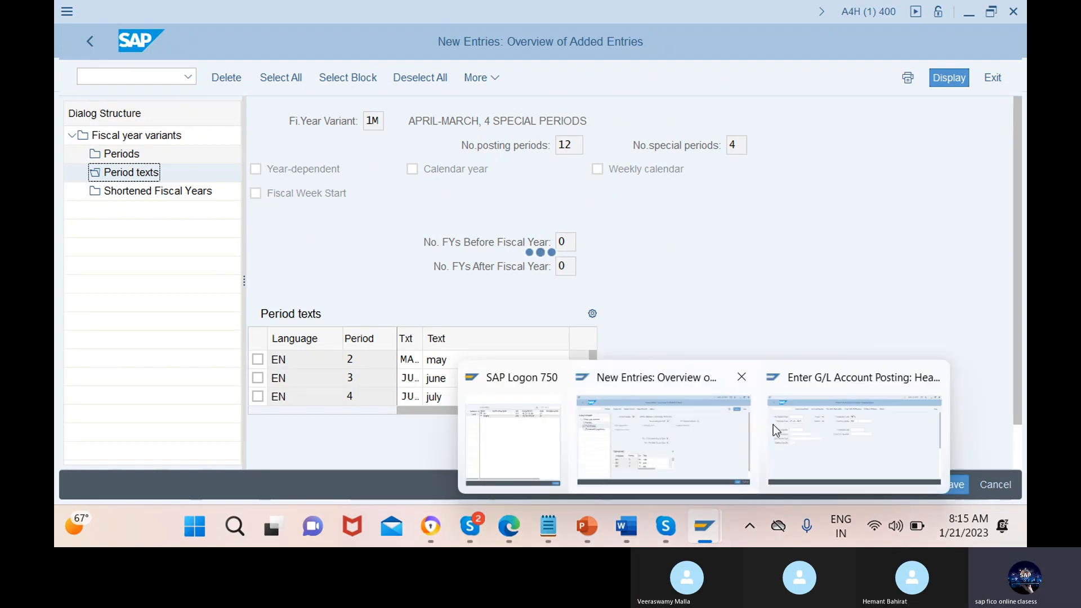
click(822, 448)
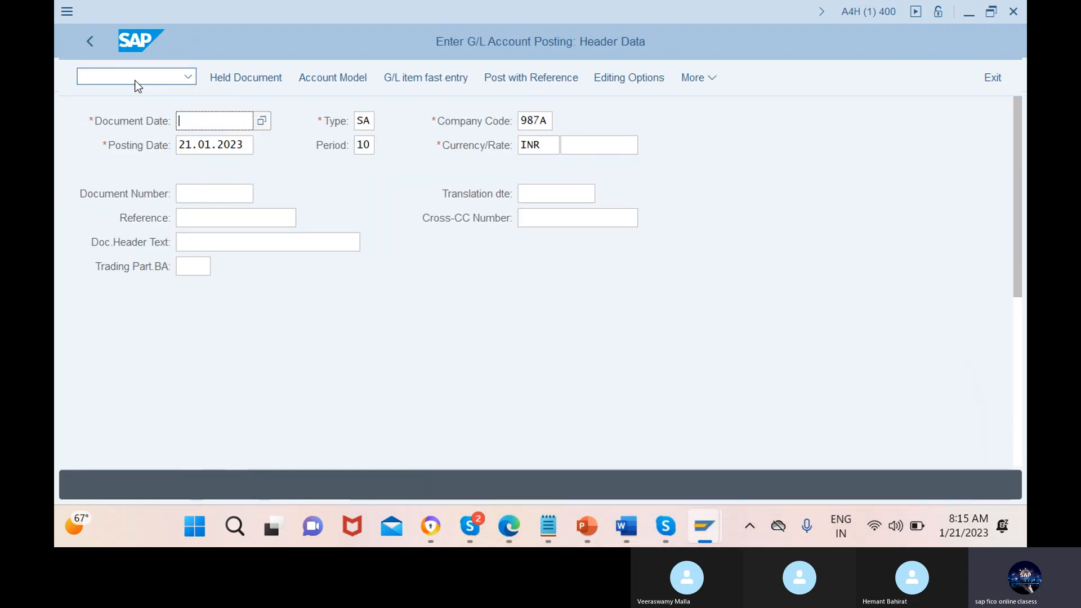
Leave the G/L account posting header and start transaction OB37 for assigning company codes to fiscal year variants
text(/nob3)
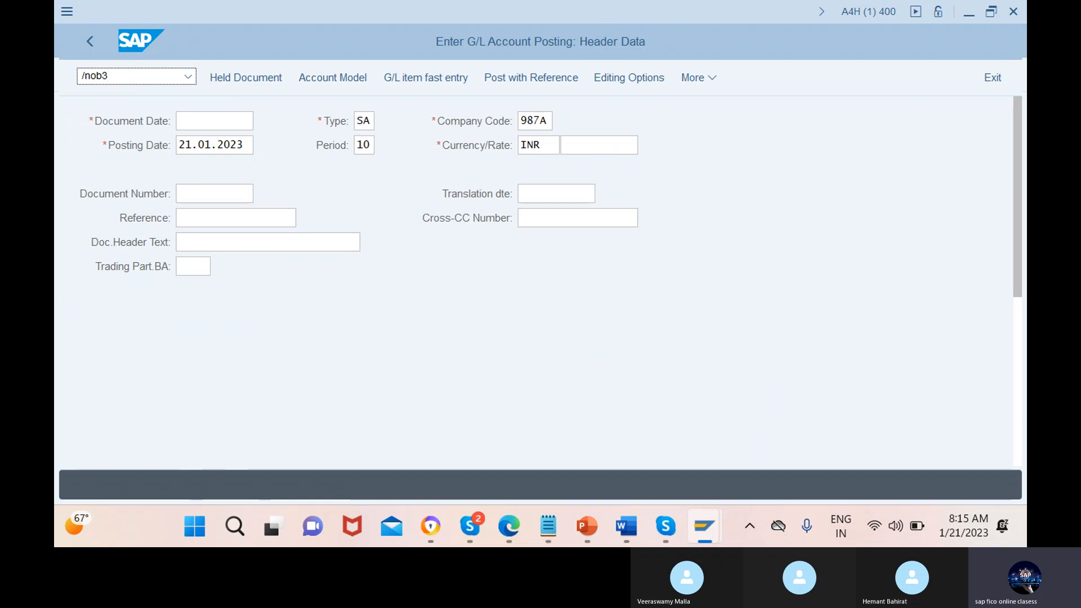
text(9)
key(BackSpace)
text(7)
key(Return)
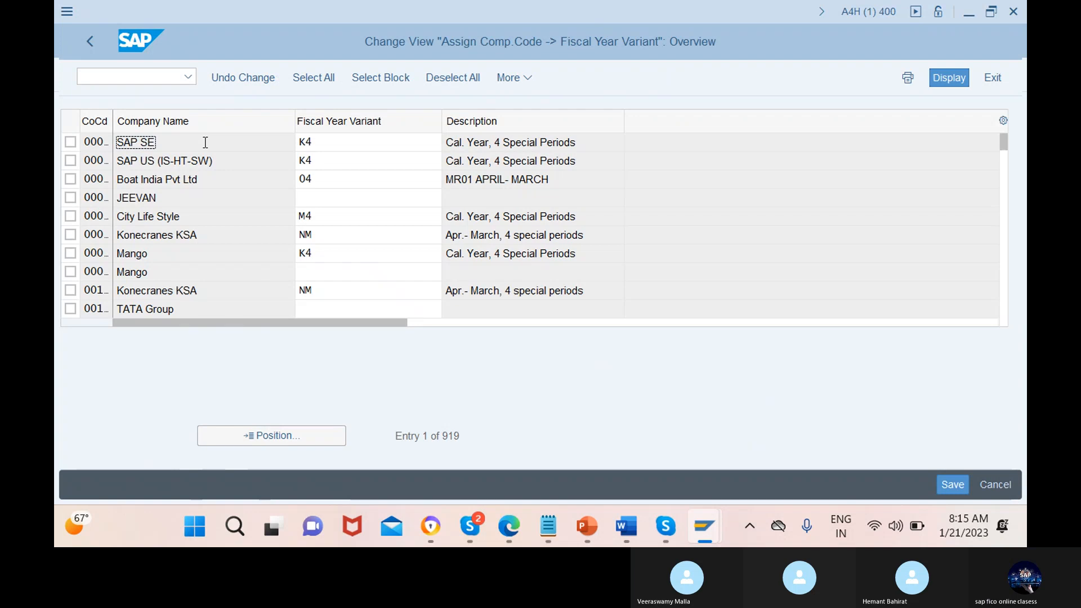
Locate company code 12mn in the assignment table and assign fiscal year variant 1M to it
click(272, 439)
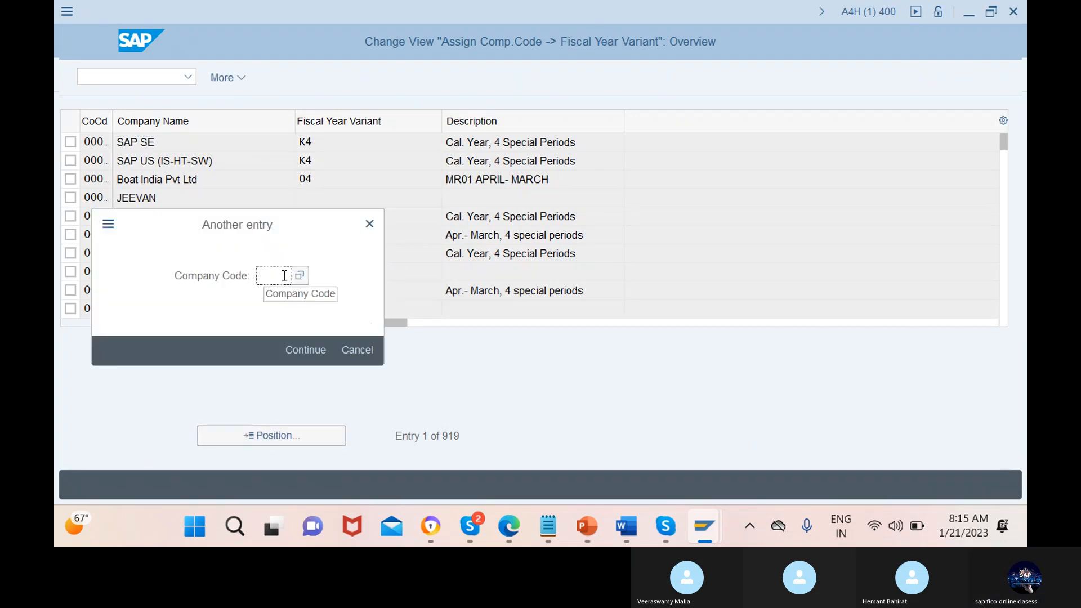
text(12mn)
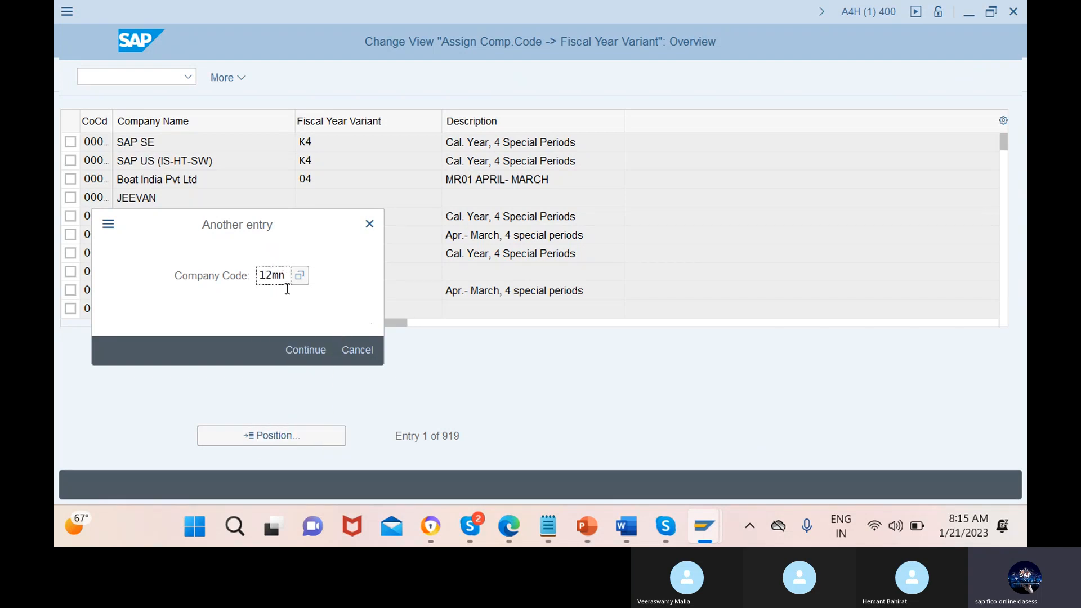
click(305, 351)
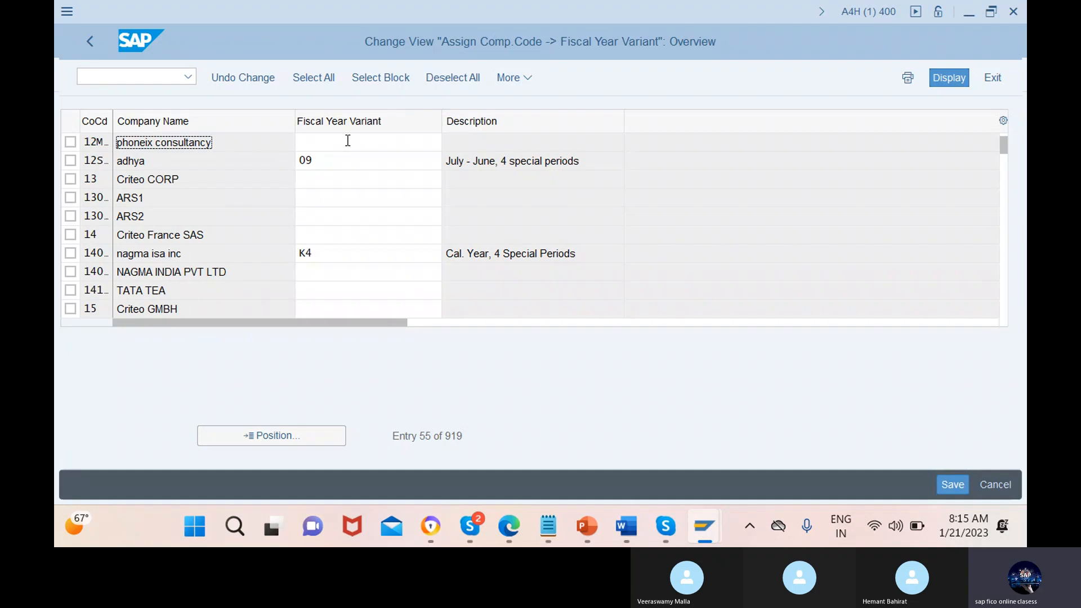
click(379, 142)
text(1)
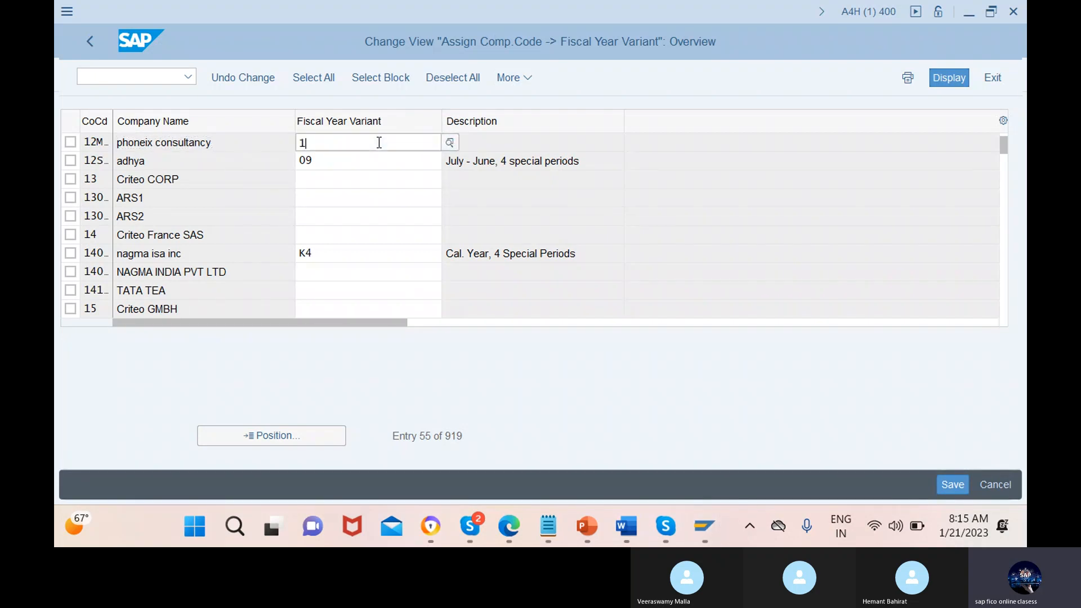
text(m)
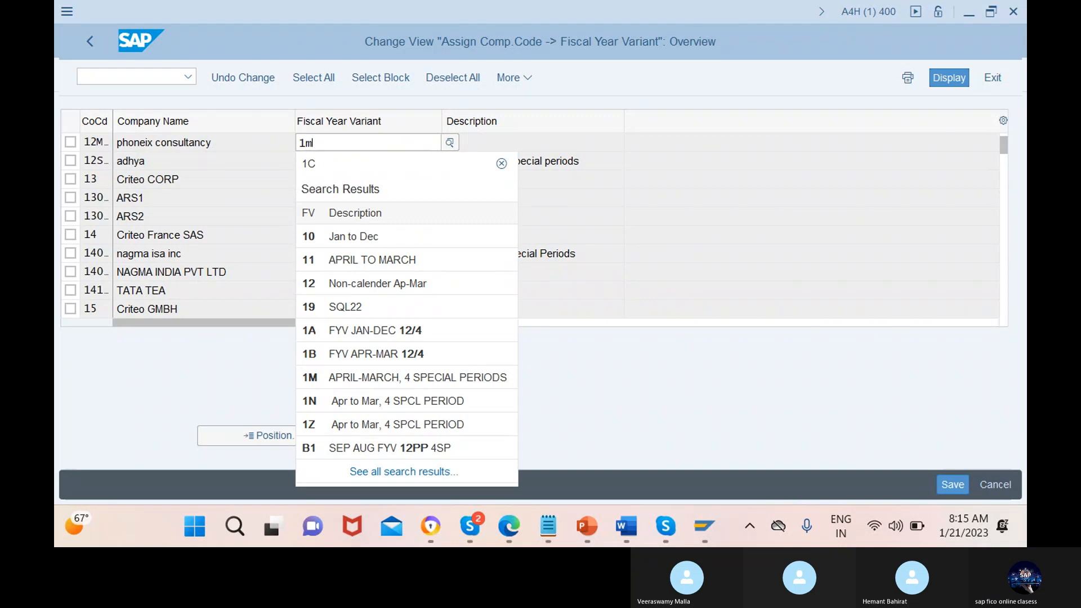
click(403, 209)
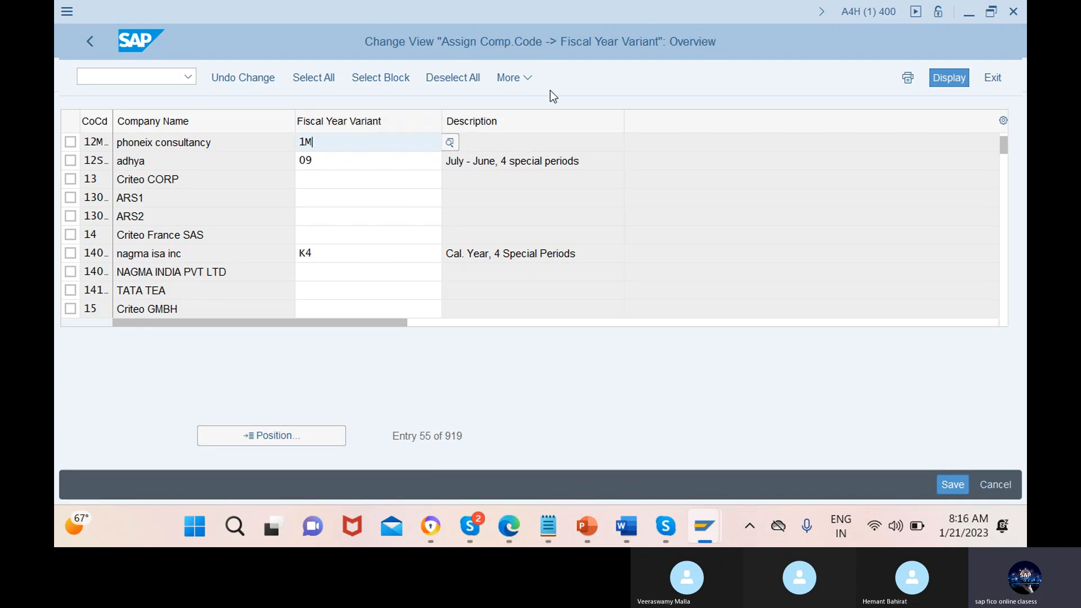
key(Return)
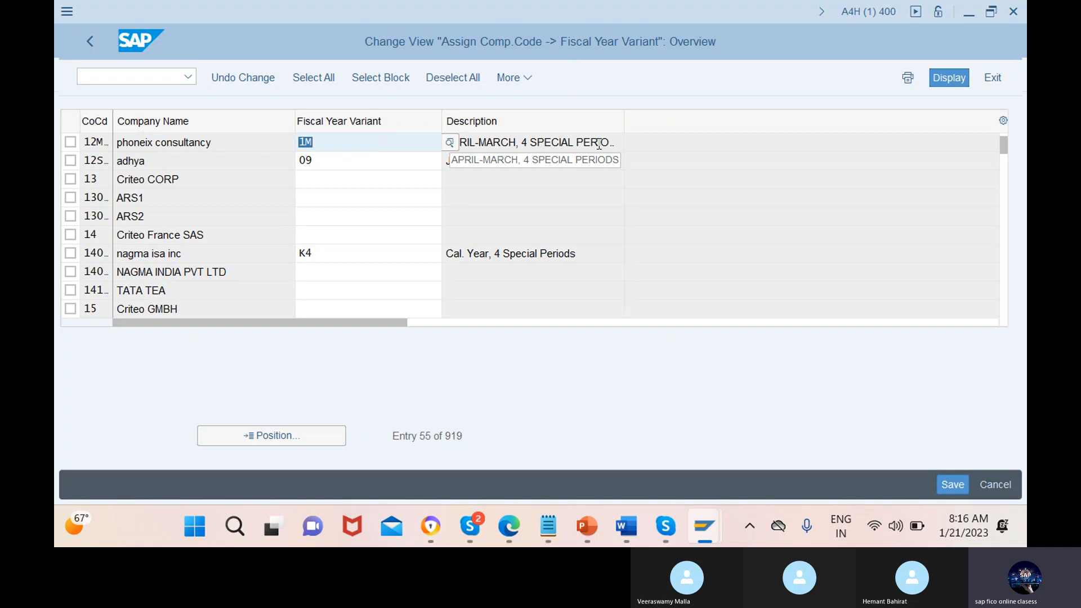
Save the fiscal year variant assignment under a new customizing request with the short description "ass fyv to cocd"
click(955, 485)
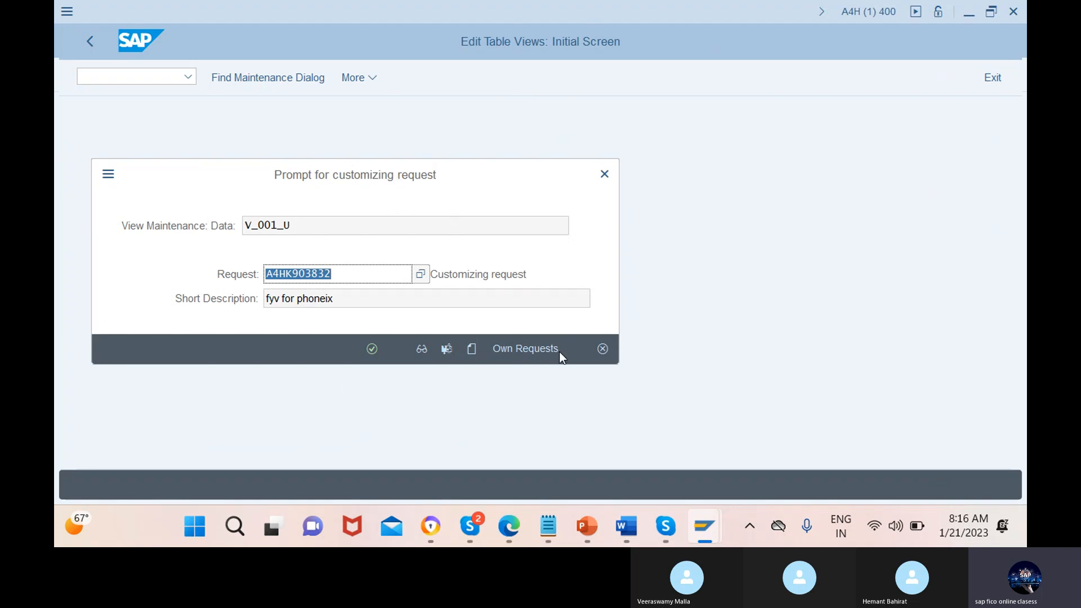
click(471, 349)
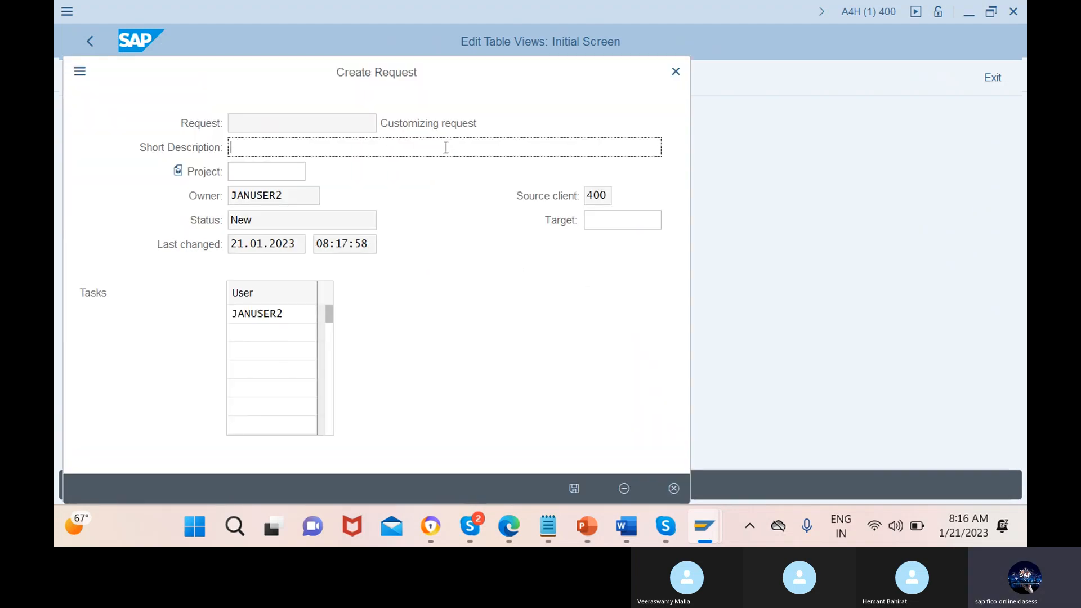
text(ass f)
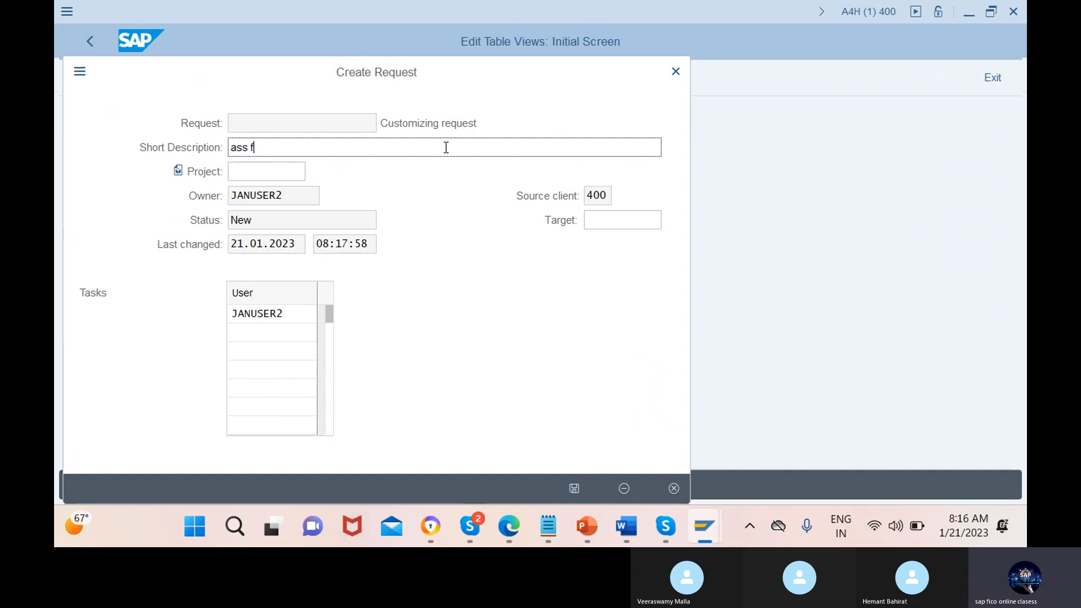
text(yv to )
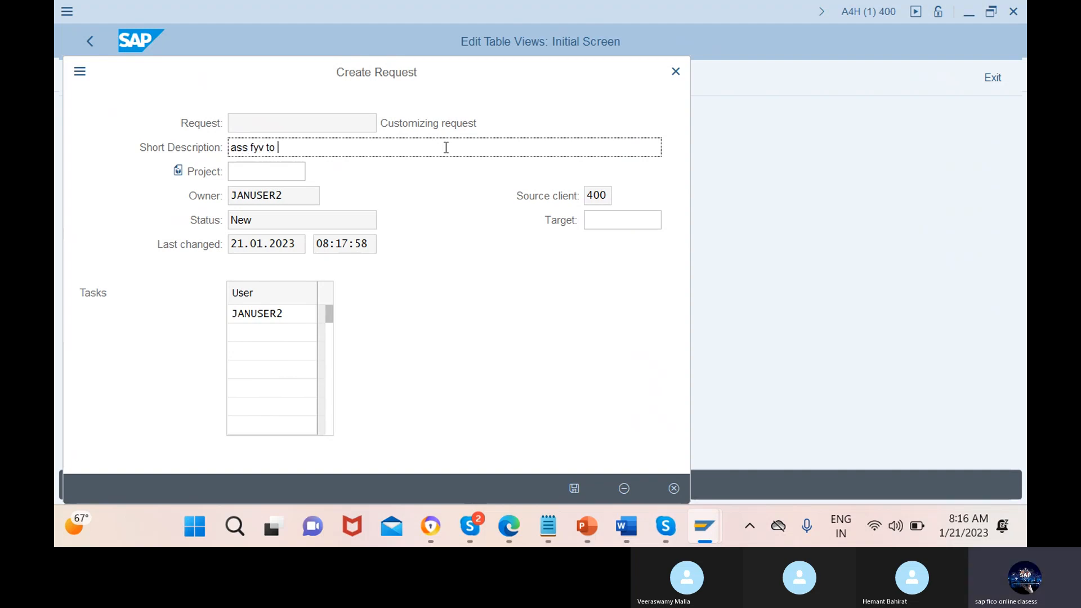
text(cocd)
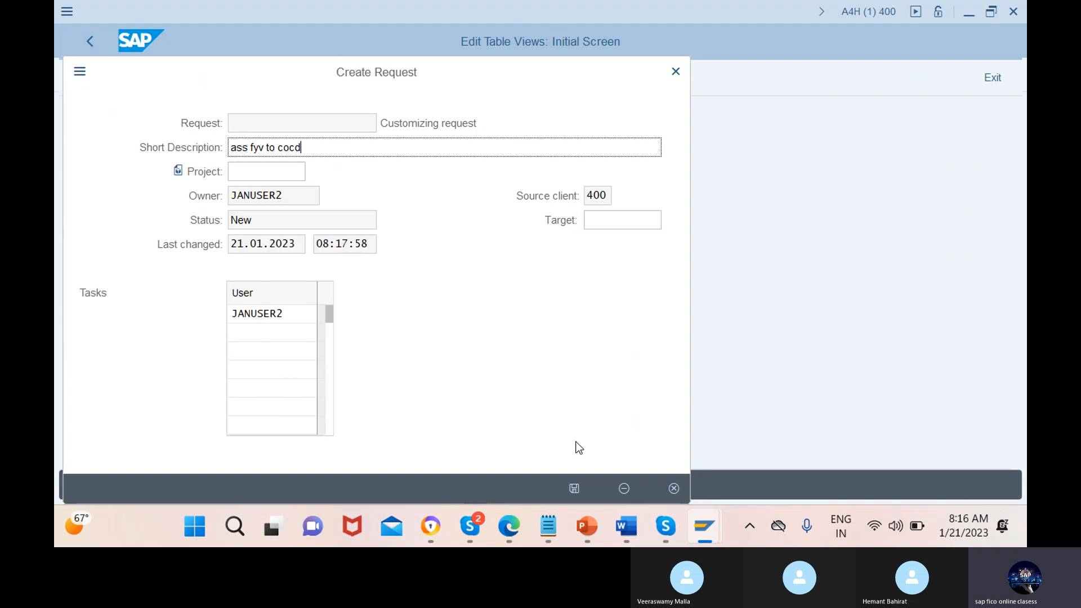
click(574, 488)
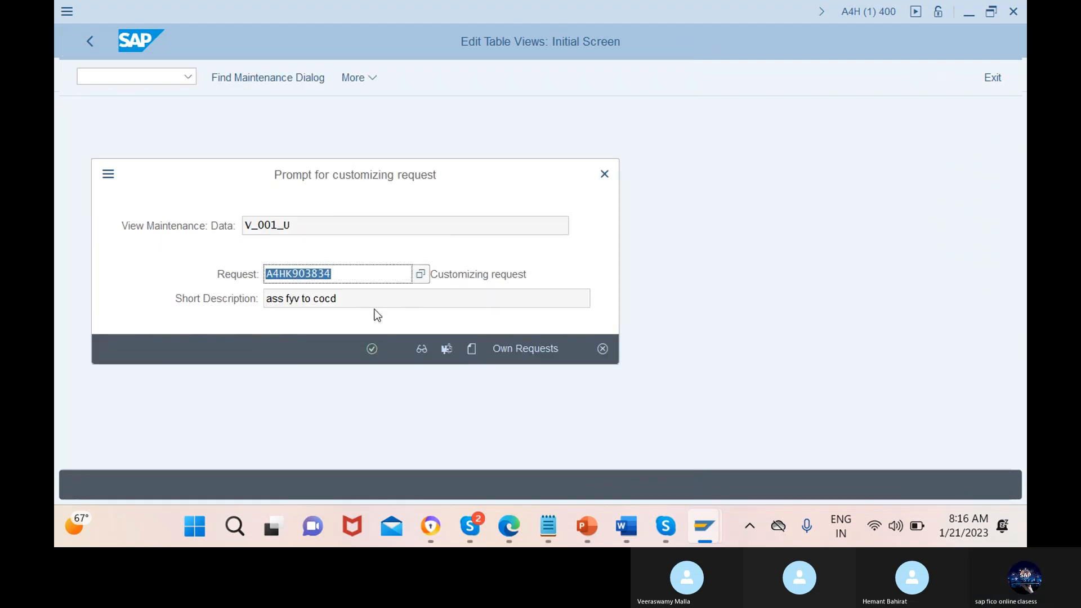
click(372, 349)
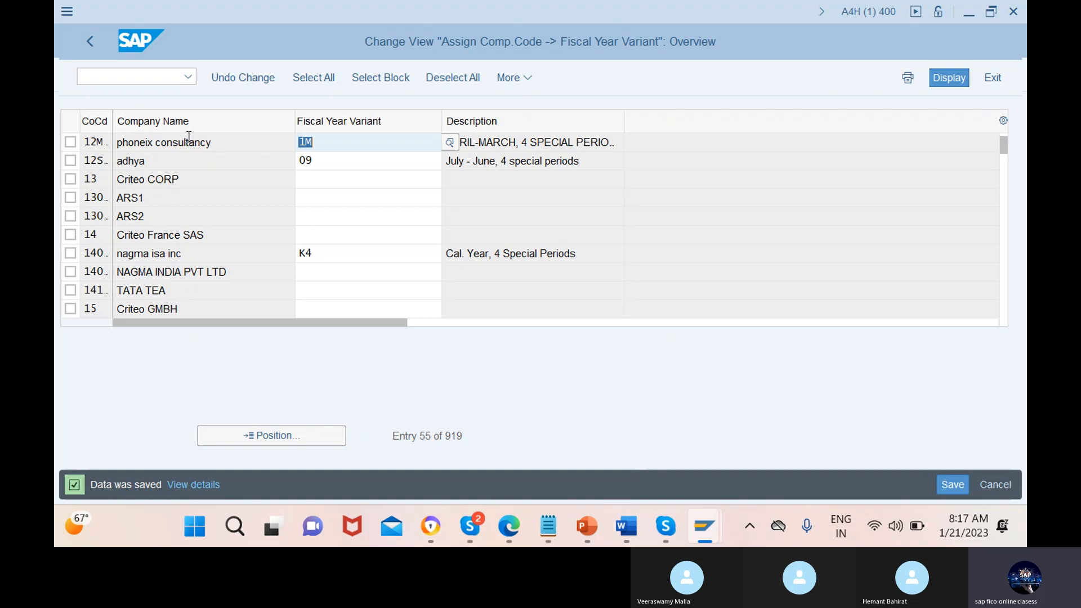
Leave the company code assignment and start transaction OBBO for defining posting period variants
click(153, 84)
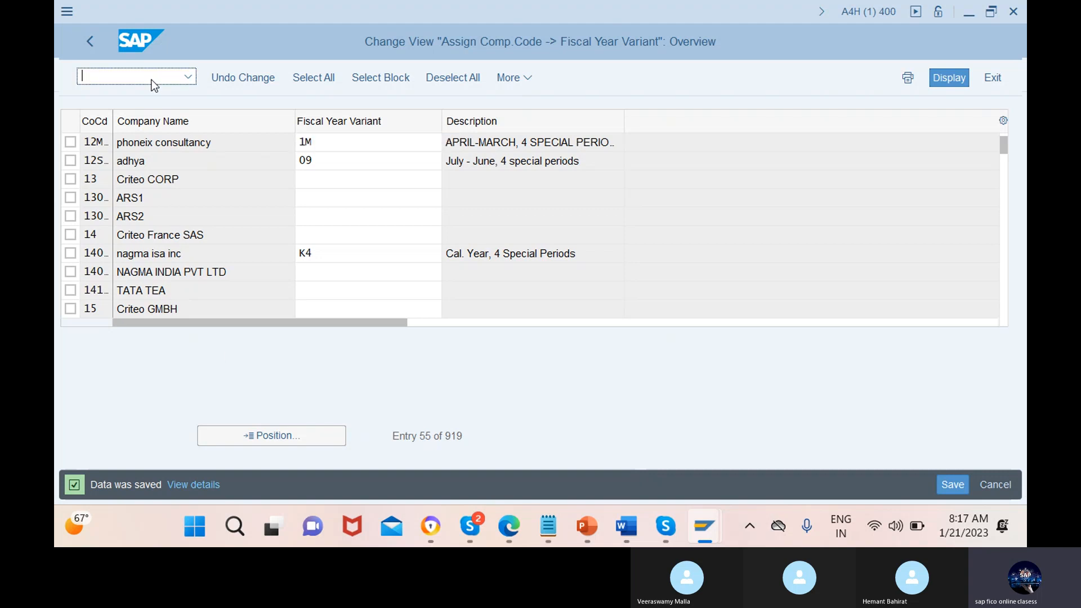
text(/nobbo)
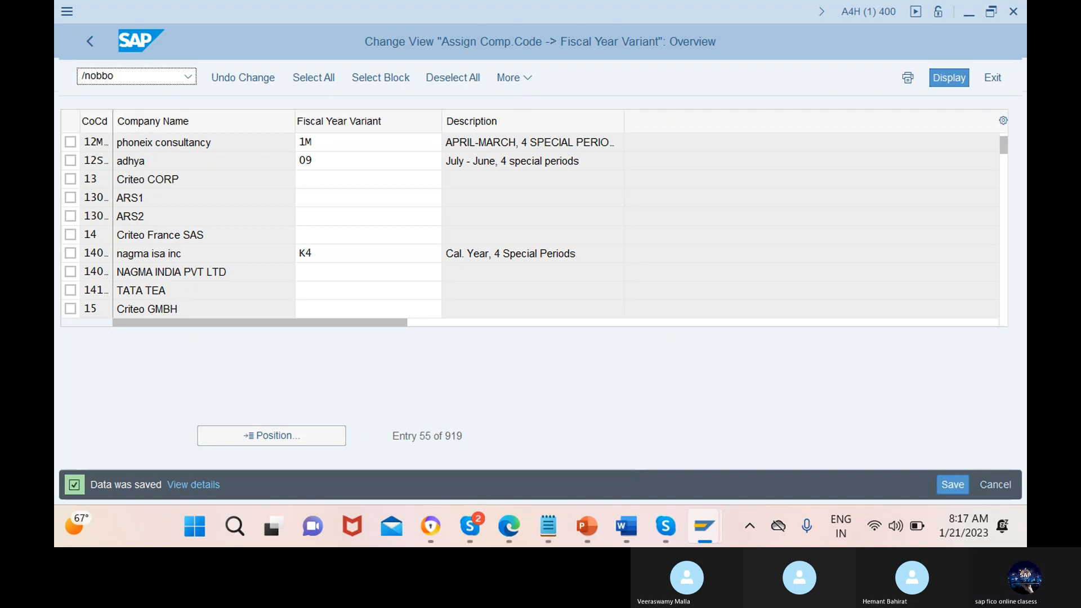
key(Return)
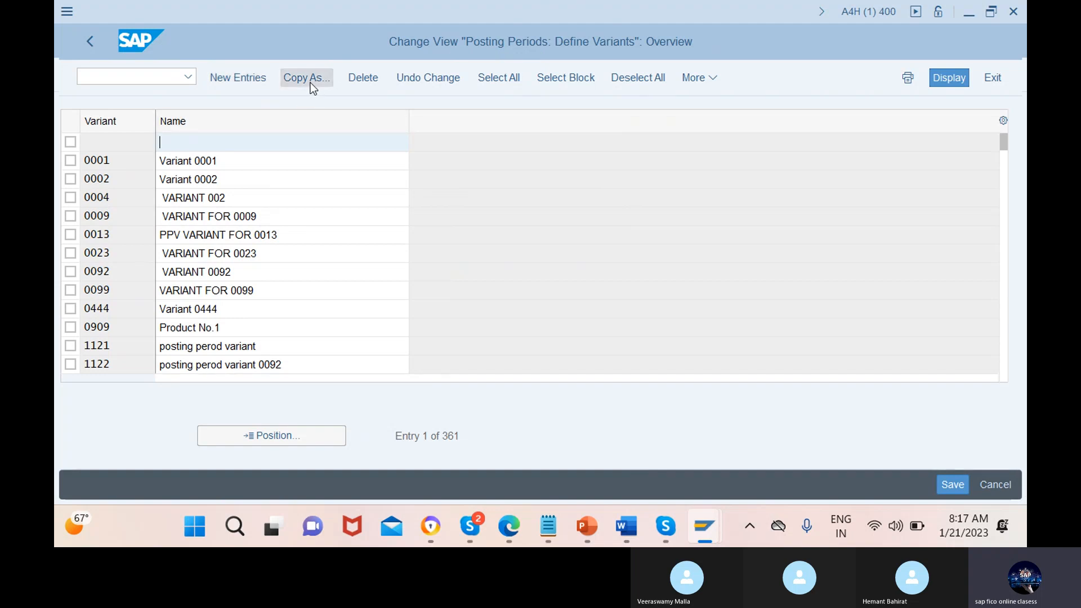
Add a new posting period variant 12mn with the name "posting period for 12mn"
click(241, 80)
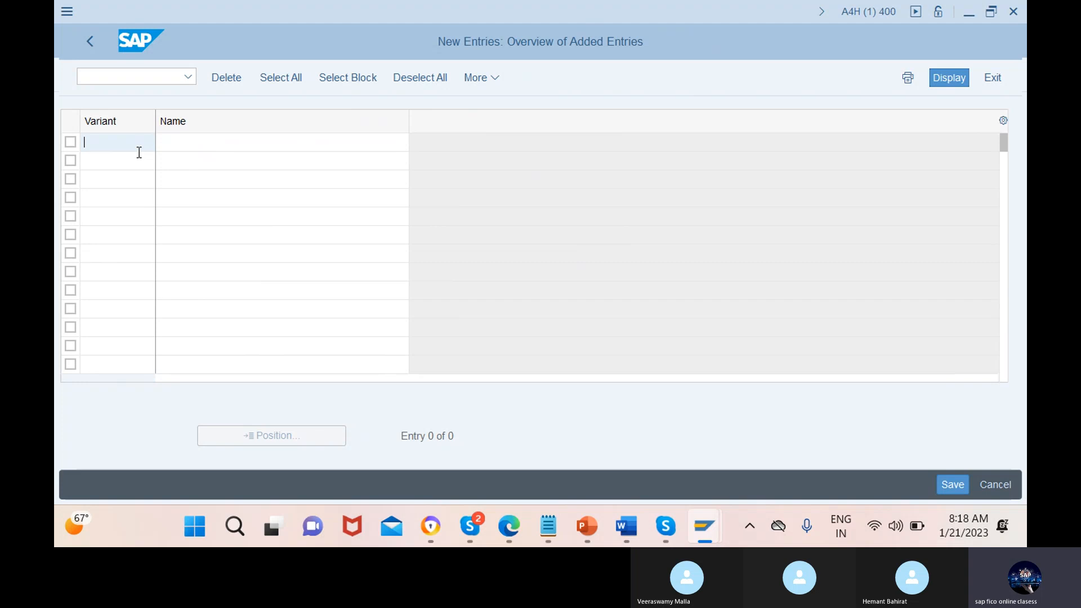
click(119, 161)
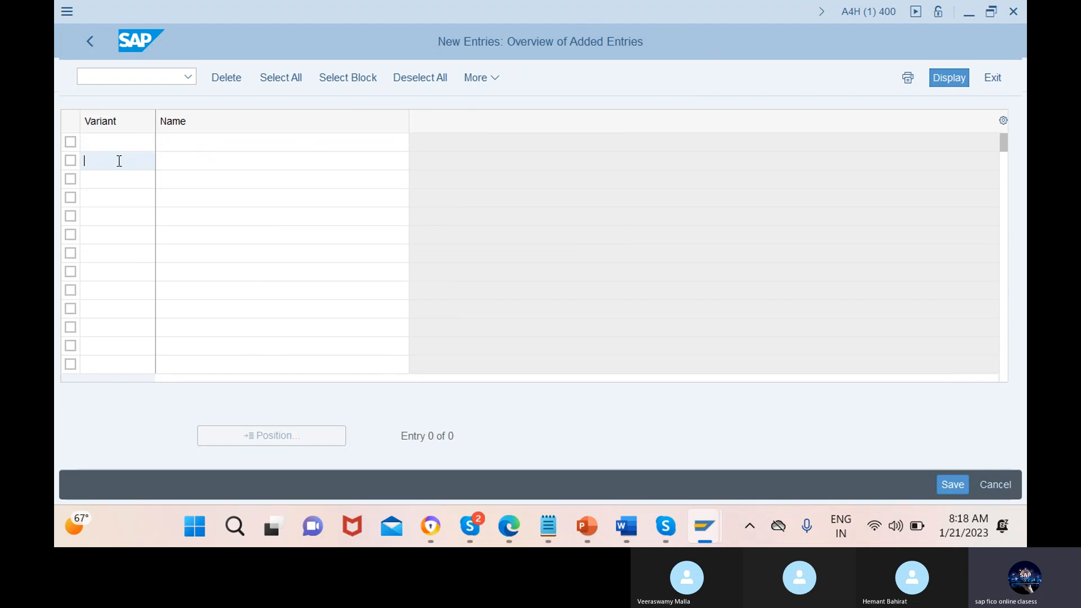
click(129, 142)
text(12mn)
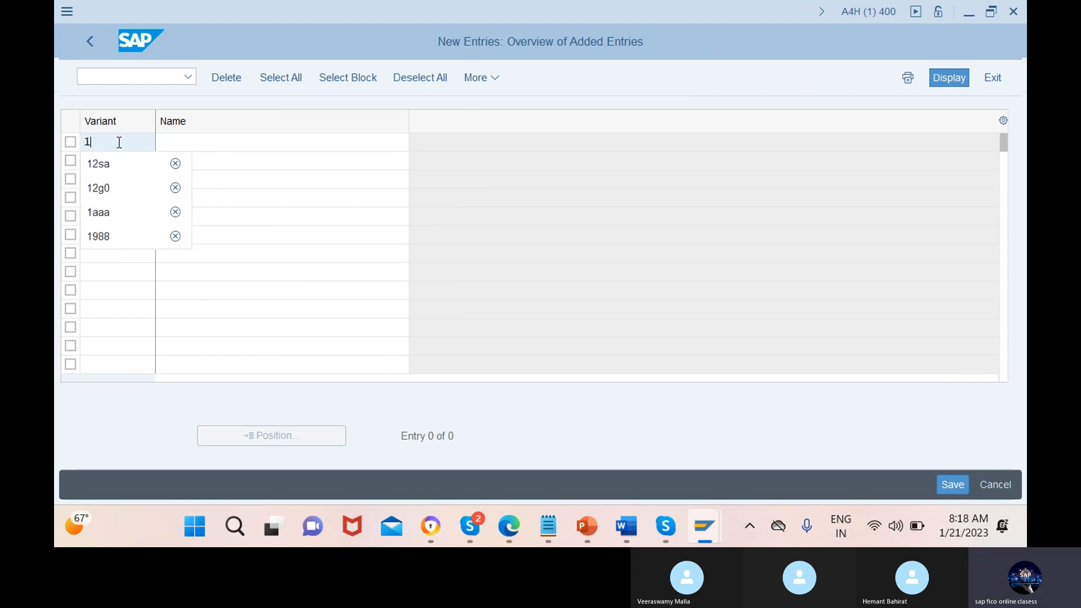
click(284, 142)
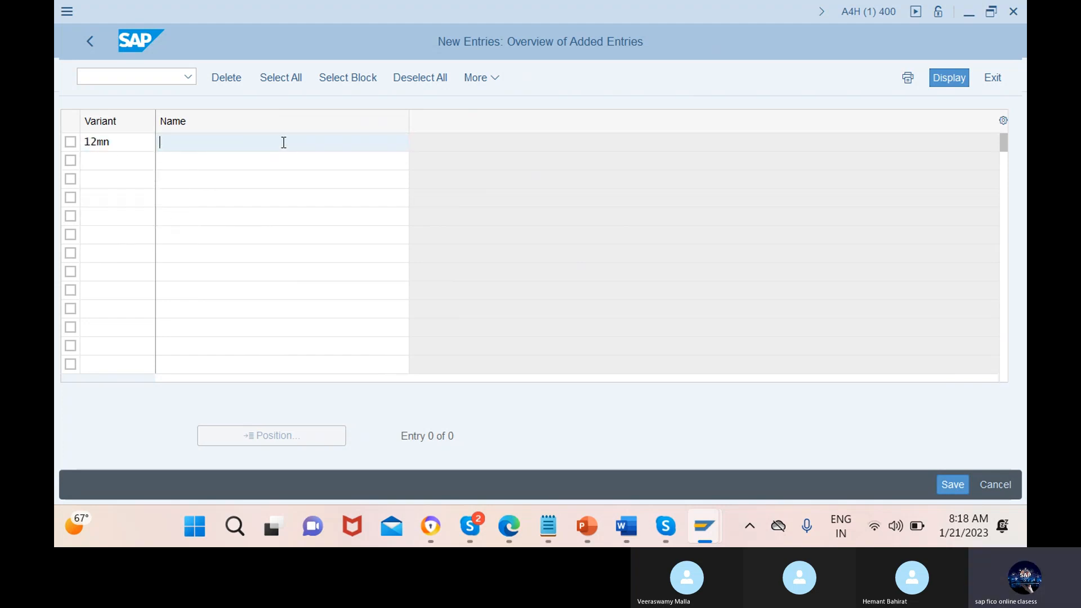
text(po)
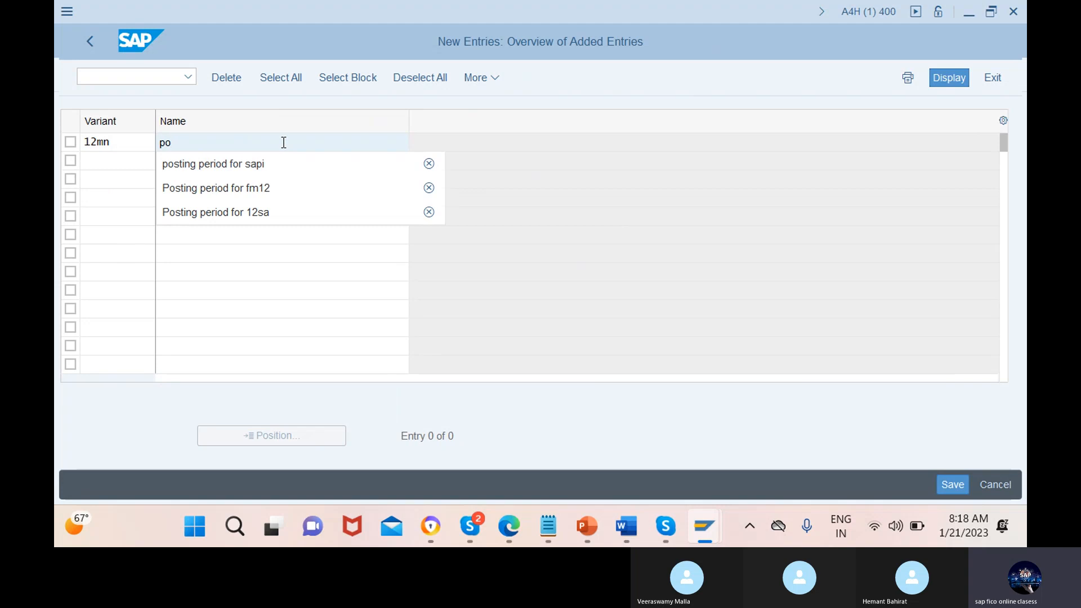
click(278, 167)
key(BackSpace)
key(BackSpace)
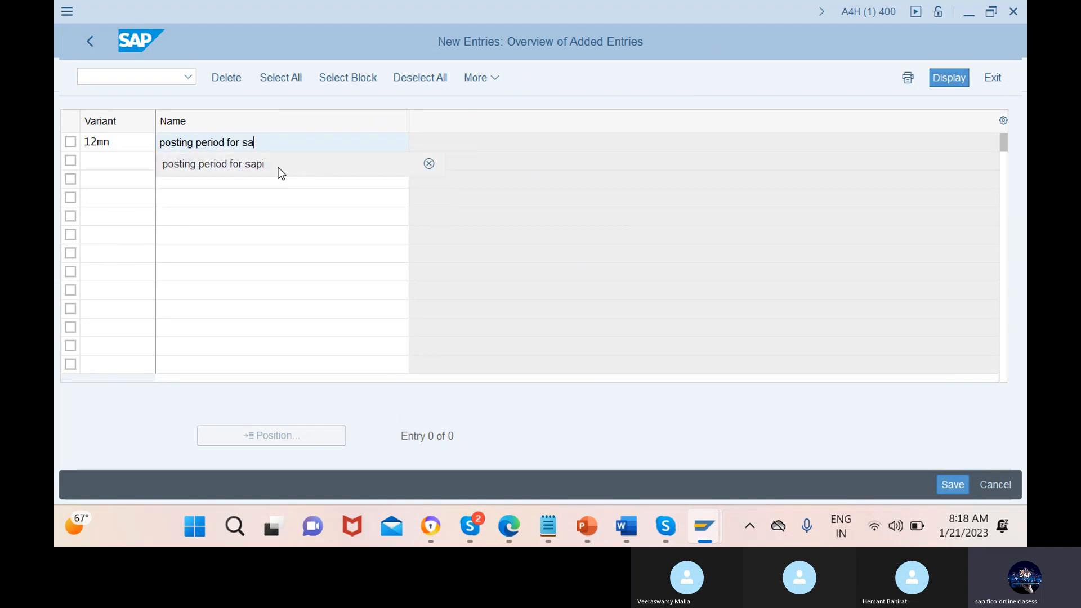
key(BackSpace)
key(BackSpace)
text(12)
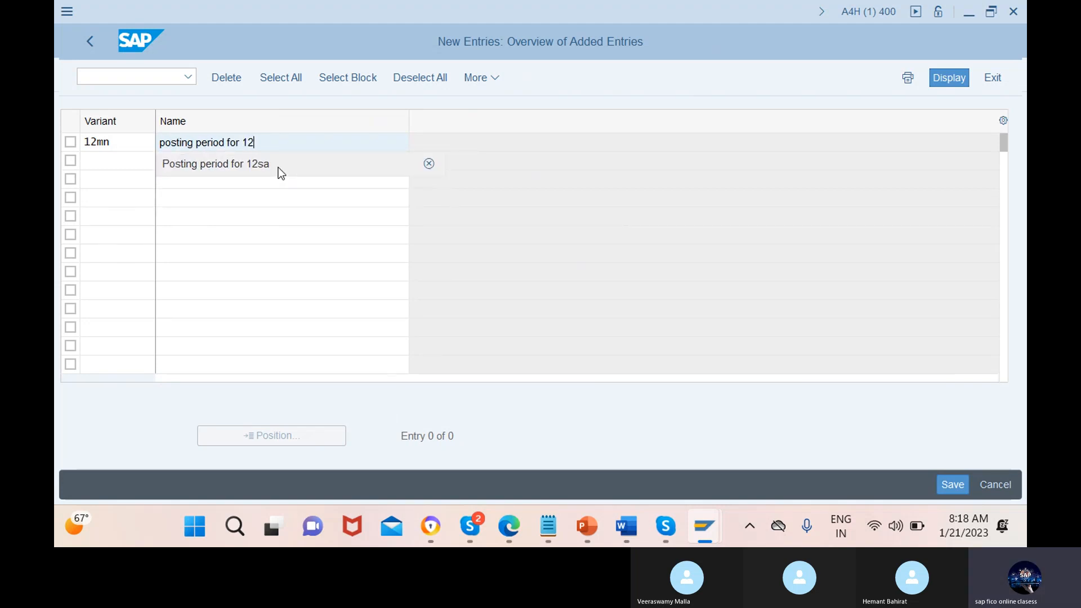
text(mn)
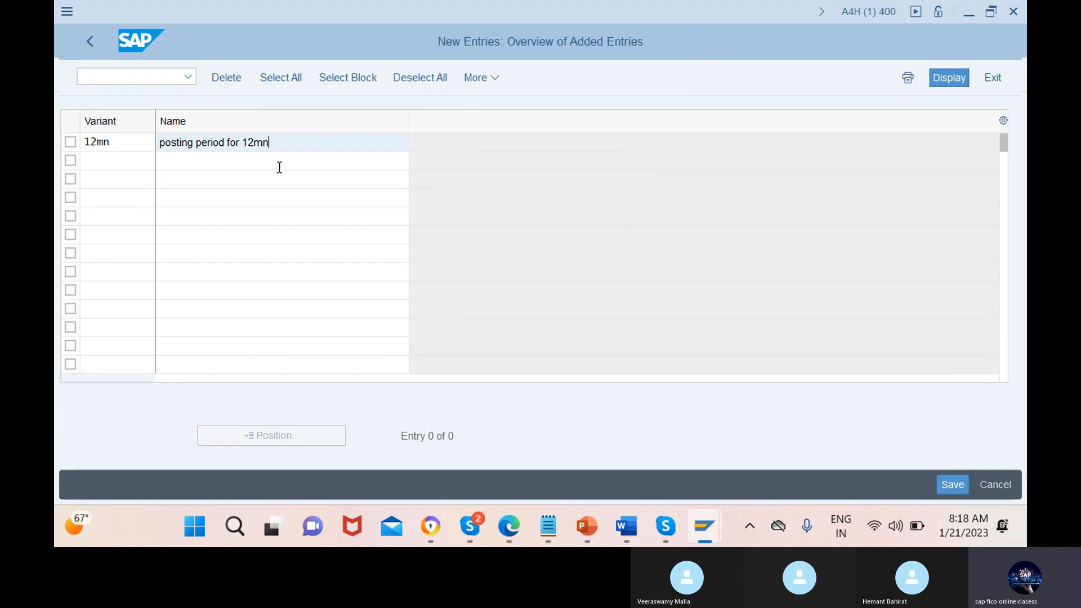
Save the new posting period variant under a new customizing request with the short description "ppy for 12mn"
click(946, 485)
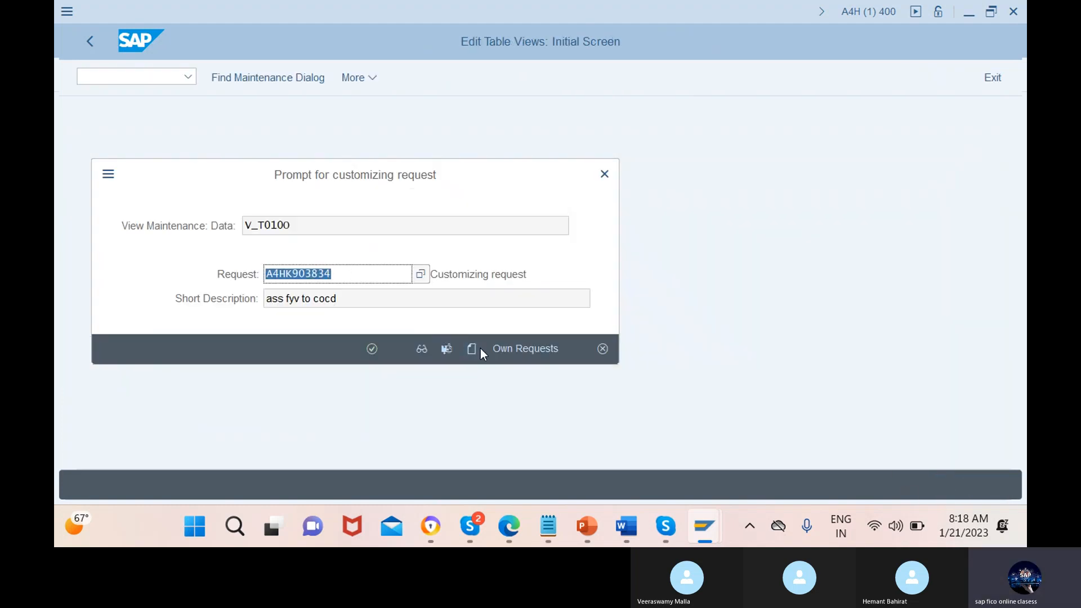
click(472, 350)
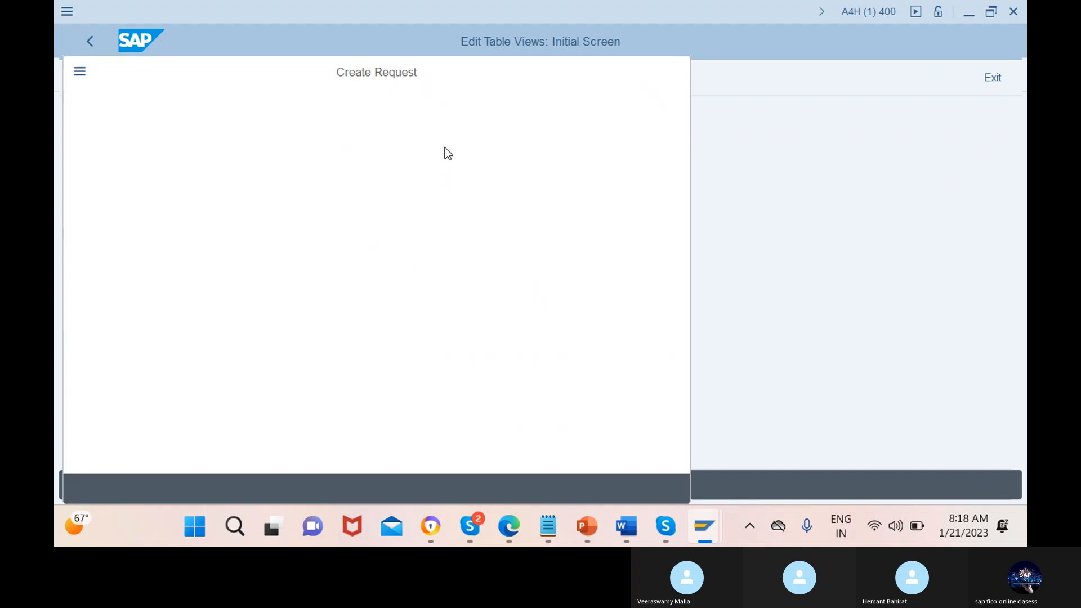
text(pp)
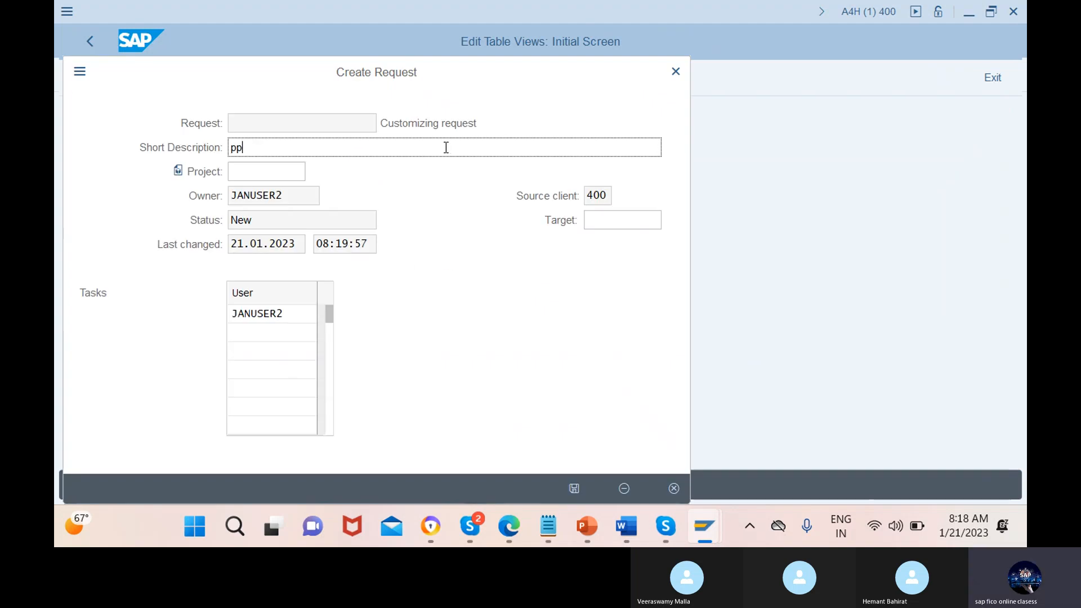
text(y for 1)
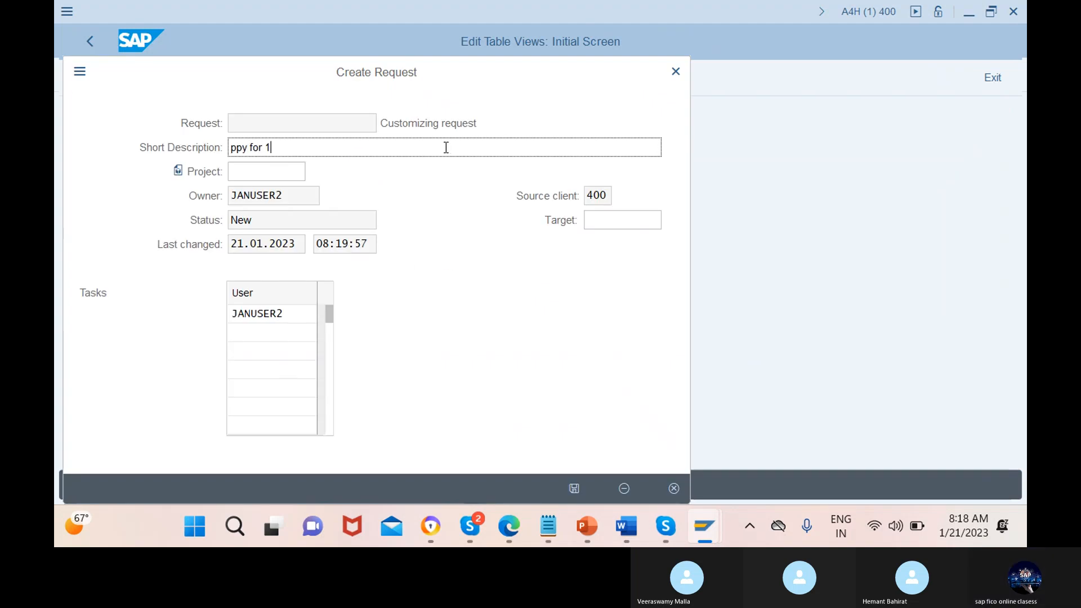
text(2mn)
key(Return)
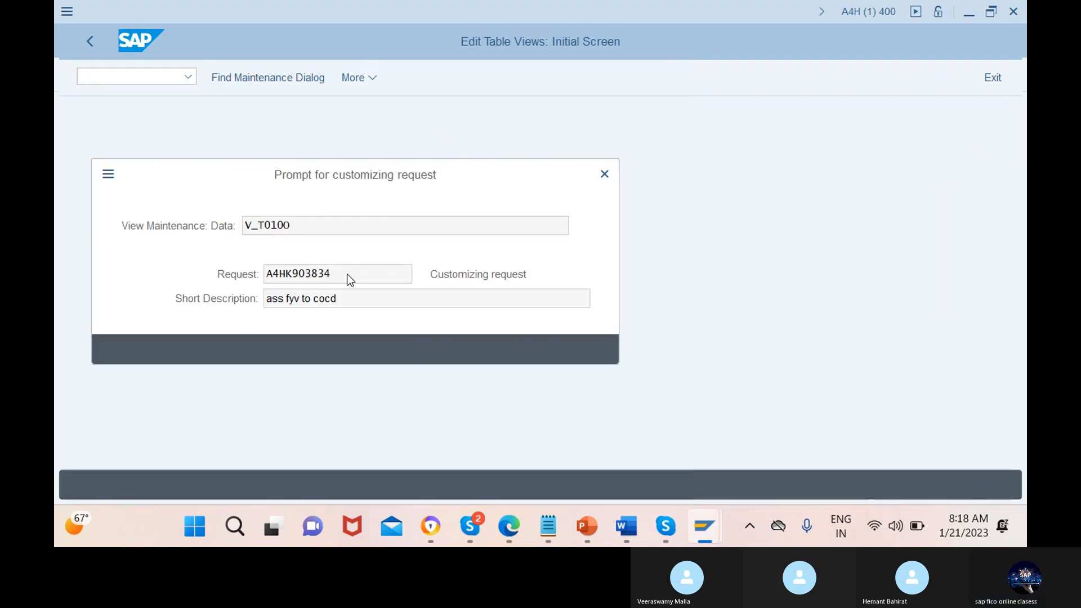
key(Return)
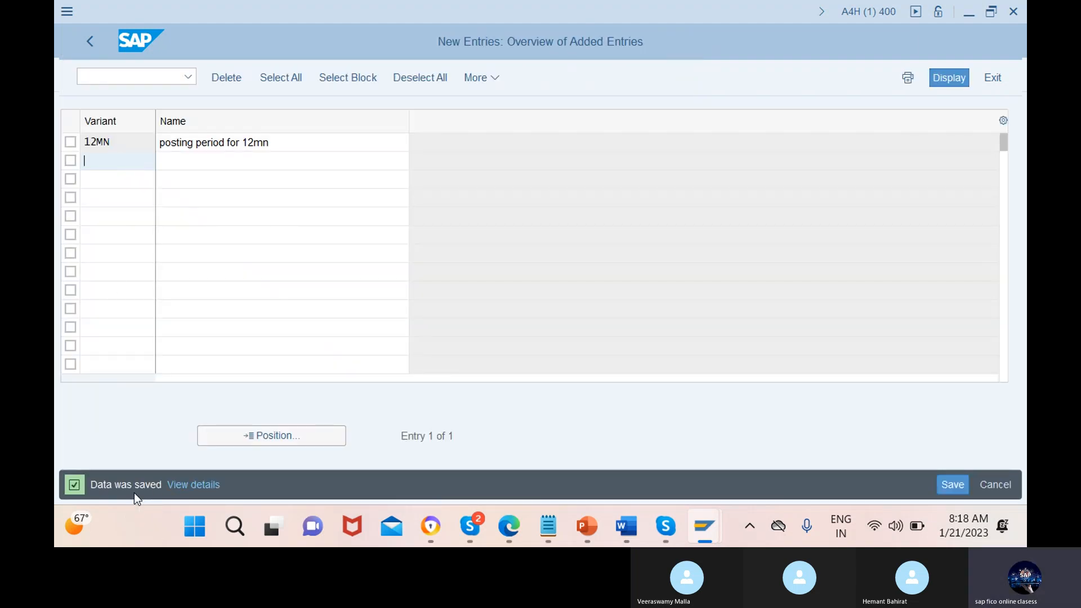
Leave the posting period variant definition and start transaction OBBP for assigning variants to company codes
click(90, 42)
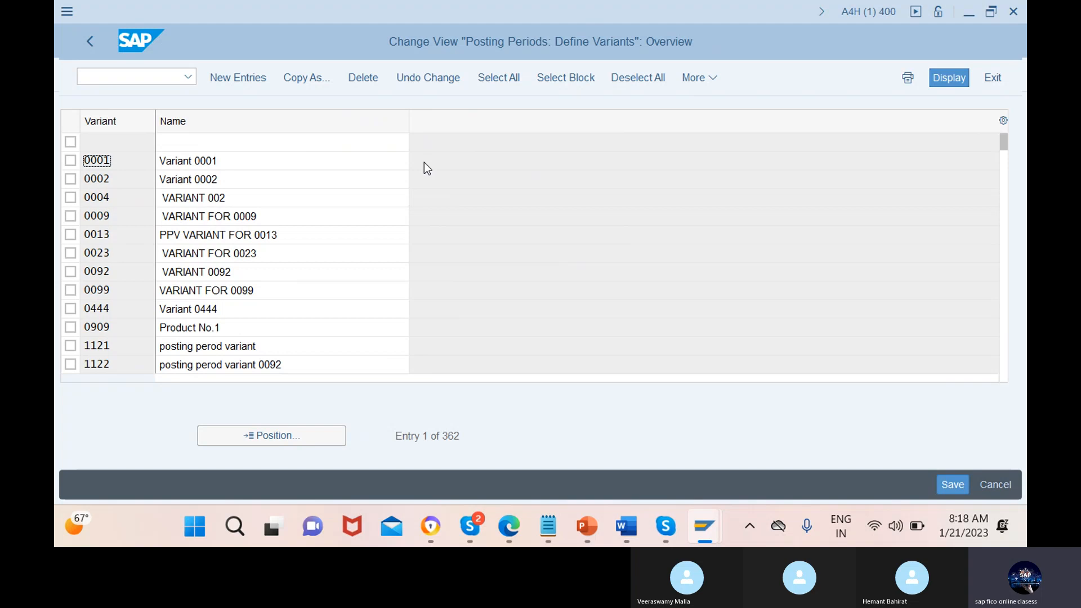
click(151, 79)
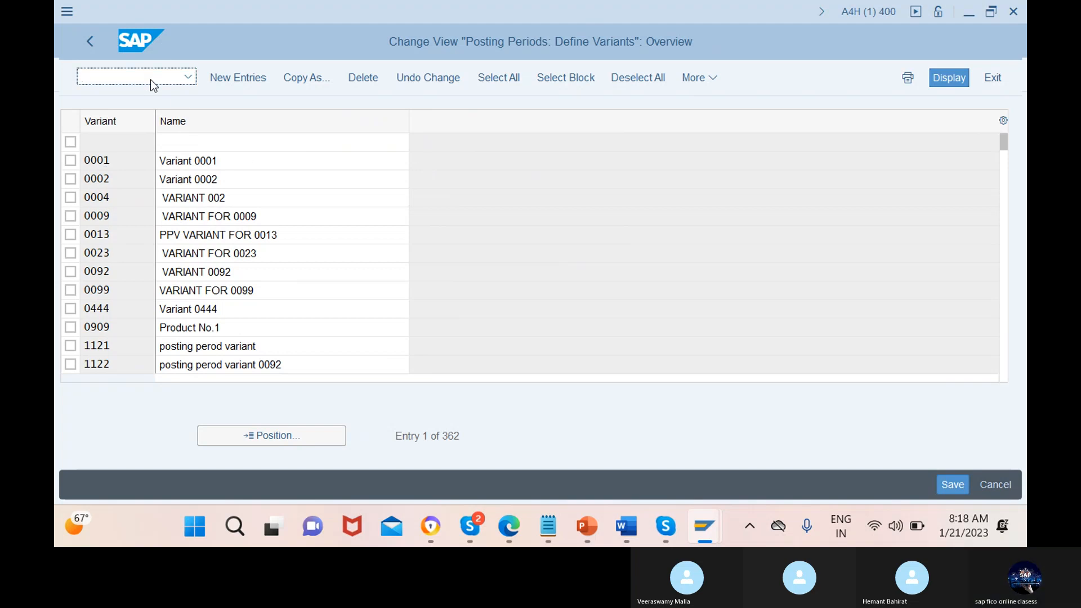
text(/nobb)
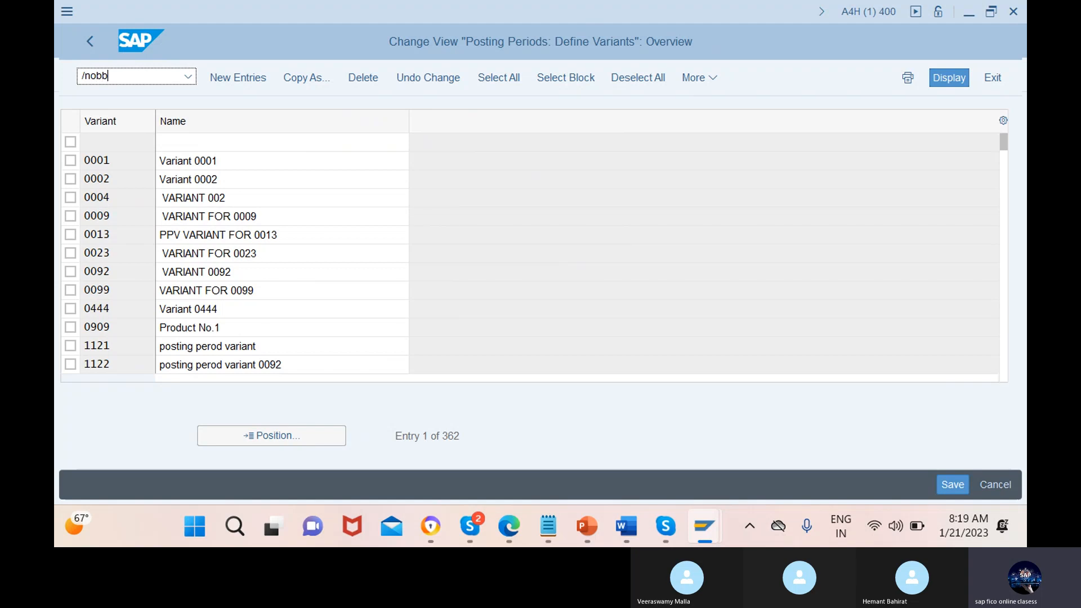
text(p)
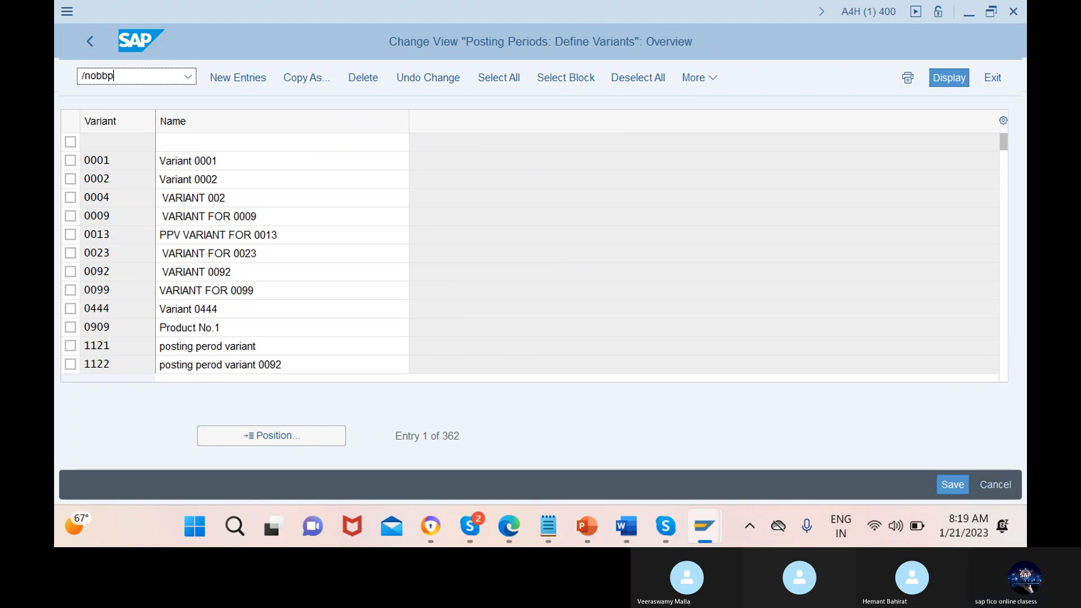
key(Return)
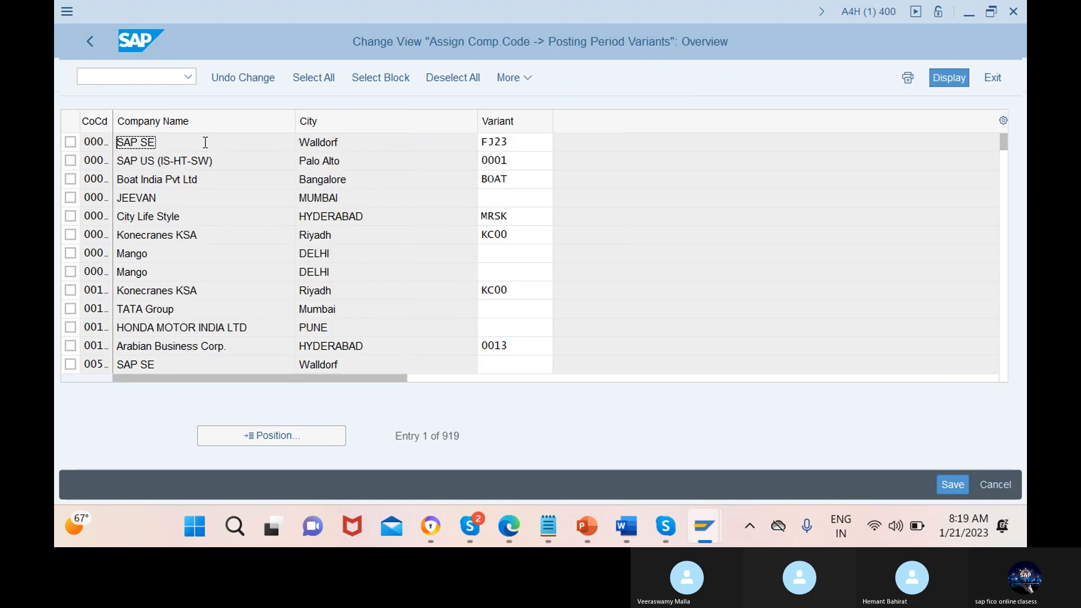
Locate company code 12mn in the assignment table and assign posting period variant 12MN to it
click(272, 438)
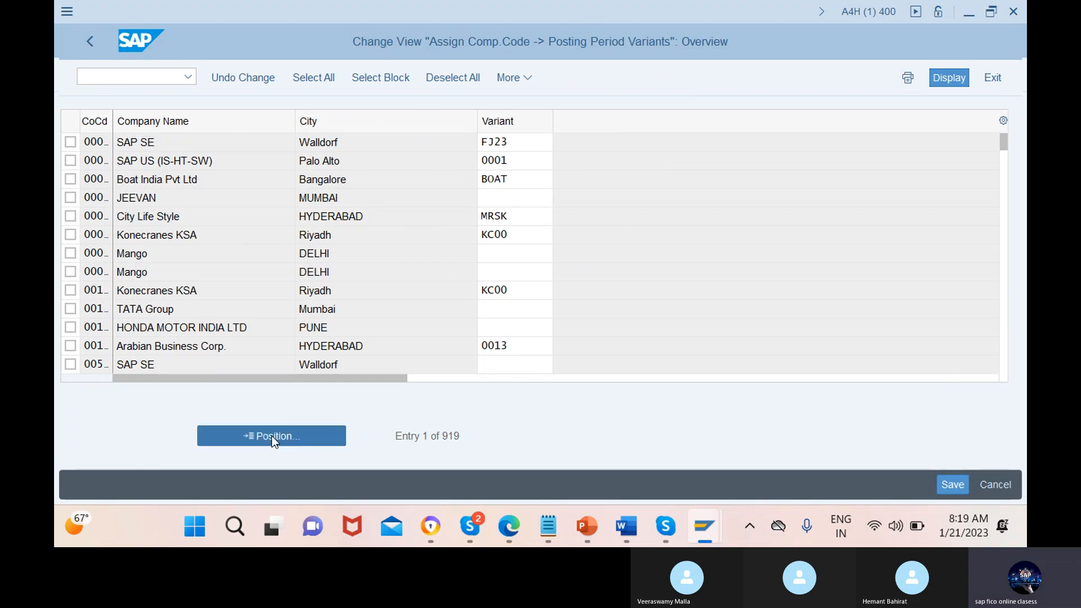
text(1)
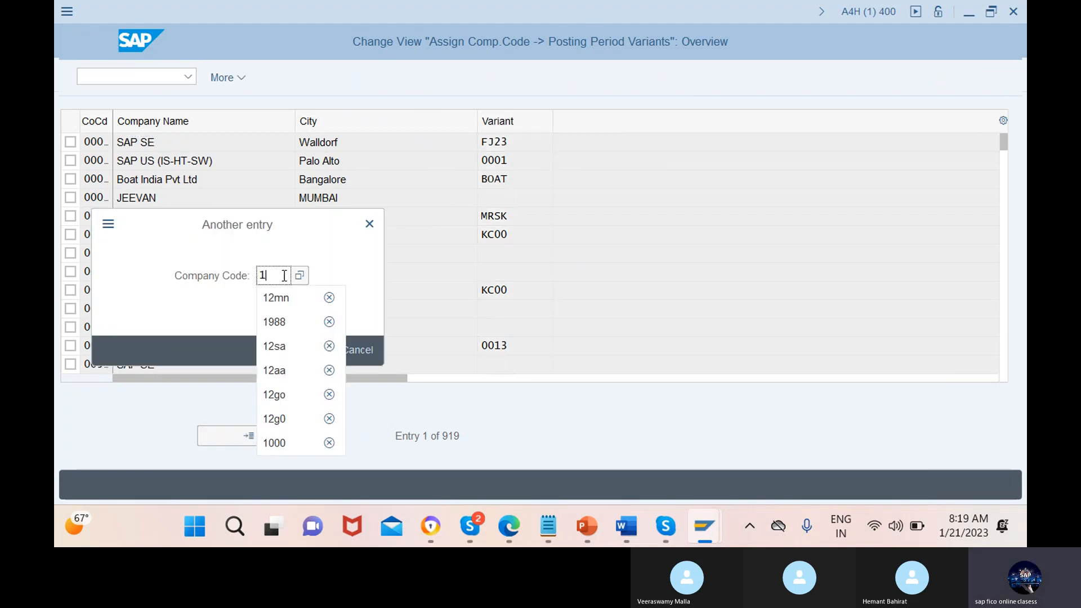
text(2mn)
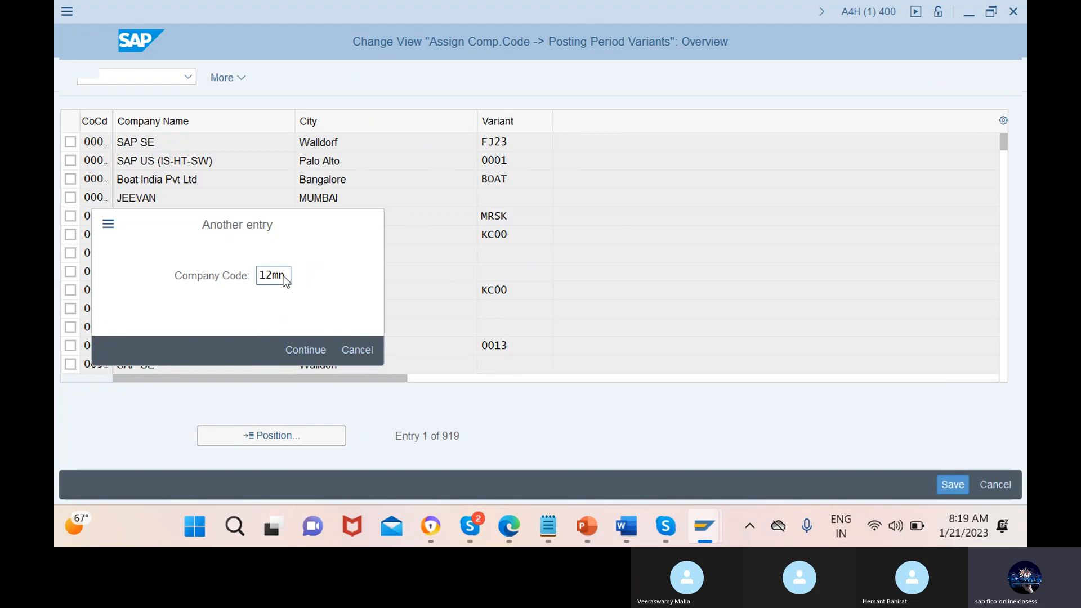
key(Return)
click(525, 143)
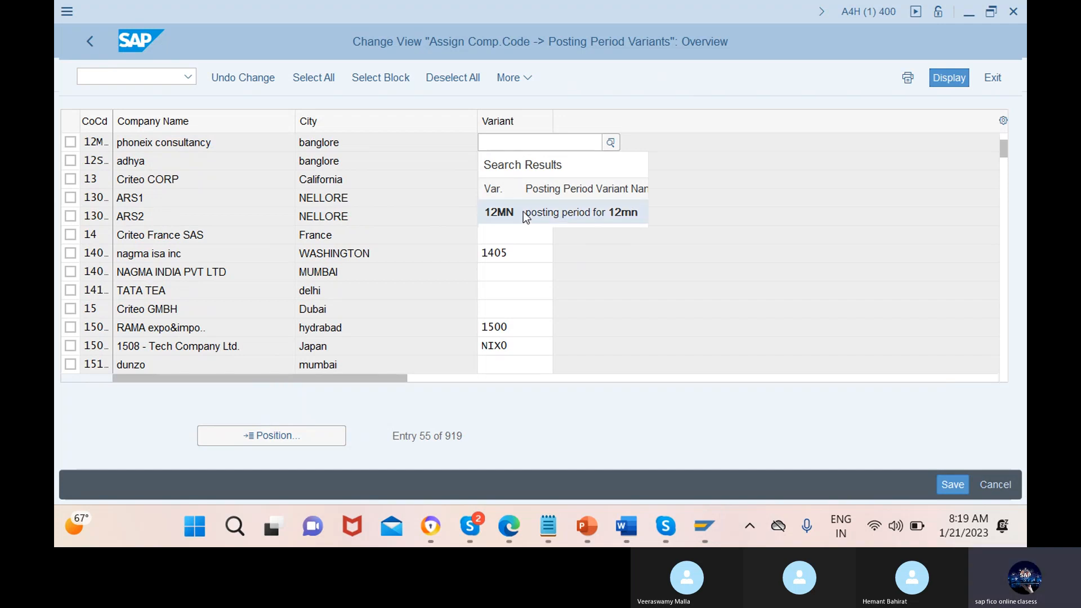
click(525, 217)
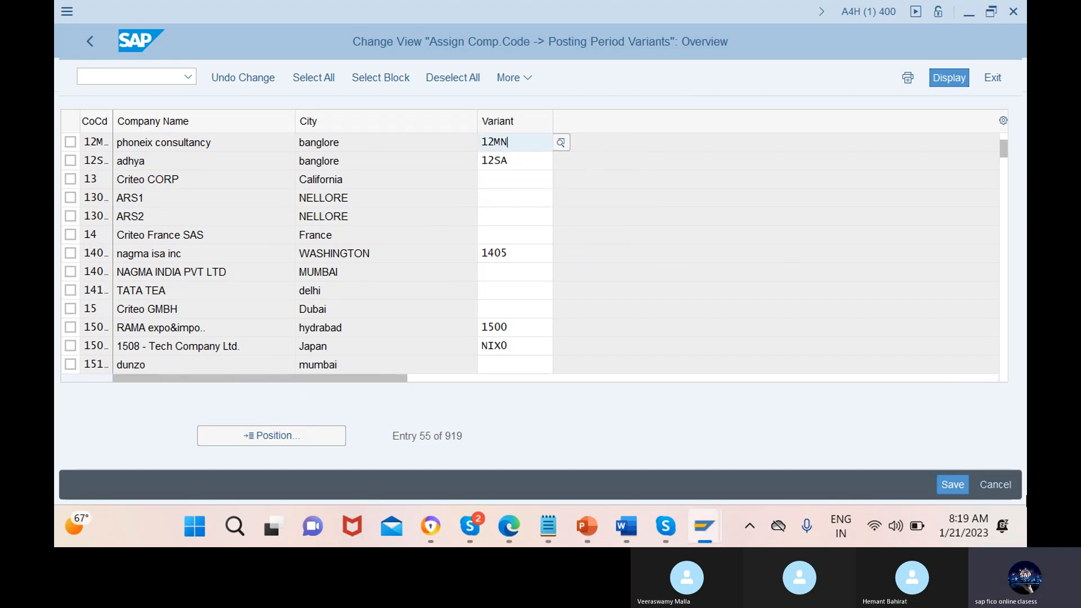
Save the posting period variant assignment under a new customizing request with the short description "ass ppv to cocd"
click(950, 488)
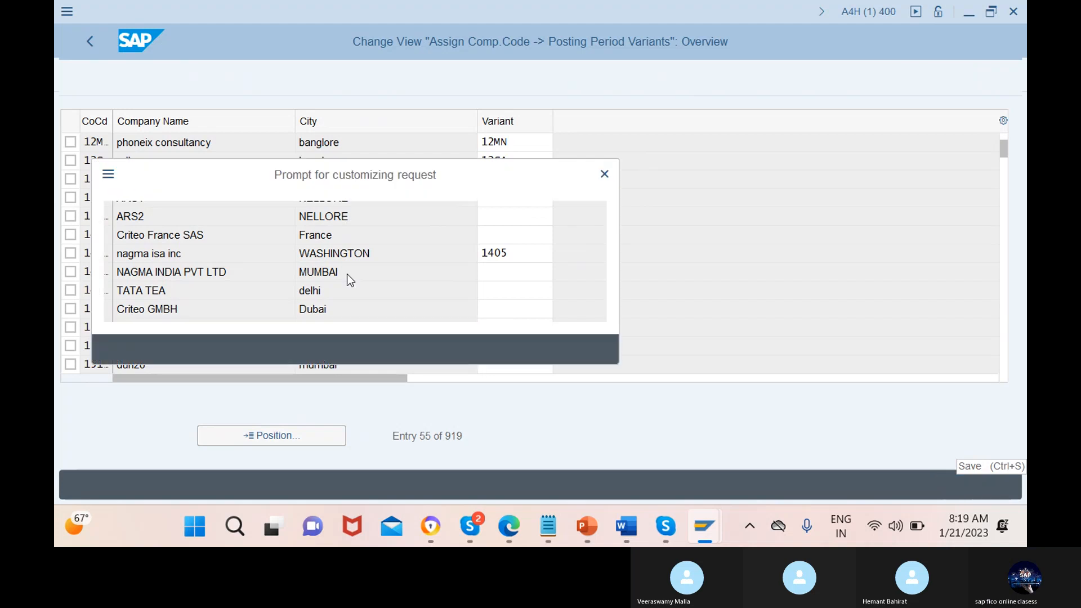
click(471, 349)
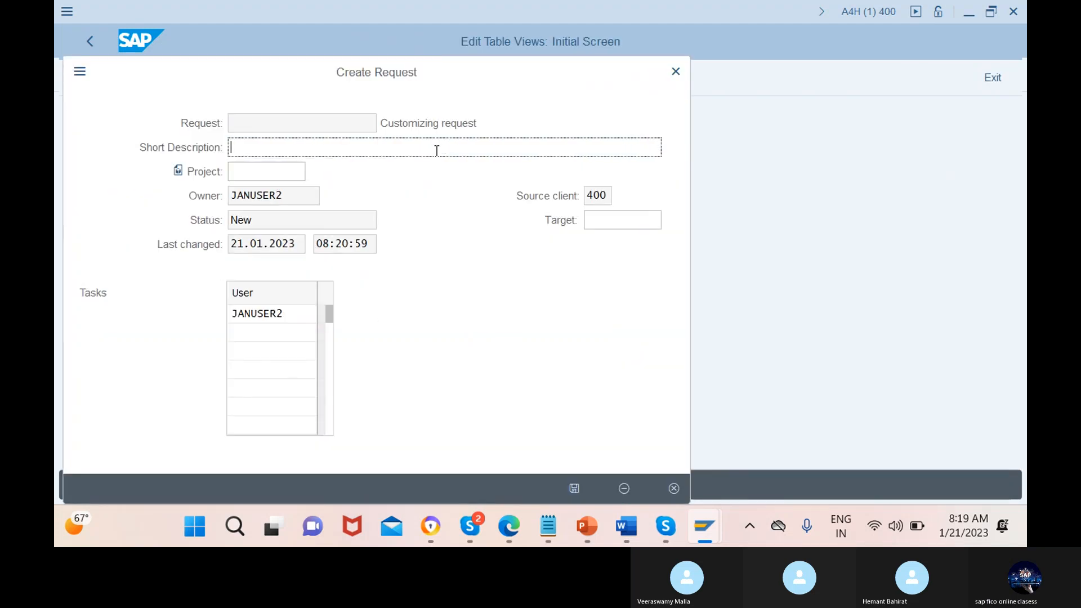
text(ass ppv to co)
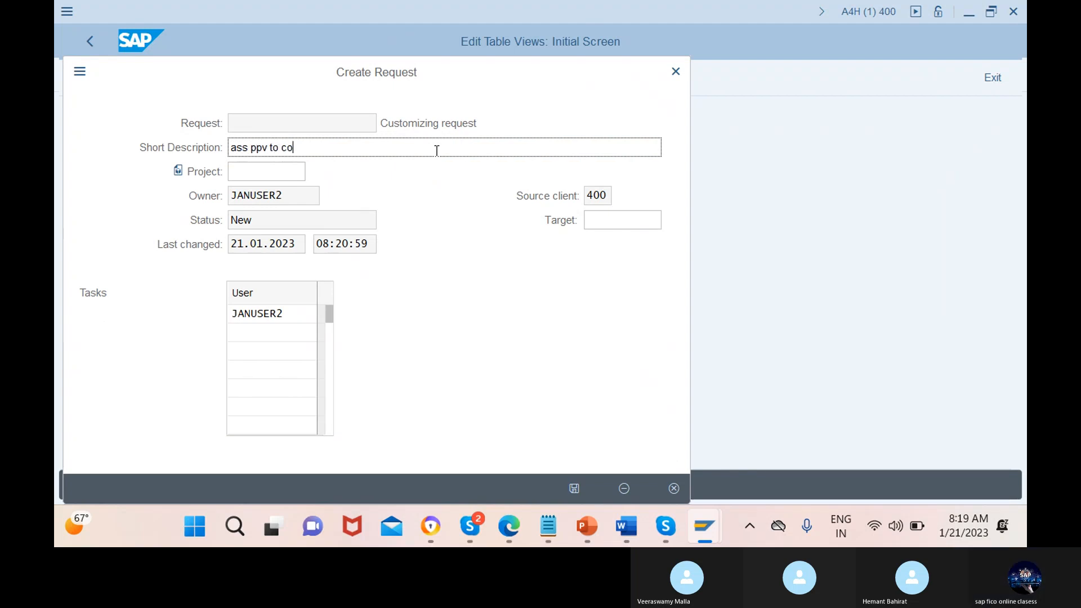
text(cd)
click(575, 488)
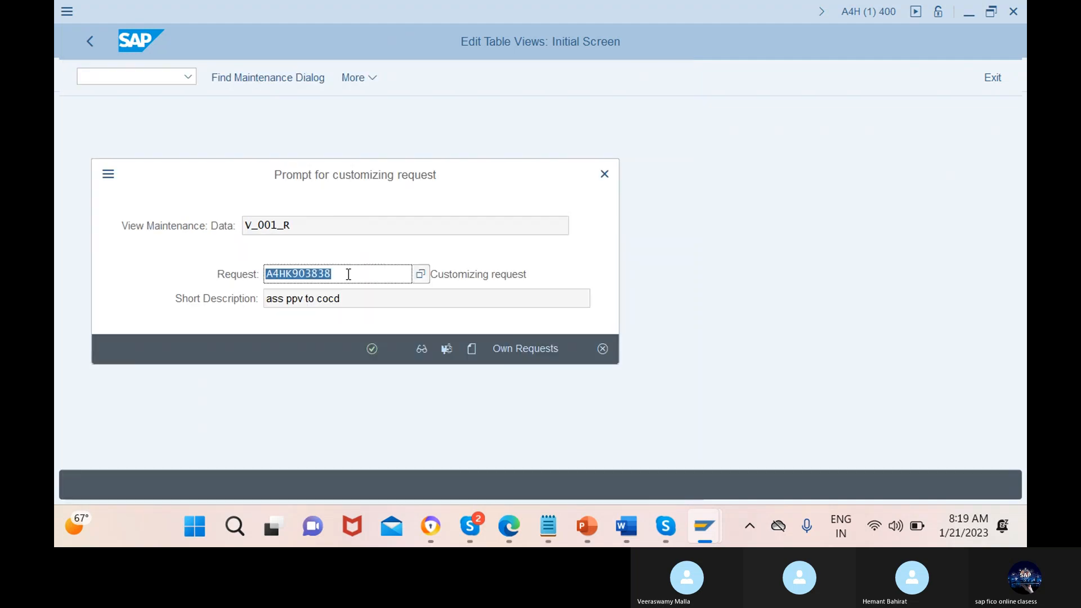
click(372, 349)
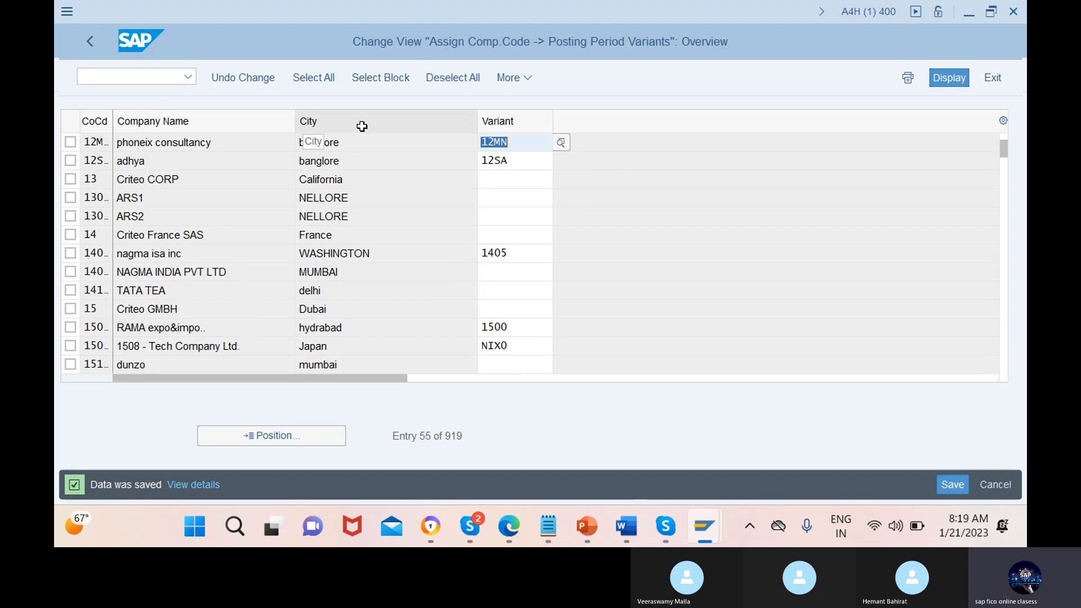
Start transaction OB52 and open the posting period time intervals for variant 12mn
click(148, 81)
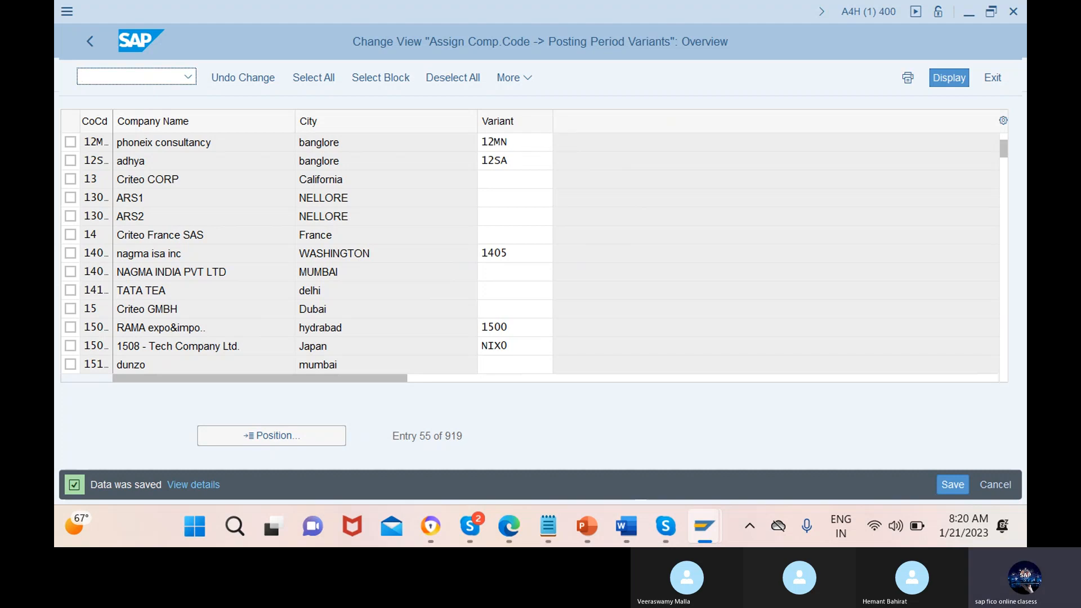
text(/nob52)
key(Return)
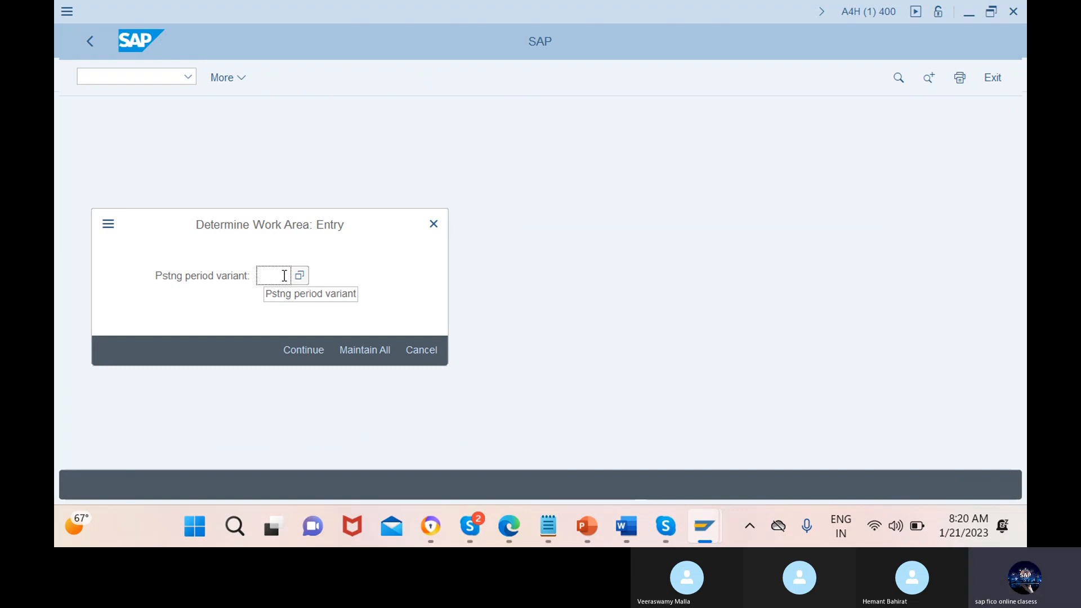
text(12mn)
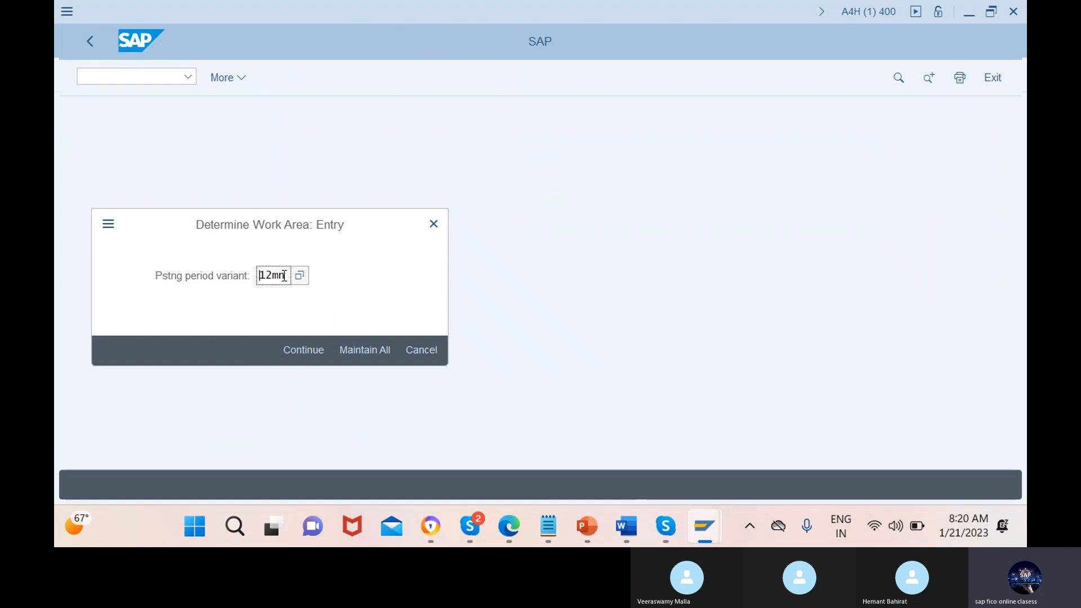
click(304, 349)
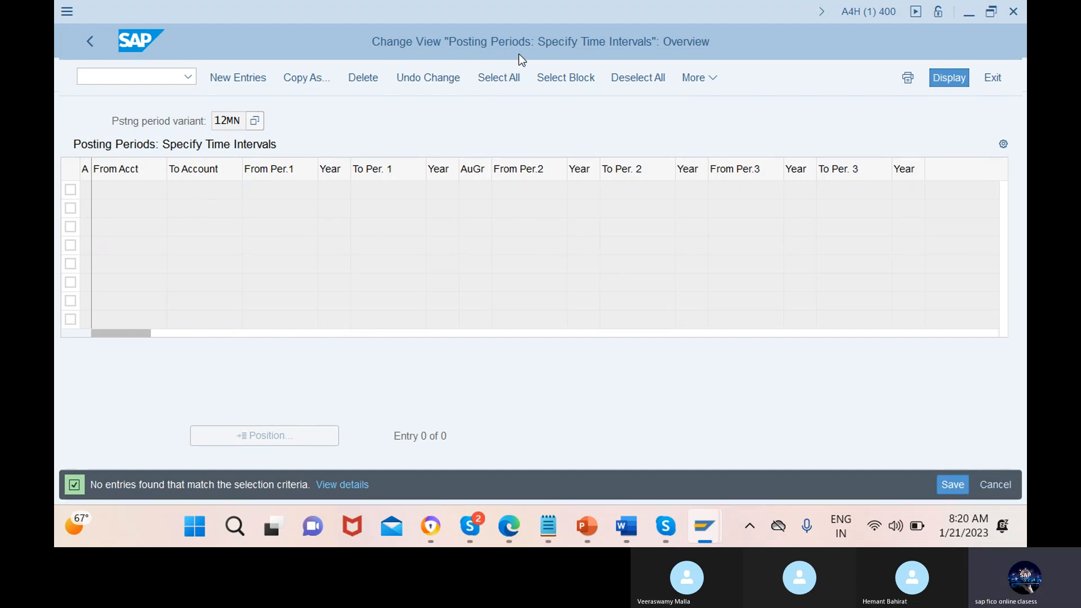
Begin a new time interval entry for variant 12MN with account type +, valid for all account types
click(239, 78)
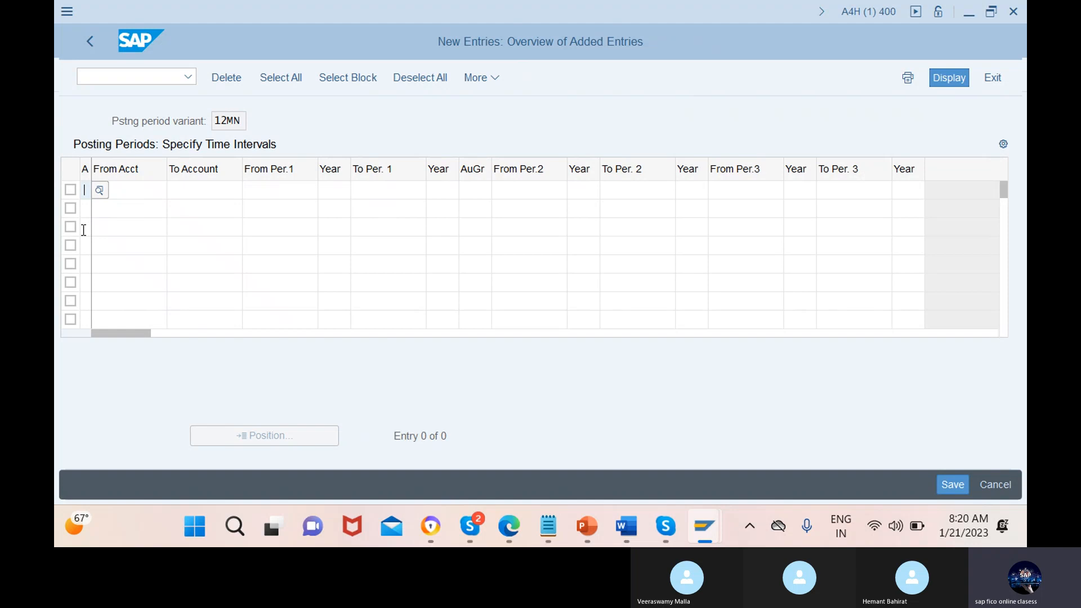
click(101, 190)
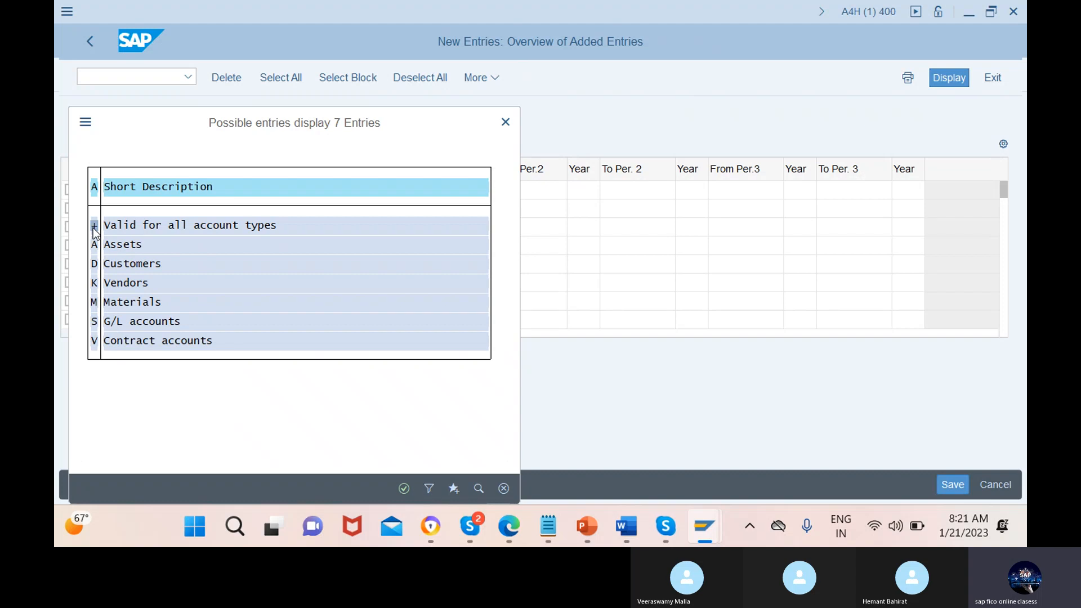
click(403, 488)
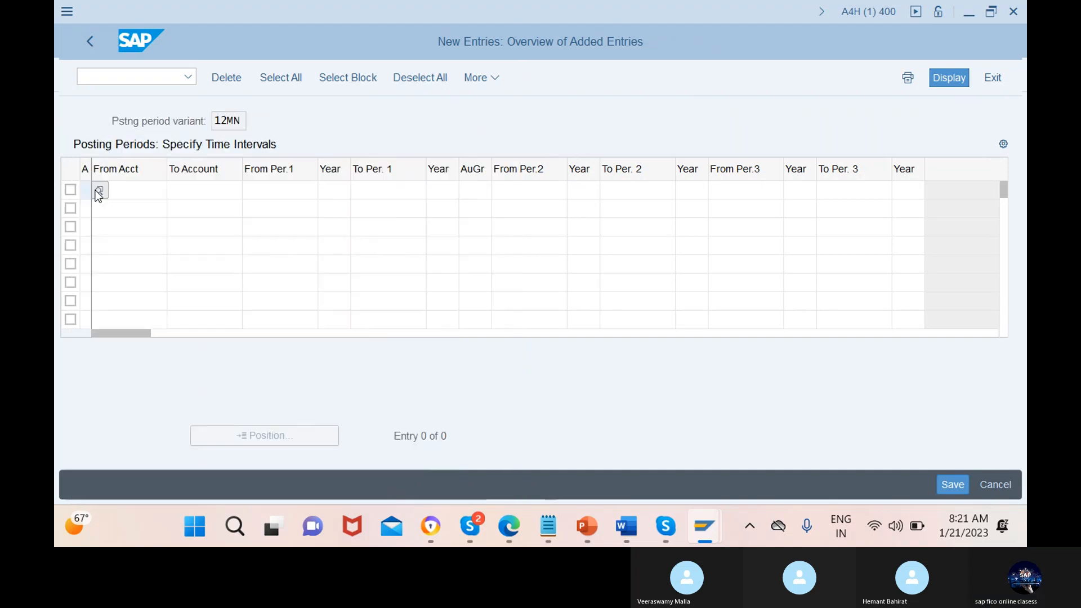
text(+)
Set the first period interval of the + entry from period 1, year 2023, to period 12, year 2023
click(276, 191)
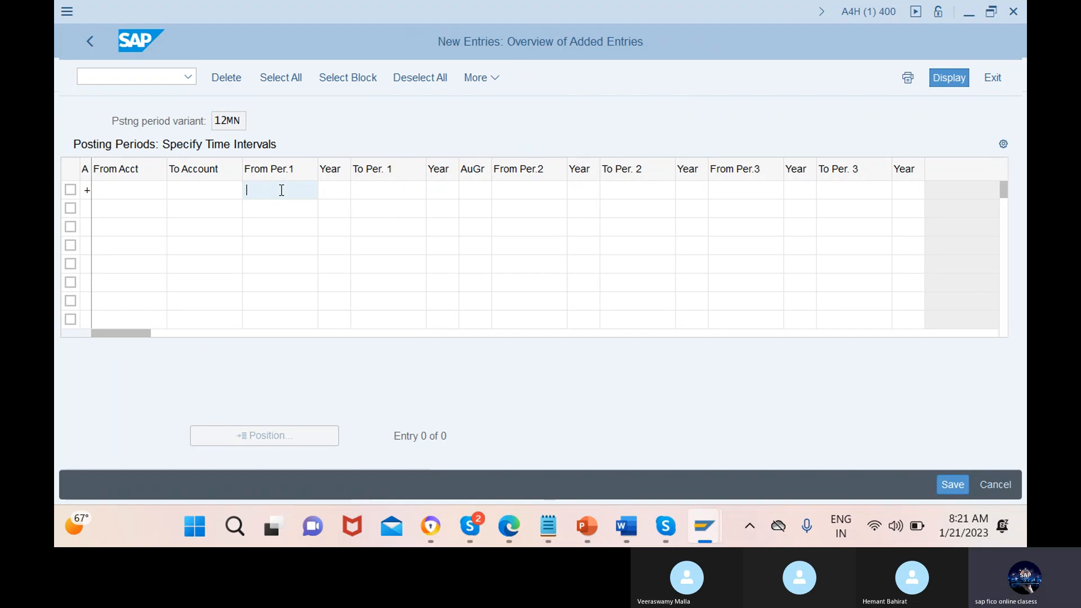
text(1)
click(335, 191)
text(2)
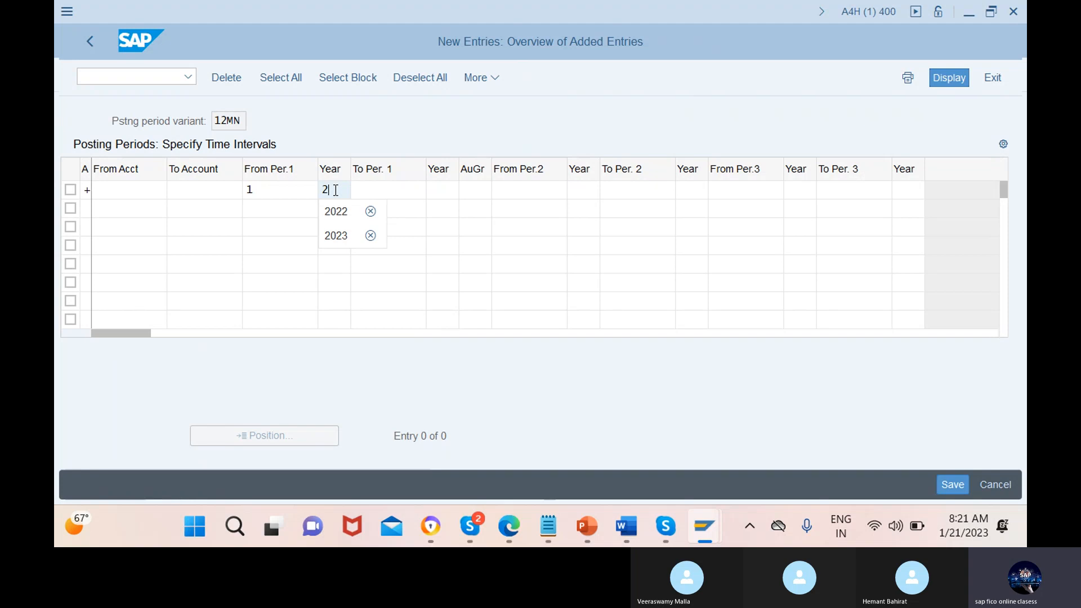
text(023)
click(390, 191)
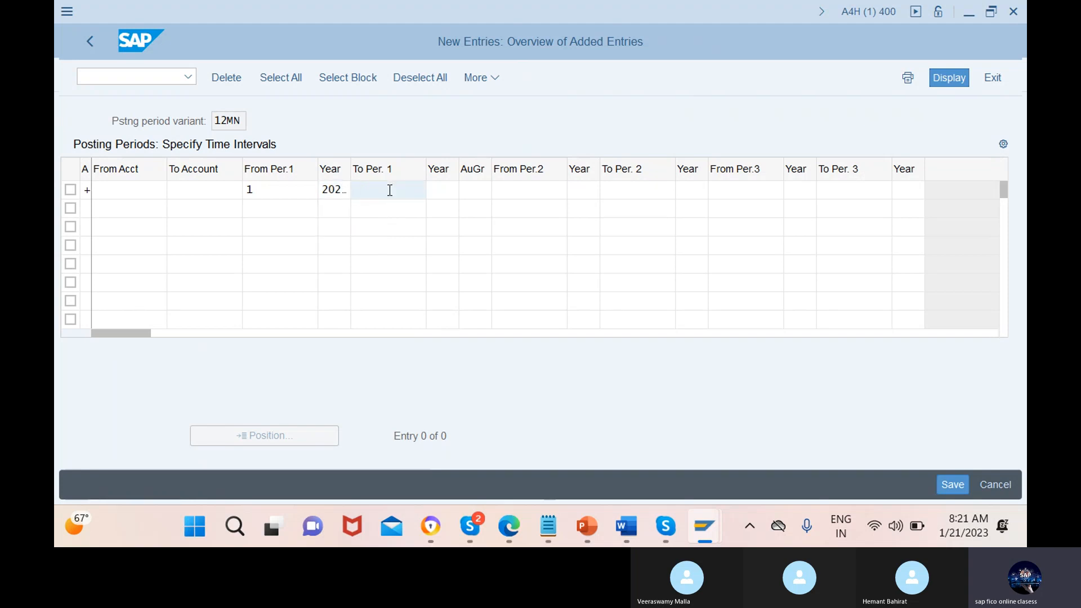
text(12)
click(438, 190)
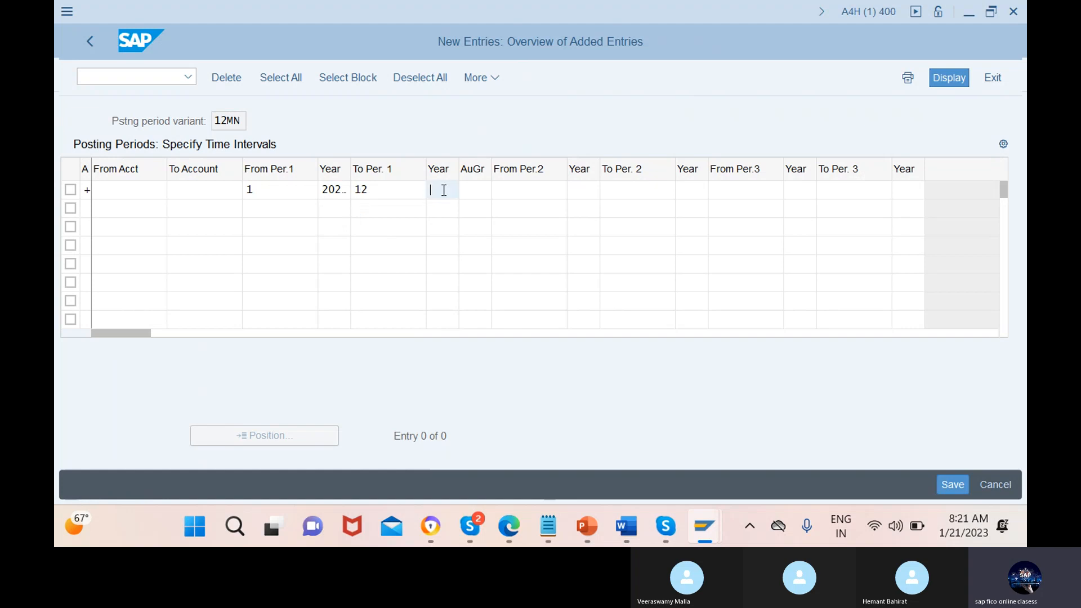
text(2023)
Set the second period interval of the + entry from period 13, year 2023, to period 16, year 2023
click(477, 190)
click(531, 190)
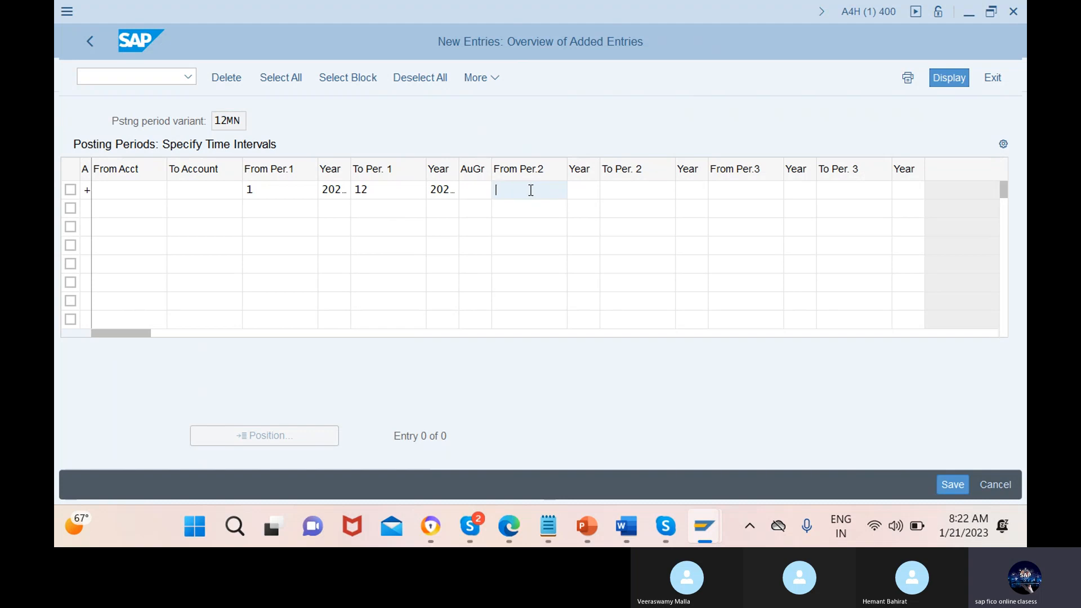
text(13)
click(584, 191)
text(2023)
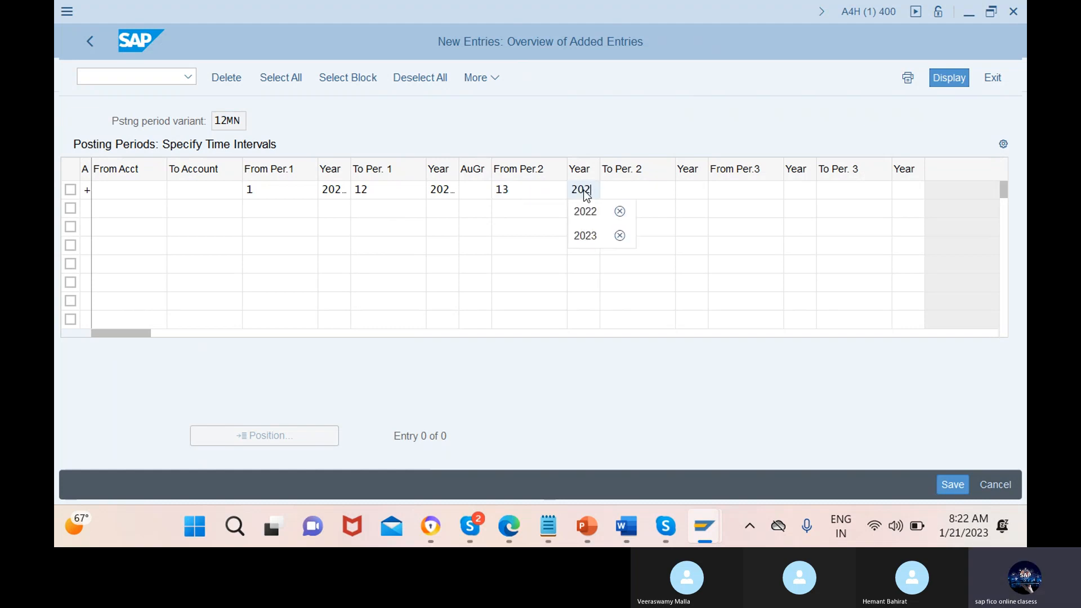
click(639, 190)
text(16)
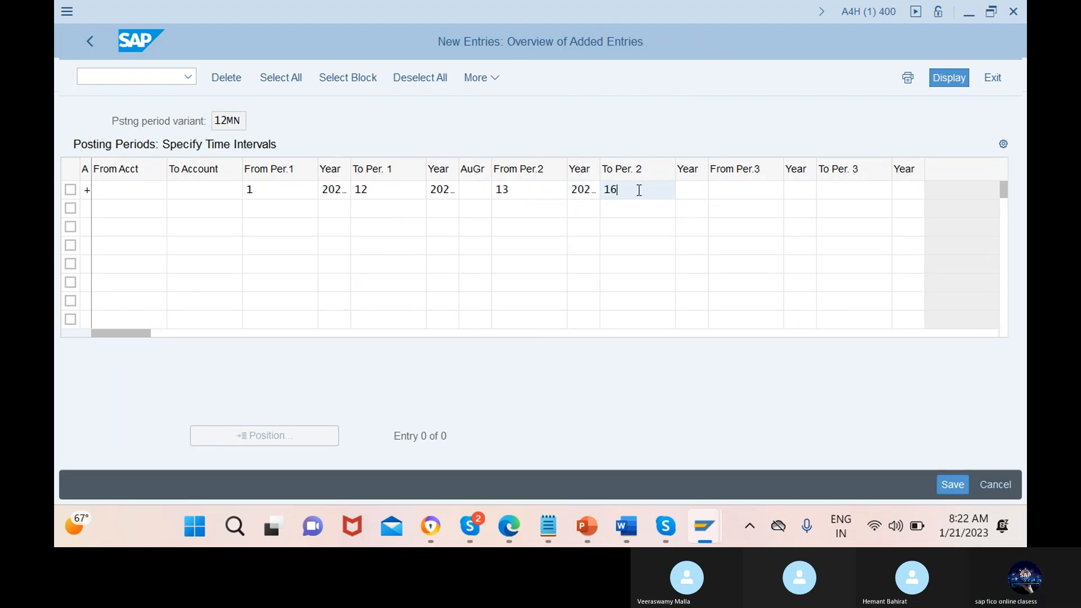
click(693, 190)
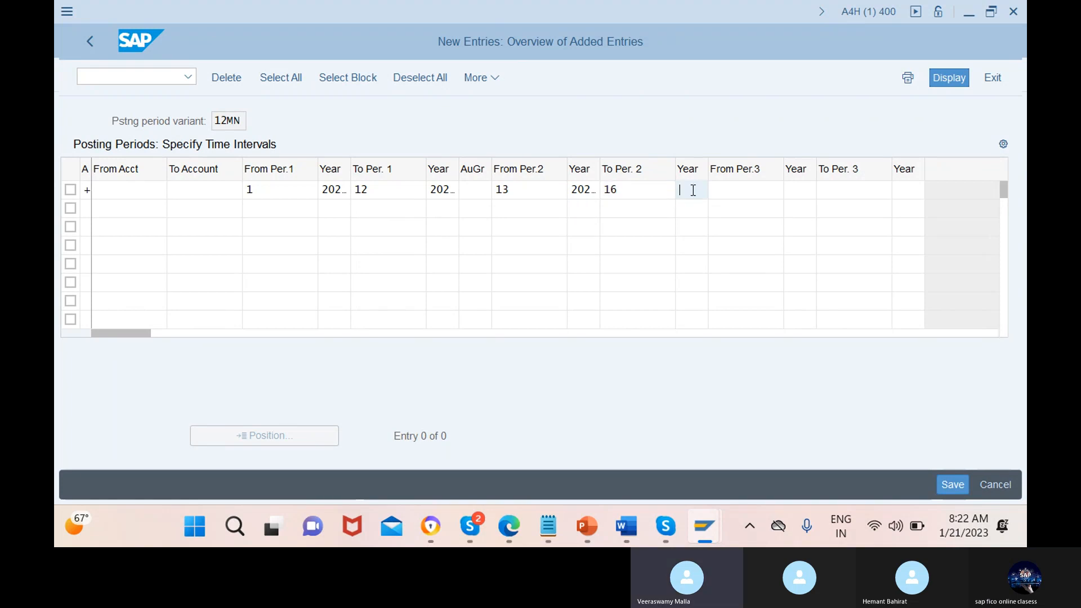
text(2023)
Save the + time interval entry under the existing customizing request "ass ppv to cocd"
click(746, 190)
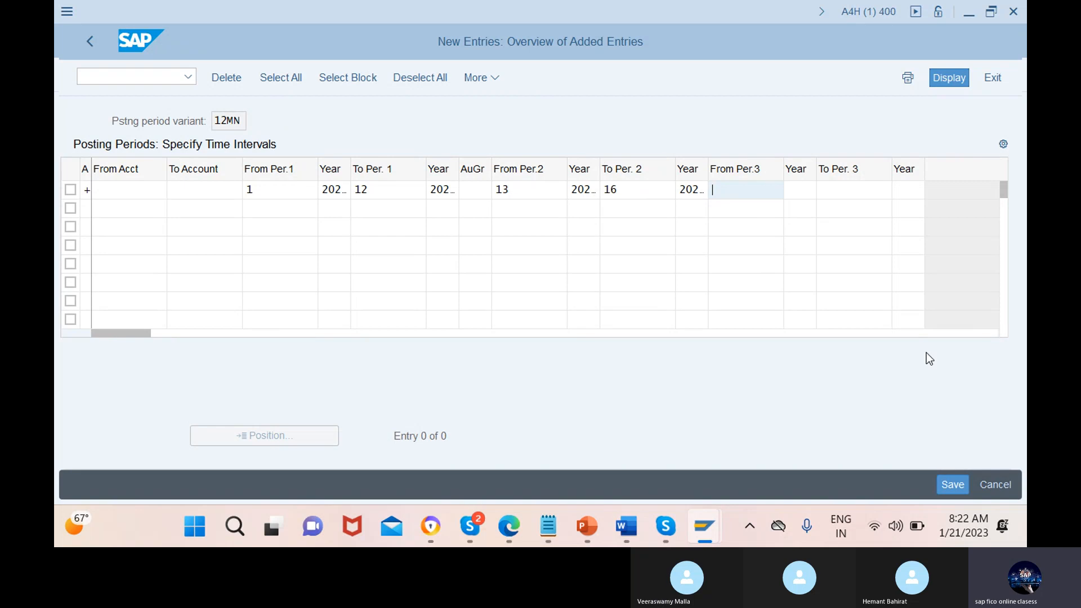
click(957, 488)
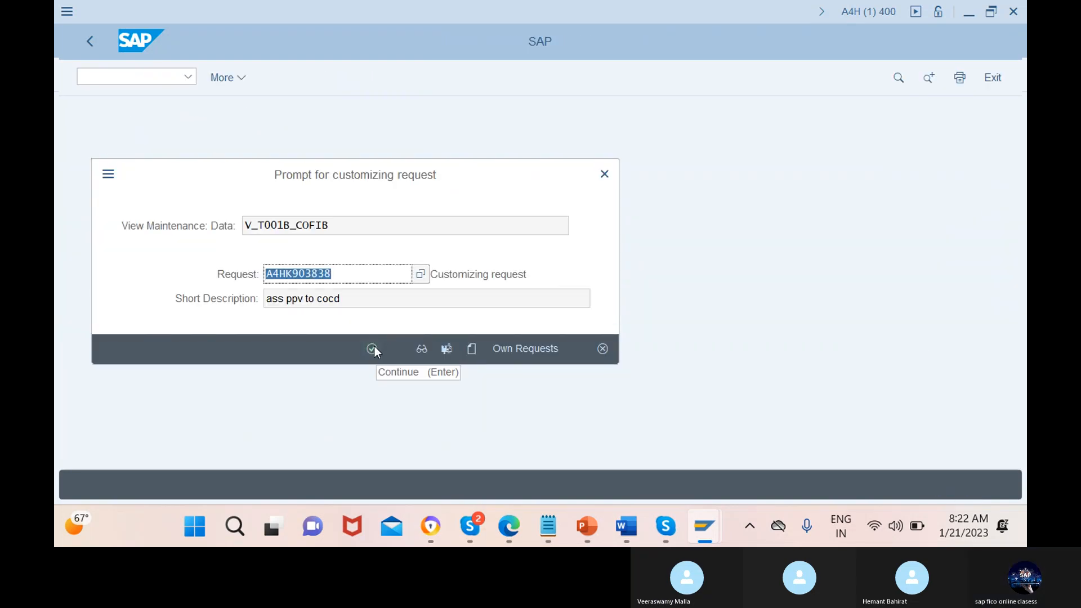
click(373, 349)
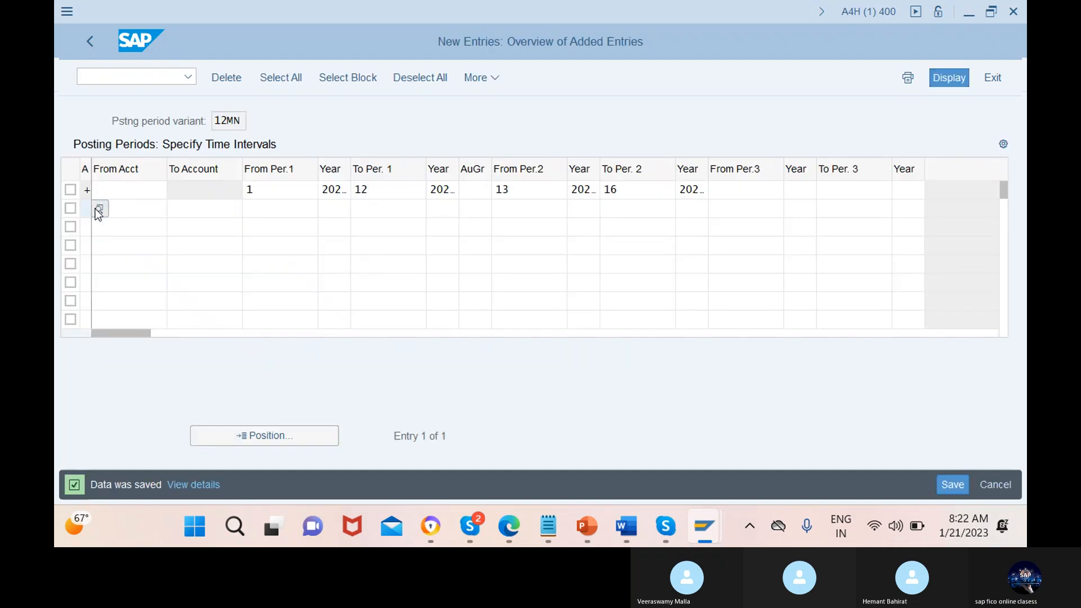
Start transaction OBBP and locate company code 12mn to check its assigned posting period variant
click(145, 76)
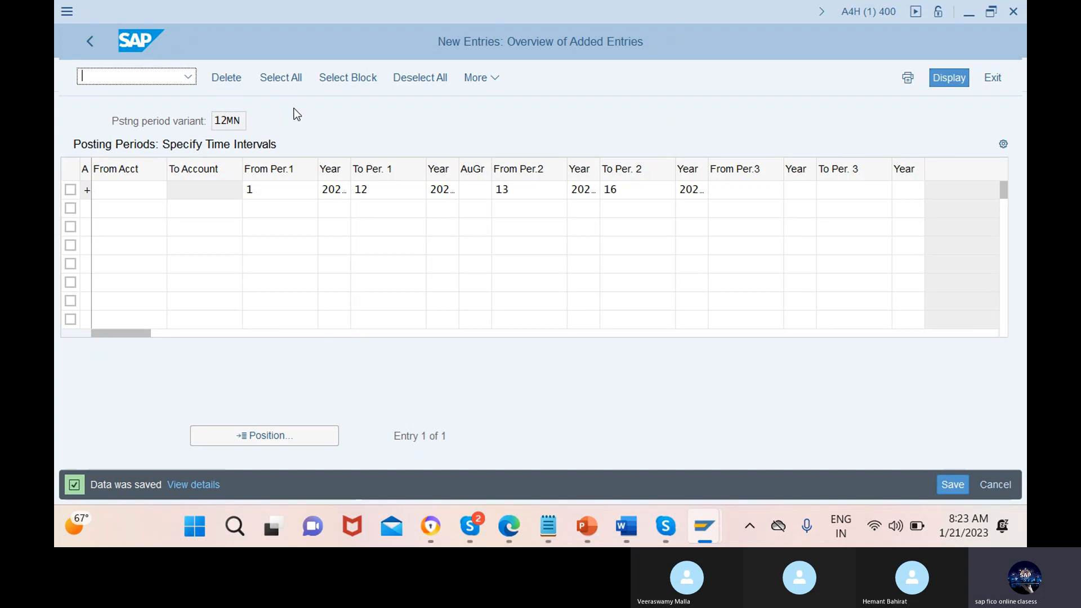
click(157, 82)
text(/nobbp)
key(Return)
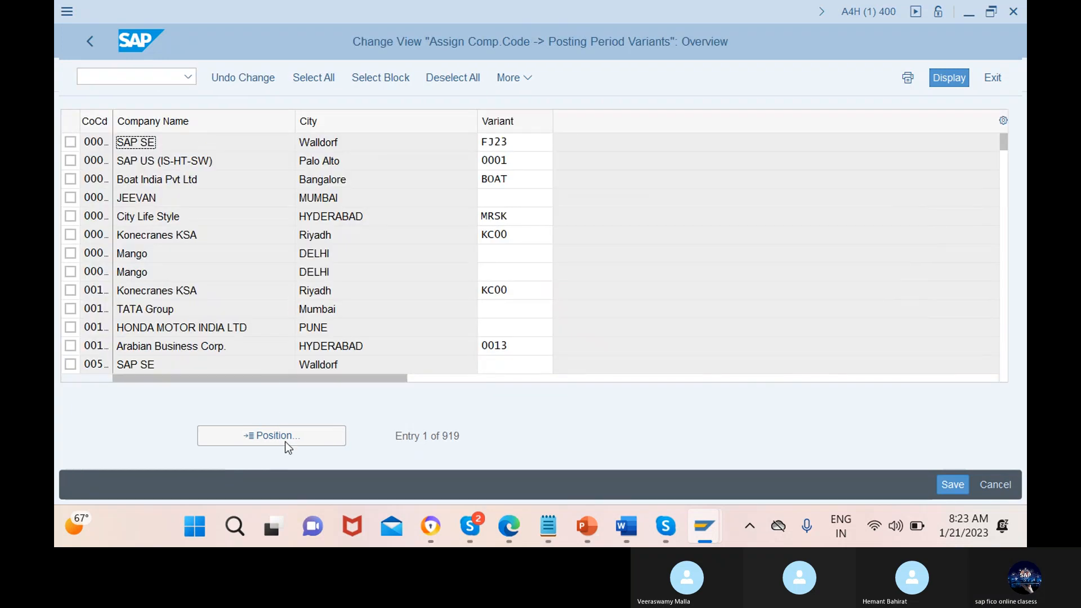
click(272, 436)
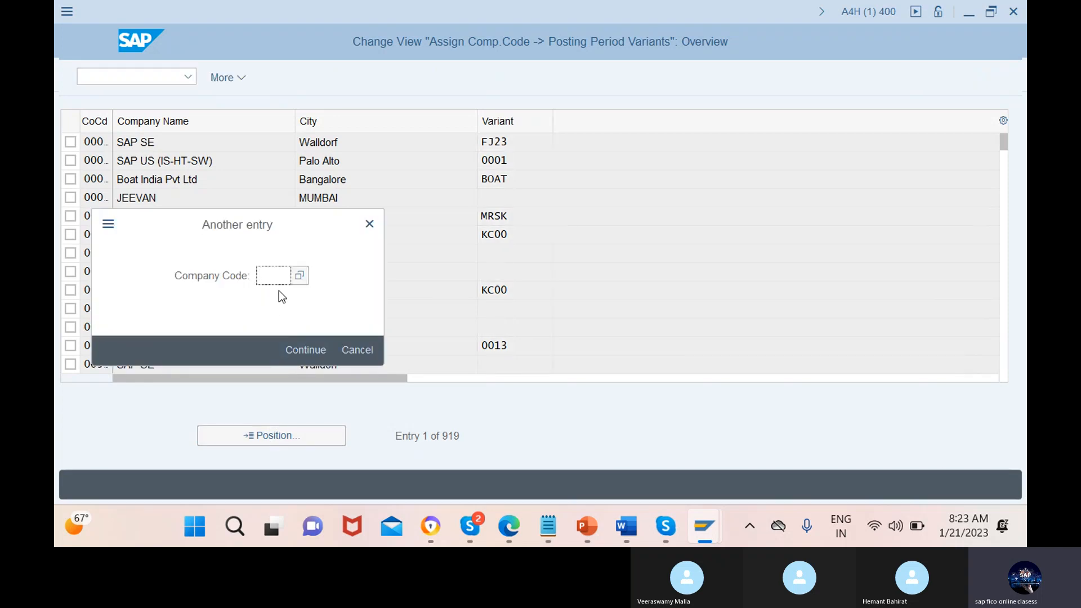
text(12mn)
key(Return)
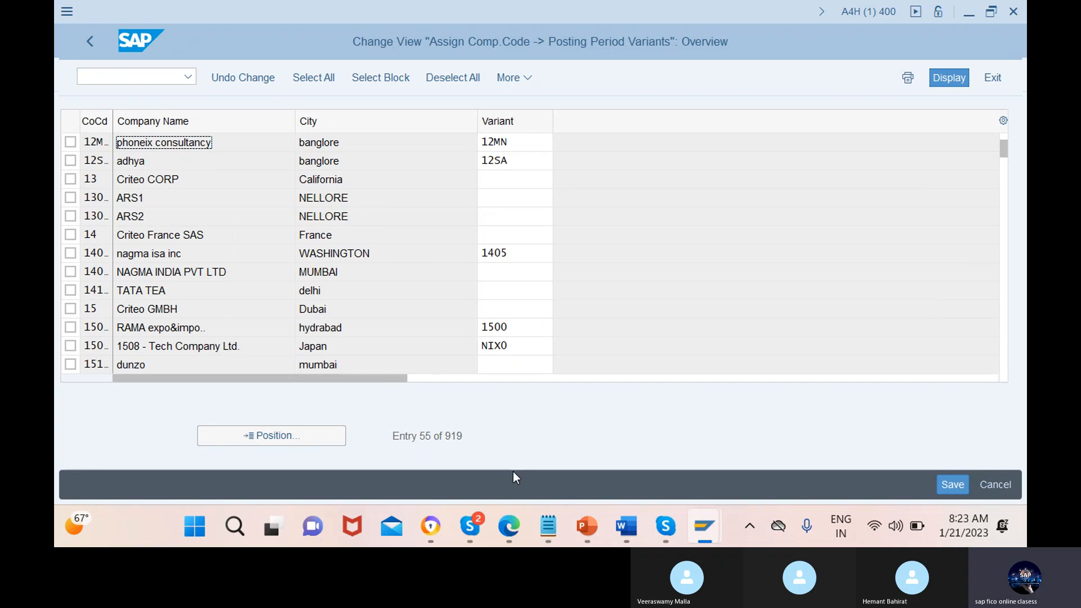
mouse_move(703, 515)
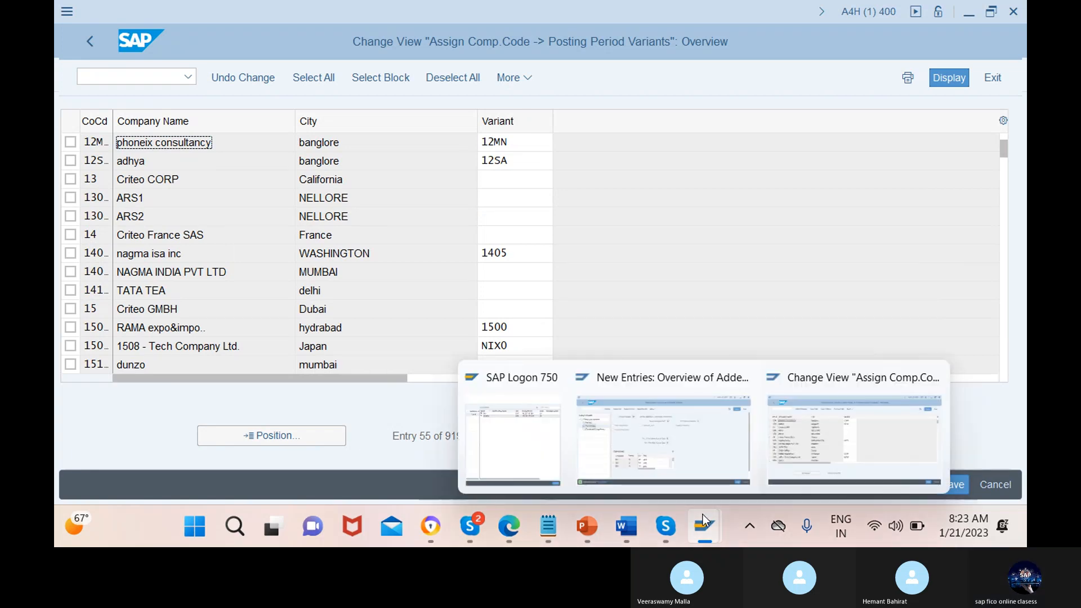
click(695, 412)
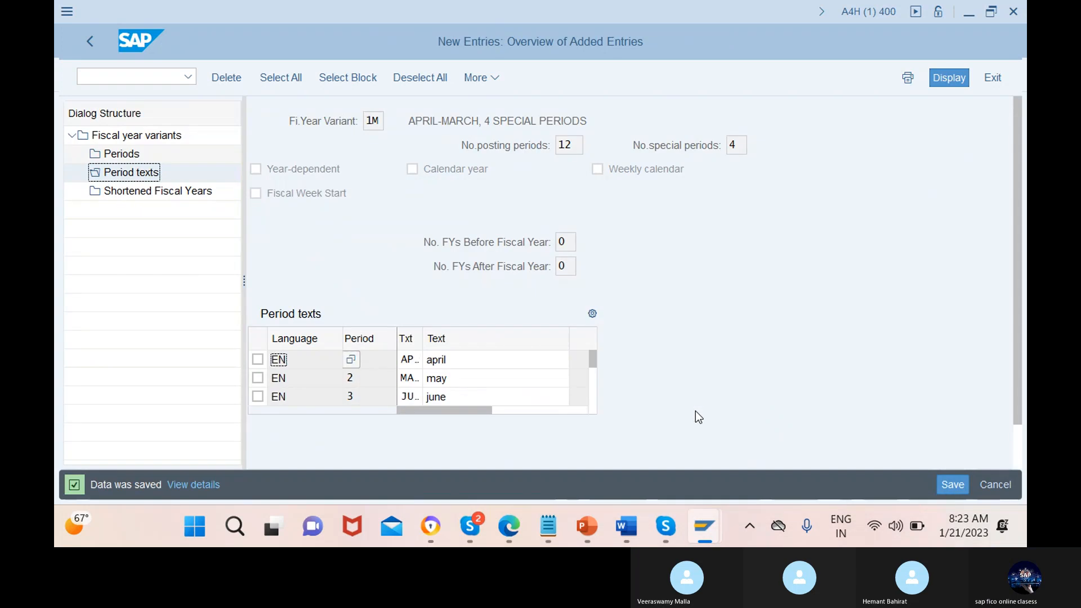
click(1015, 11)
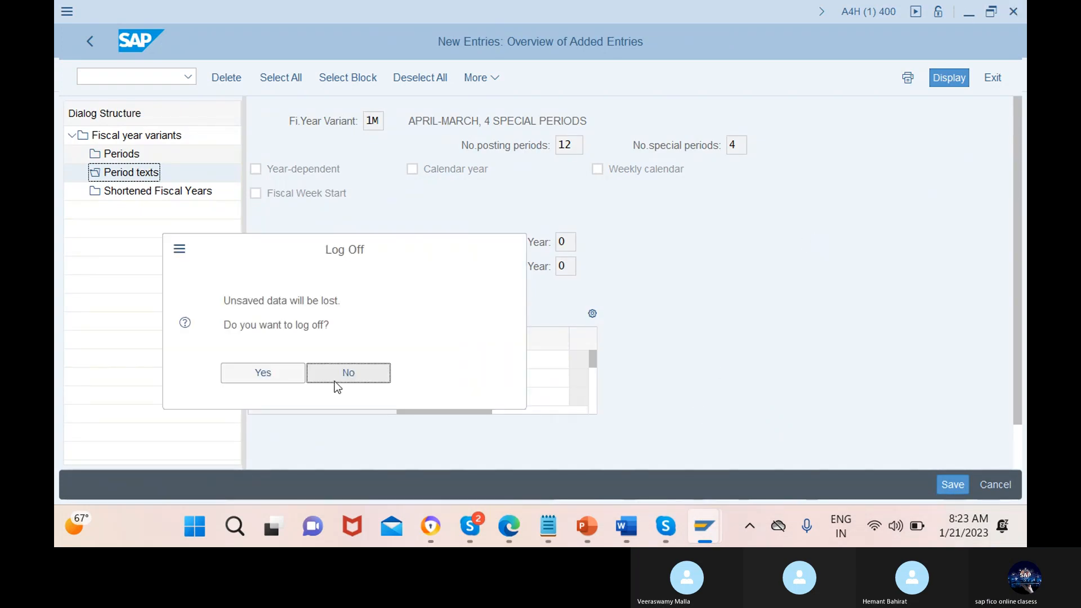
click(364, 372)
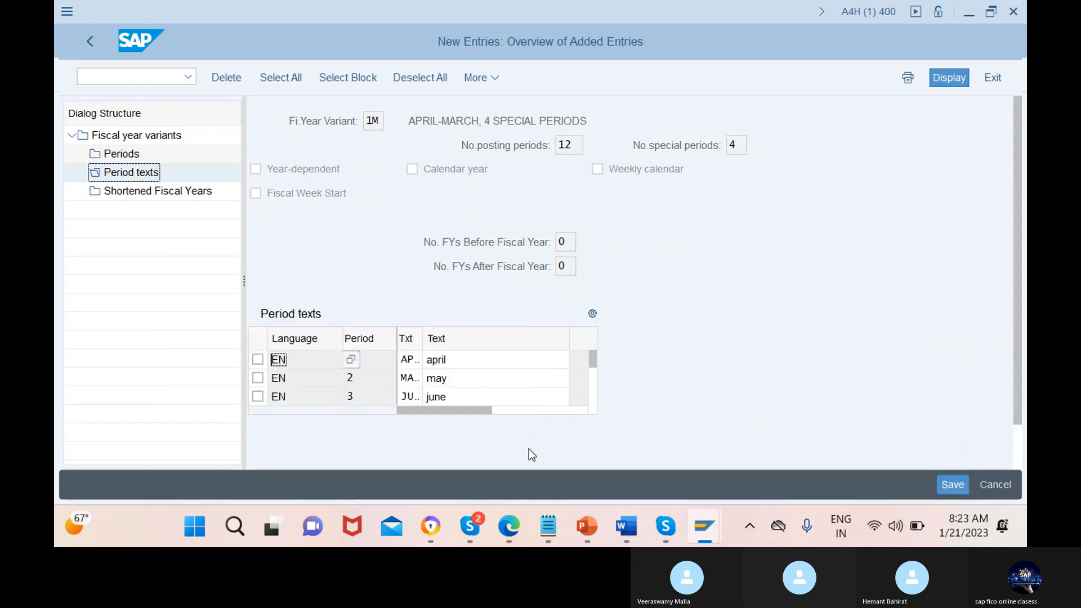
Switch to the SAP FICO-GLOBAL SETTINGS slide show in PowerPoint and review the slides from Fiscal Year Variant through Posting Period Variant
mouse_move(587, 525)
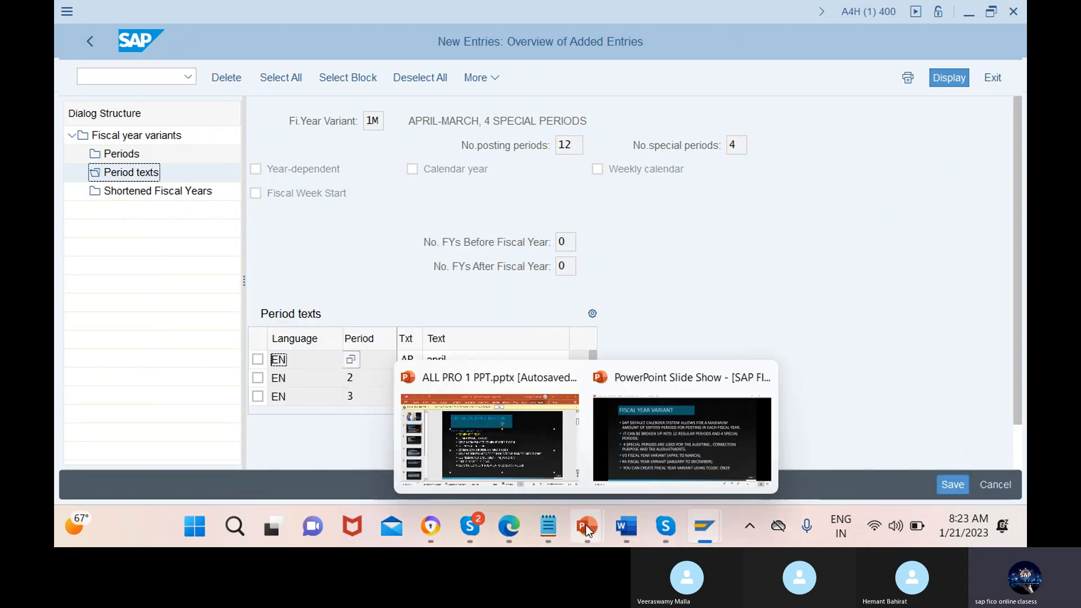
click(651, 441)
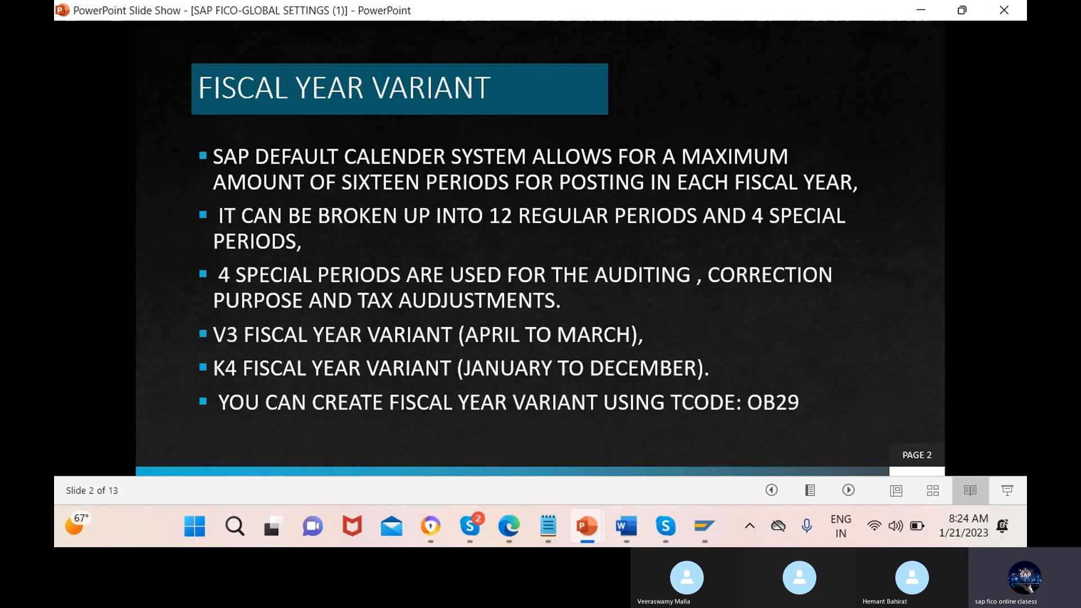
click(849, 490)
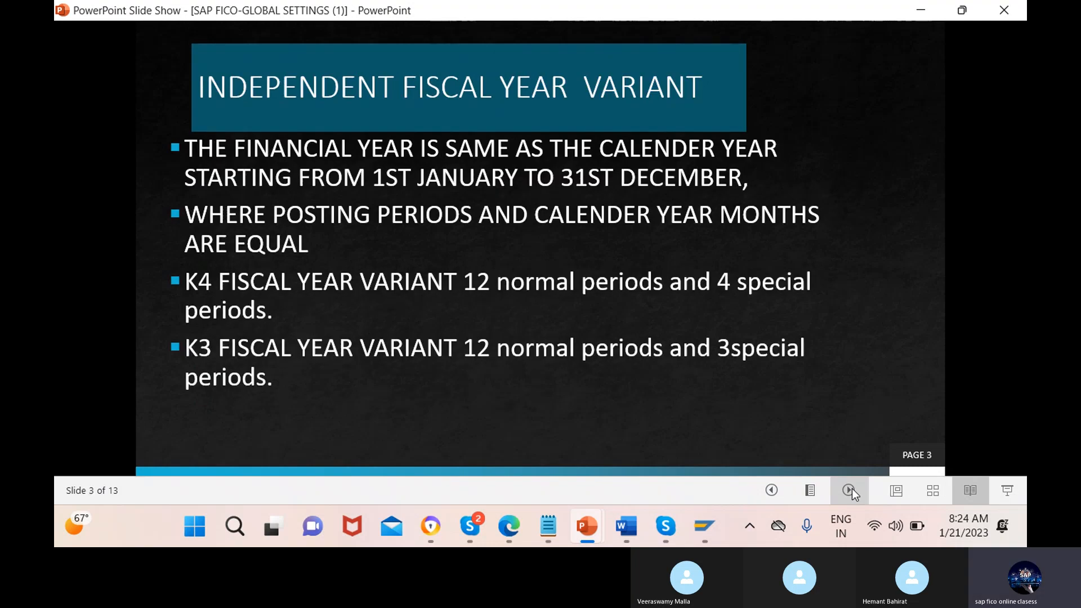
click(853, 488)
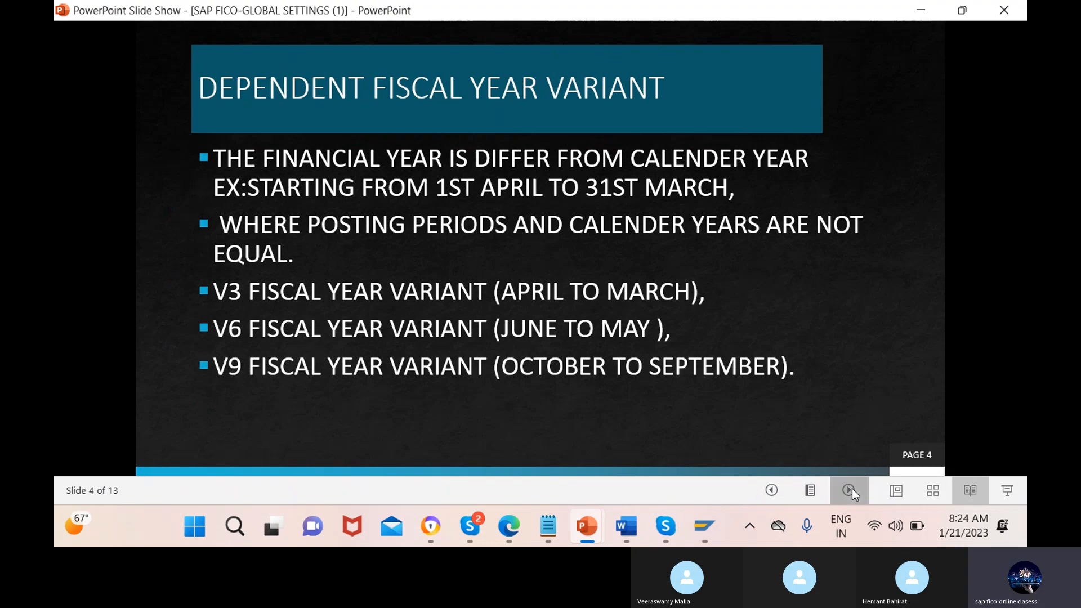
click(852, 488)
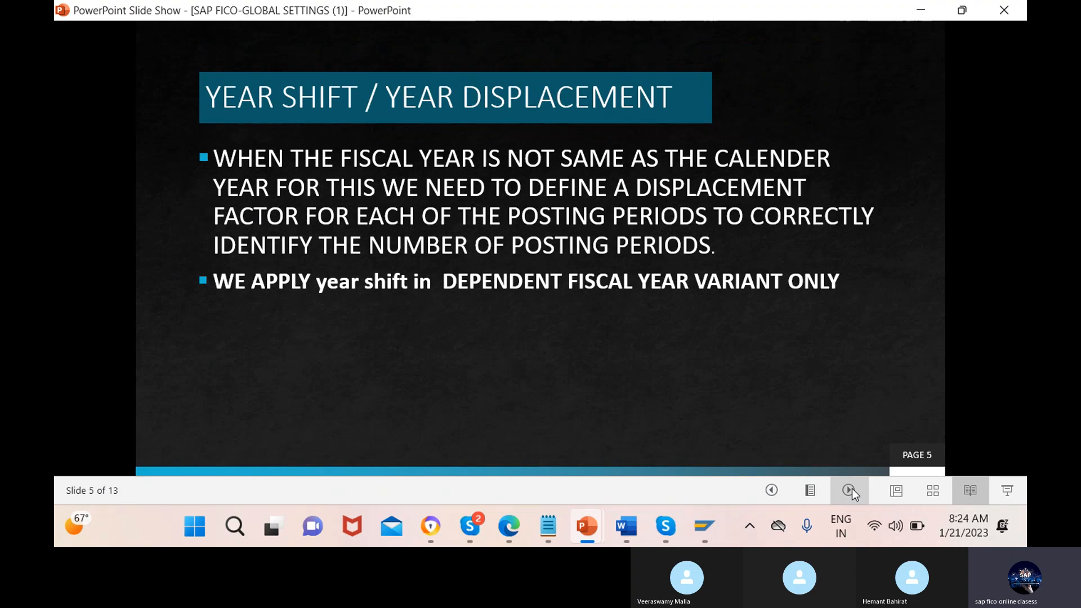
click(852, 488)
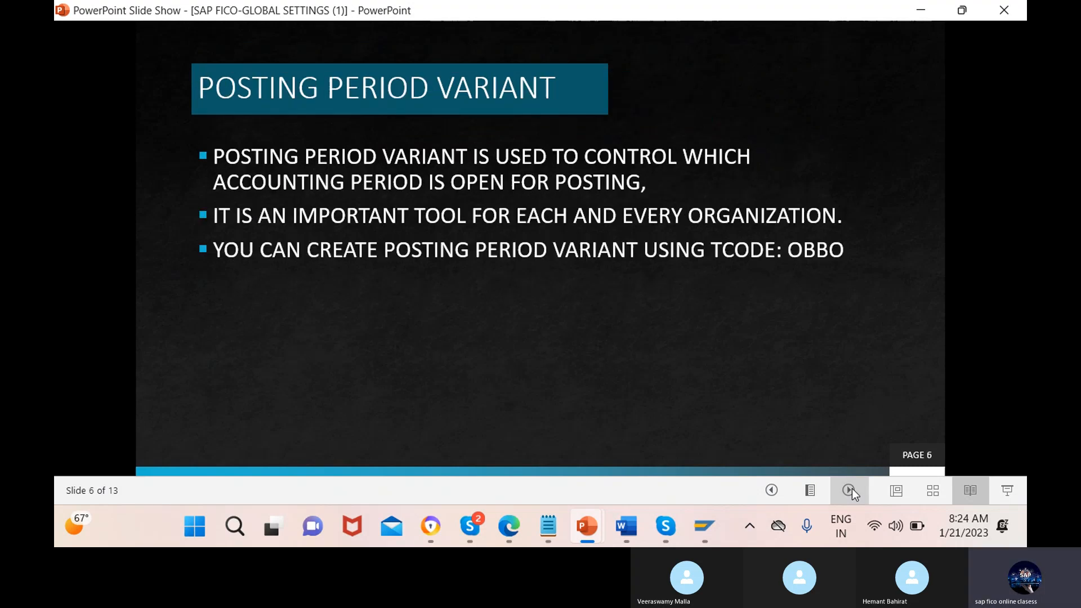